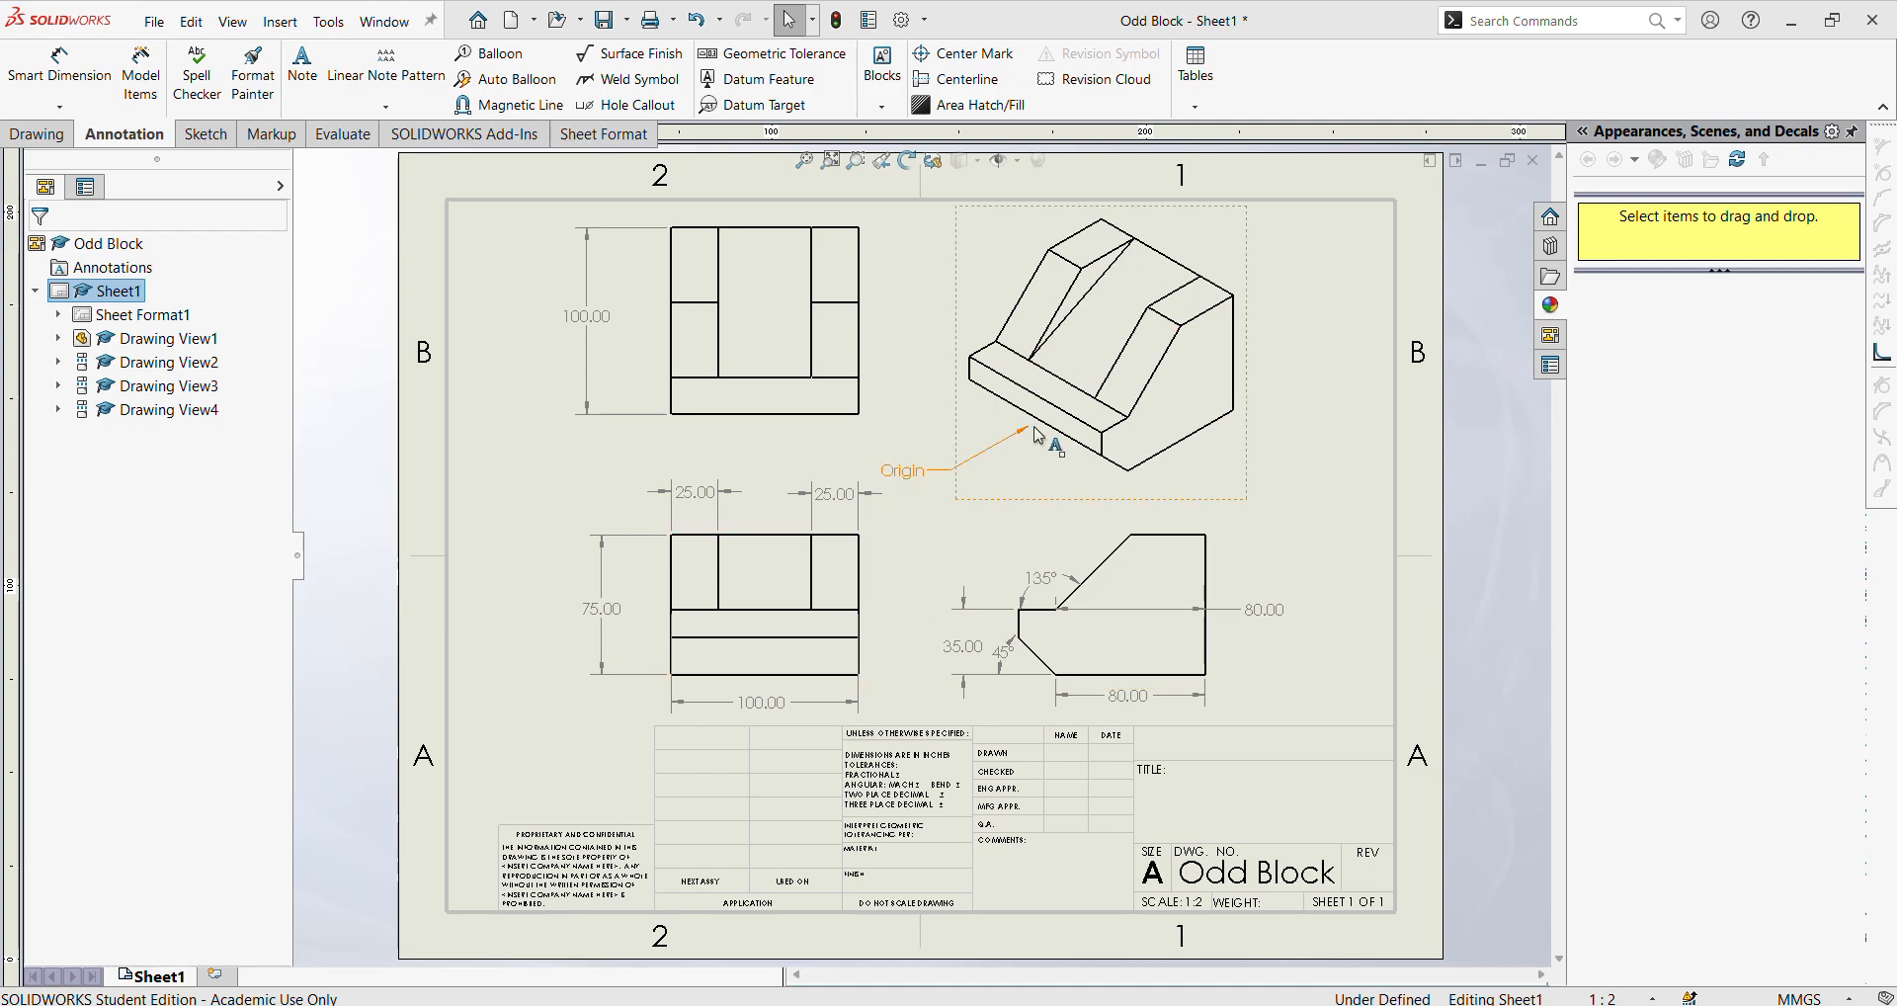
Create a new part document and set its unit system to MMGS (millimeter, gram, second)
left_click(161, 24)
left_click(178, 55)
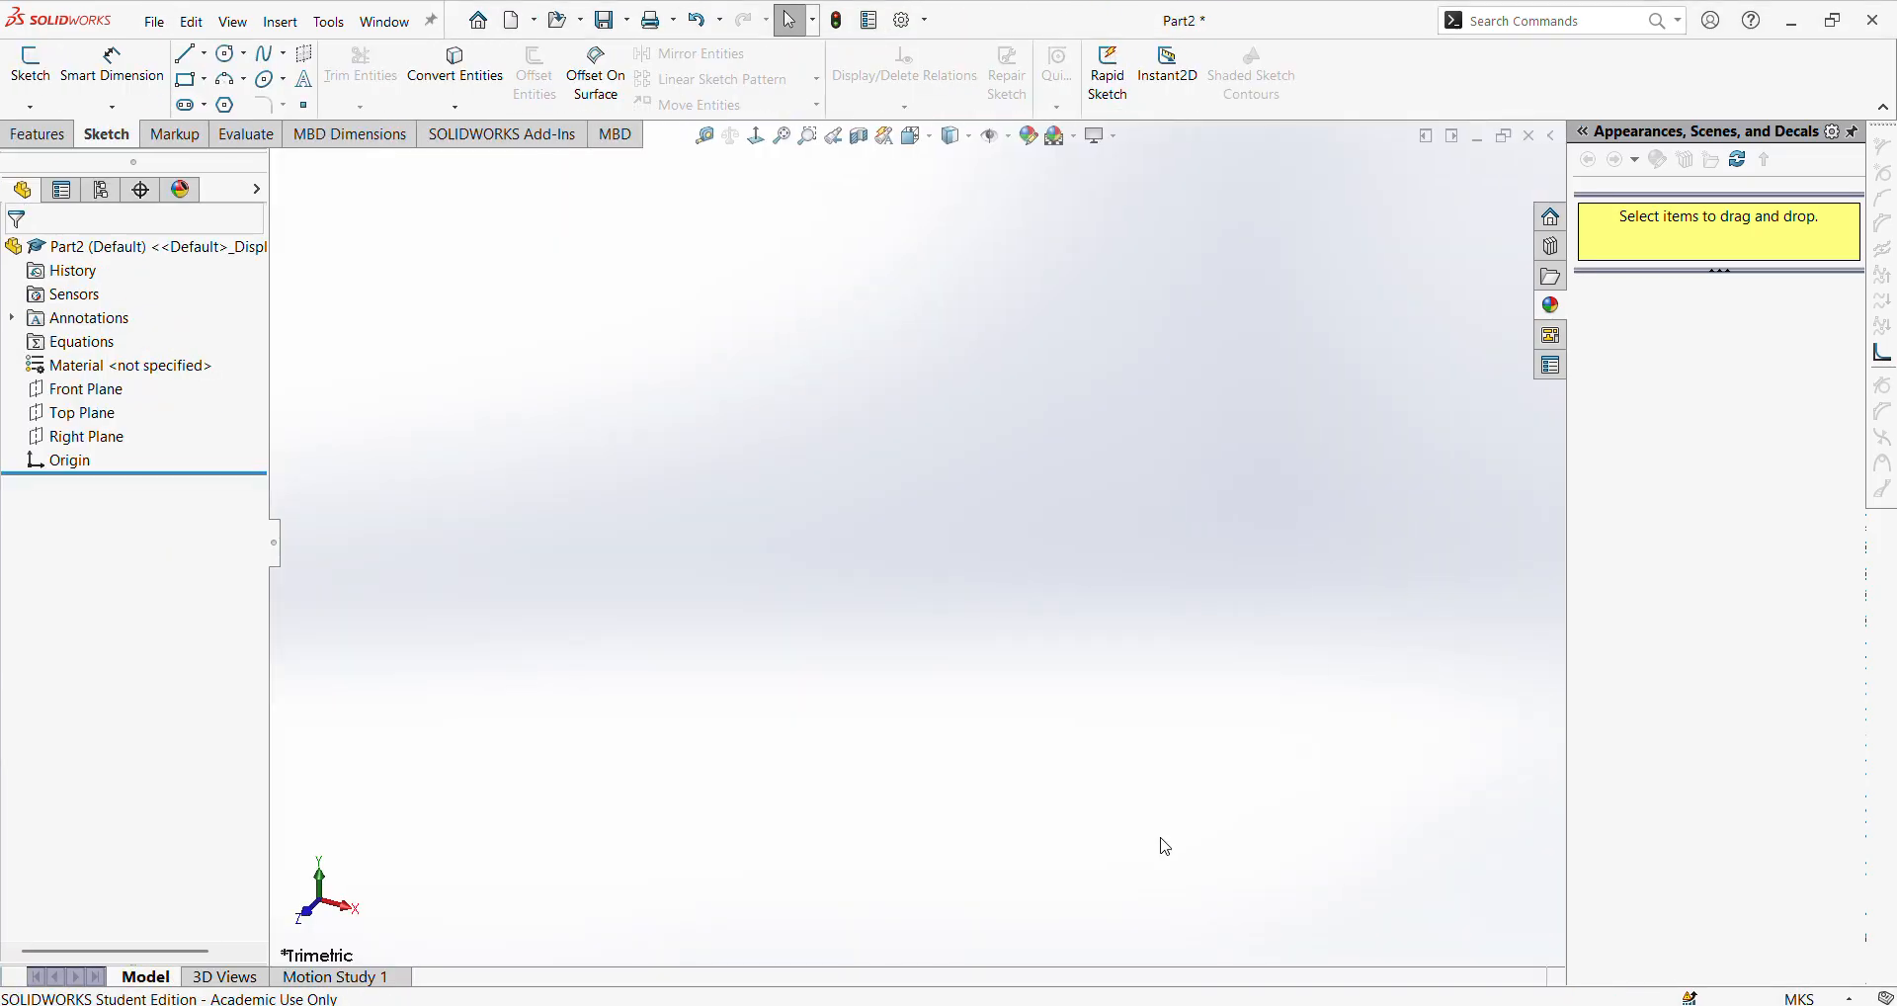
left_click(1816, 998)
left_click(1739, 909)
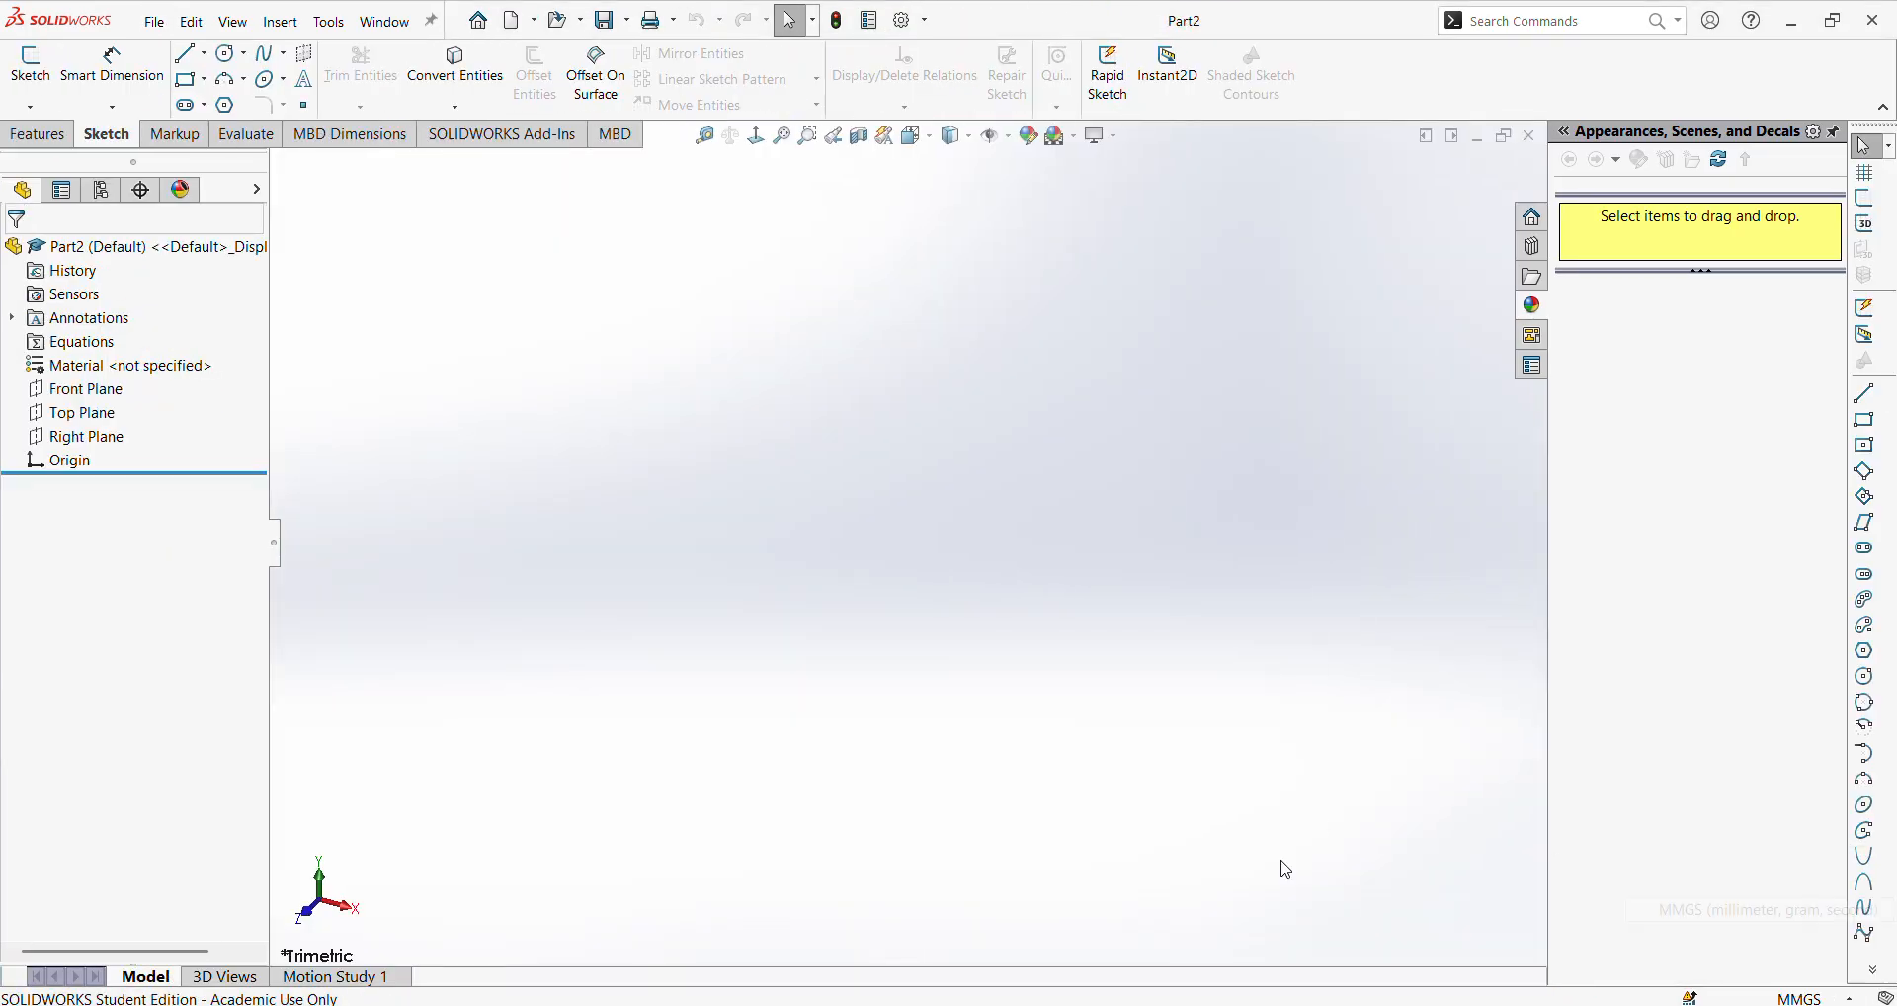
On the Right Plane, sketch a six-line block profile about 69 mm wide and 73 mm tall, with angled lower and upper front corners
left_click(30, 65)
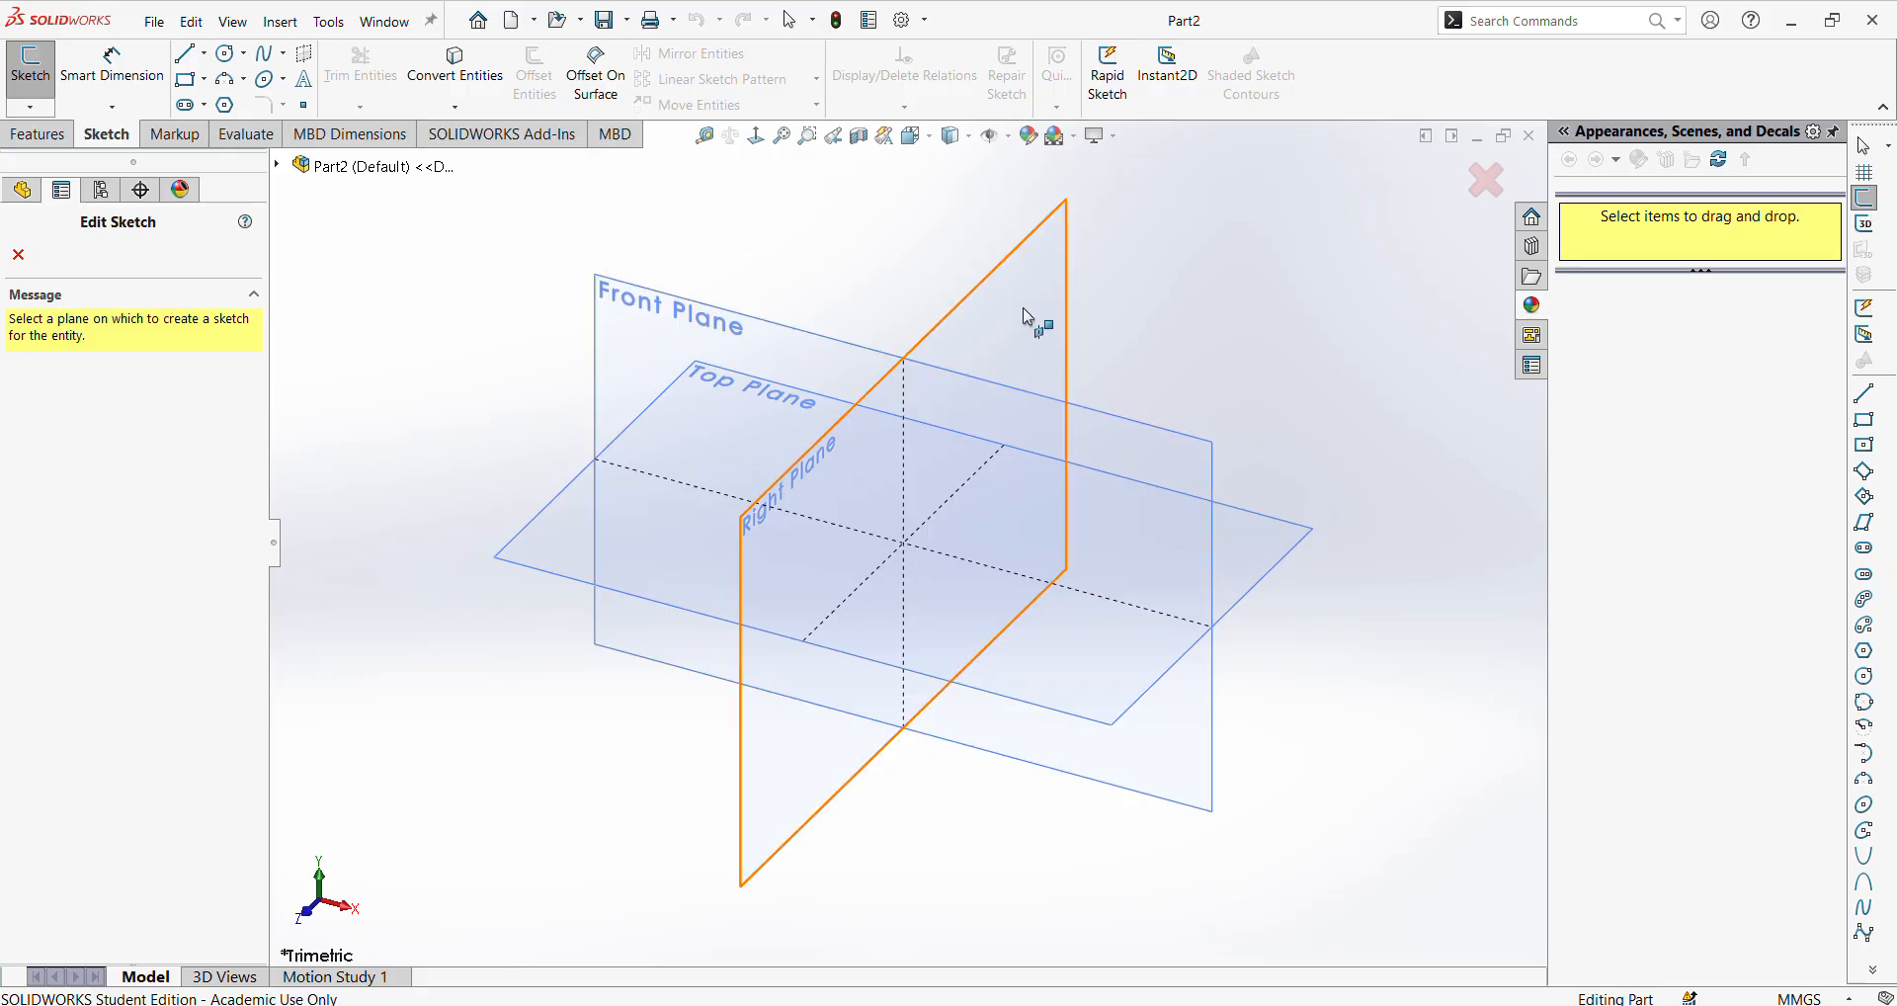
left_click(1033, 297)
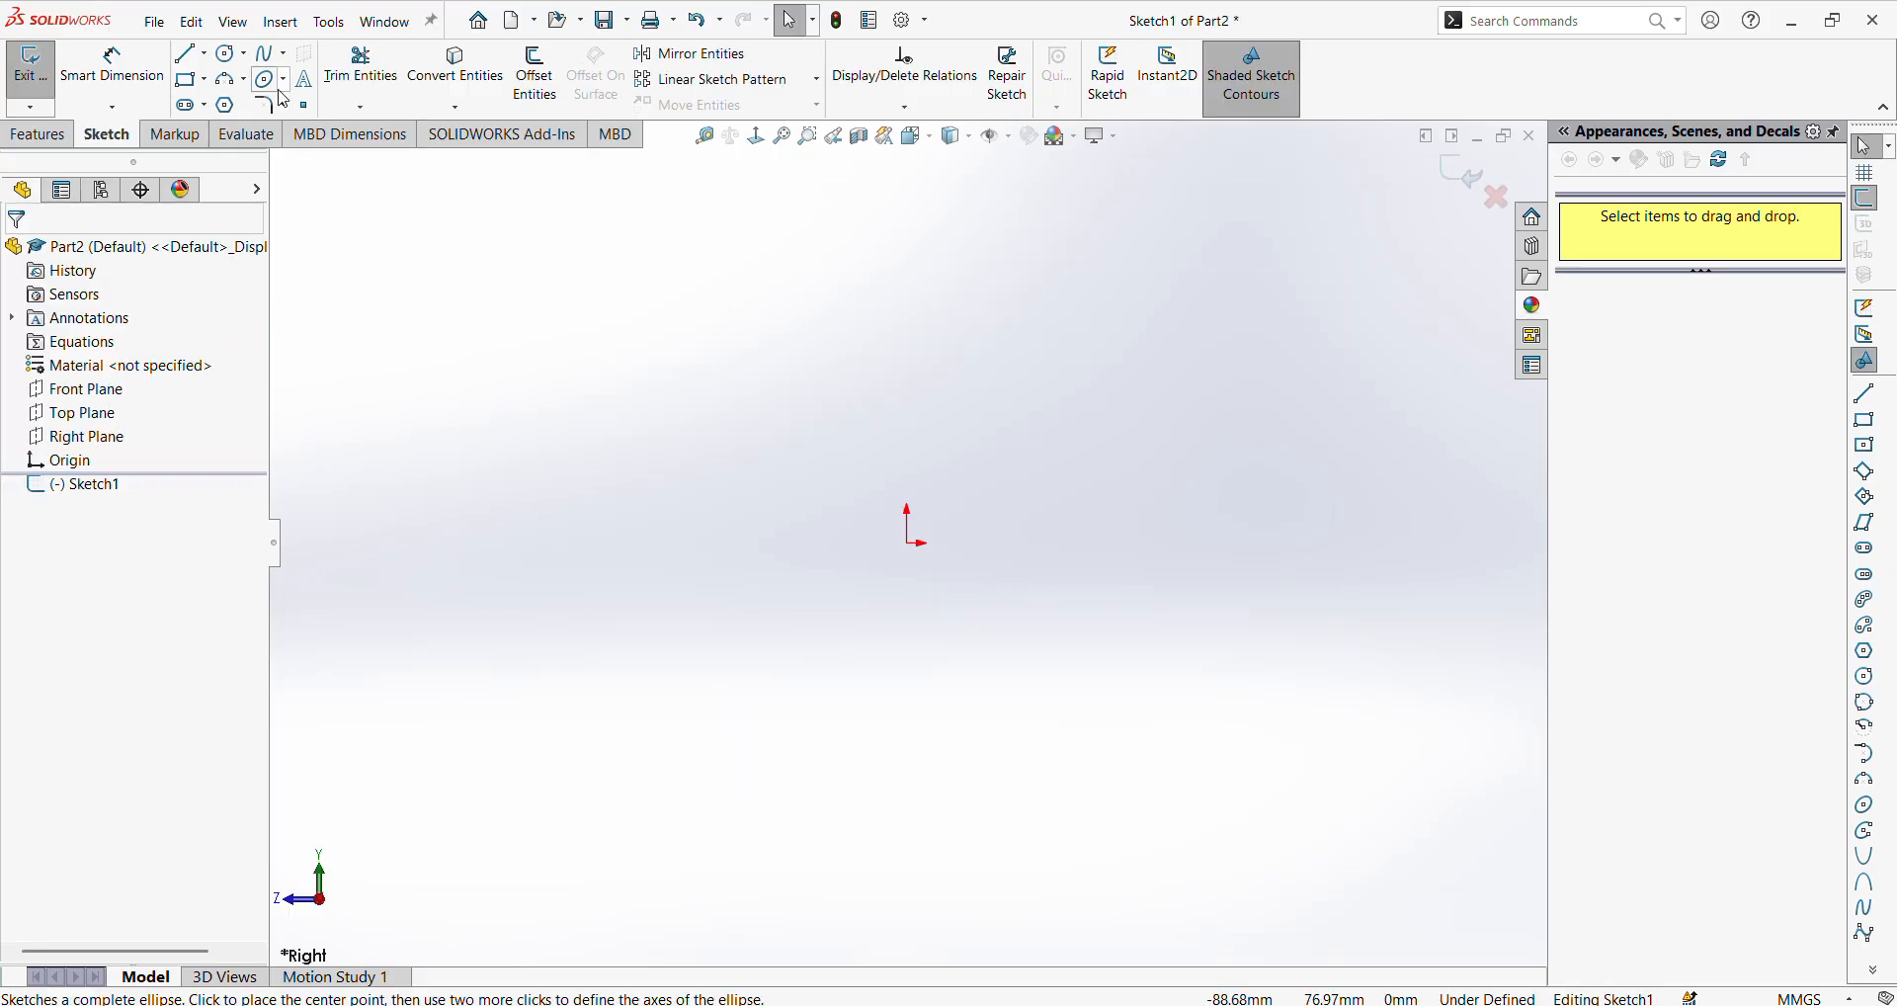
left_click(186, 52)
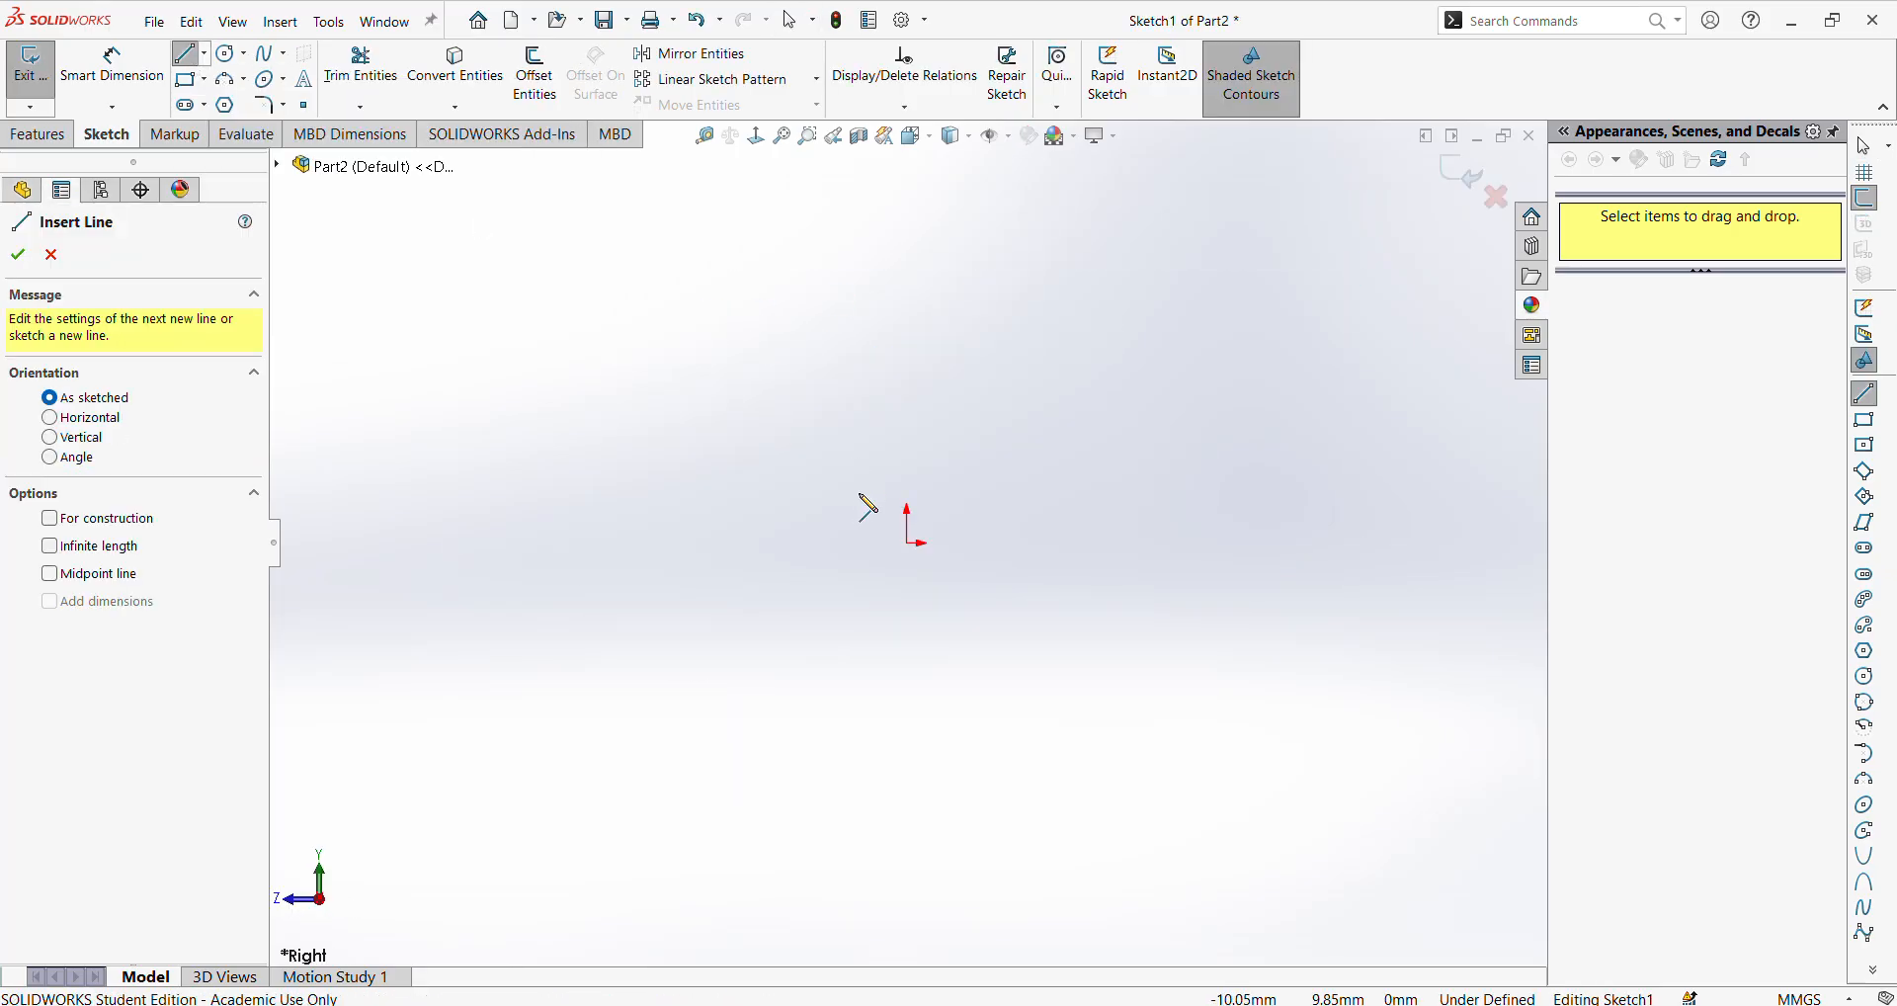
left_click(908, 475)
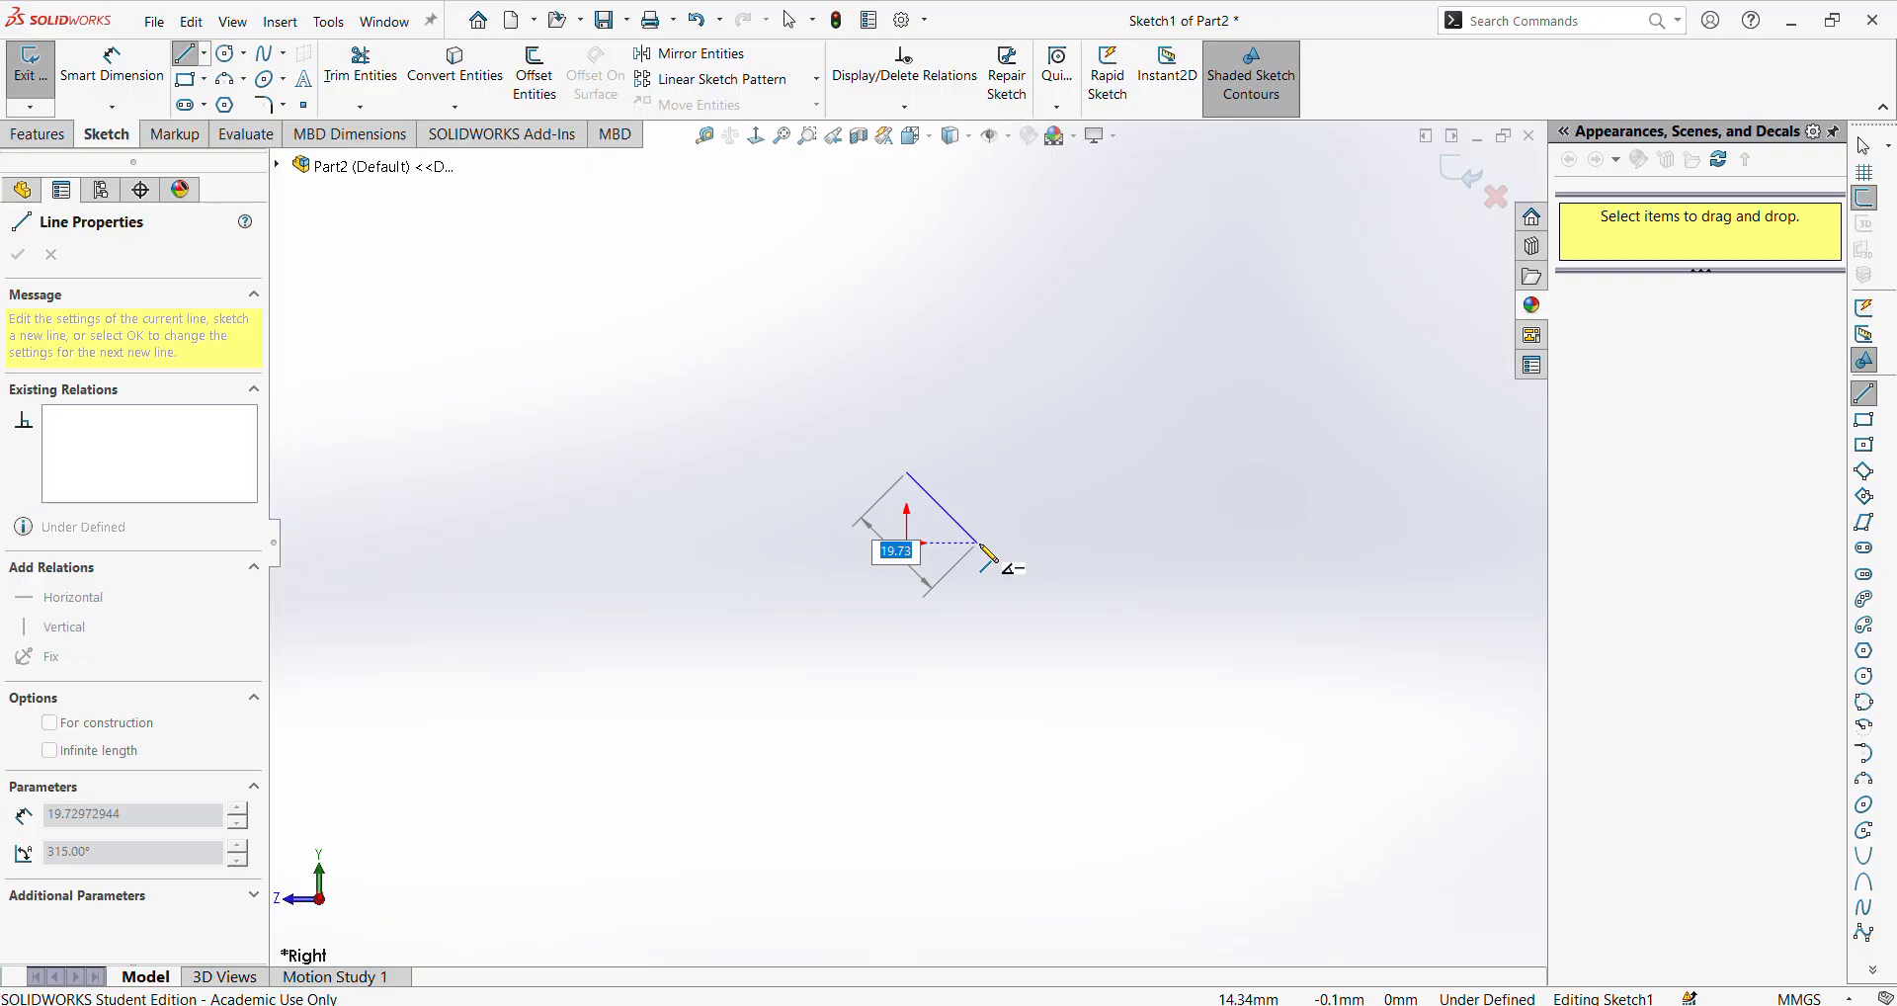
left_click(979, 544)
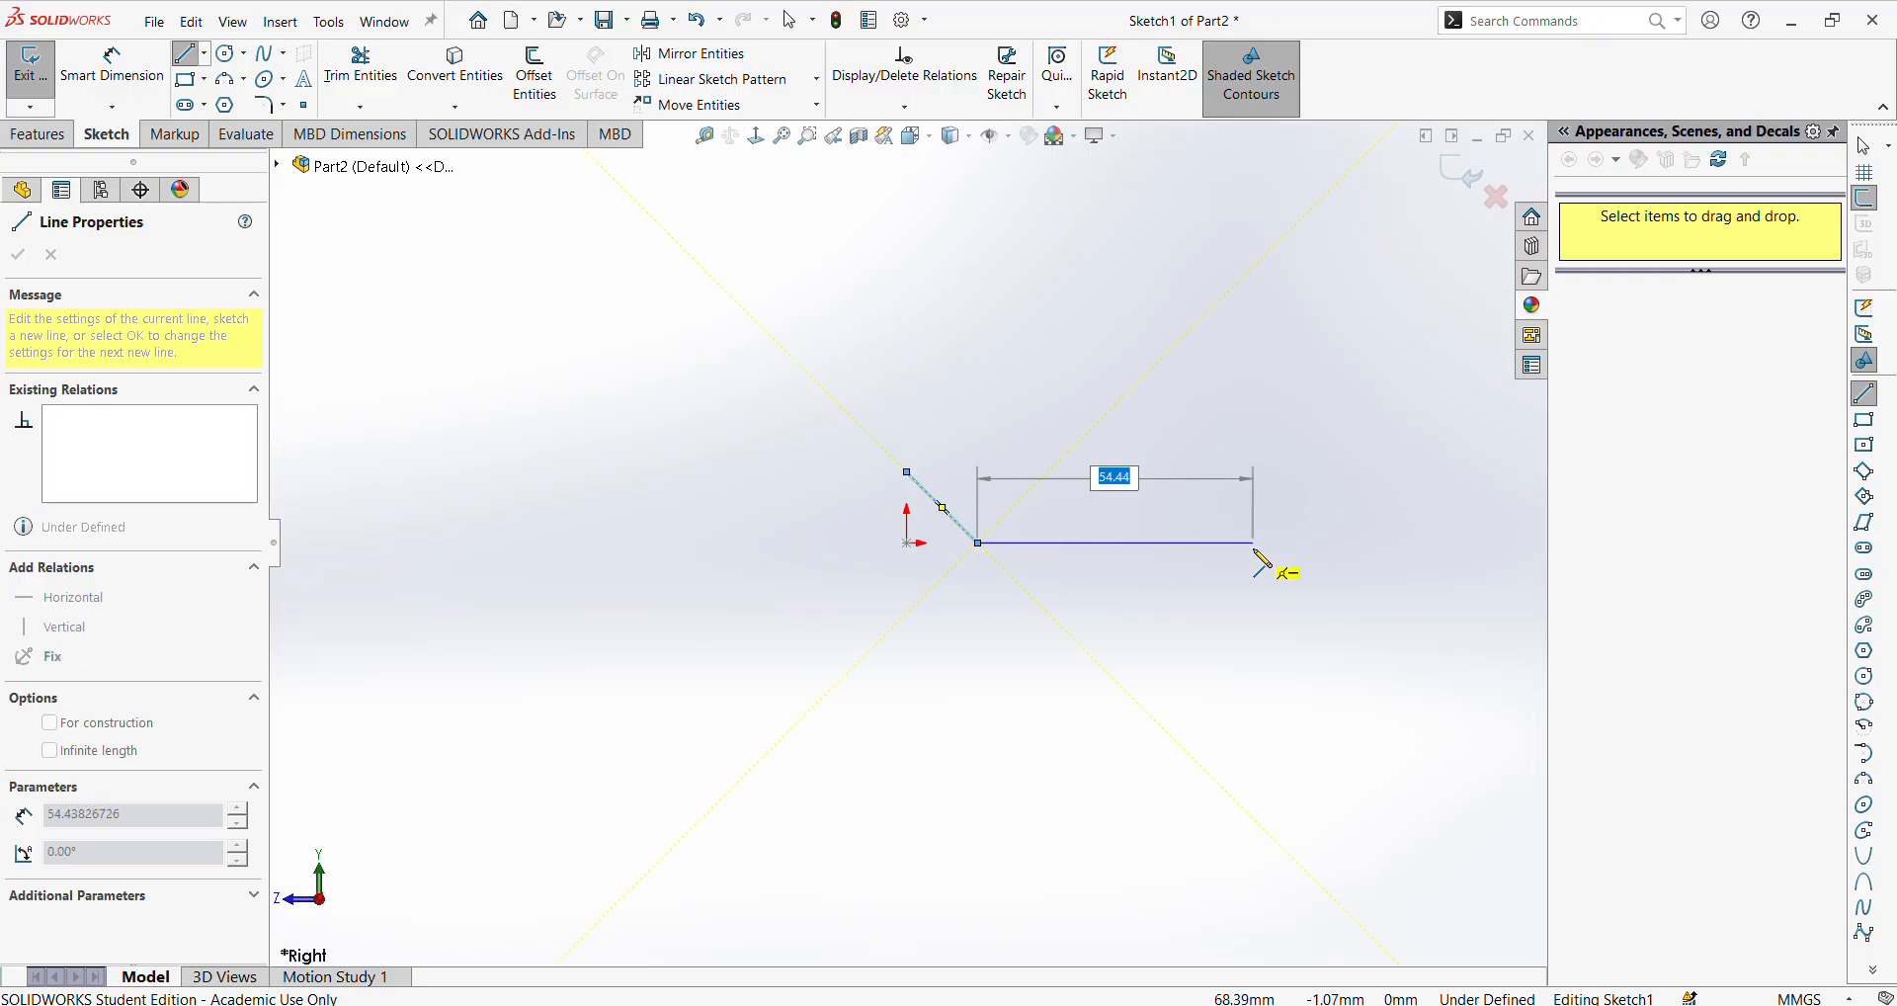
left_click(1258, 543)
left_click(1258, 174)
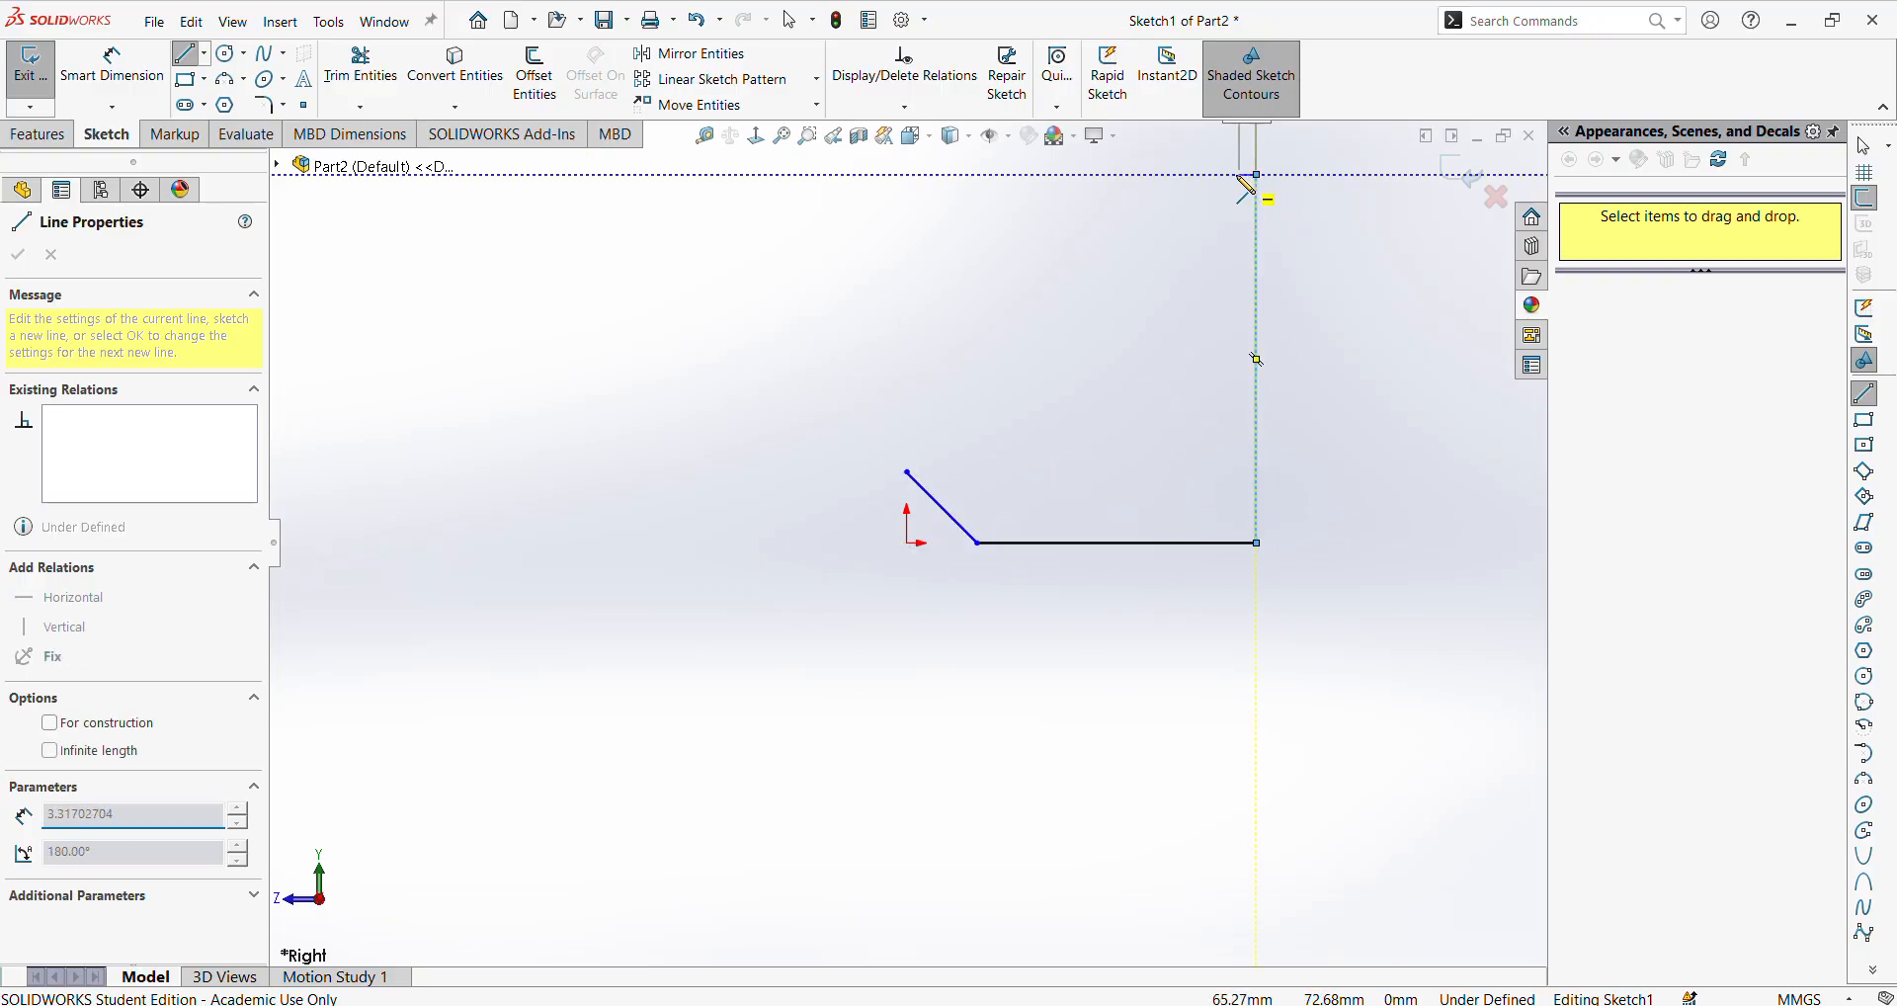
left_click(1169, 175)
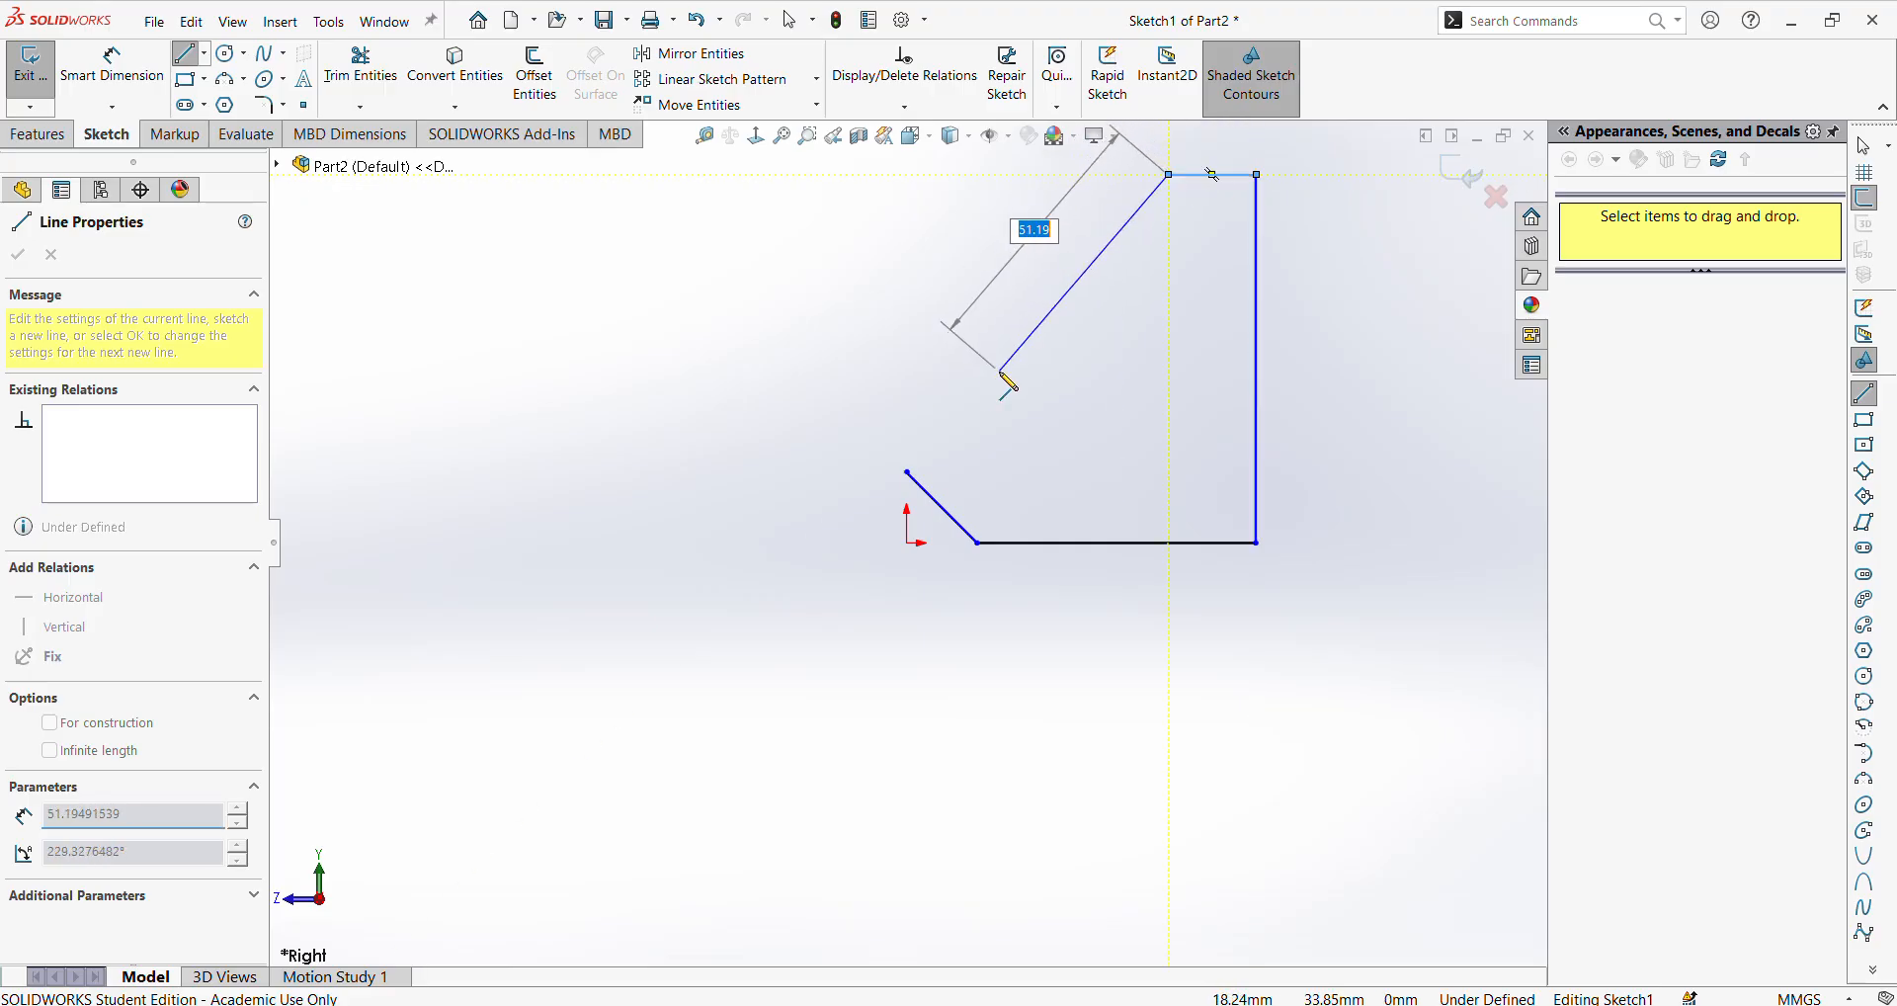
left_click(907, 388)
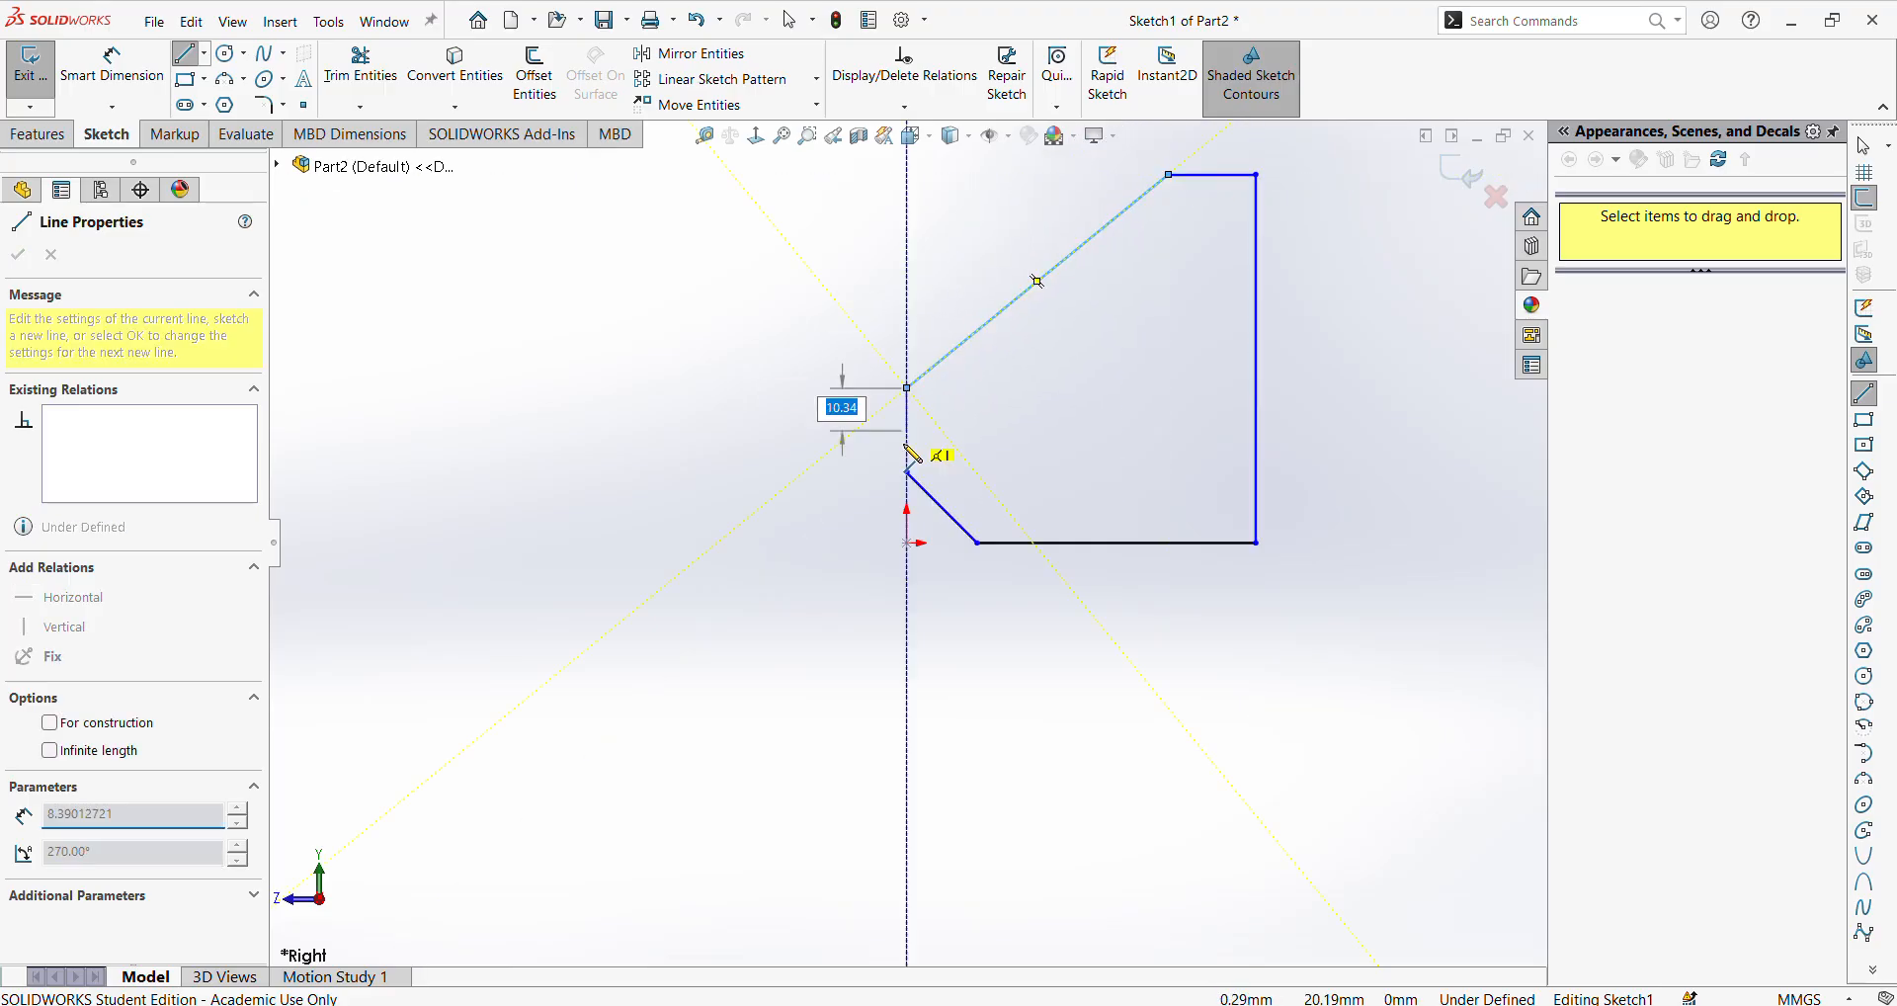
left_click(908, 473)
key("Escape")
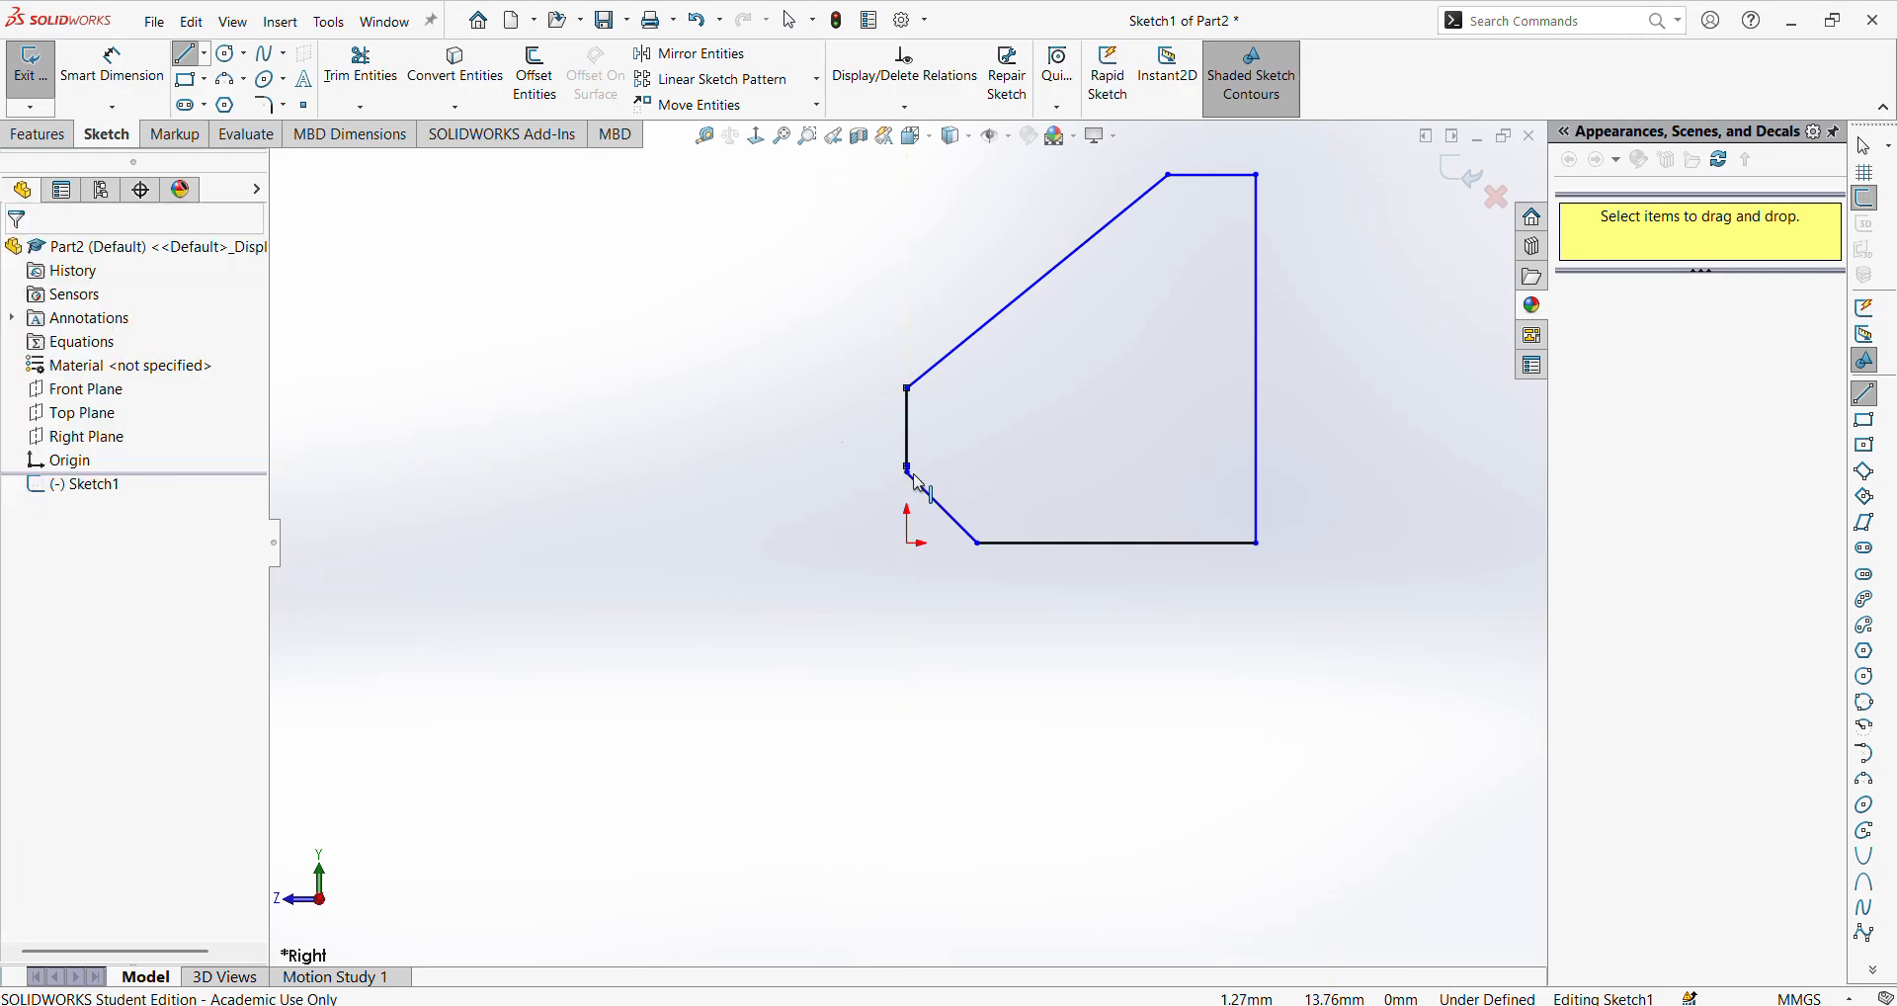
Add a Coincident relation between the two loose endpoints at the profile's lower front corner to close the outline
left_click(910, 472)
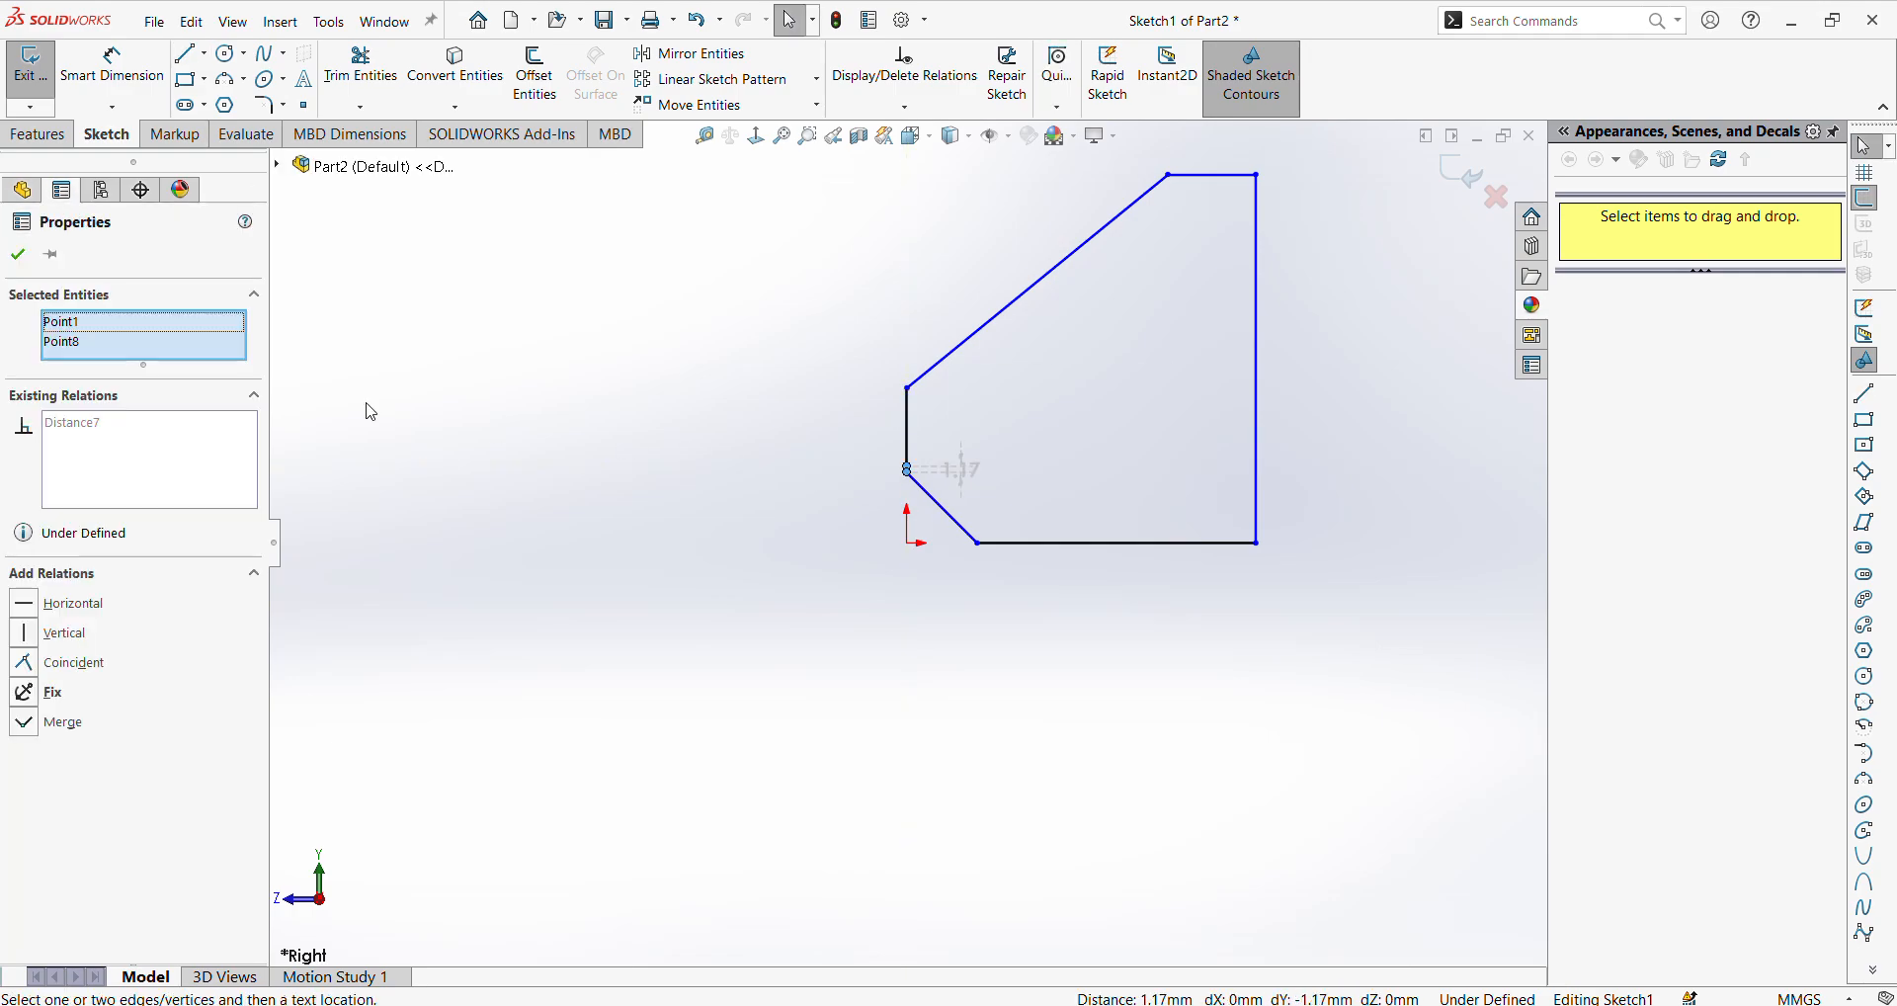
left_click(53, 667)
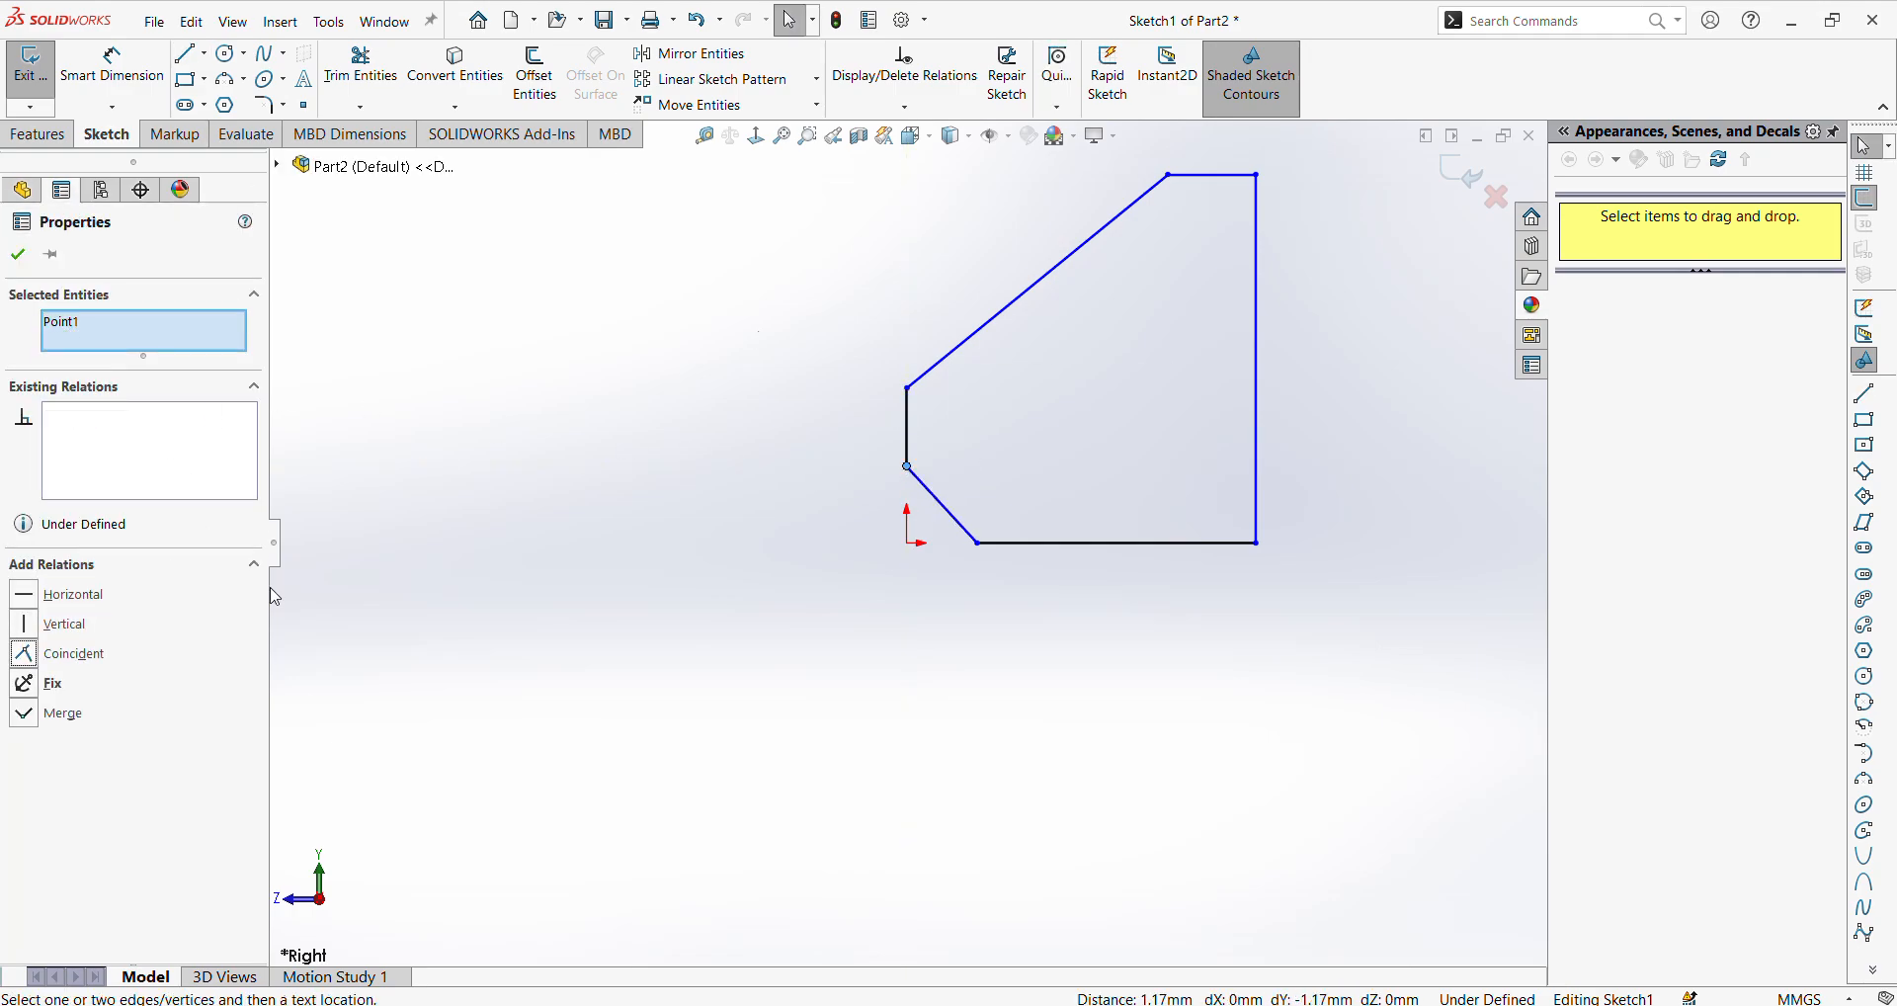
left_click(634, 409)
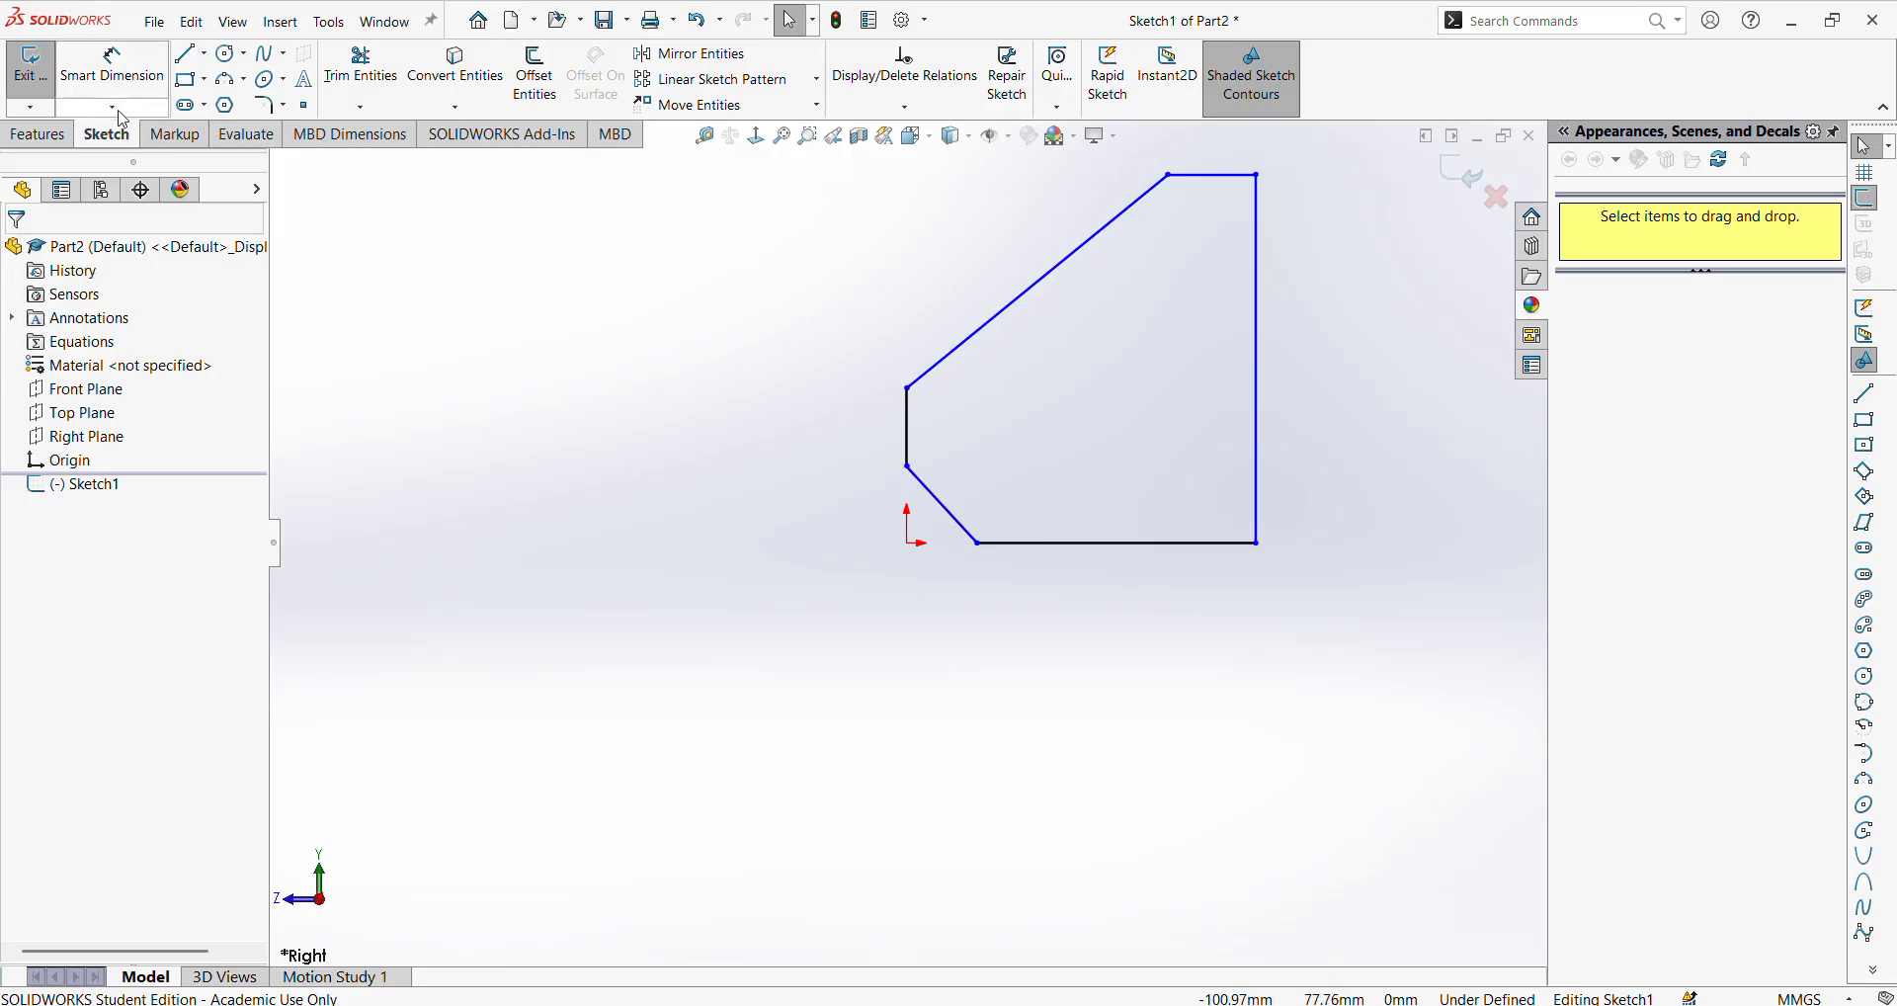
Add a Vertical relation between the origin and the lower endpoint of the profile's short vertical edge
left_click(909, 468)
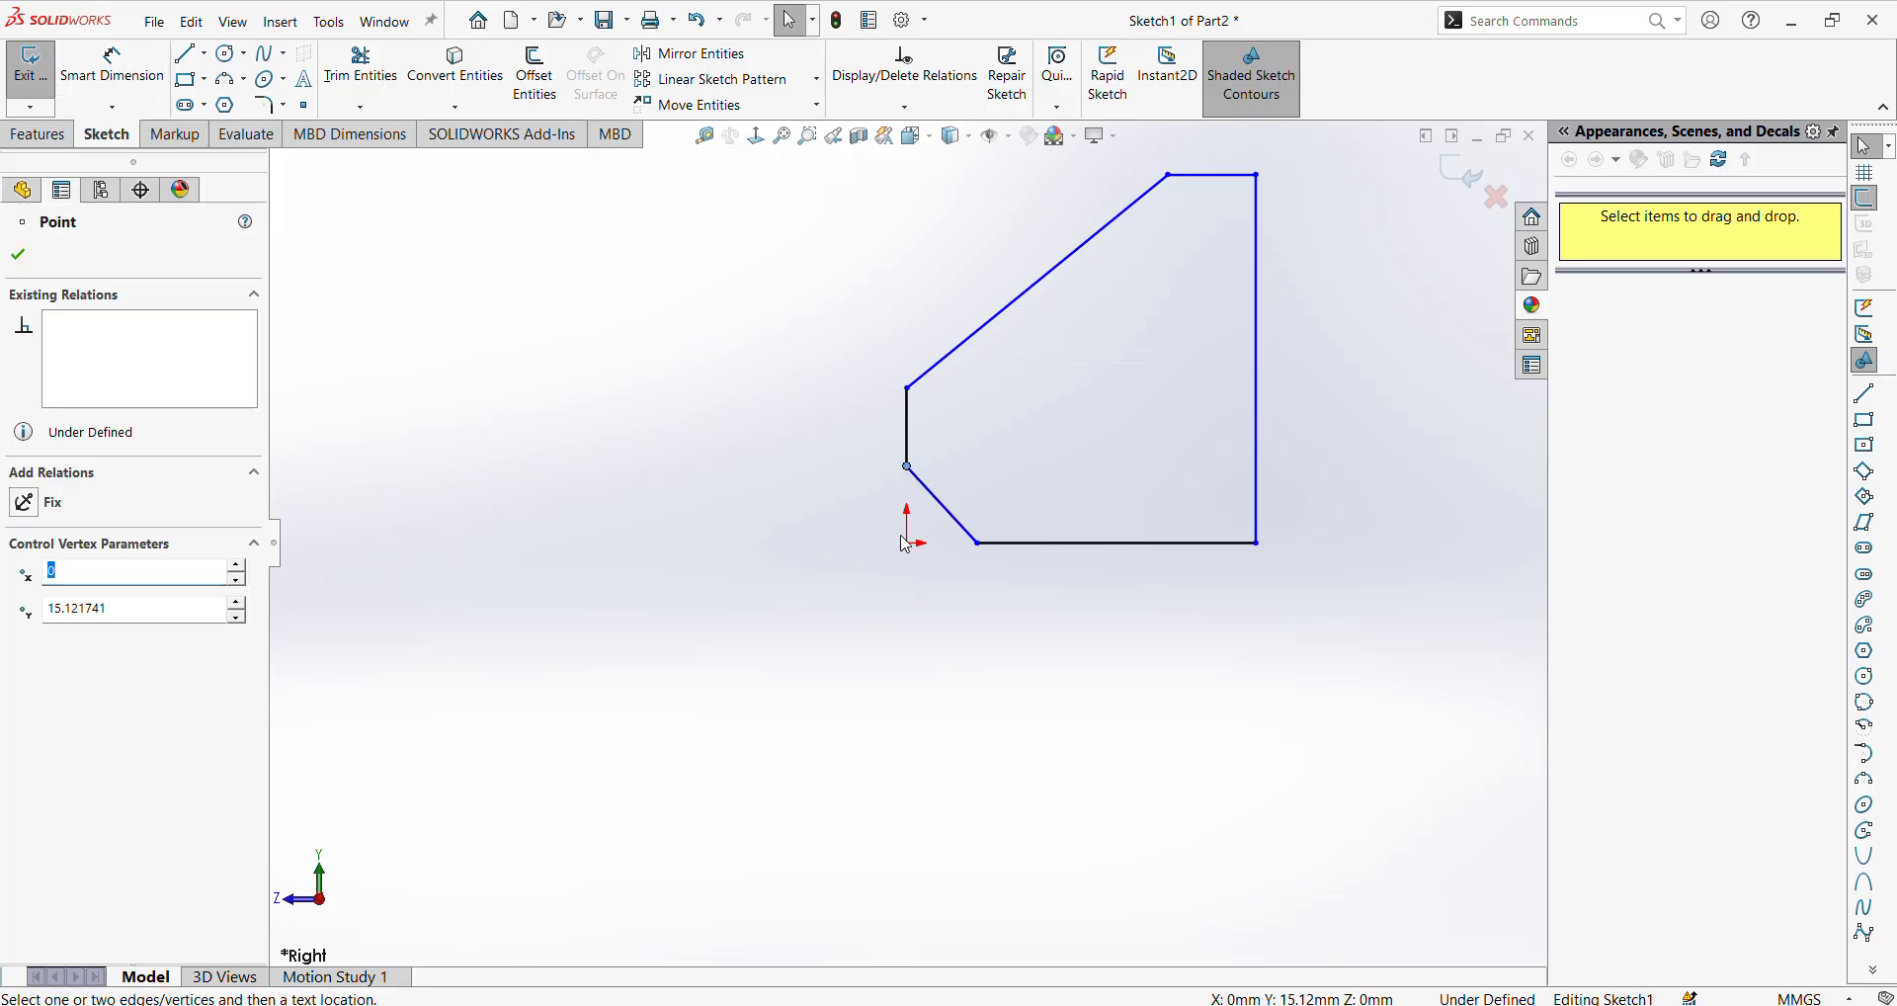
left_click(909, 543, "ctrl")
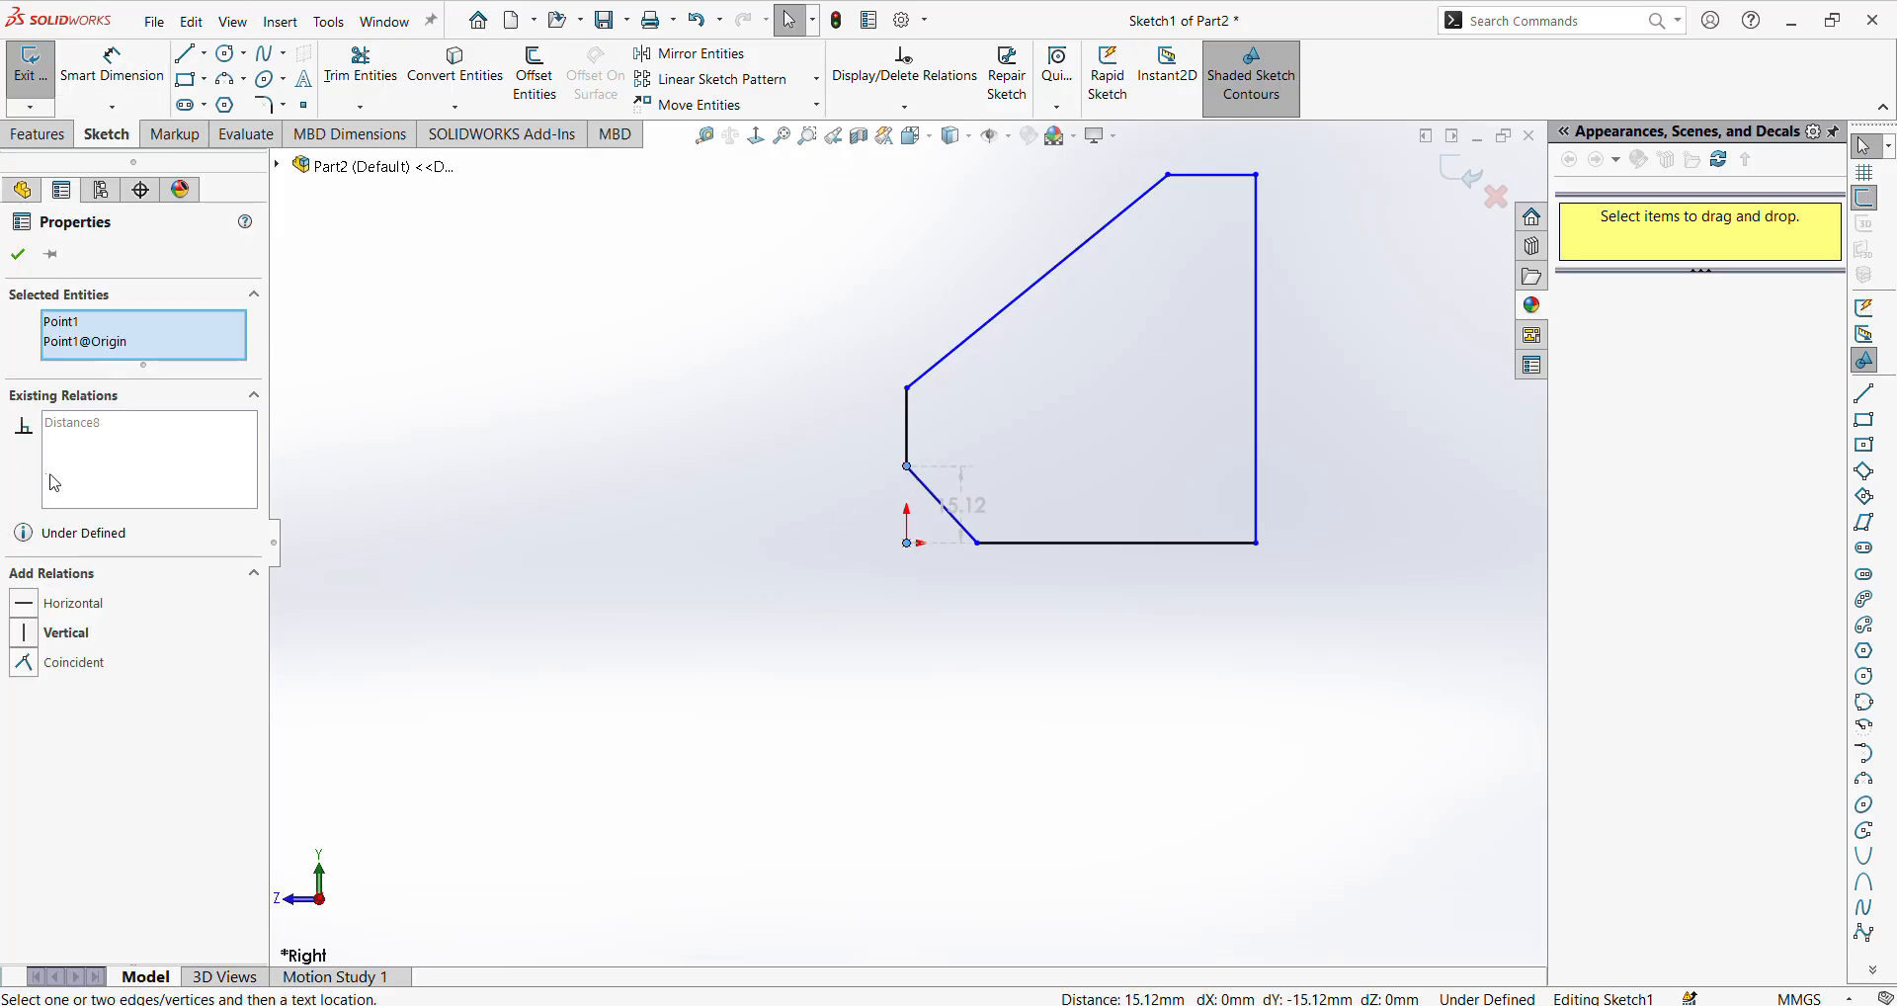
left_click(21, 642)
left_click(815, 488)
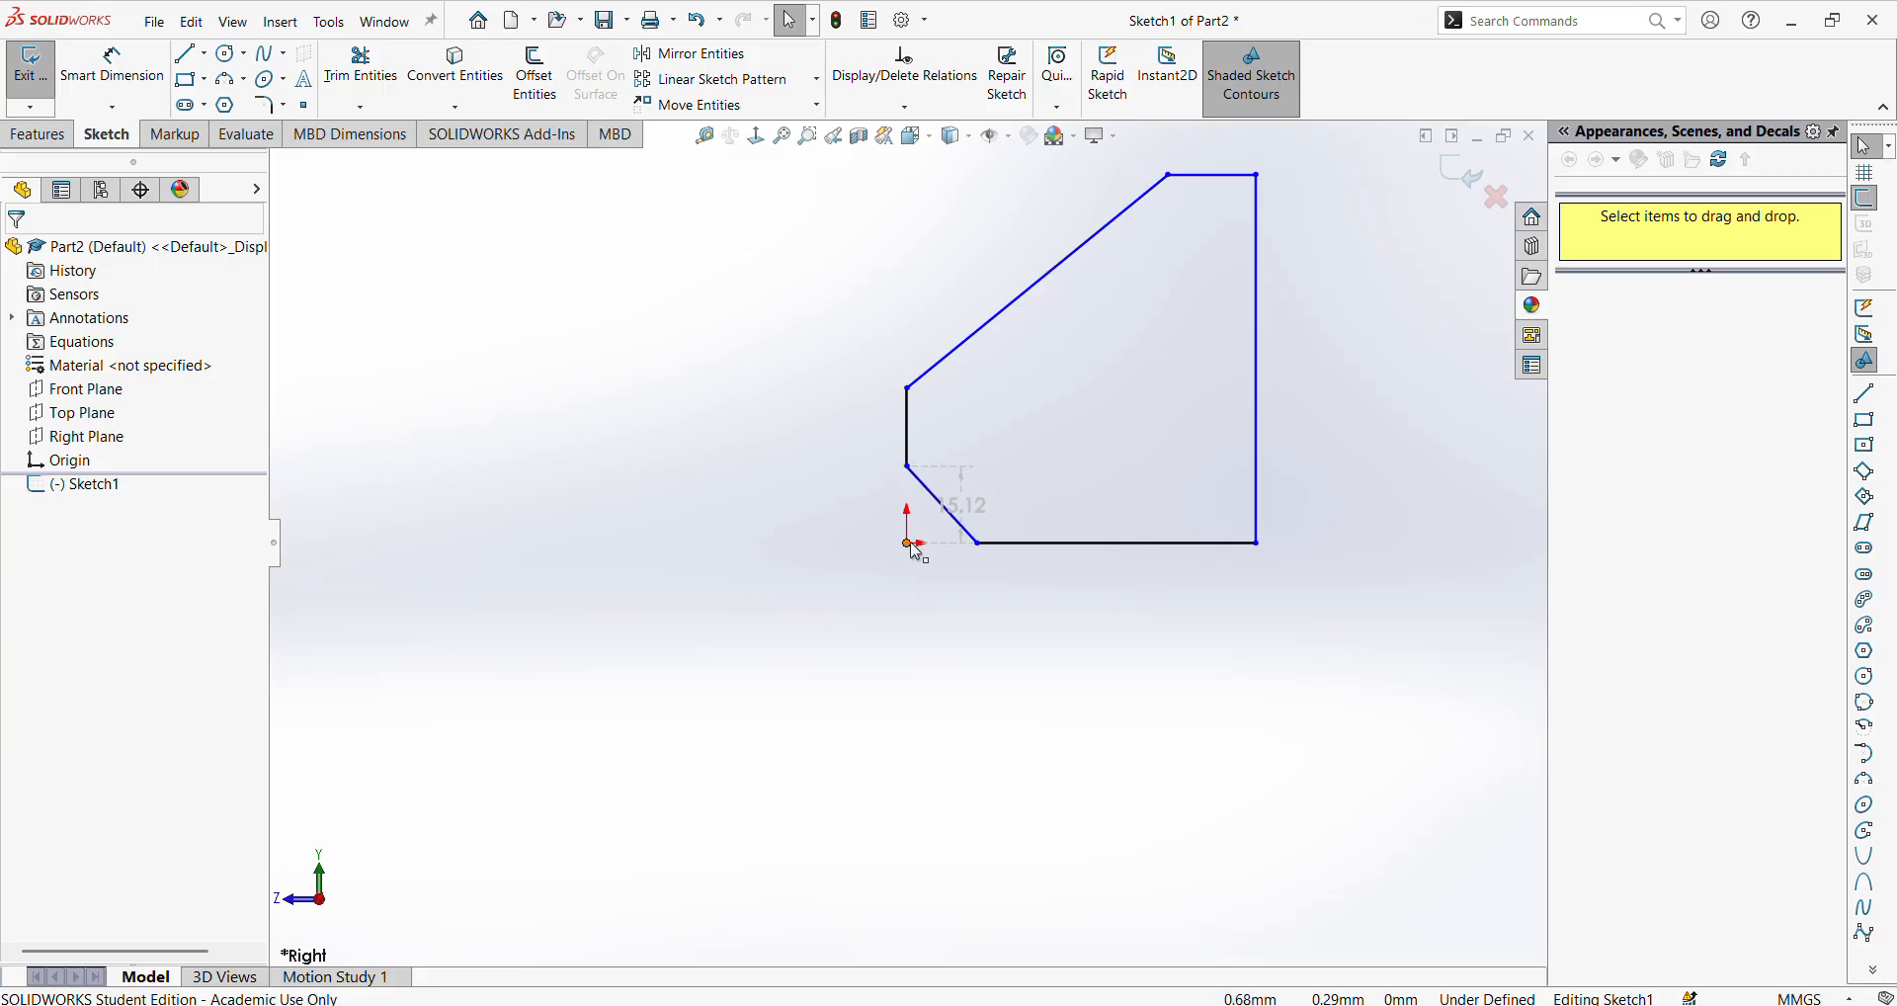
Add a Horizontal relation between the origin and the point where the lower angled line meets the bottom edge
left_click(908, 542)
left_click(981, 545, "ctrl")
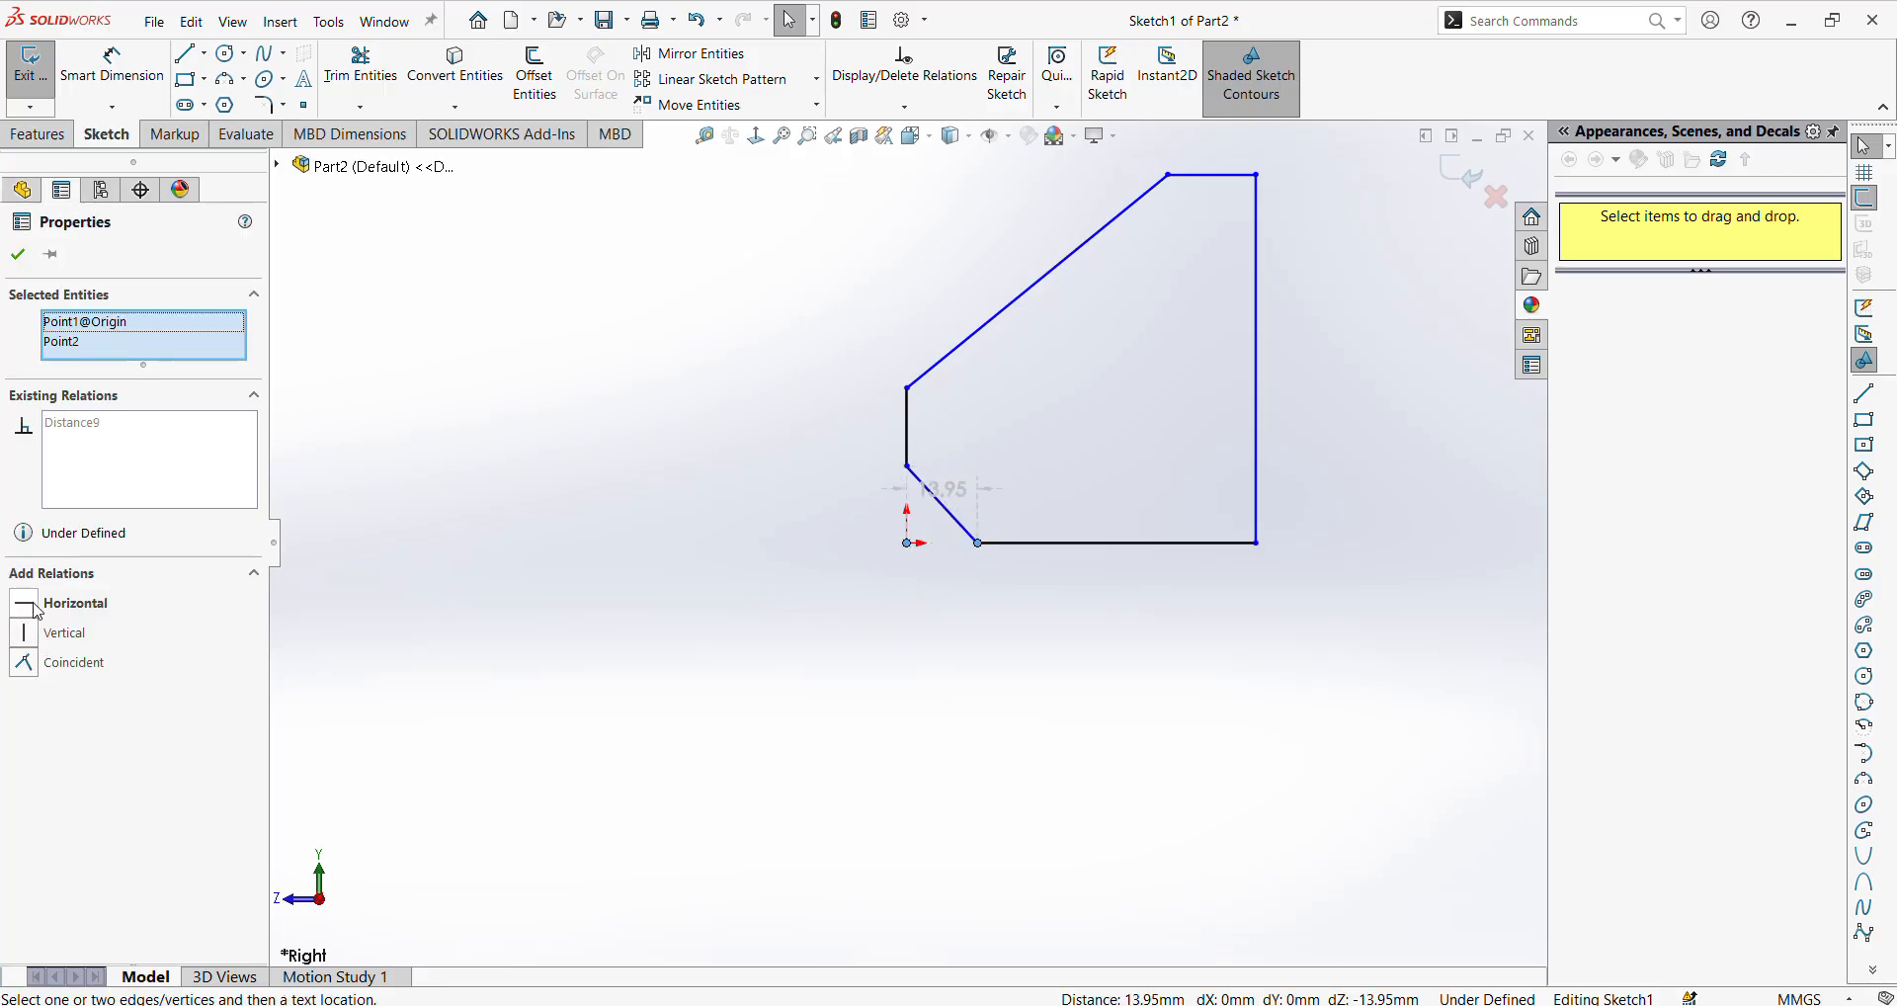
left_click(38, 606)
left_click(502, 508)
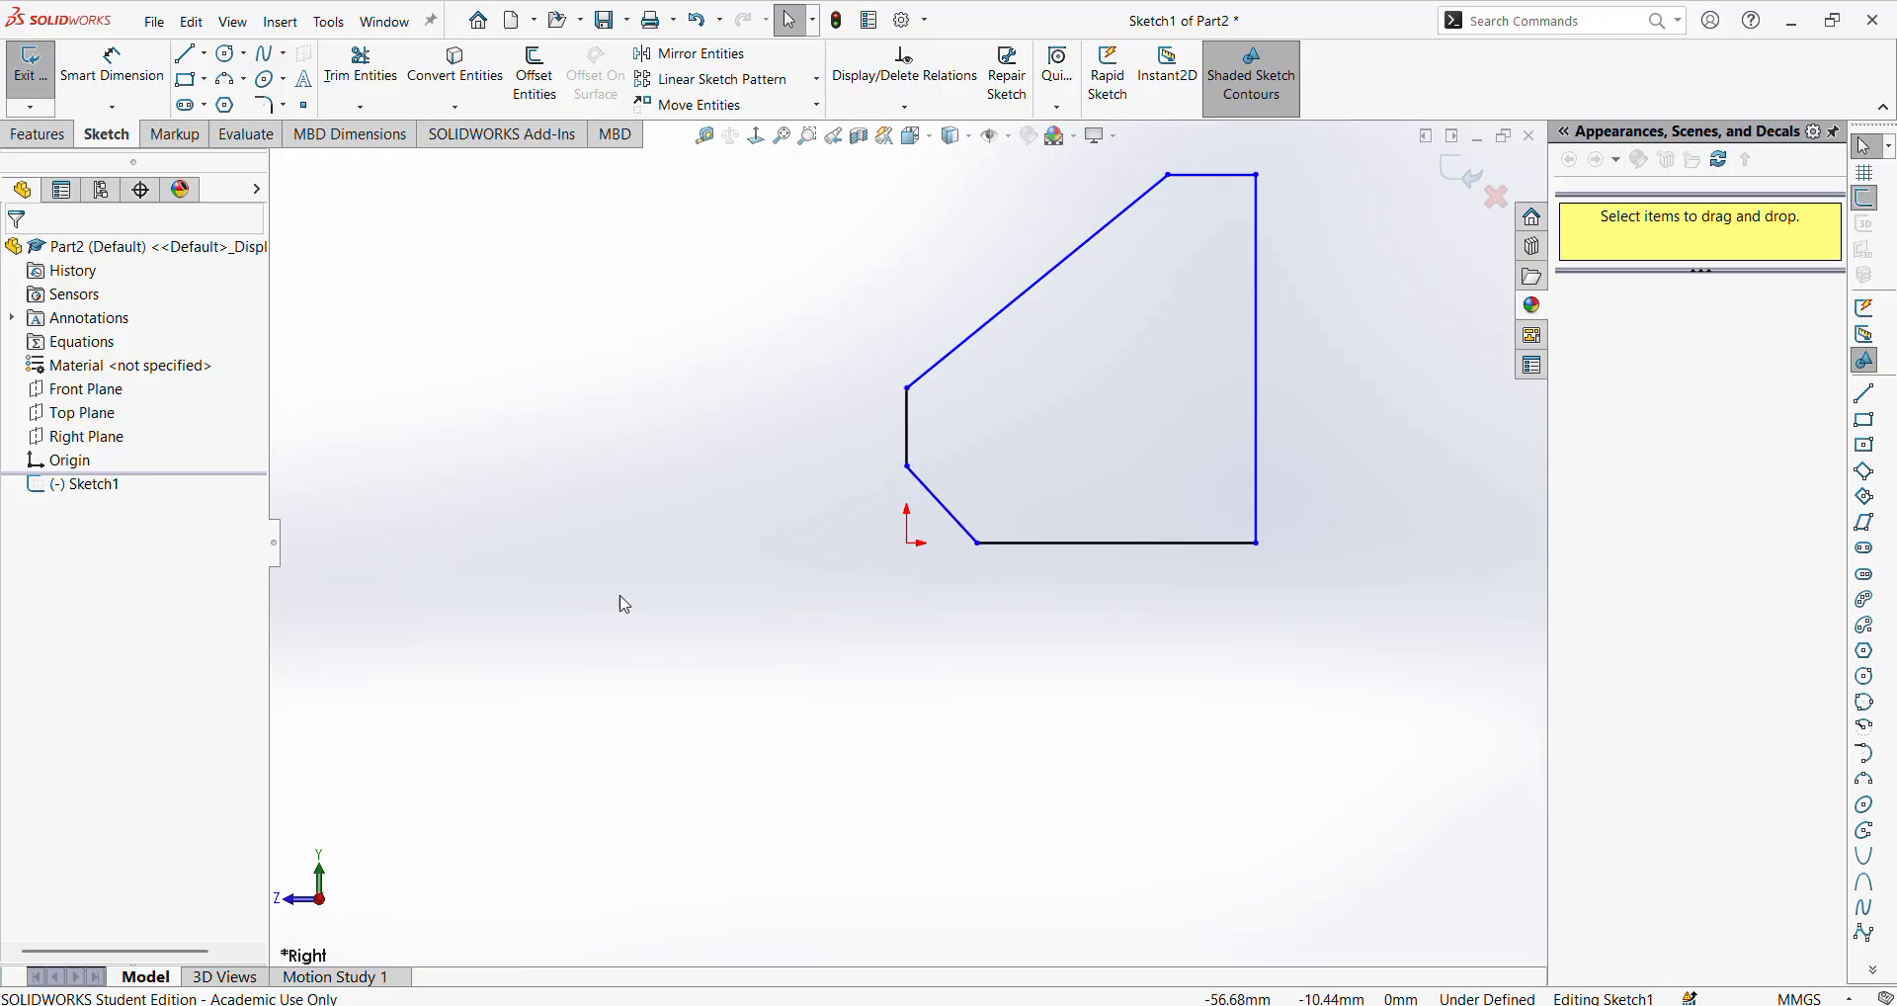
Consult the Odd Block drawing, then dimension the profile's overall width between its two vertical edges as 100 mm
mouse_move(644, 1005)
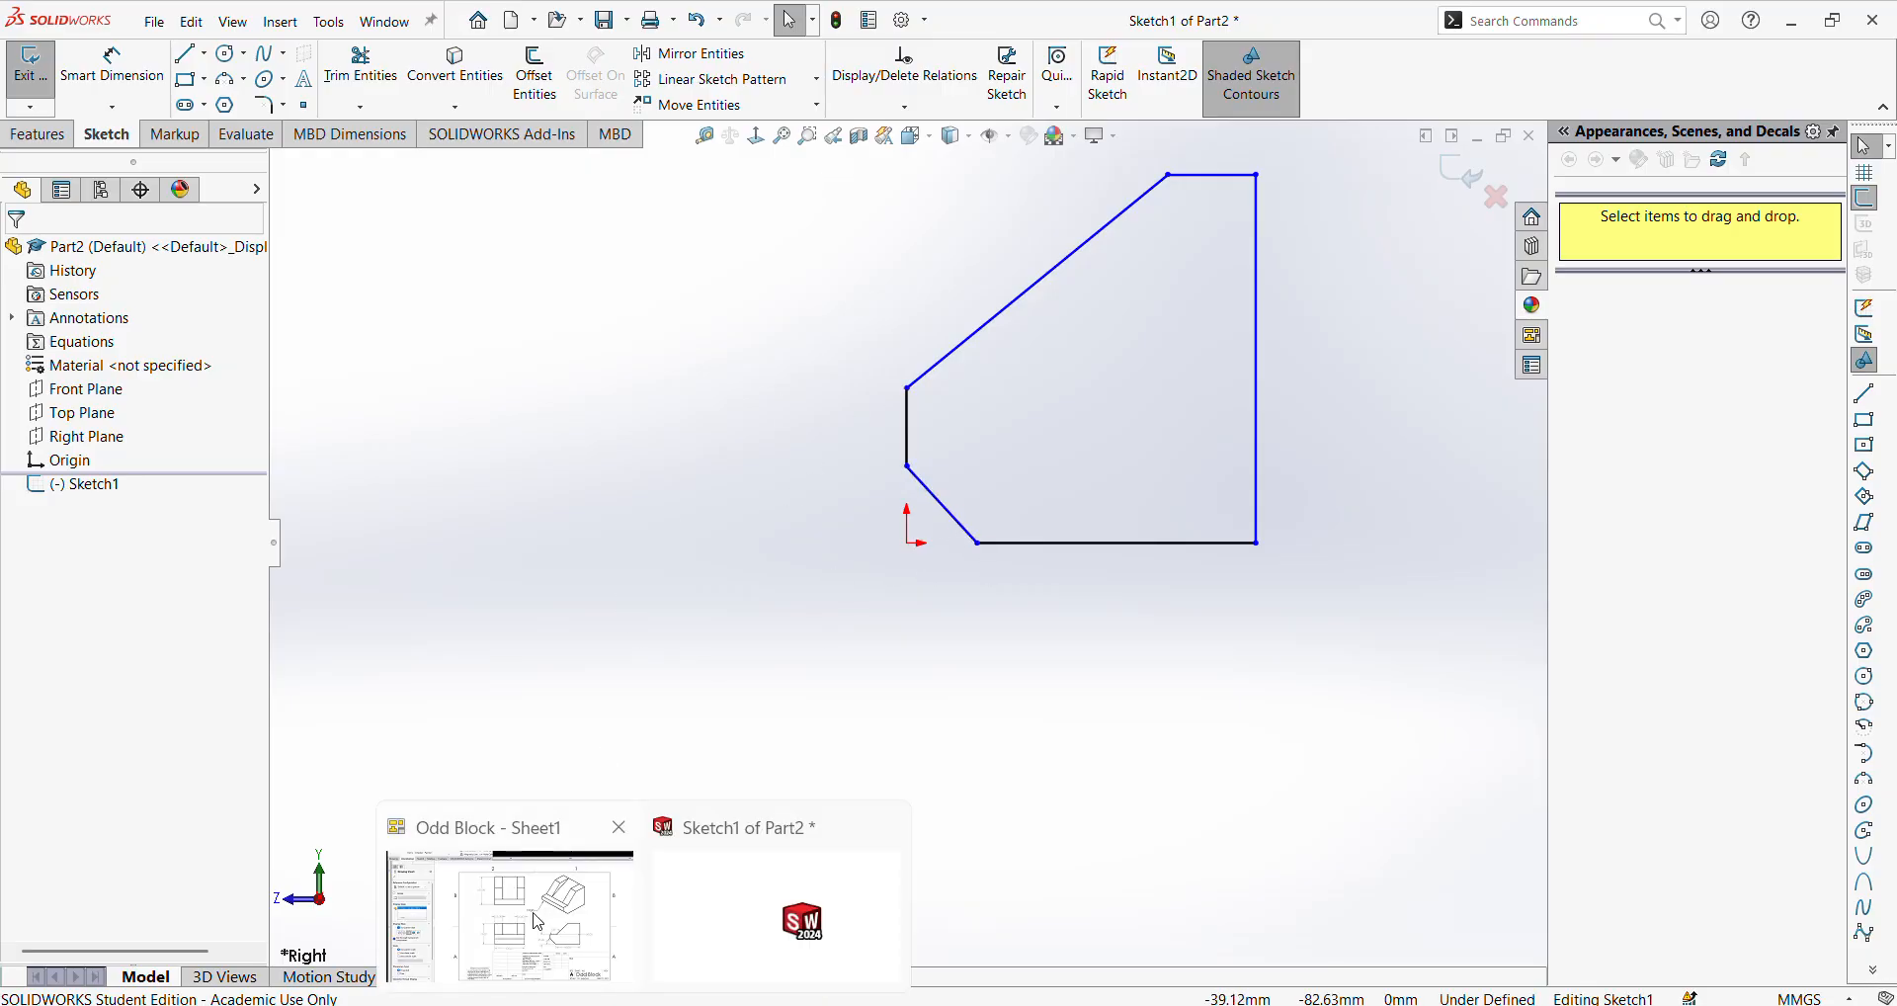
mouse_move(539, 922)
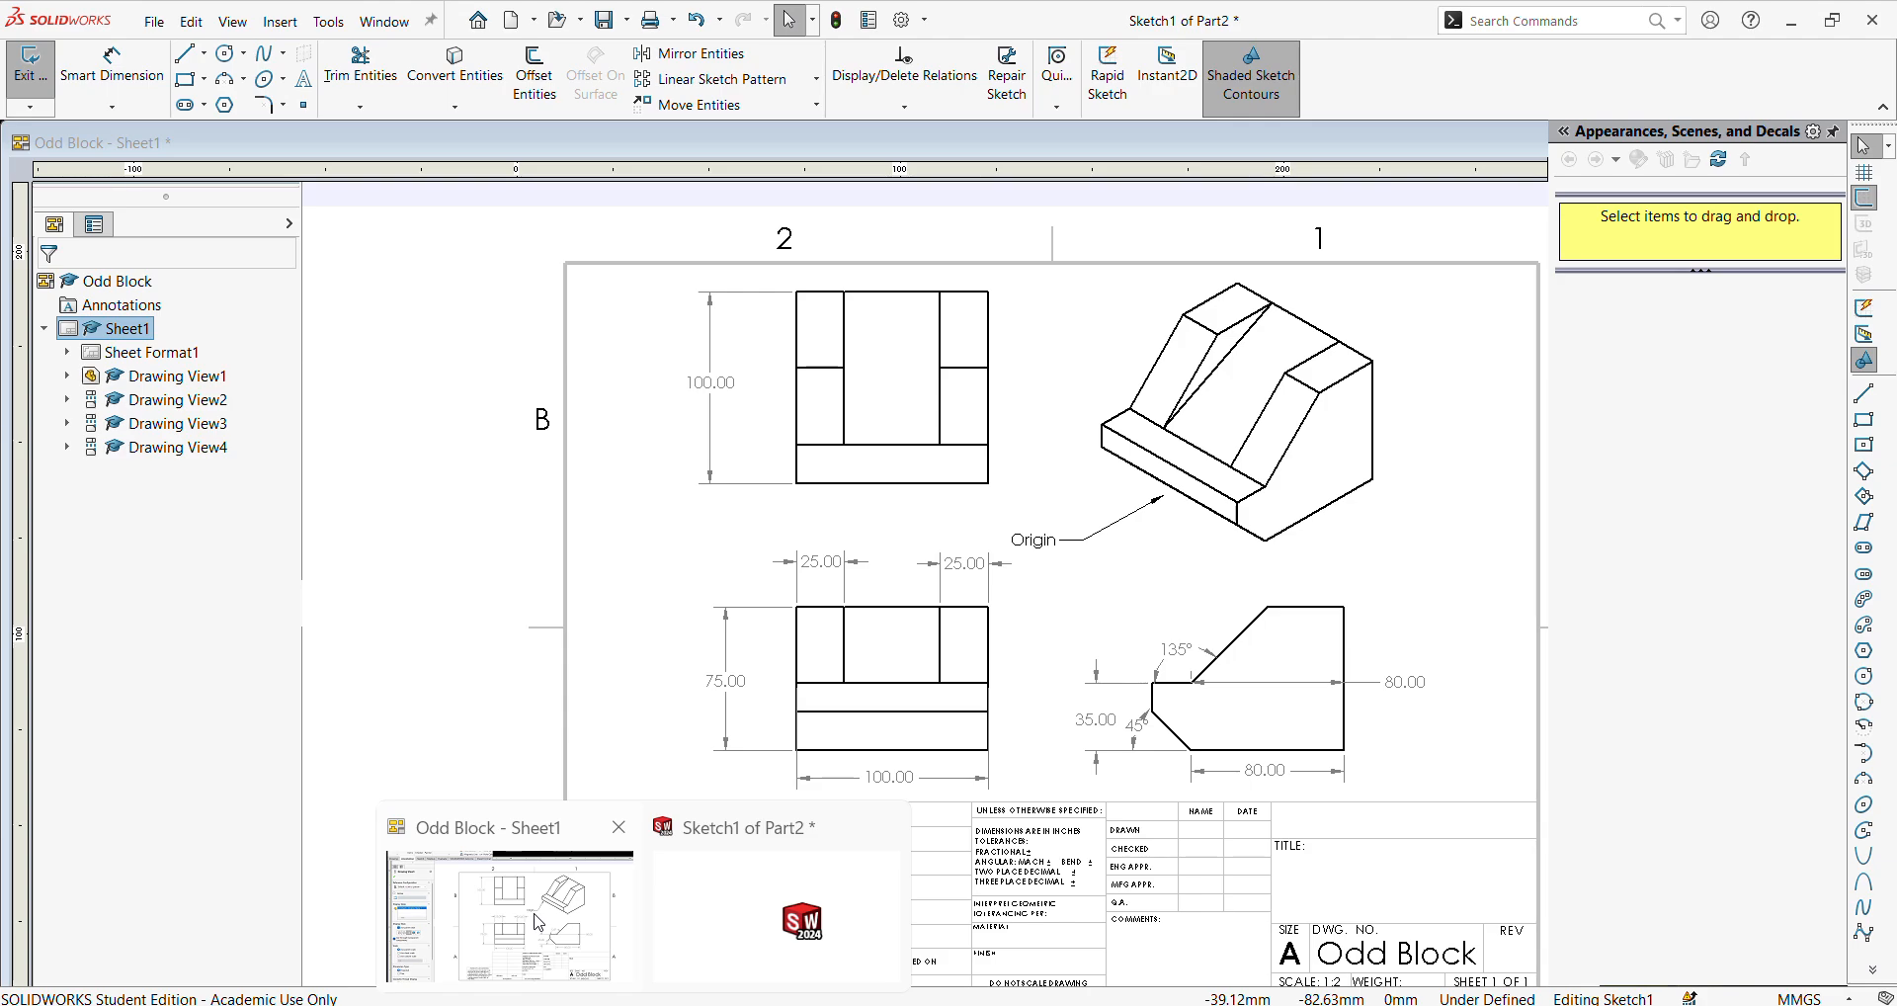
left_click(538, 923)
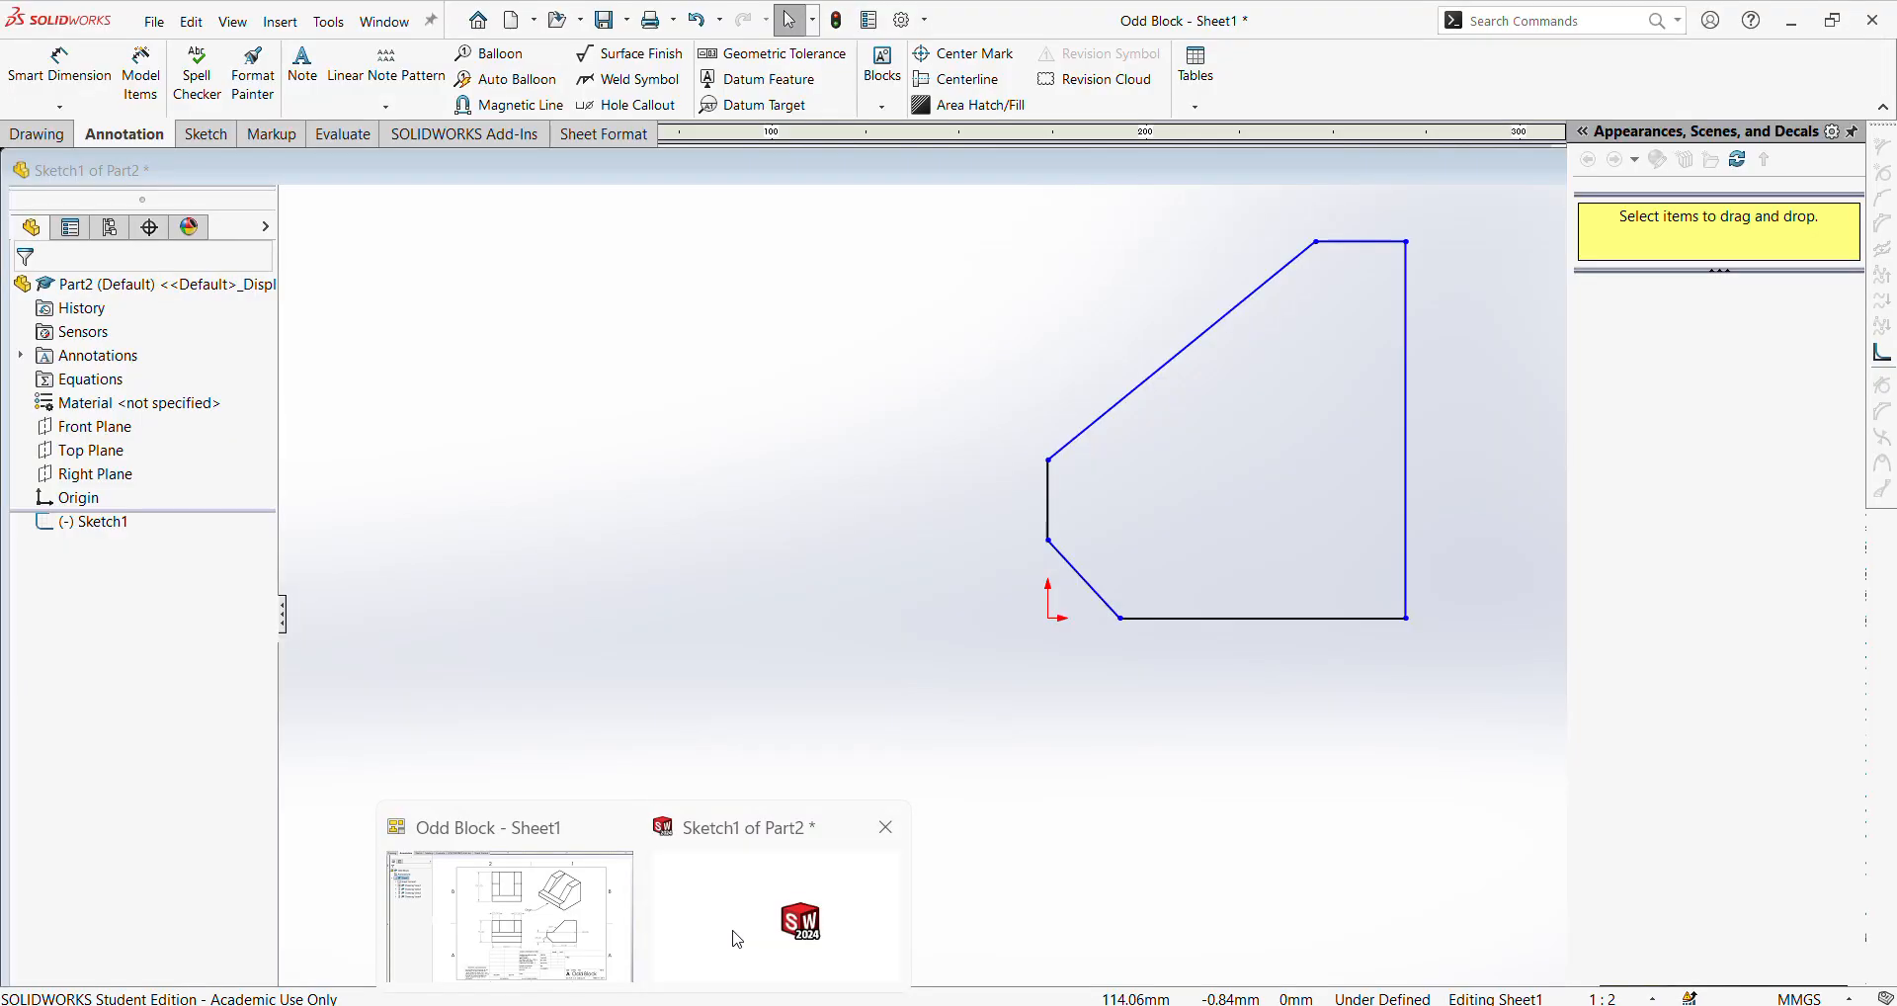
left_click(738, 940)
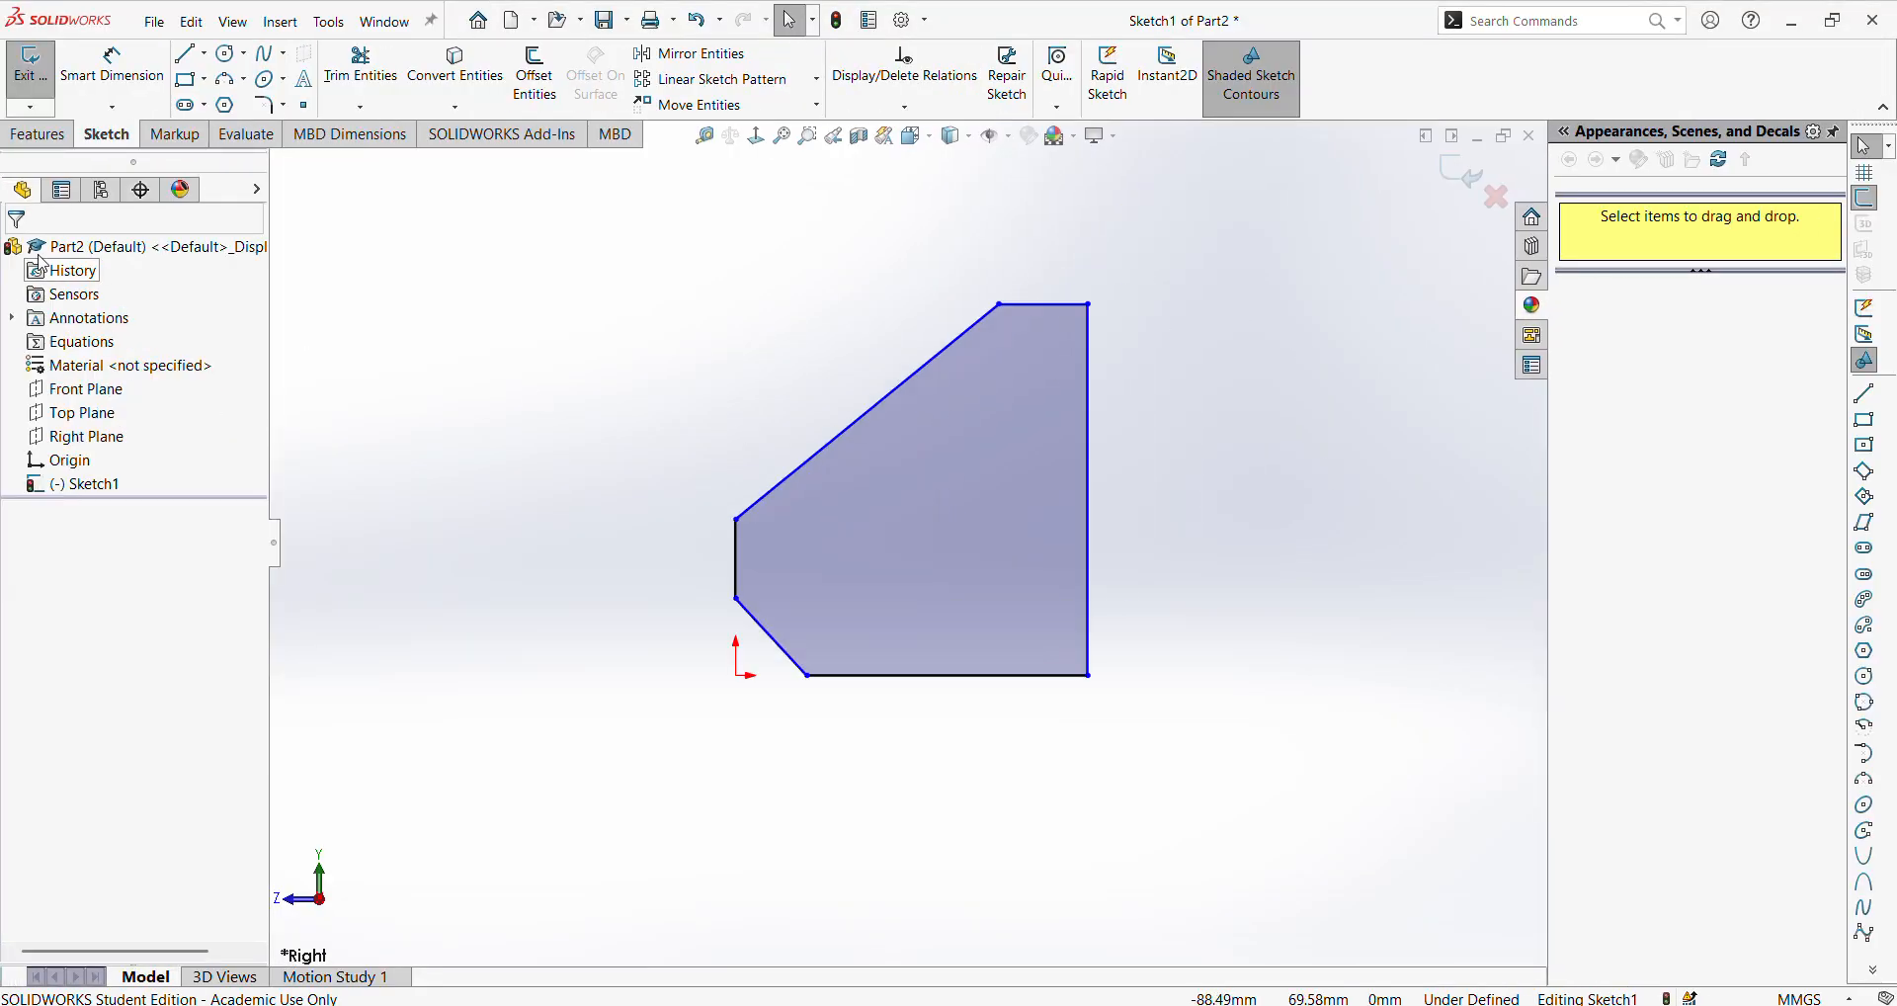
left_click(112, 64)
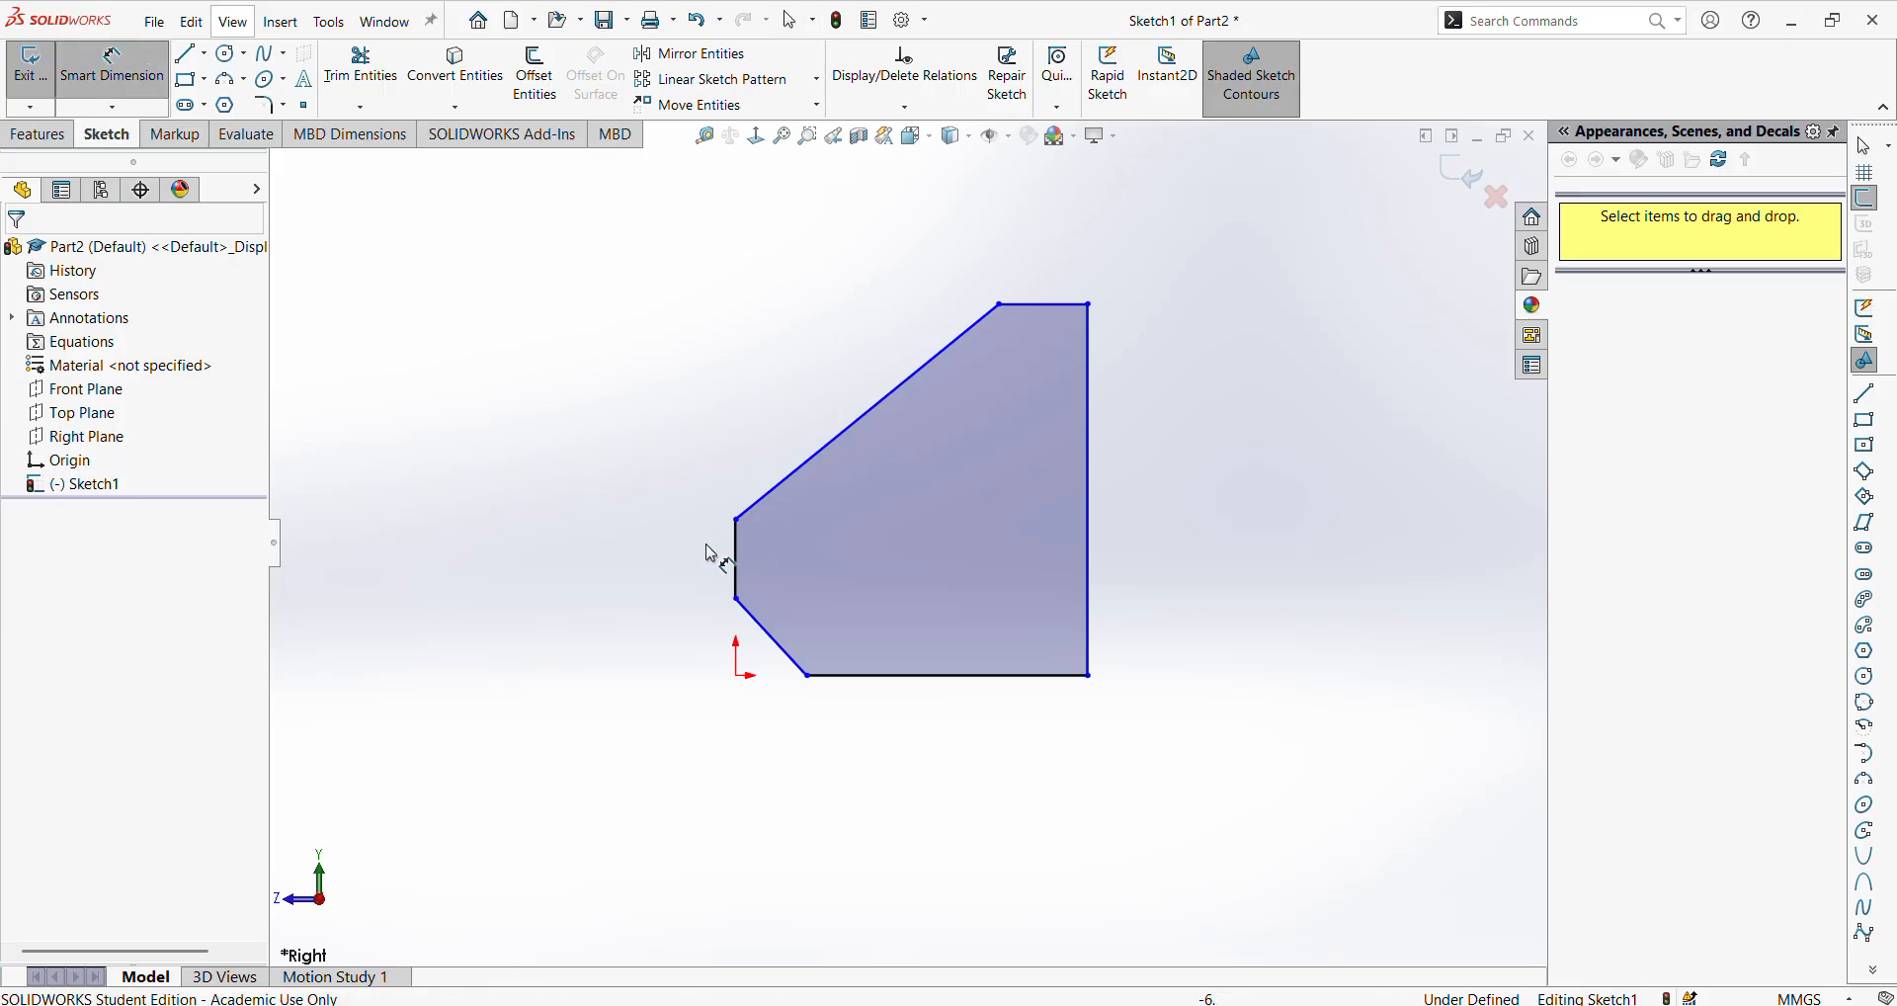
left_click(736, 553)
left_click(1089, 533)
left_click(943, 791)
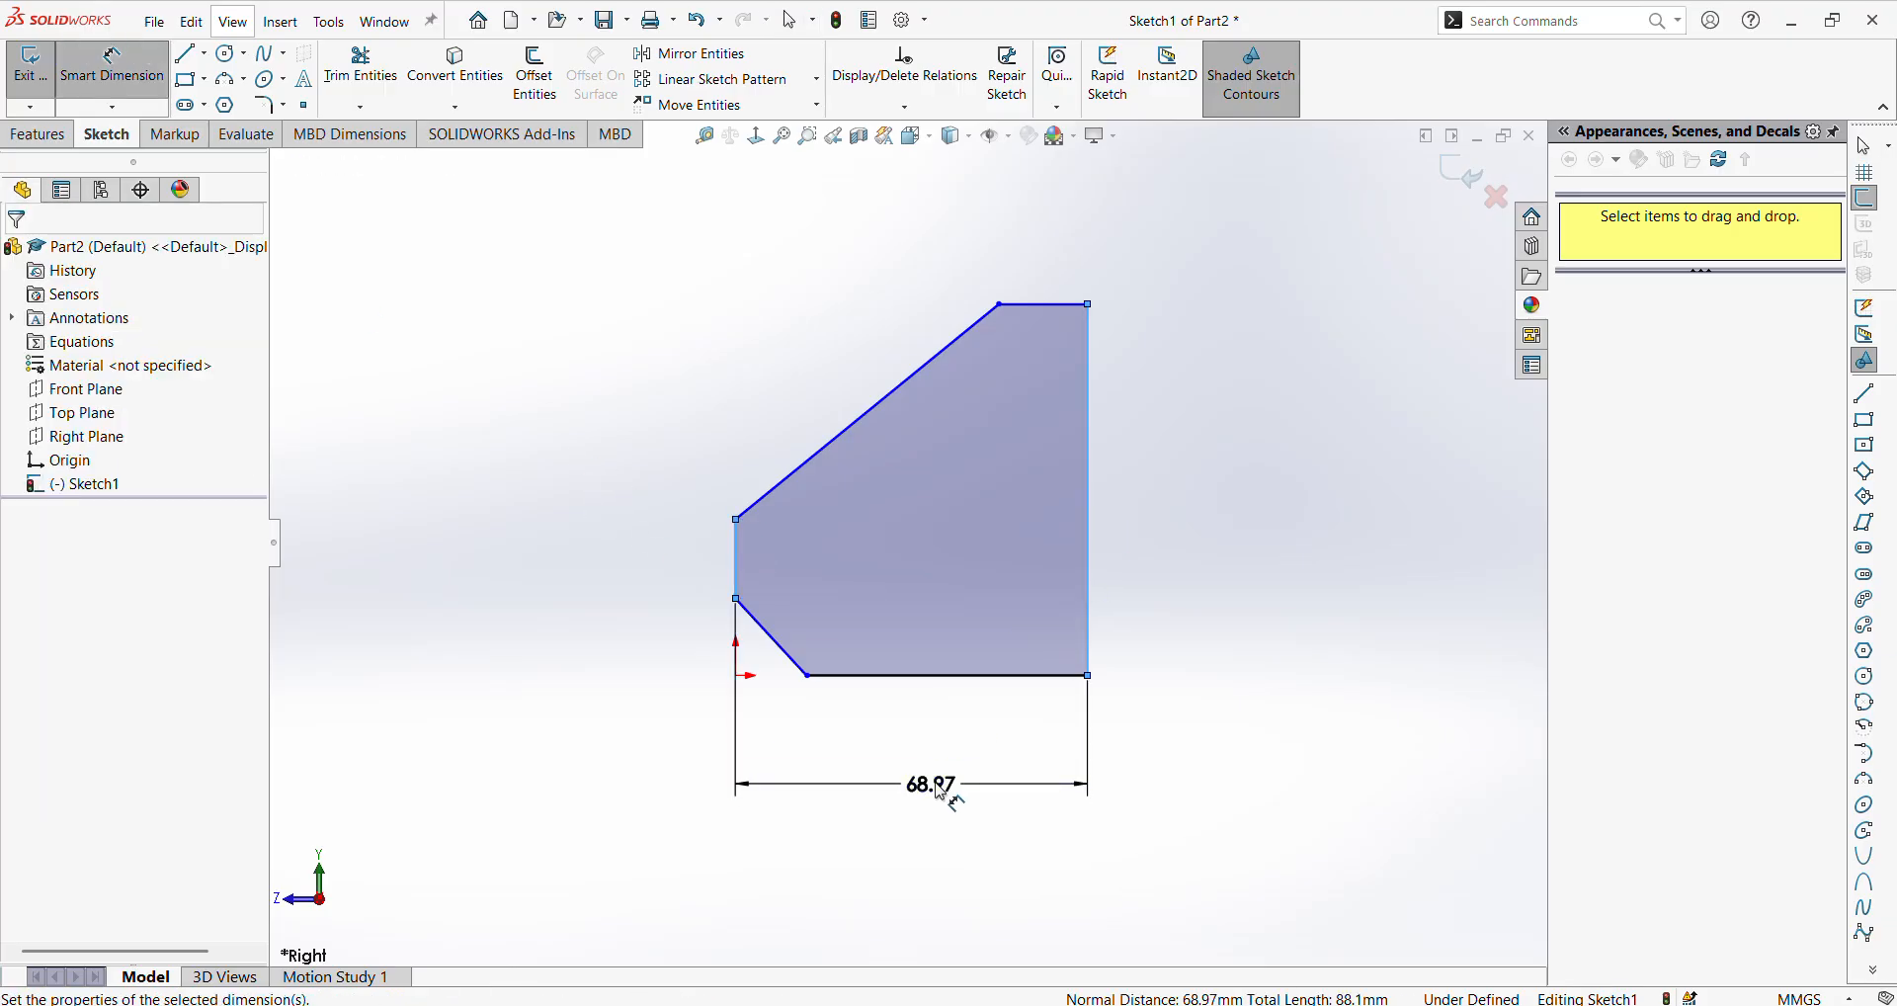
type("100")
key("Return")
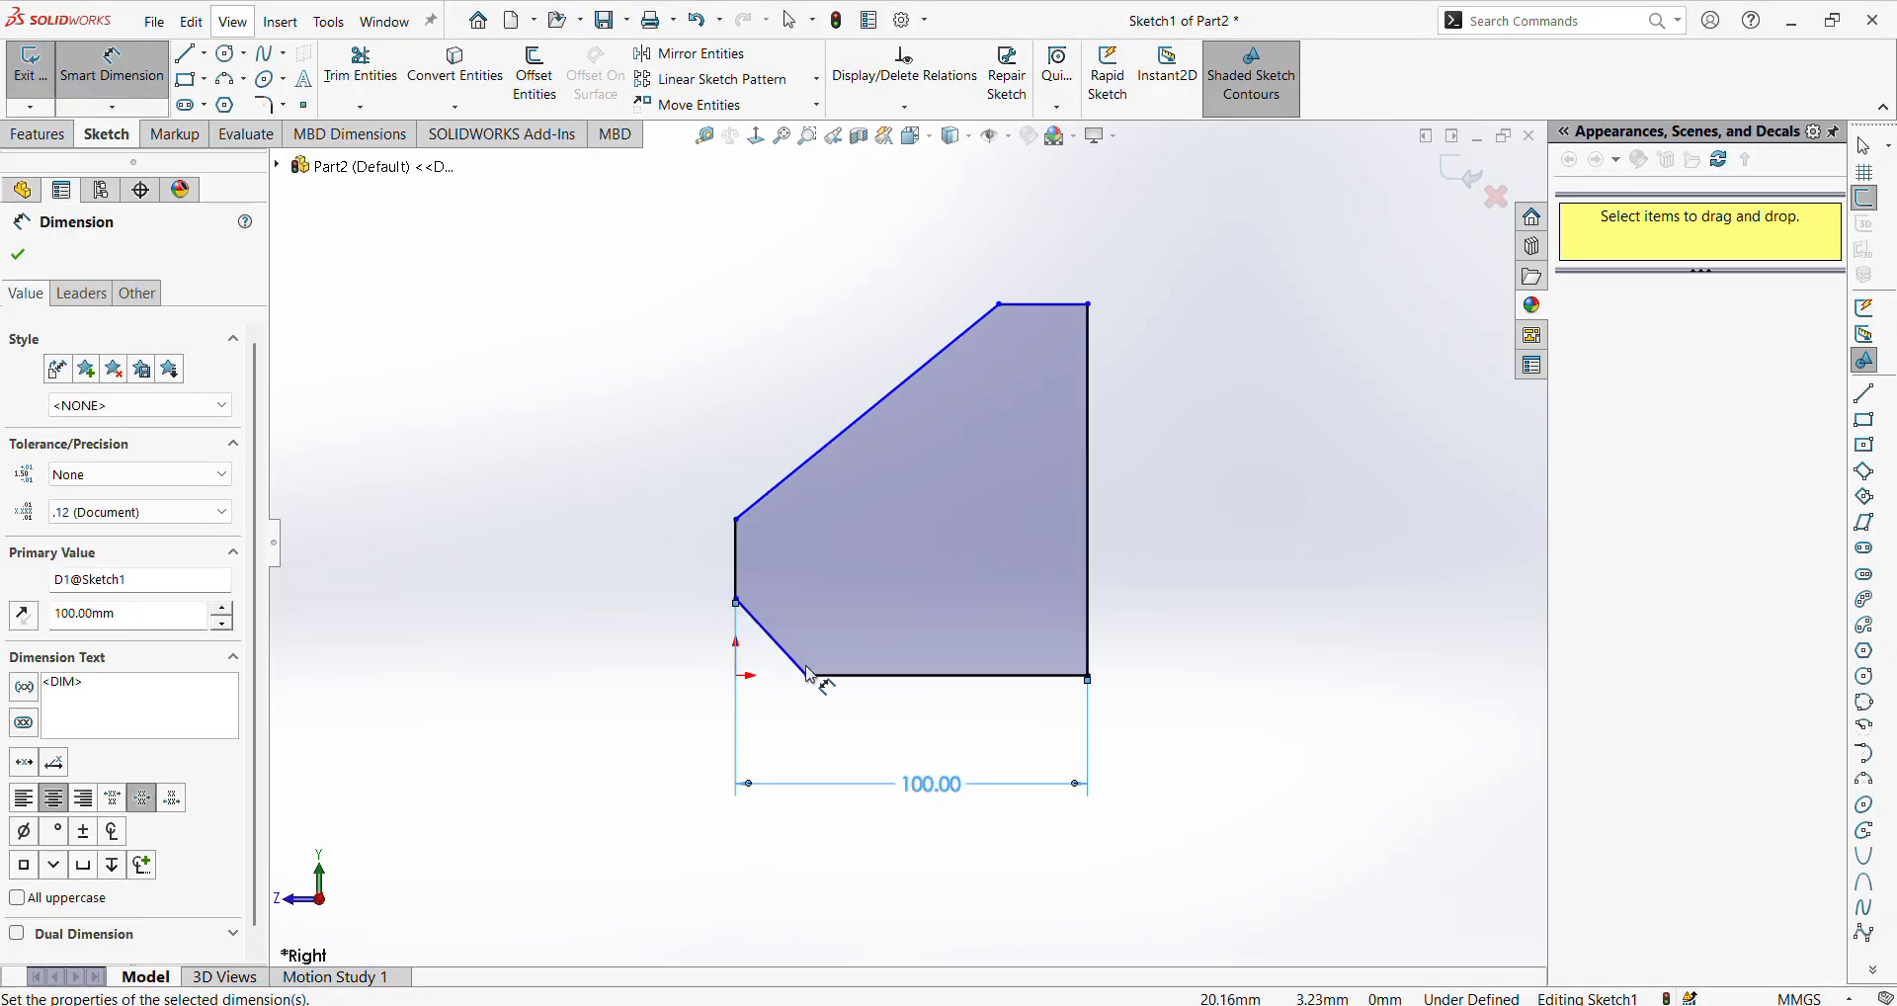
Dimension the profile's bottom edge between its two endpoints as 80 mm
left_click(809, 678)
left_click(1089, 679)
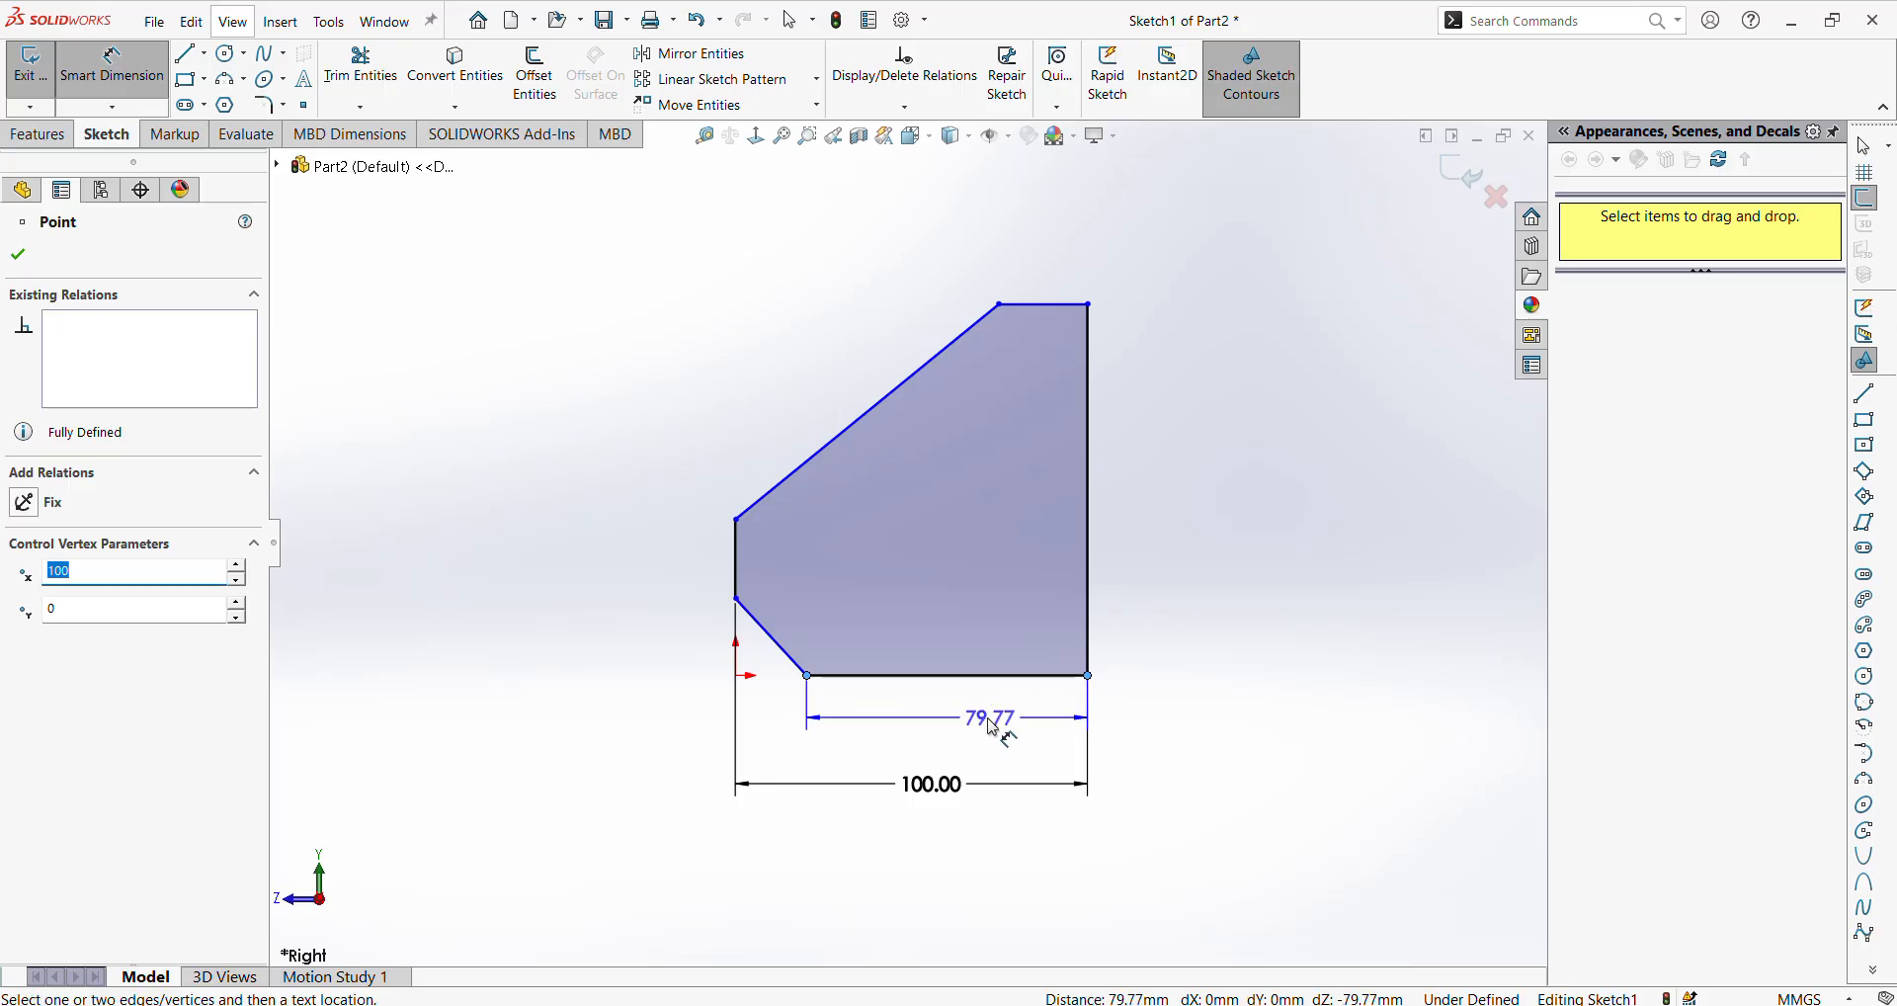
left_click(951, 736)
type("80")
key("Return")
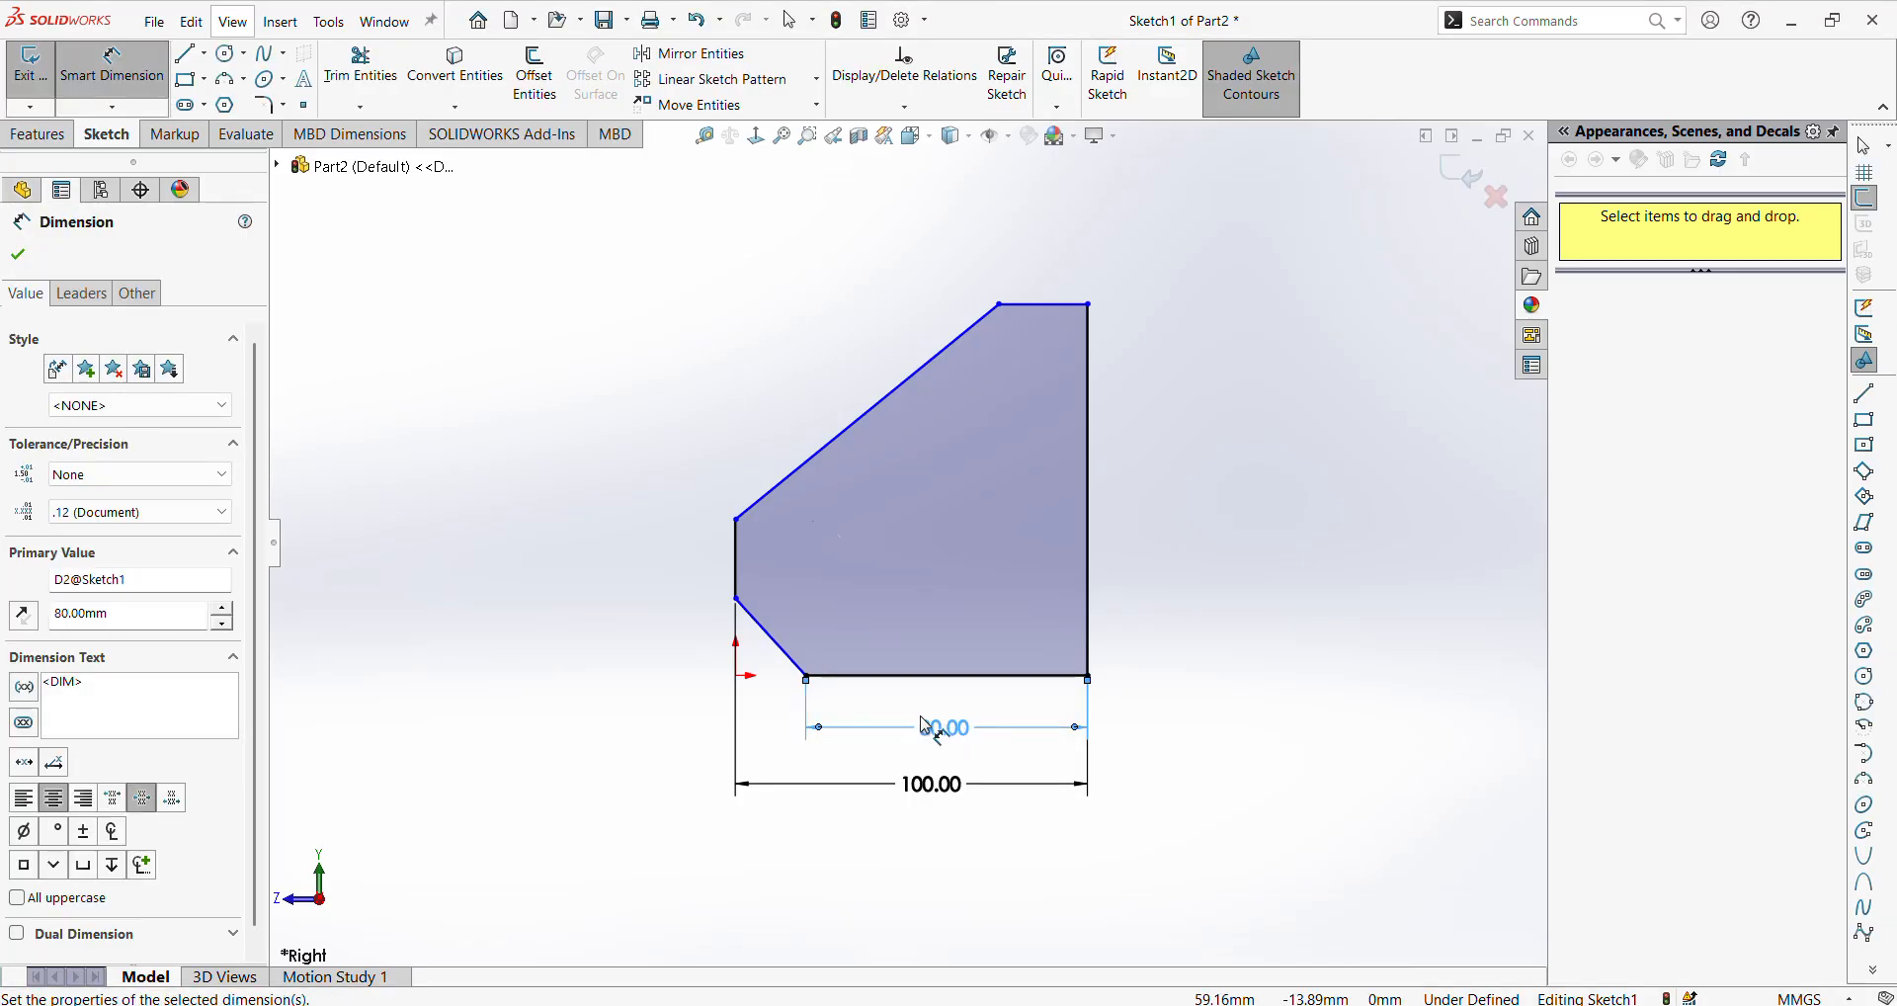
Dimension the profile's overall height between its top and bottom edges as 75 mm
left_click(1050, 312)
left_click(951, 676)
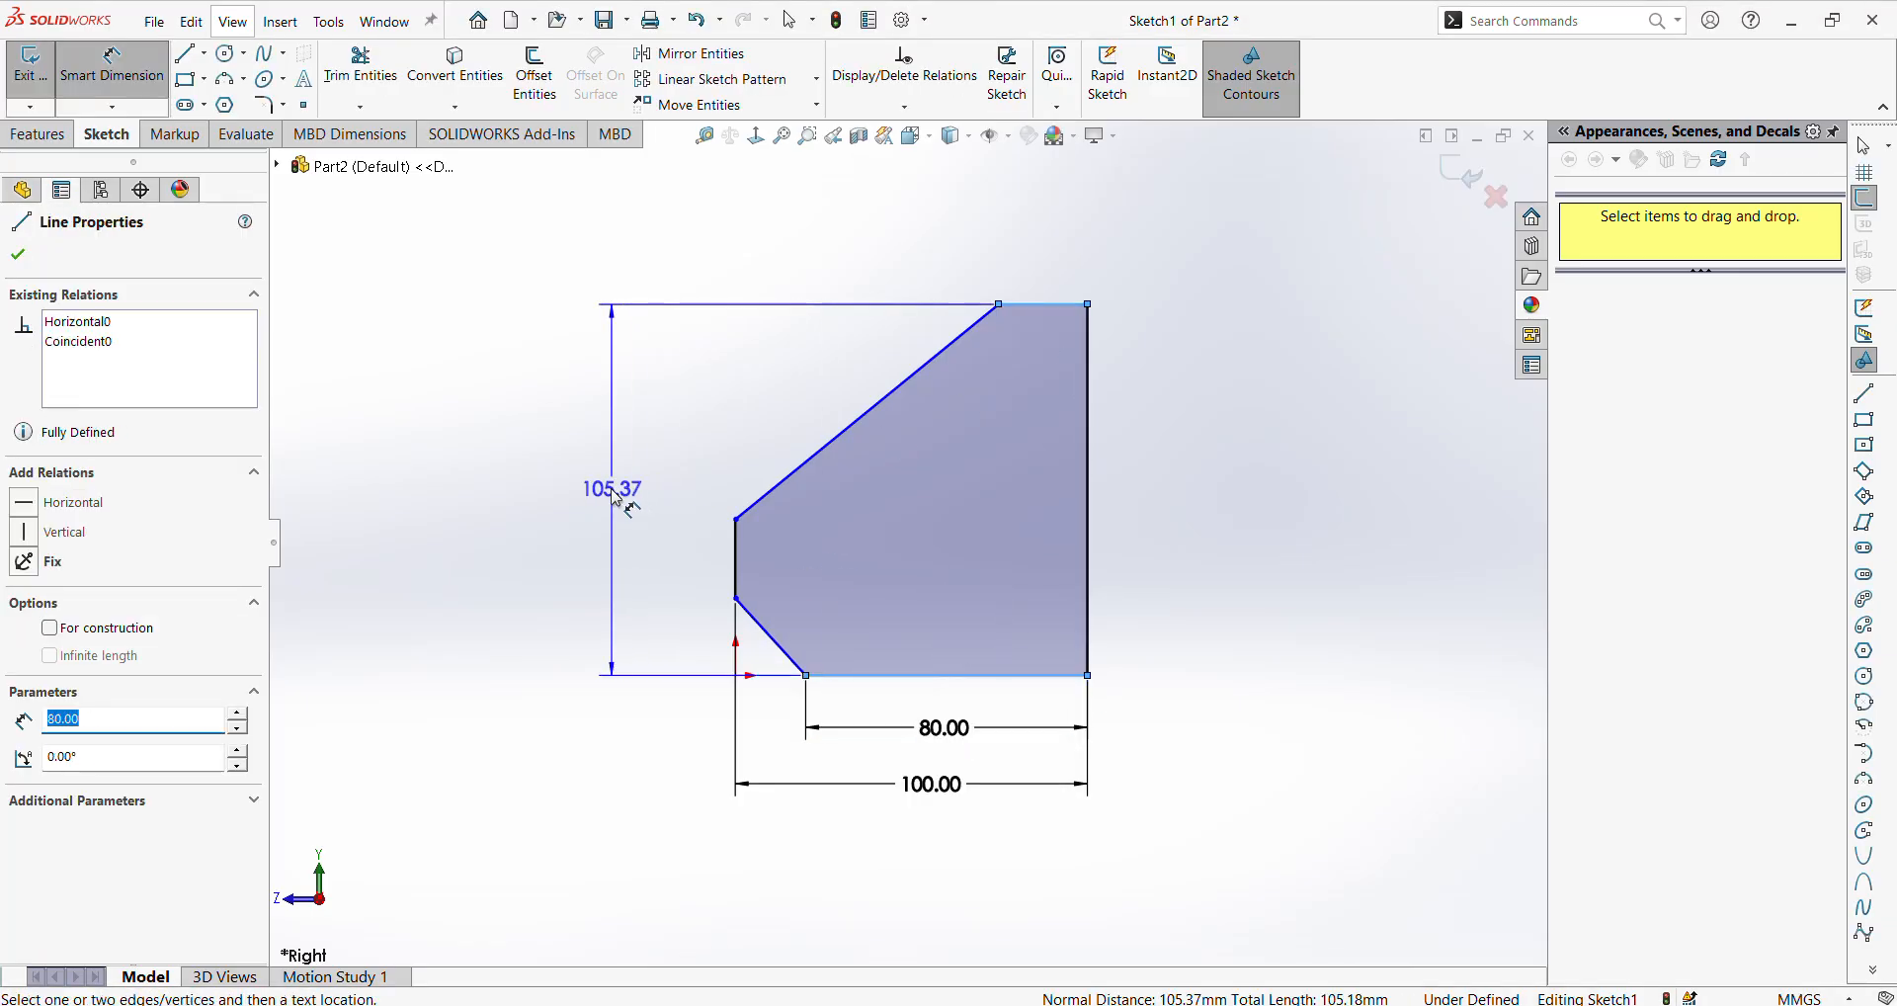
left_click(583, 489)
type("75")
key("Return")
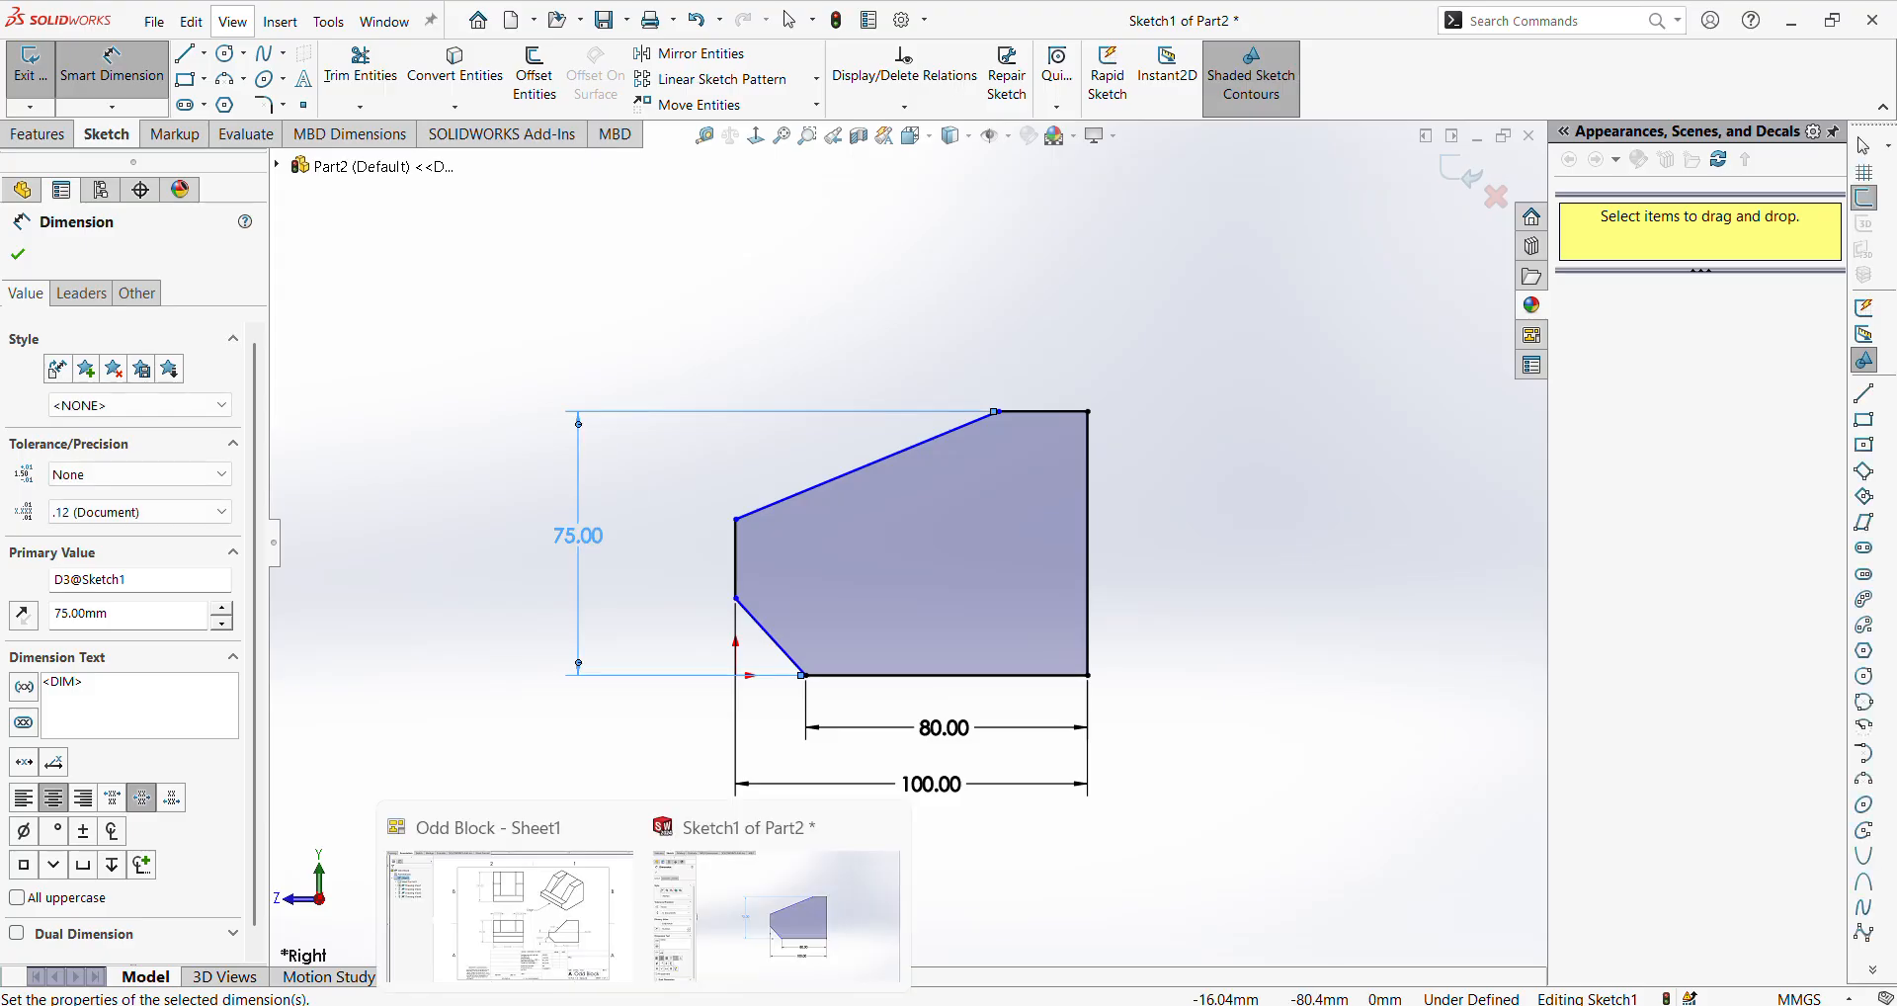
Check the side view in the Odd Block drawing and set the angle between the lower angled line and the bottom edge to 45°
left_click(542, 958)
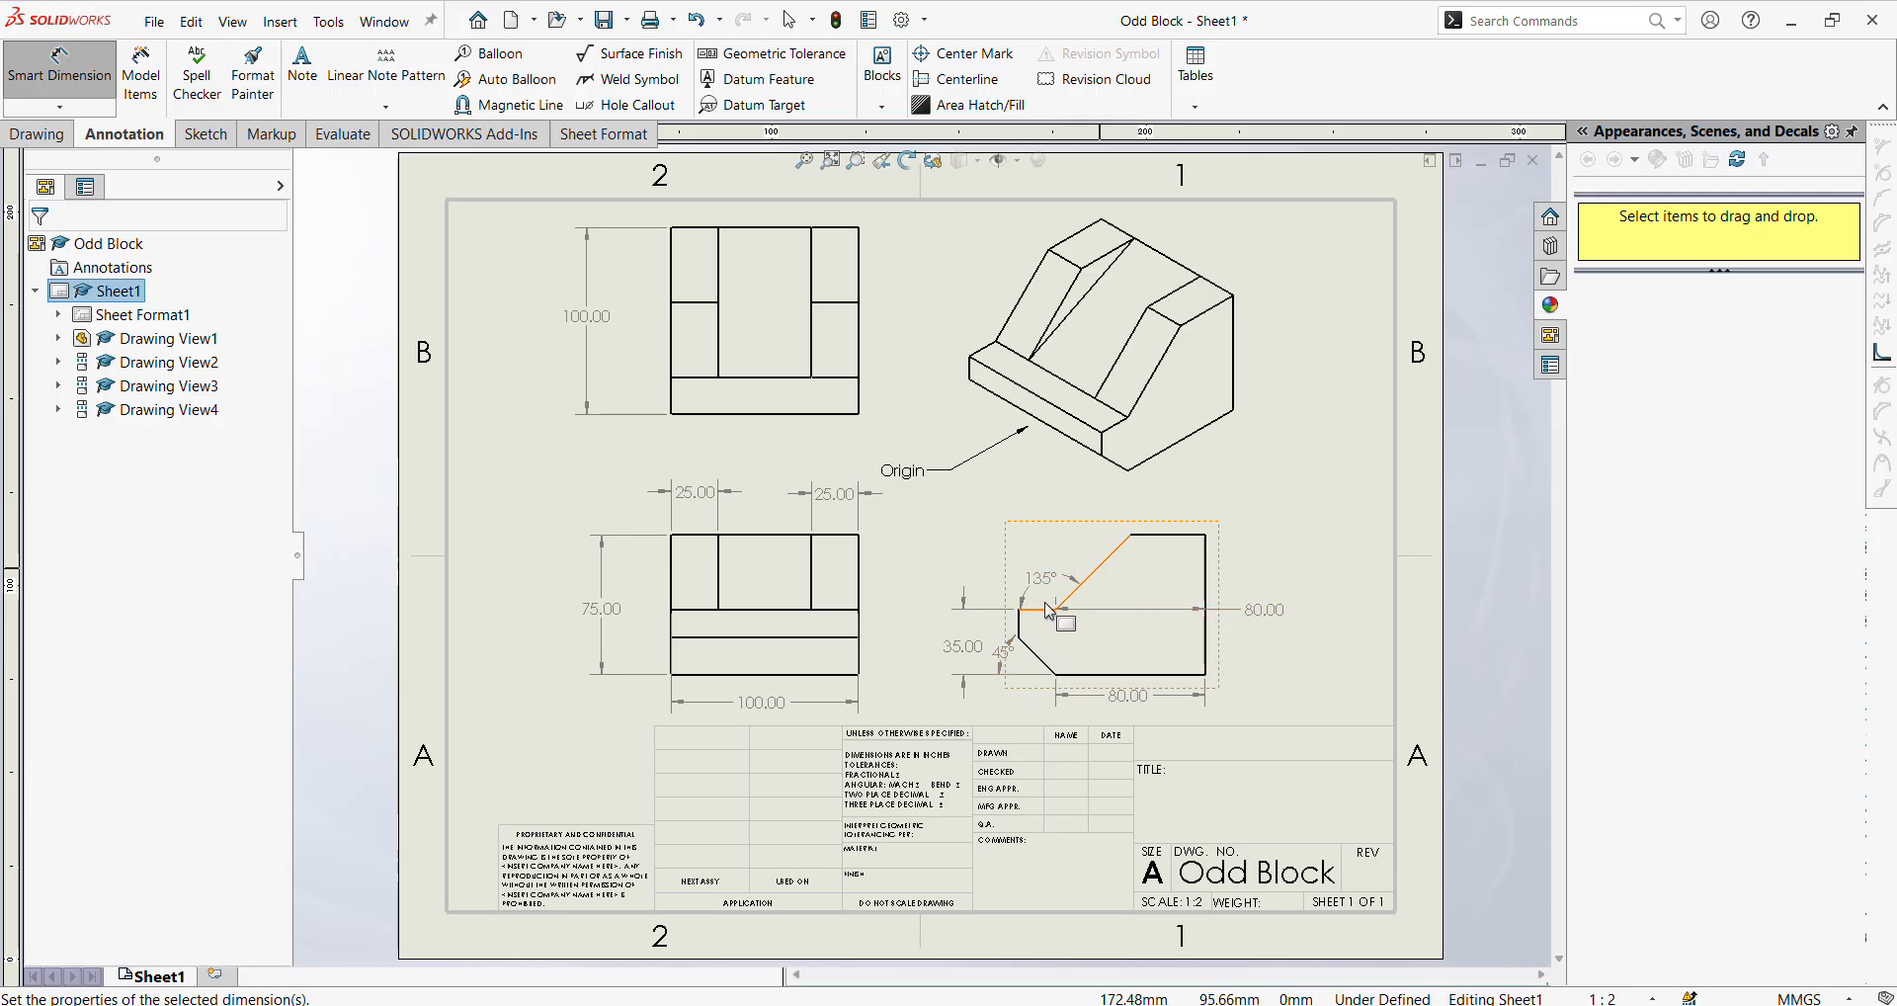
mouse_move(644, 1004)
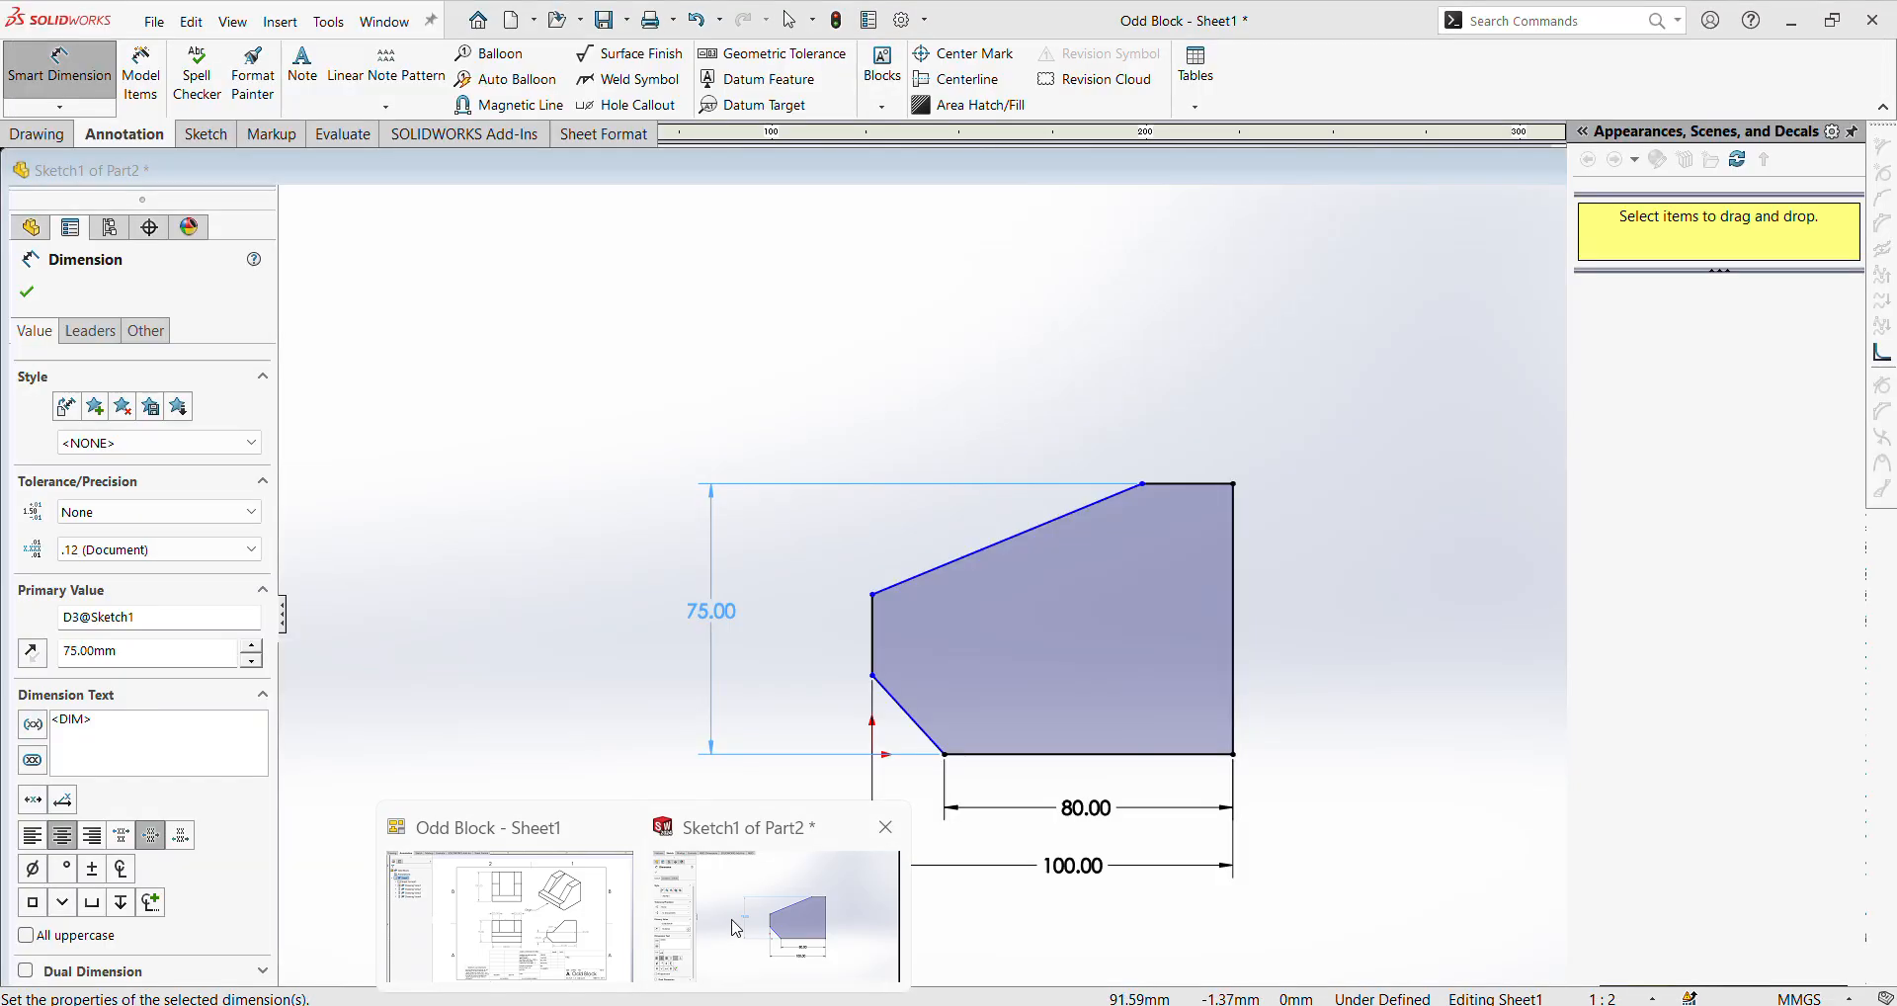
left_click(737, 929)
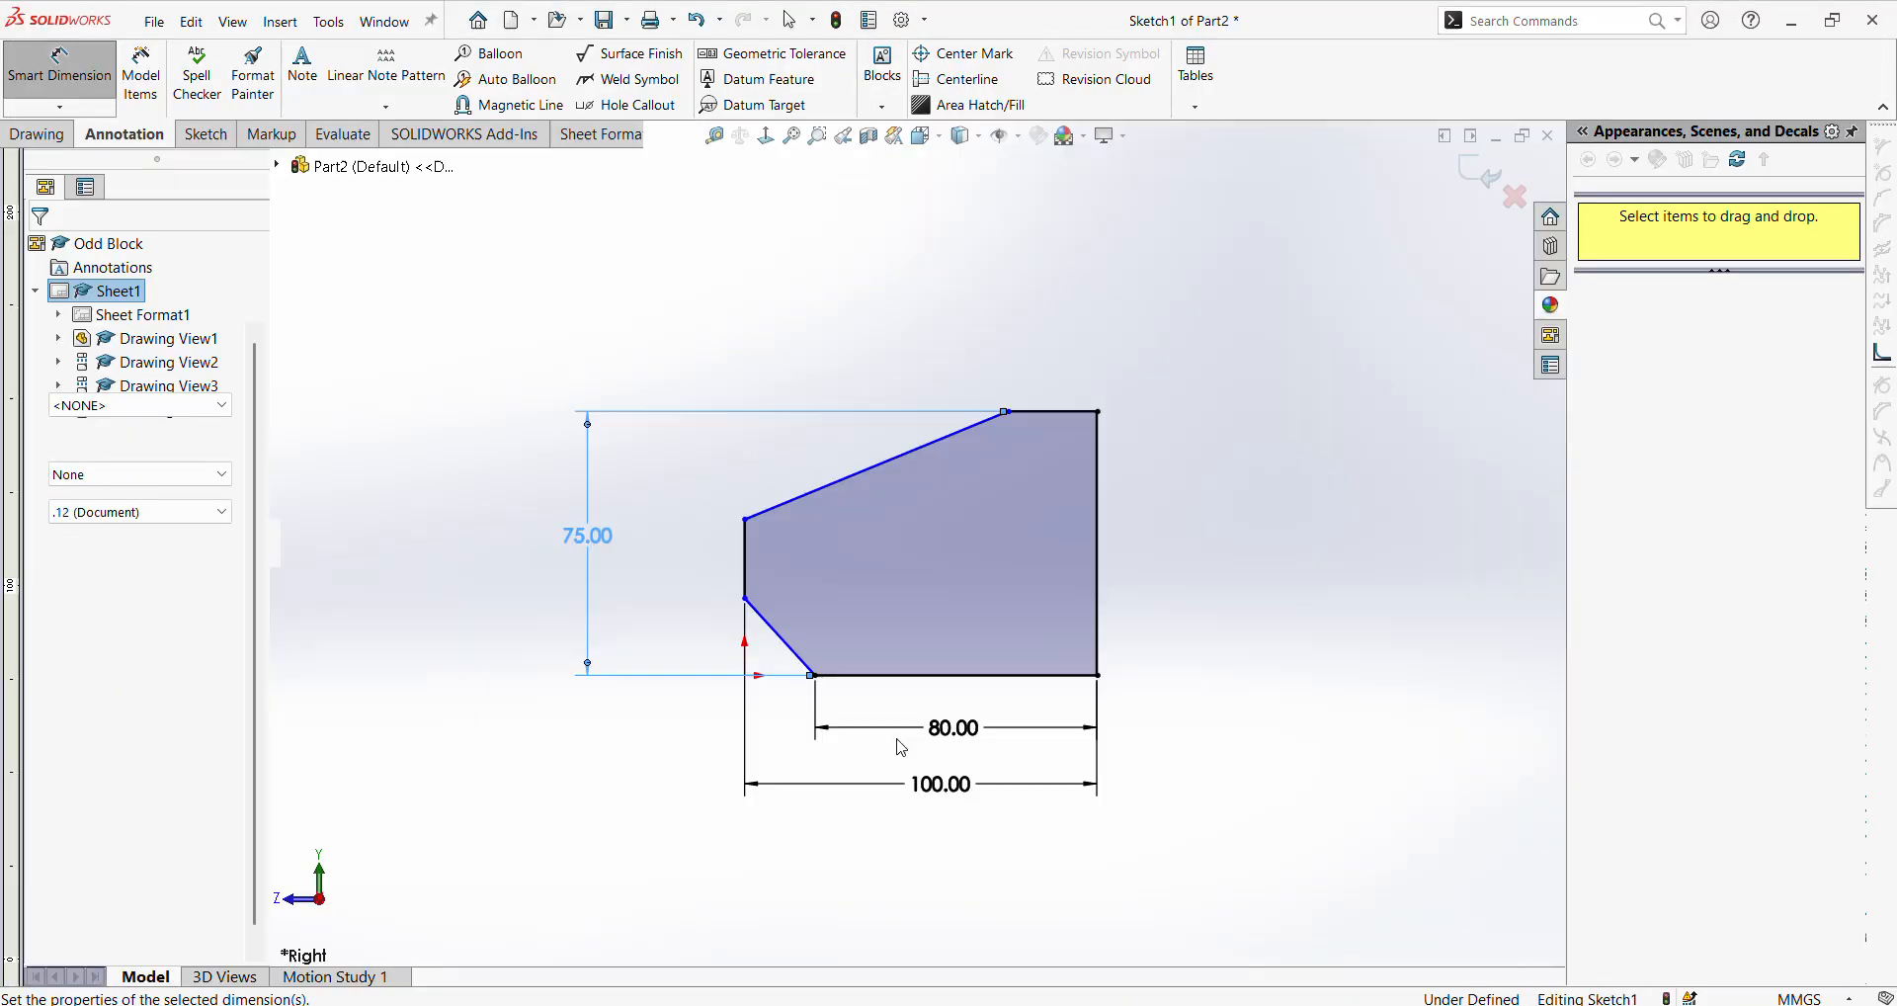
left_click(780, 649)
left_click(820, 675)
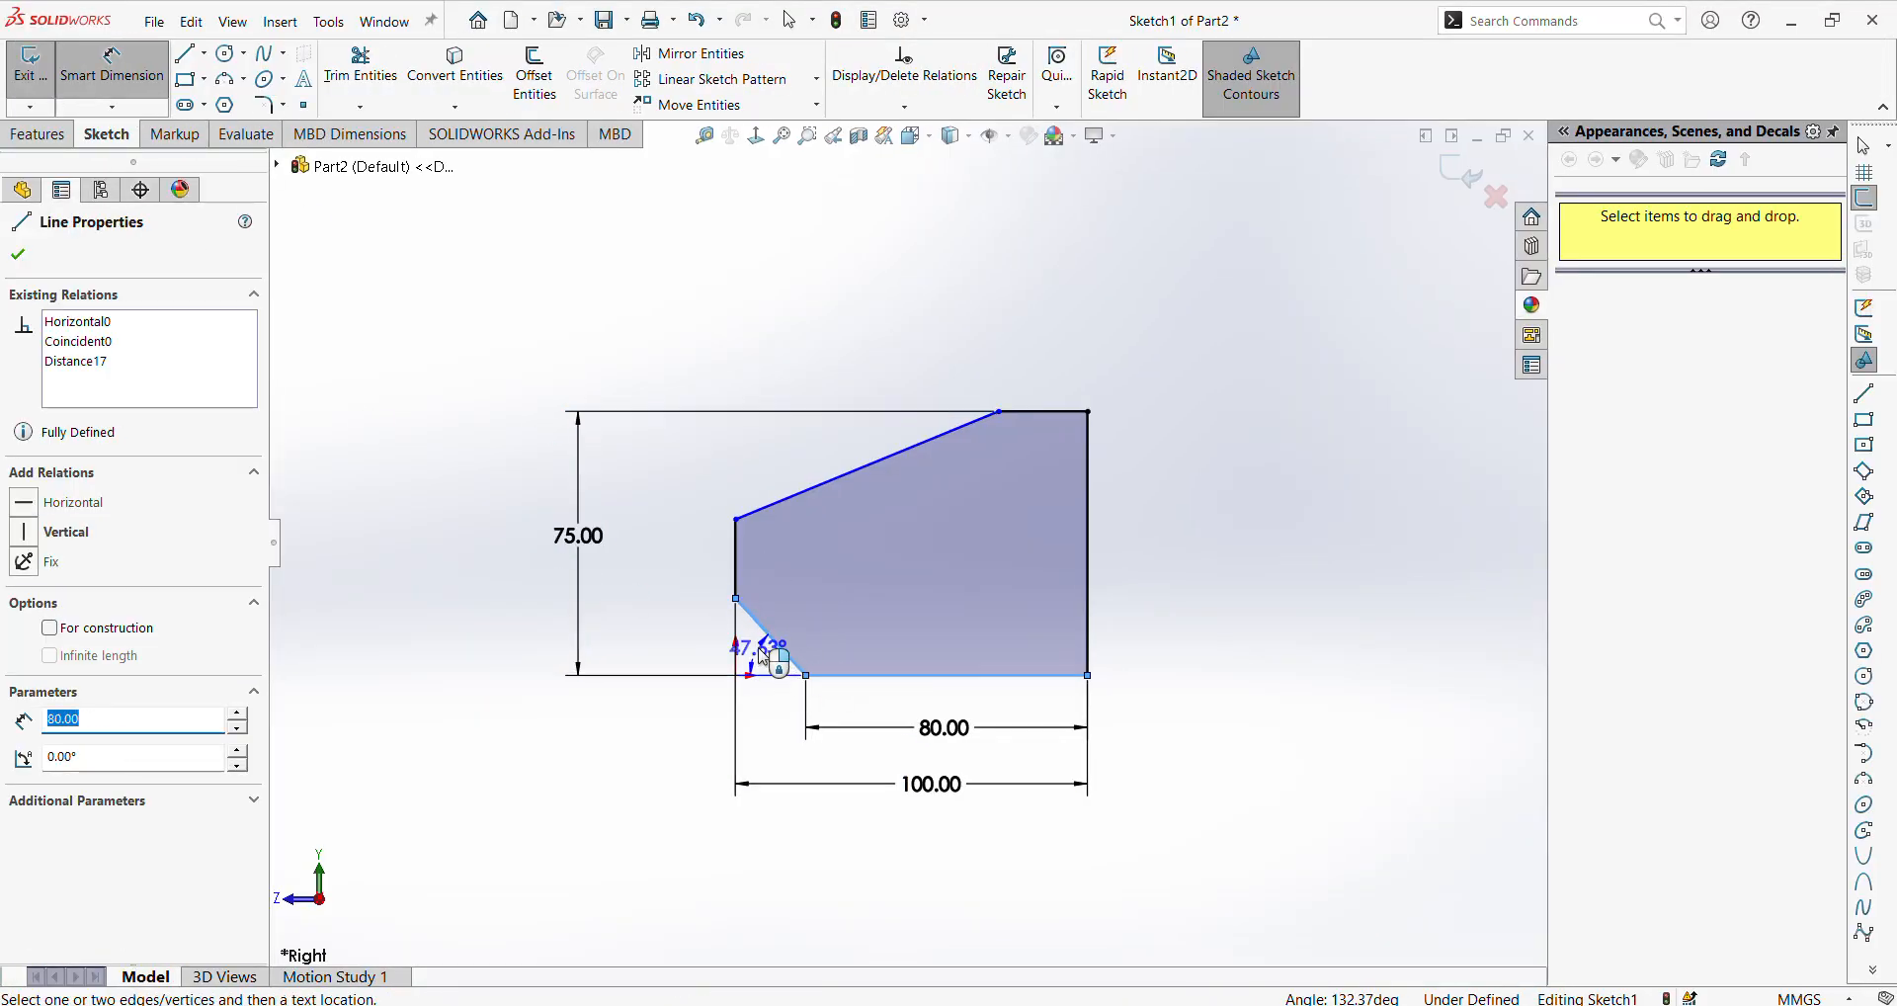
left_click(764, 658)
type("45")
key("Return")
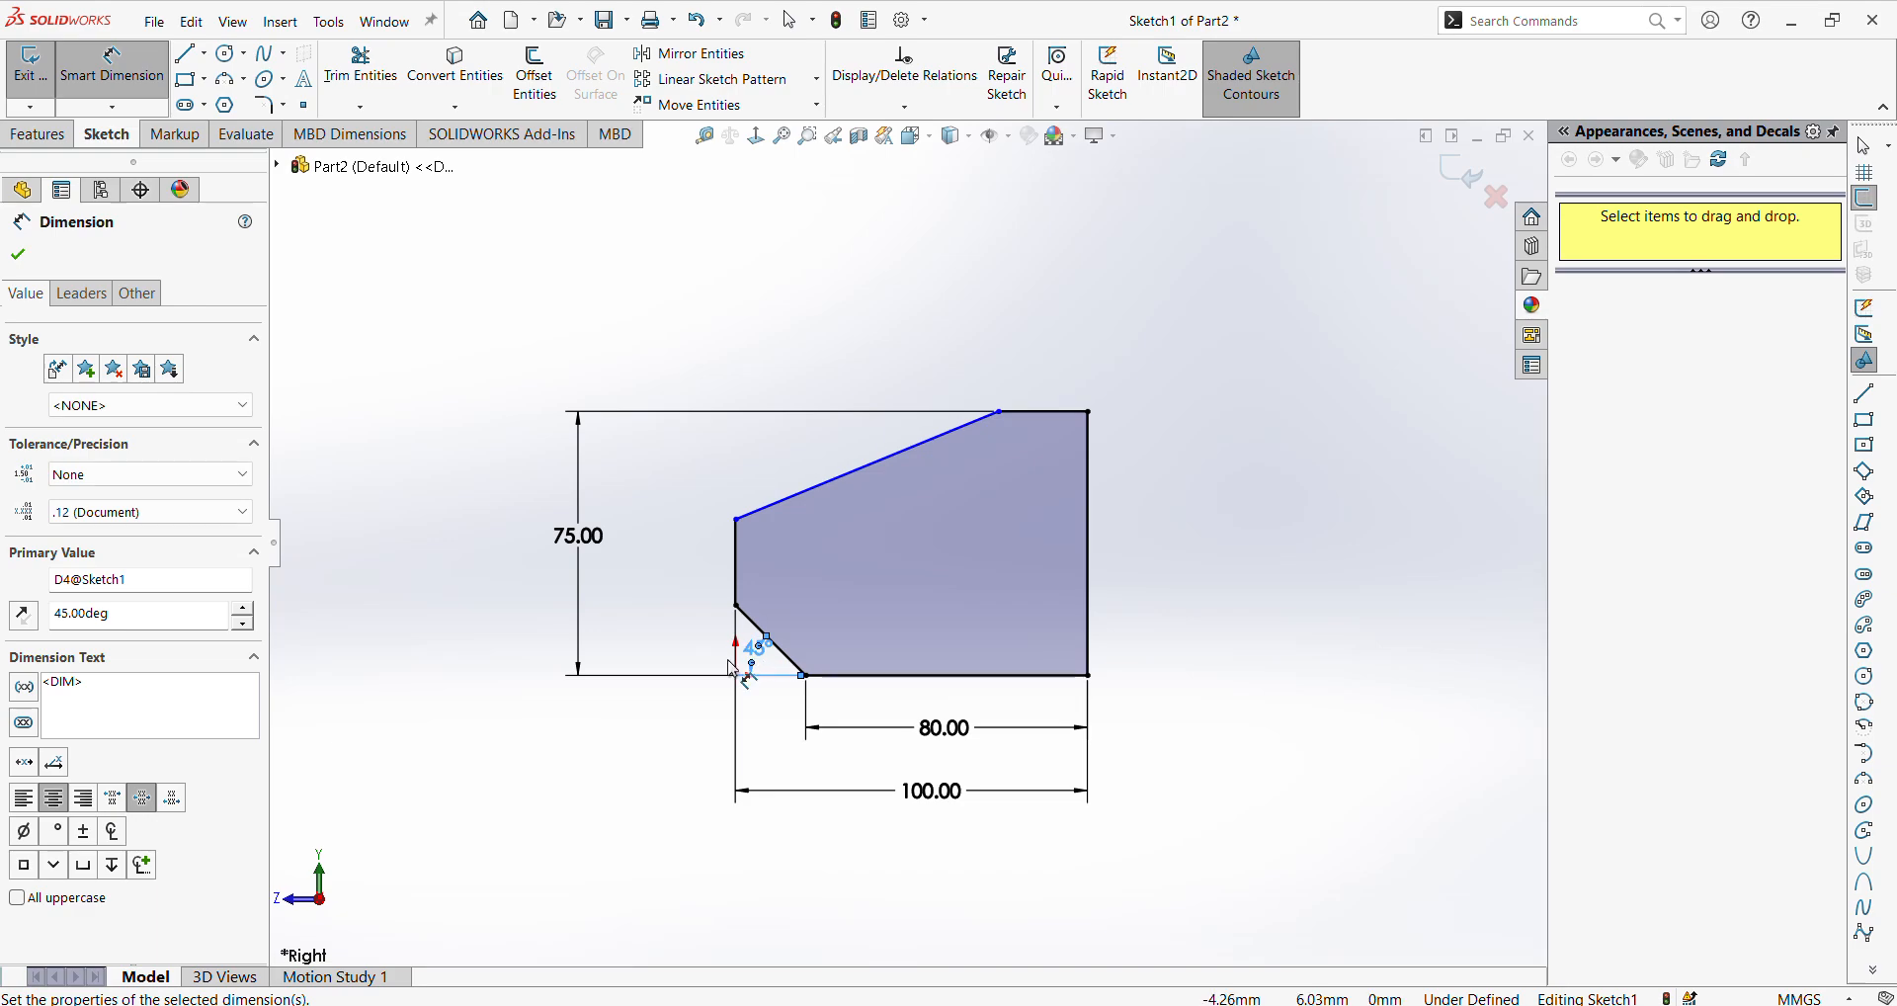
Trim away the upper sloped line and replace it with a steeper sloped line and a horizontal ledge about 24 mm long
left_click(594, 766)
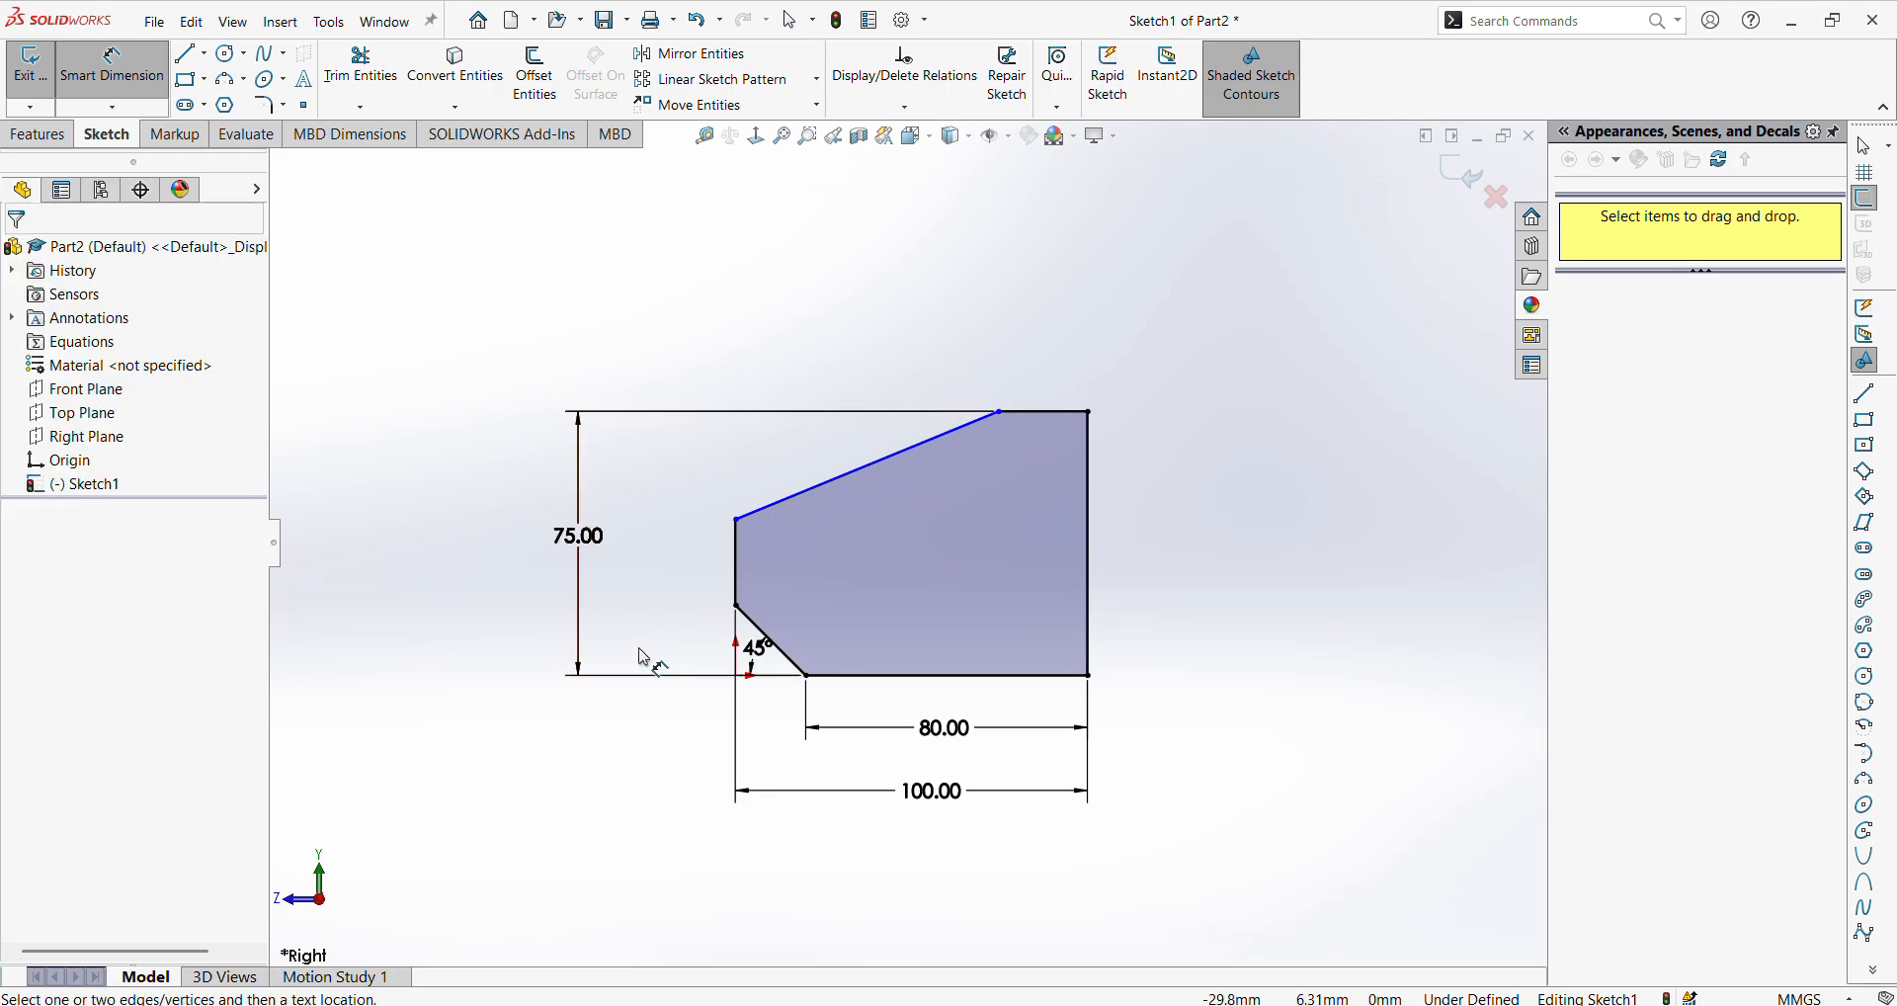
left_click(362, 69)
left_click_drag(854, 532, 821, 474)
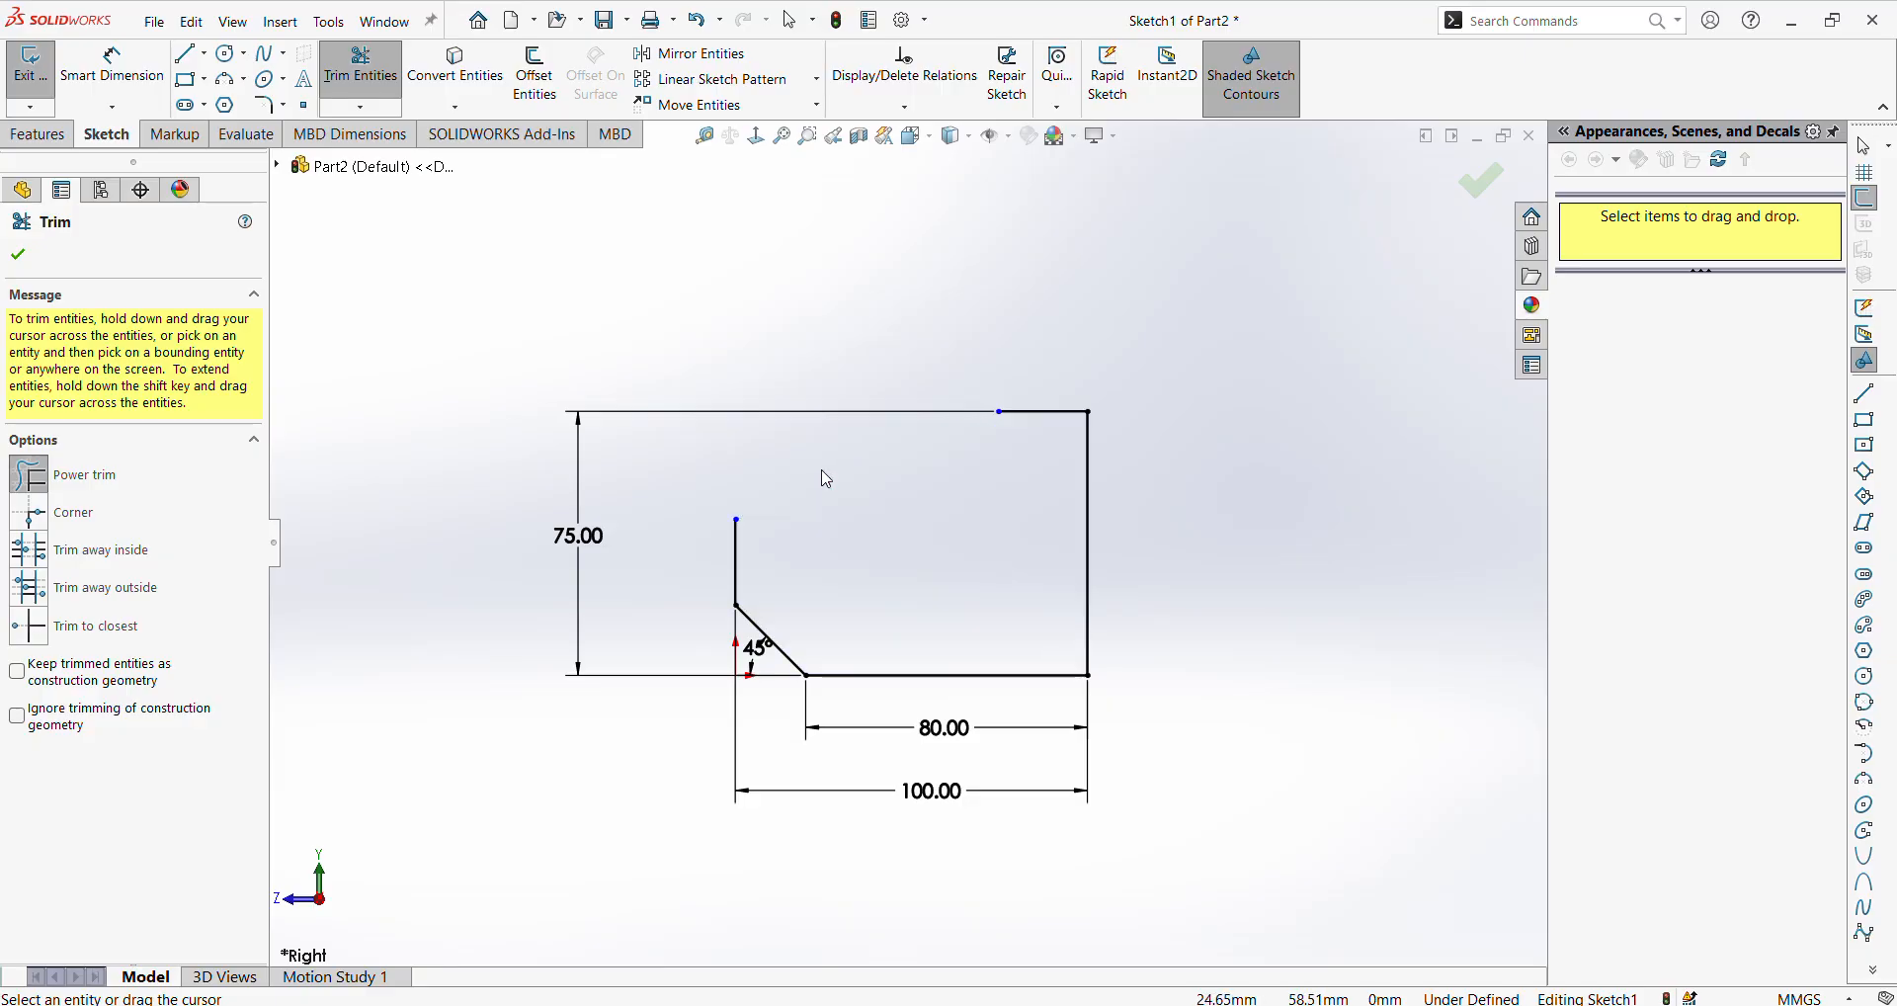
left_click(185, 53)
left_click(998, 411)
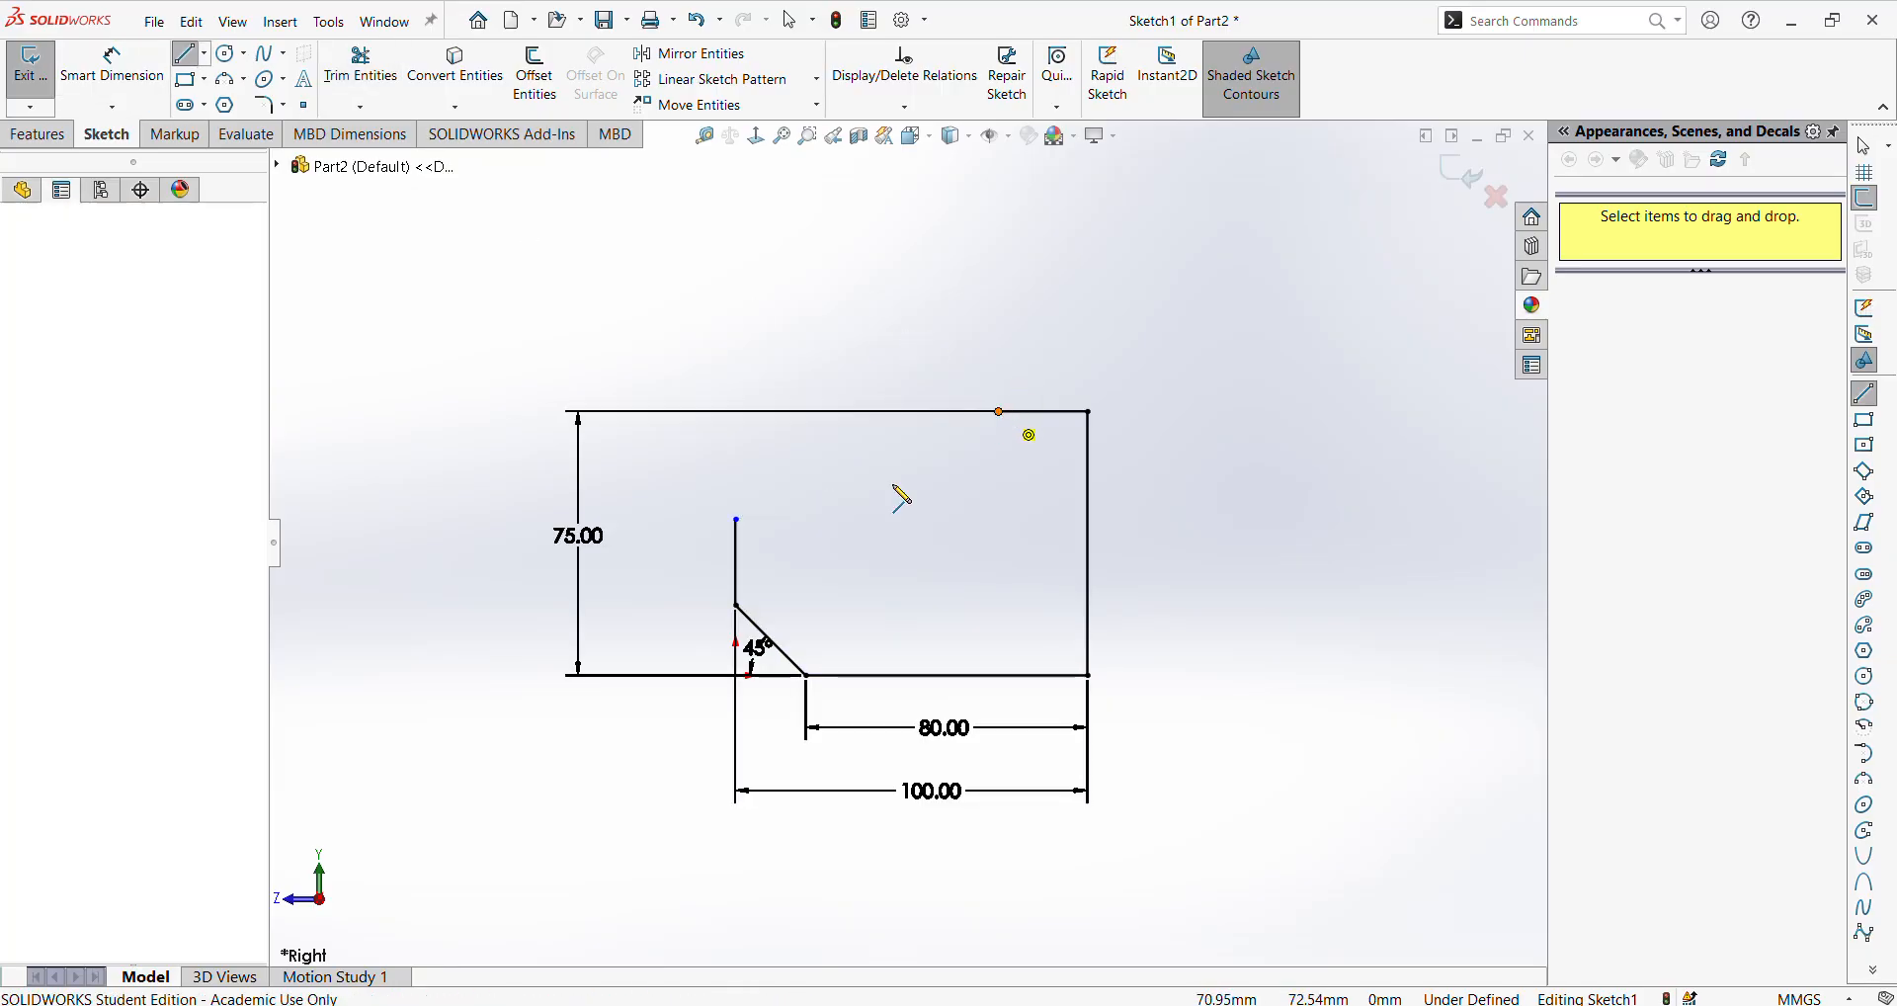
left_click(821, 519)
left_click(736, 520)
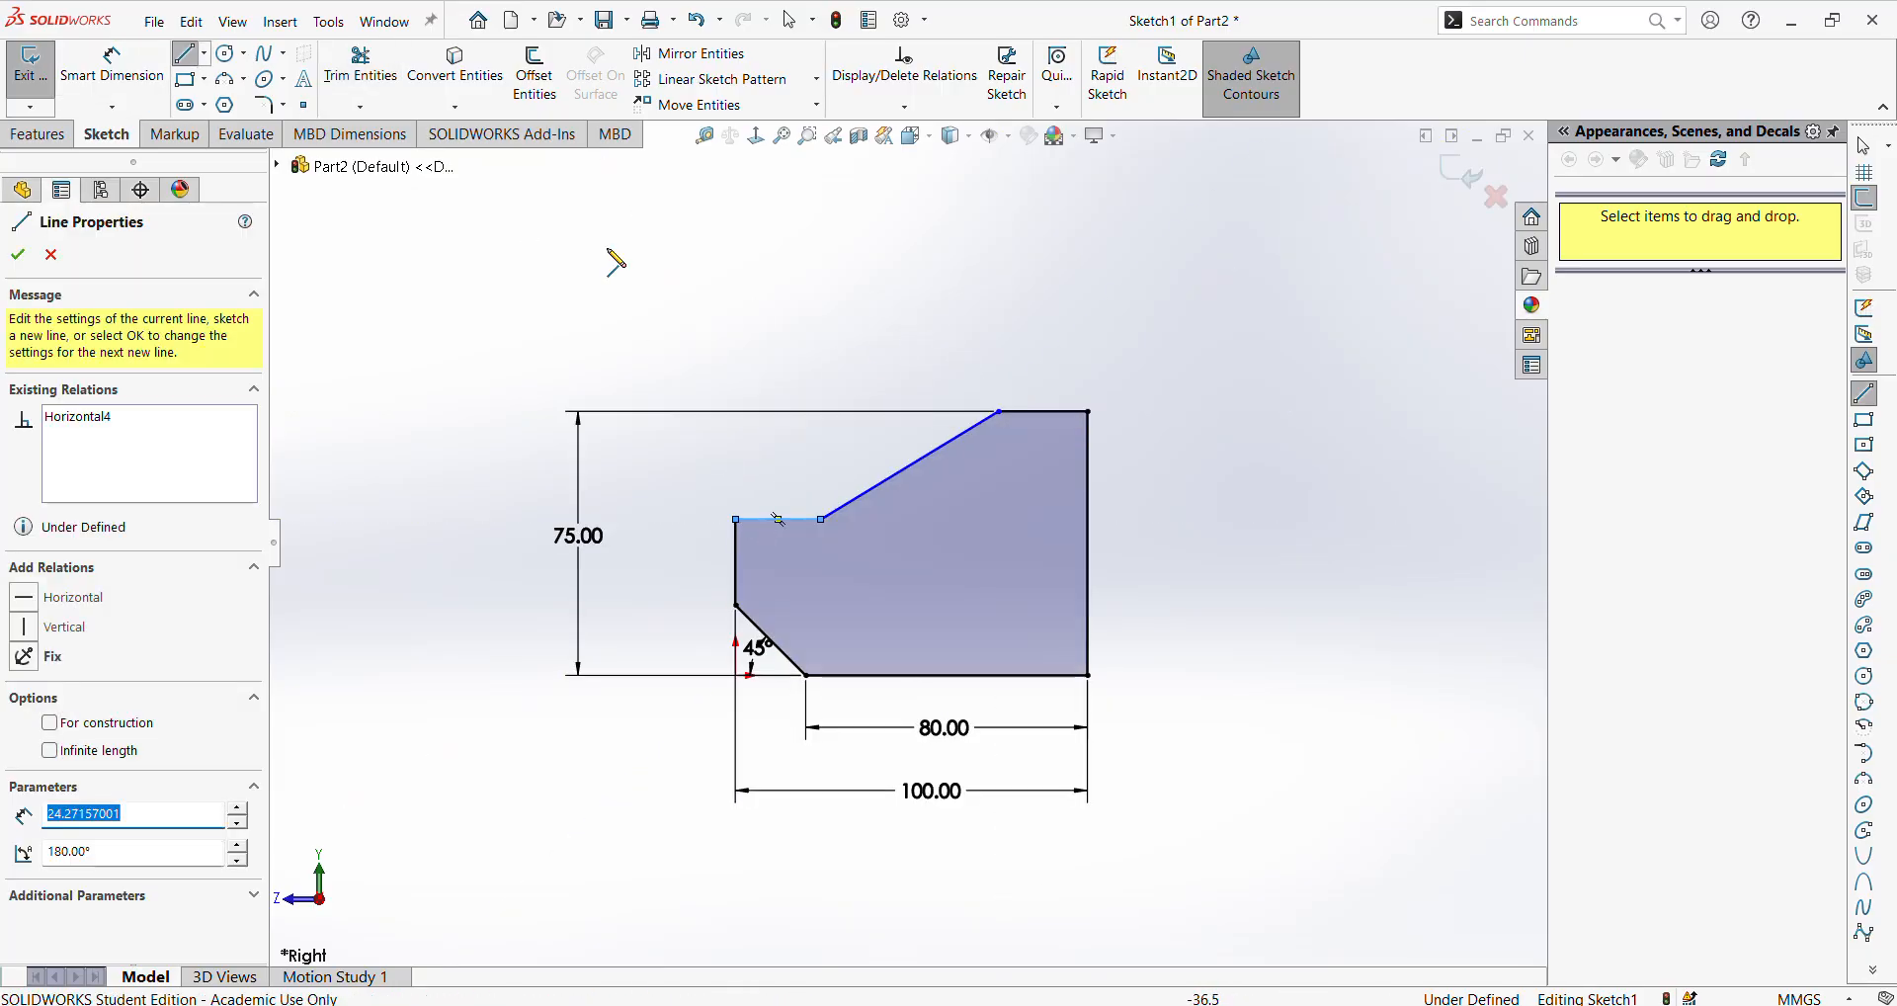
key("Escape")
Dimension the height between the horizontal ledge and the profile's bottom edge as 35 mm
left_click(111, 65)
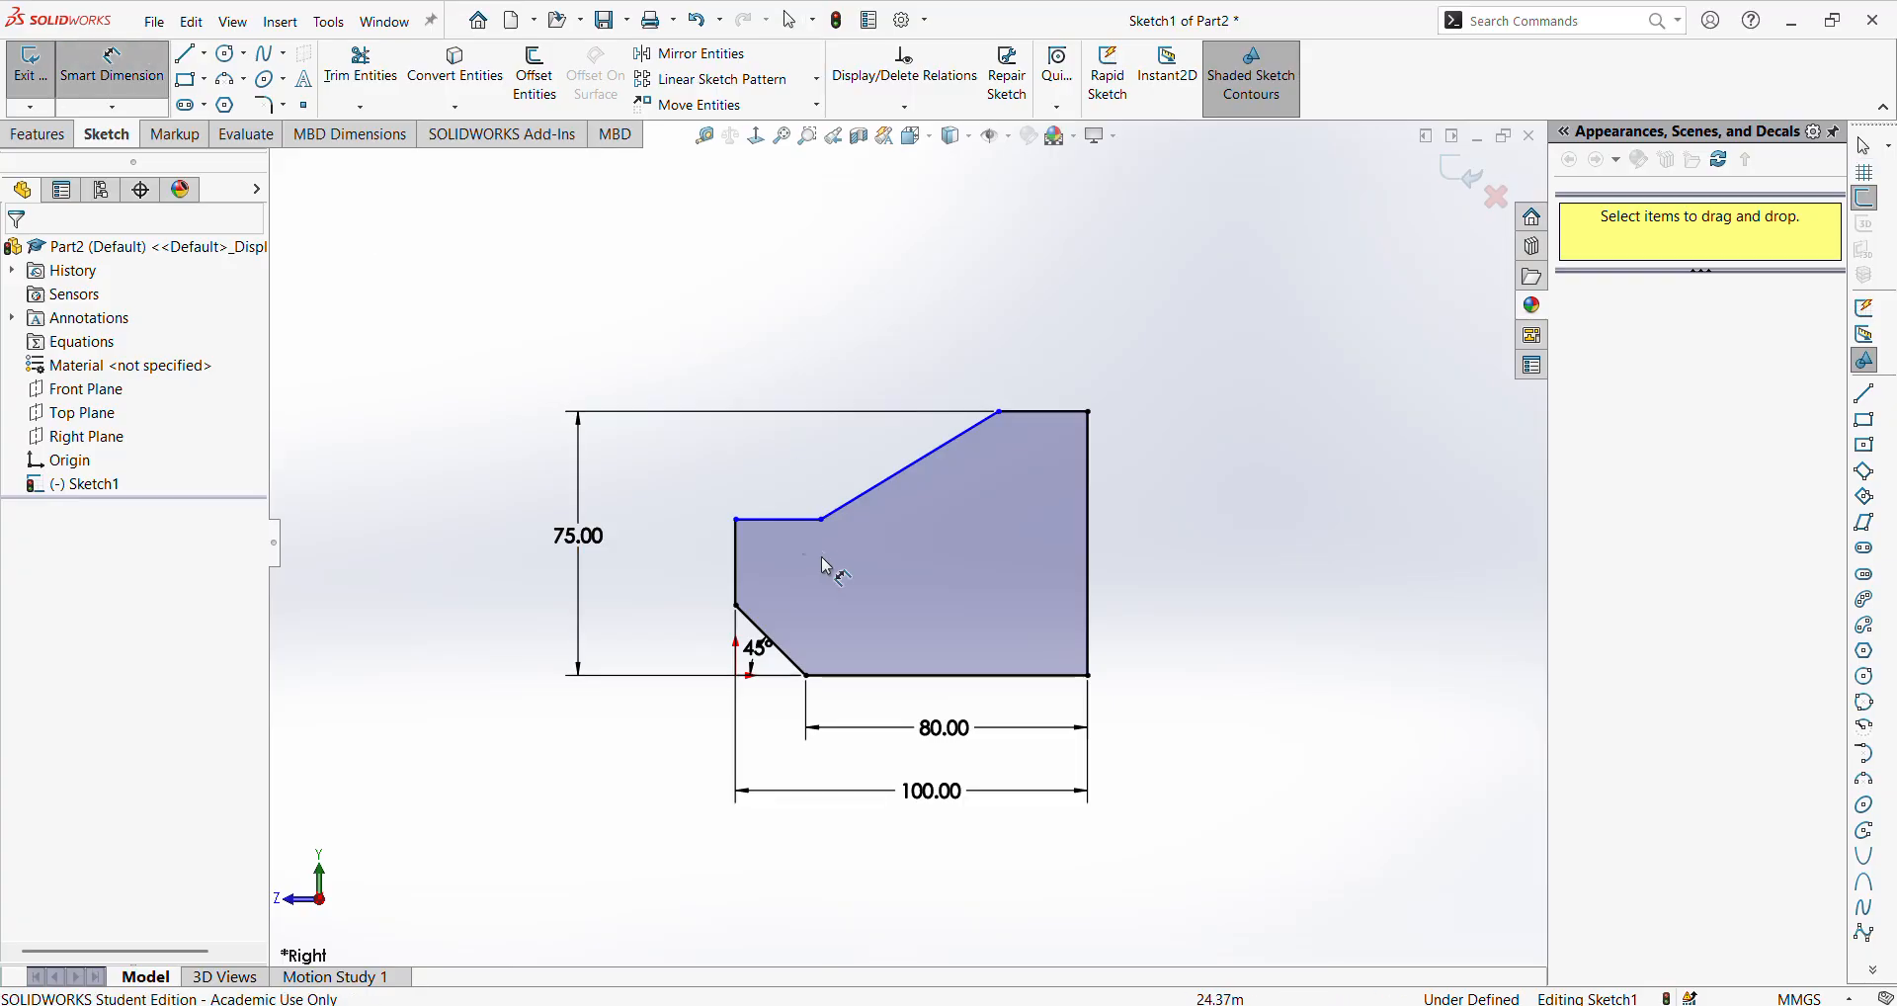
left_click(788, 521)
left_click(843, 676)
left_click(652, 579)
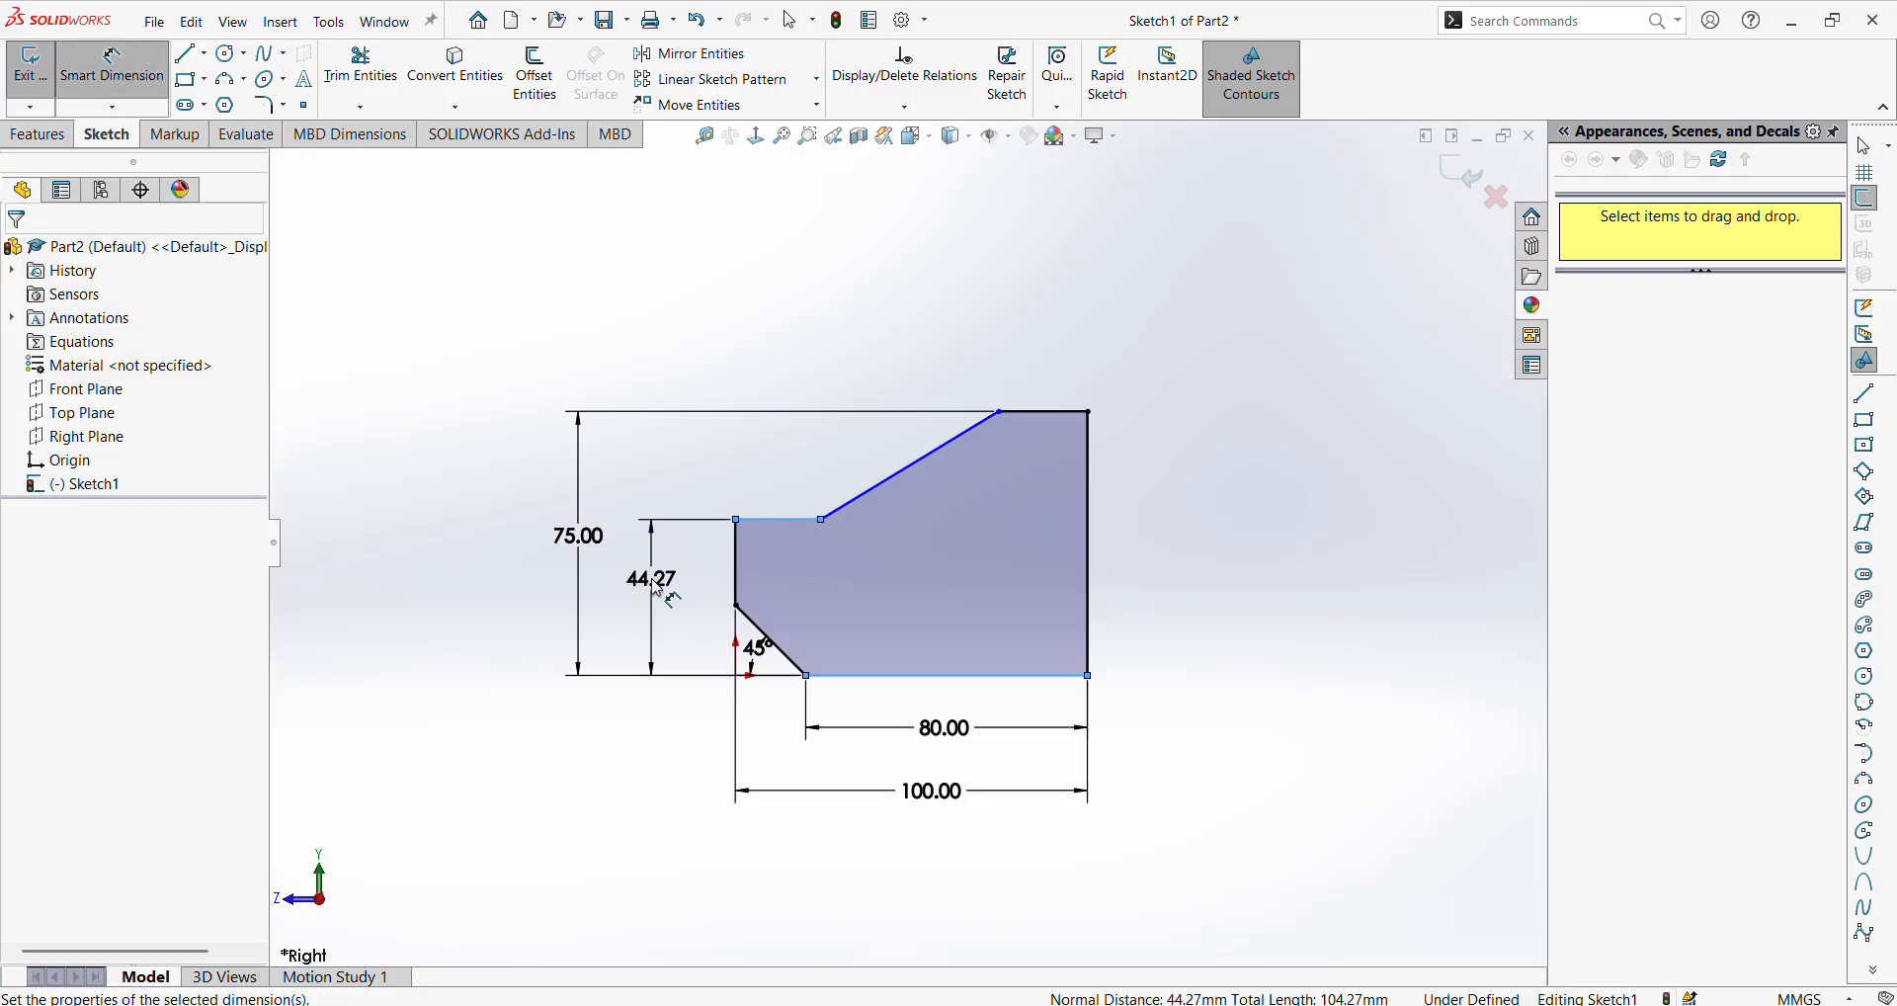
type("35")
key("Return")
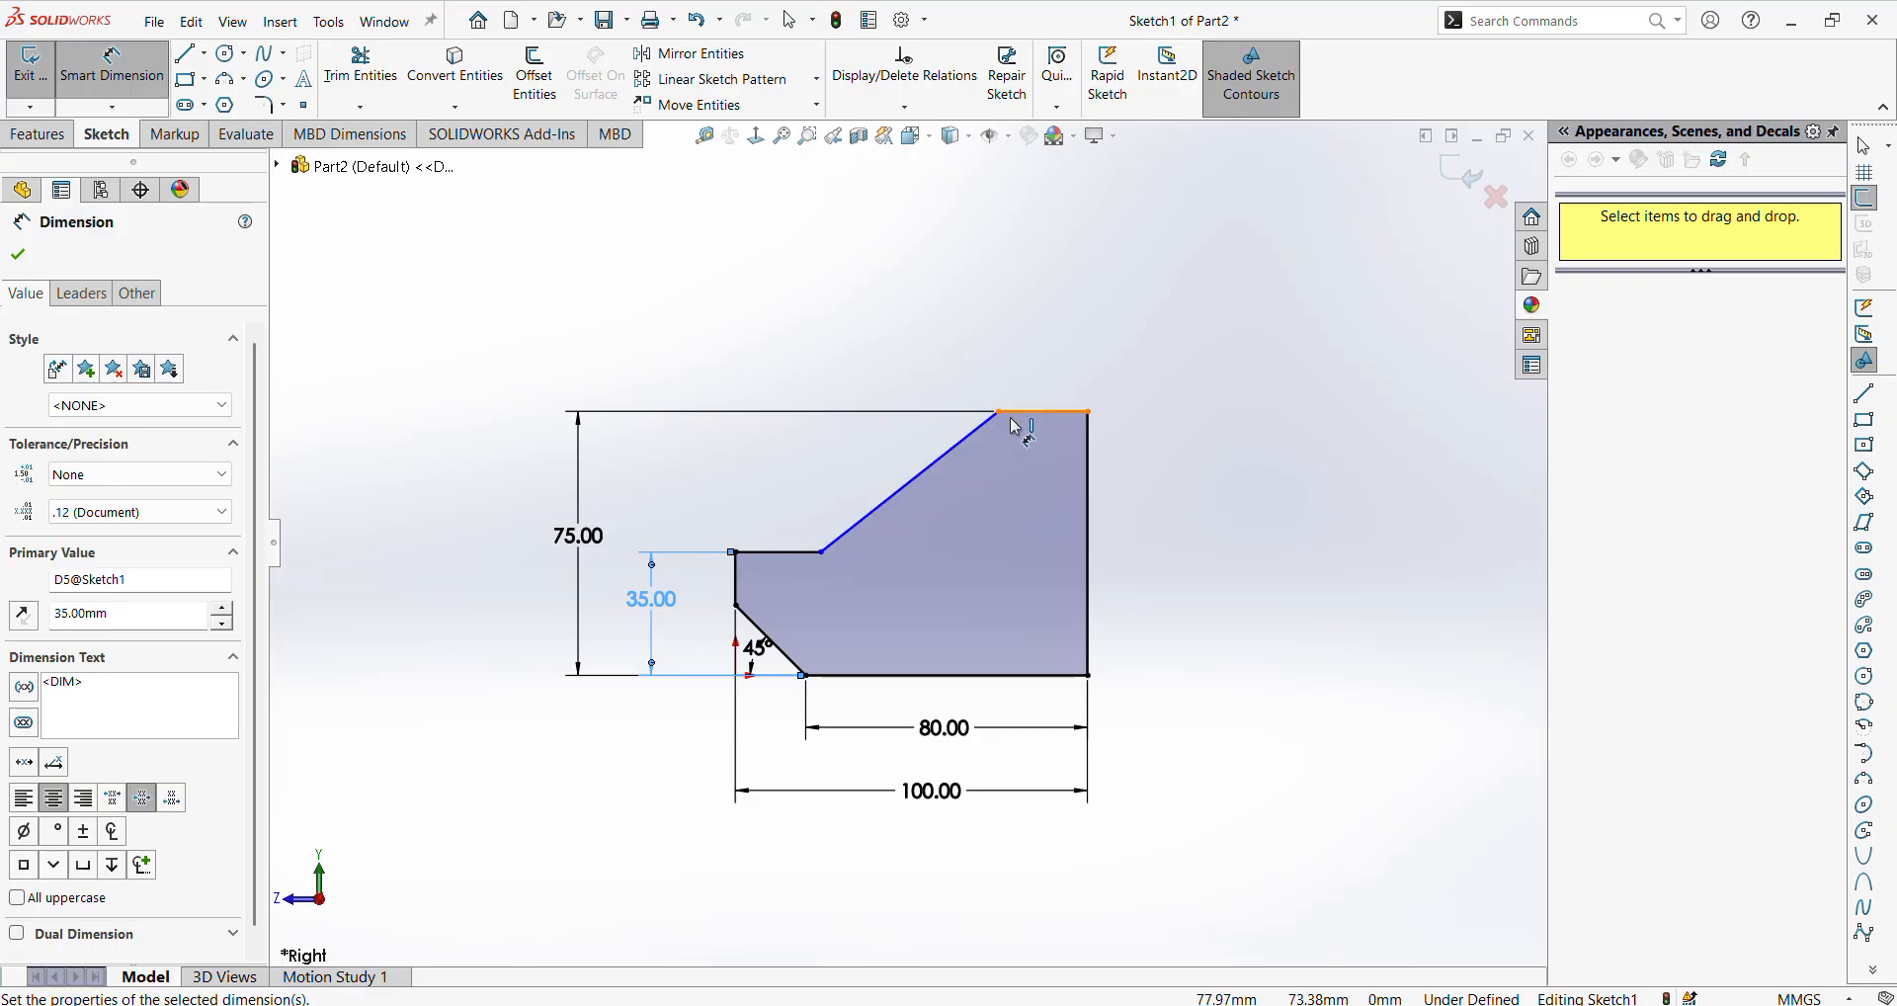
Dimension the angle between the horizontal ledge and the upper sloped line as 135°
left_click(795, 553)
left_click(884, 504)
left_click(795, 373)
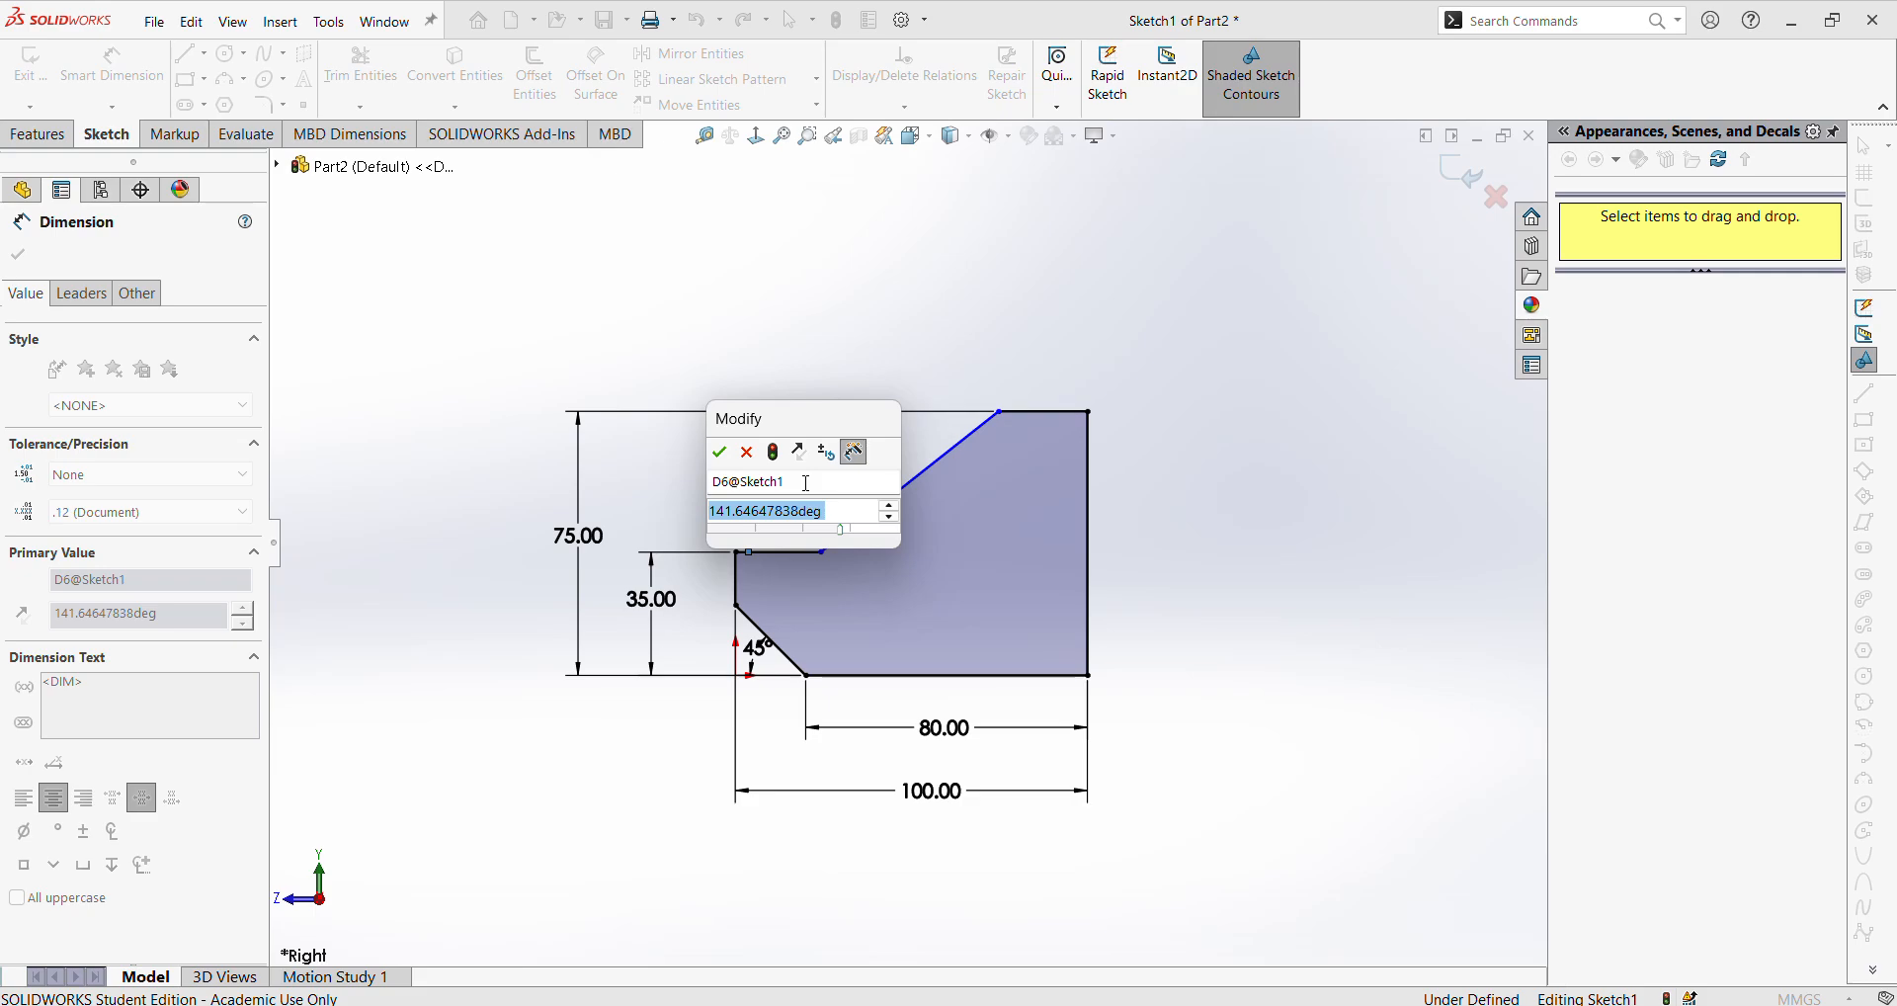
type("13")
key("Return")
key("ctrl+z")
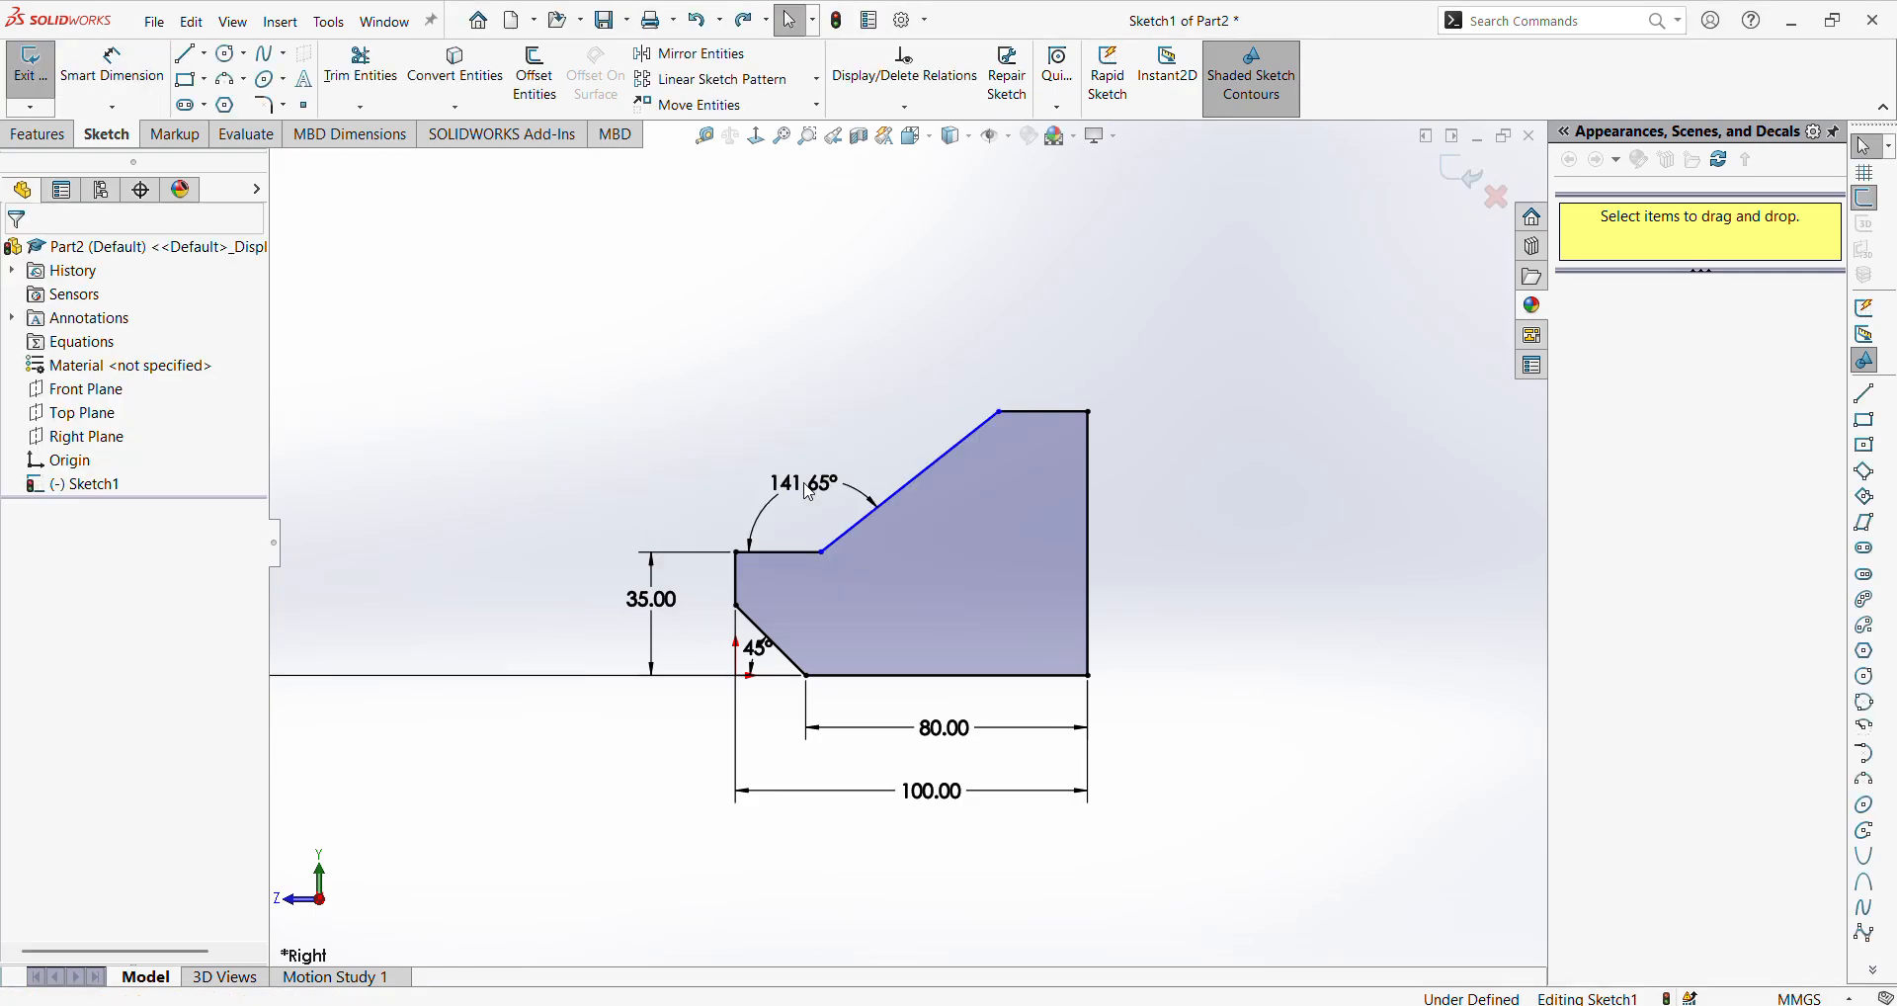
double_click(808, 492)
type("135")
key("Return")
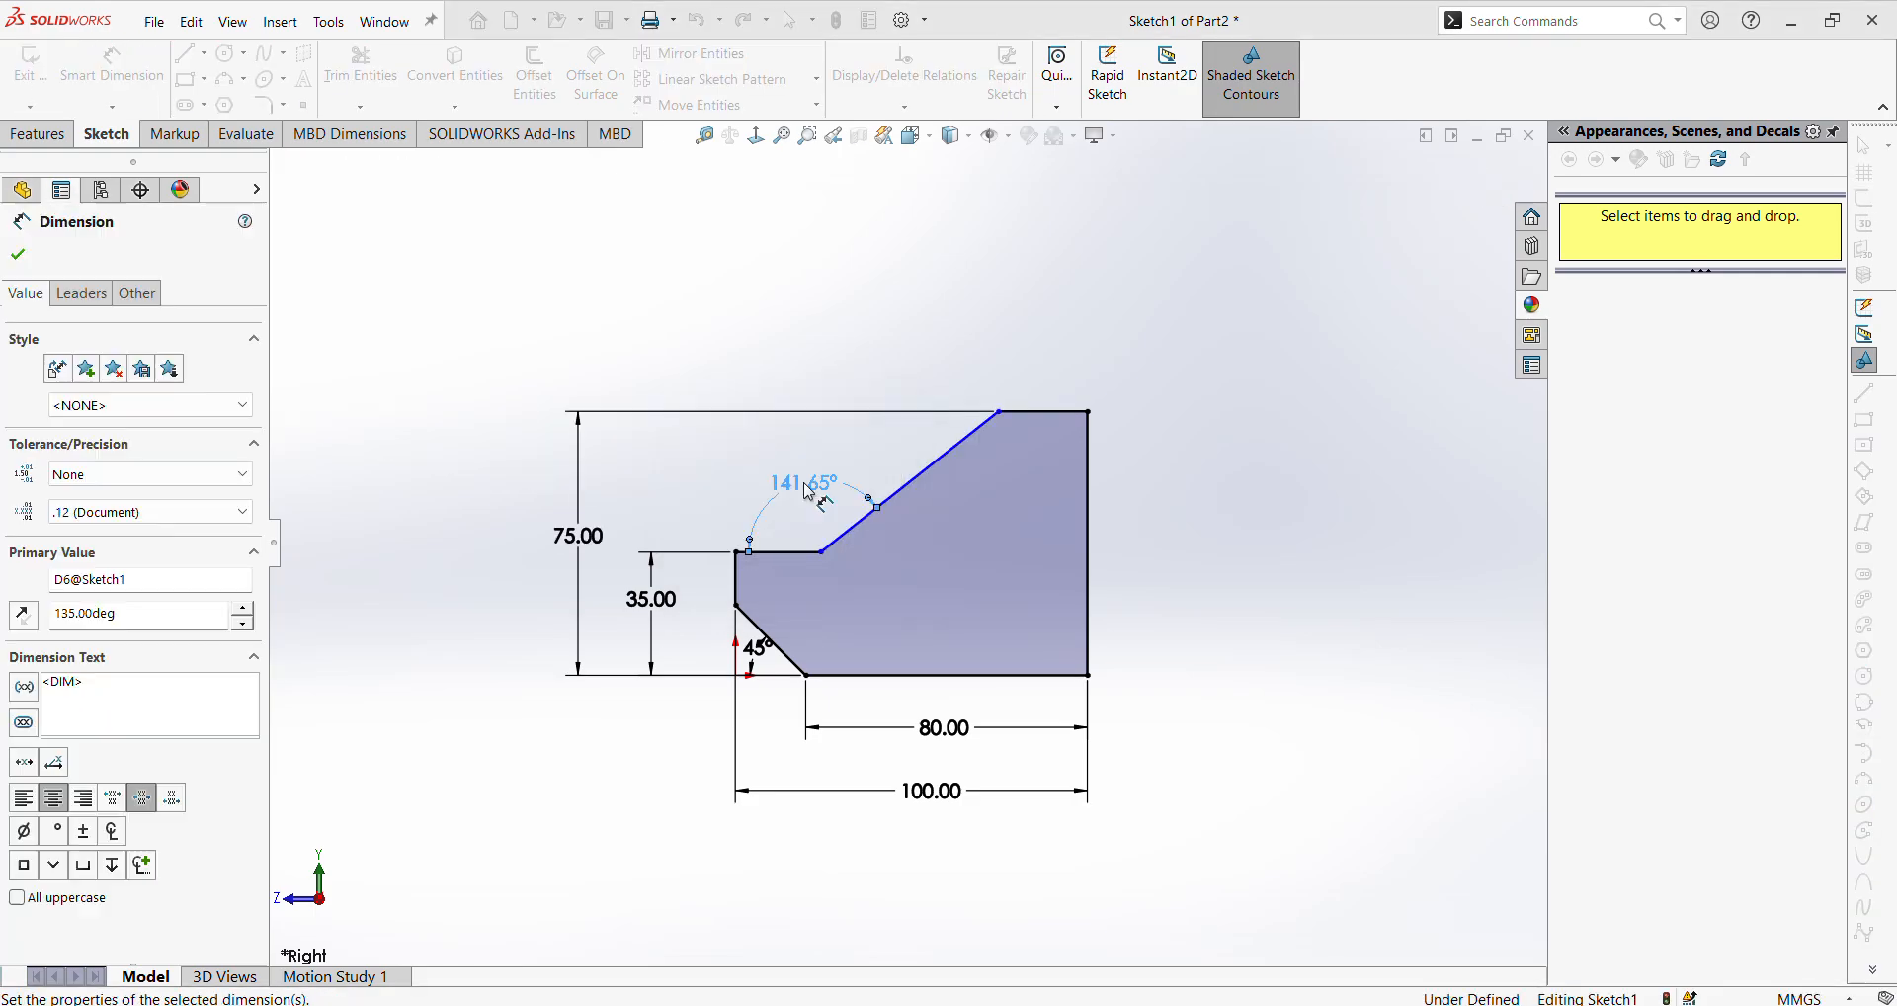
left_click(1298, 528)
Check the side view in the Odd Block drawing, align the ledge's inner endpoint vertically with the bottom edge's front endpoint, and exit the sketch
mouse_move(643, 1004)
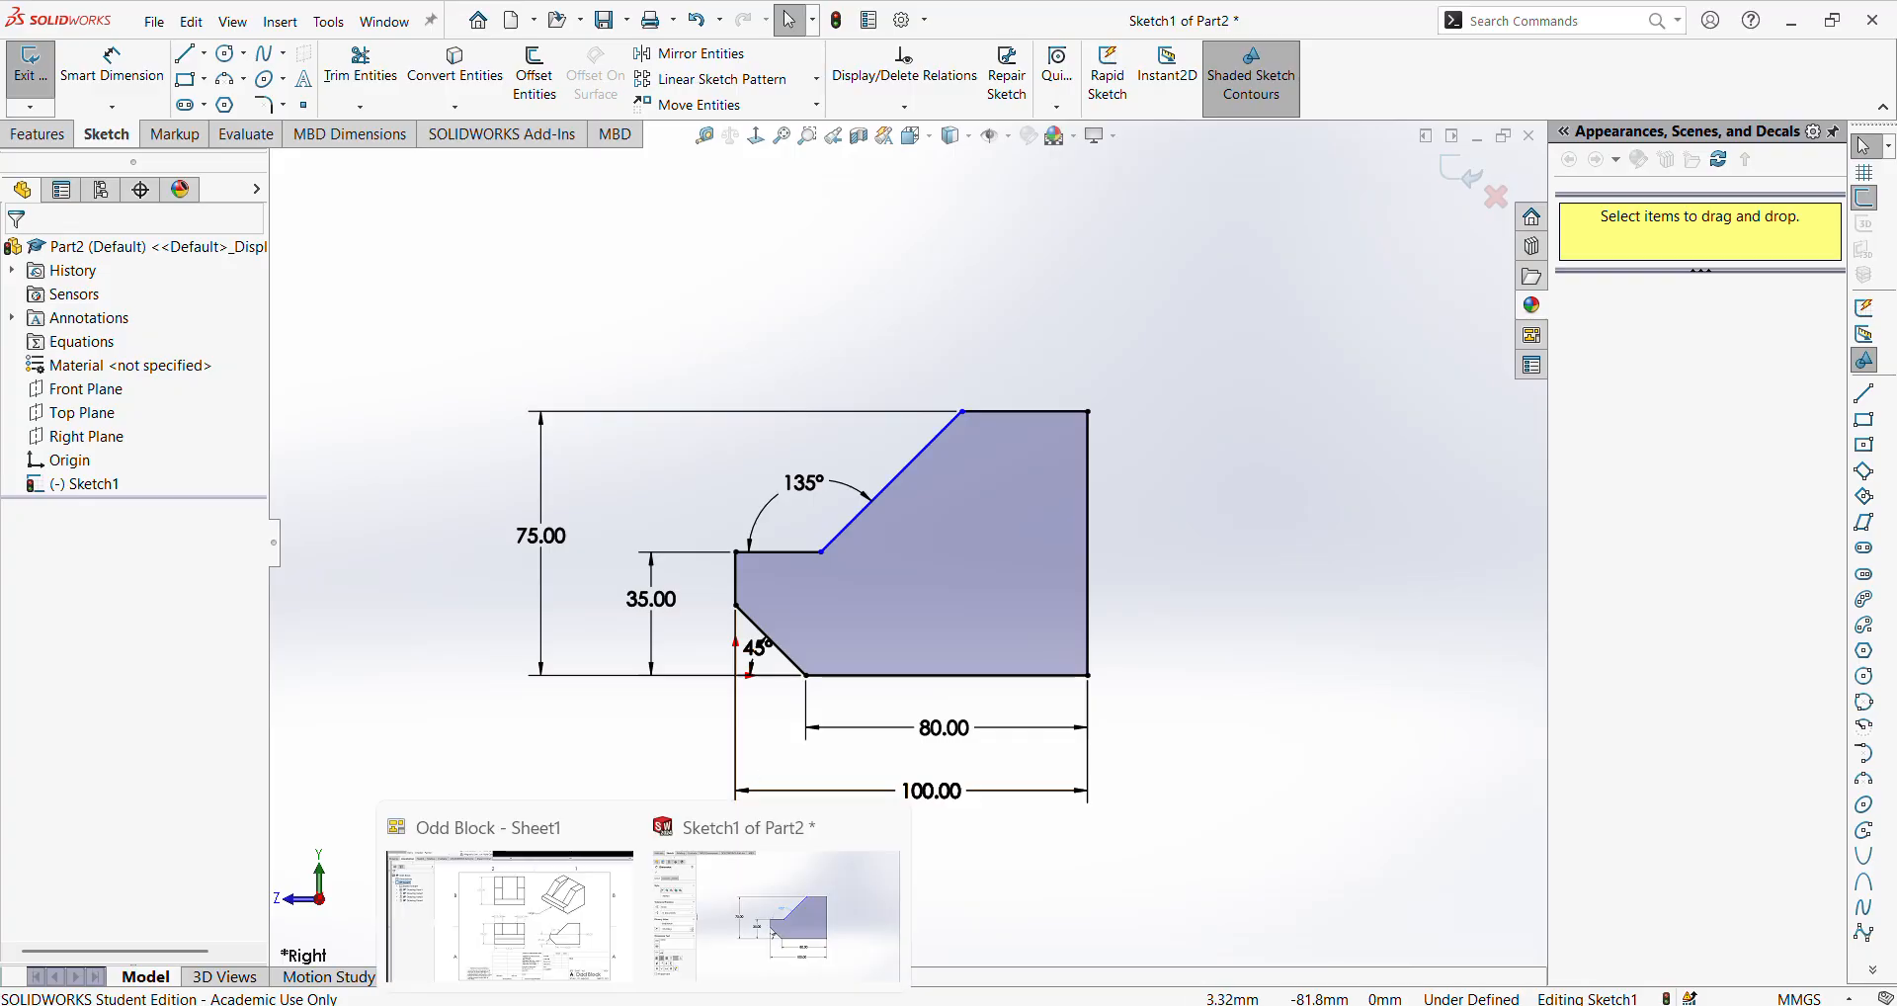
left_click(567, 919)
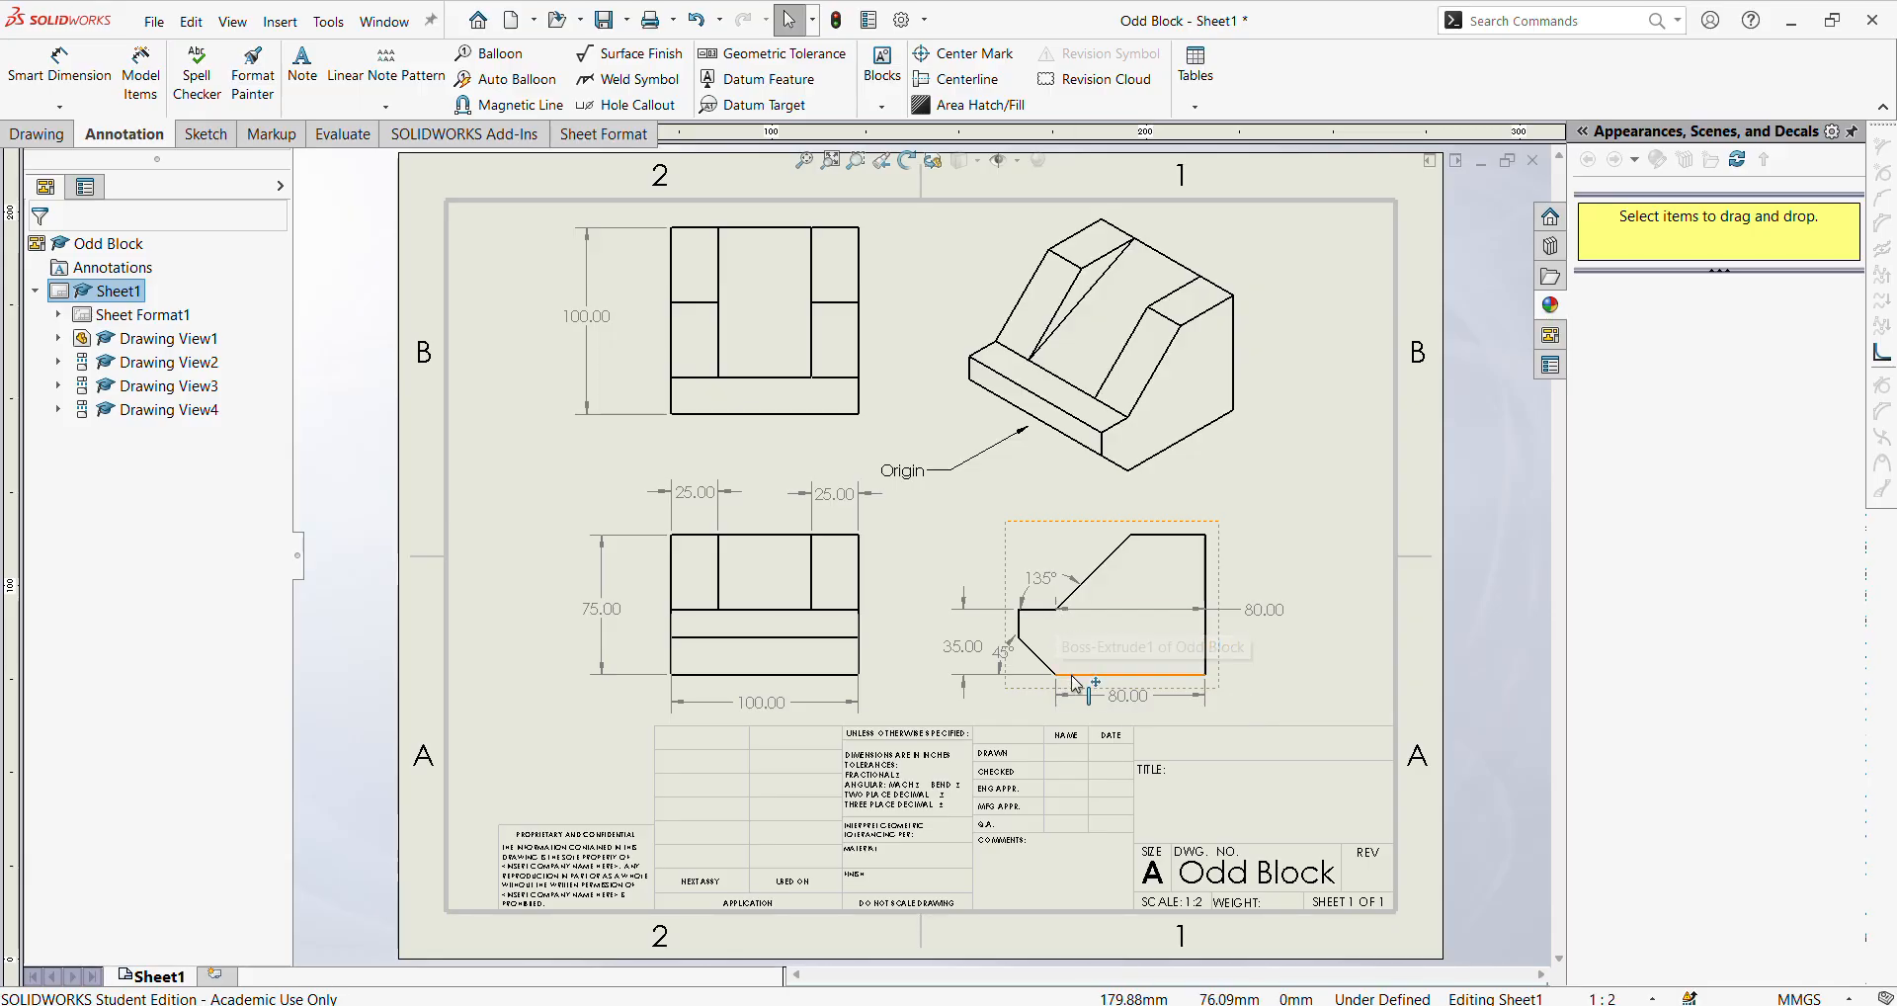
mouse_move(652, 1004)
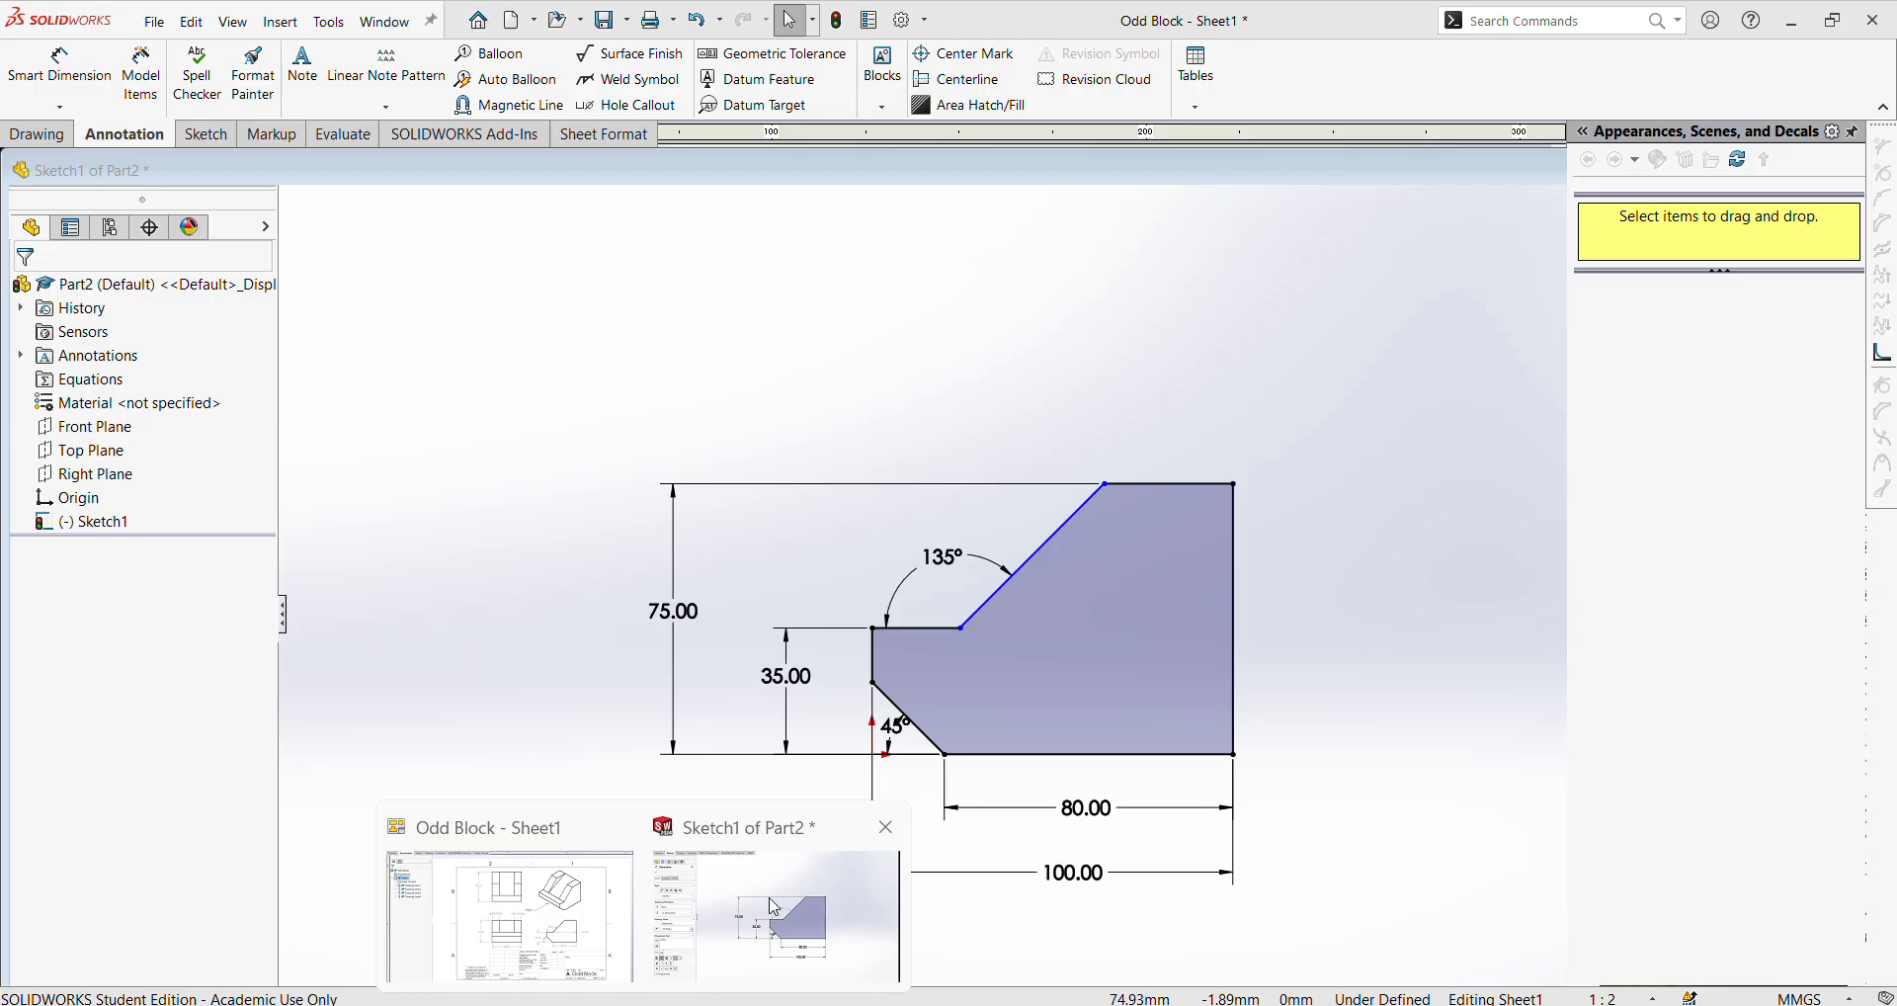
left_click(774, 907)
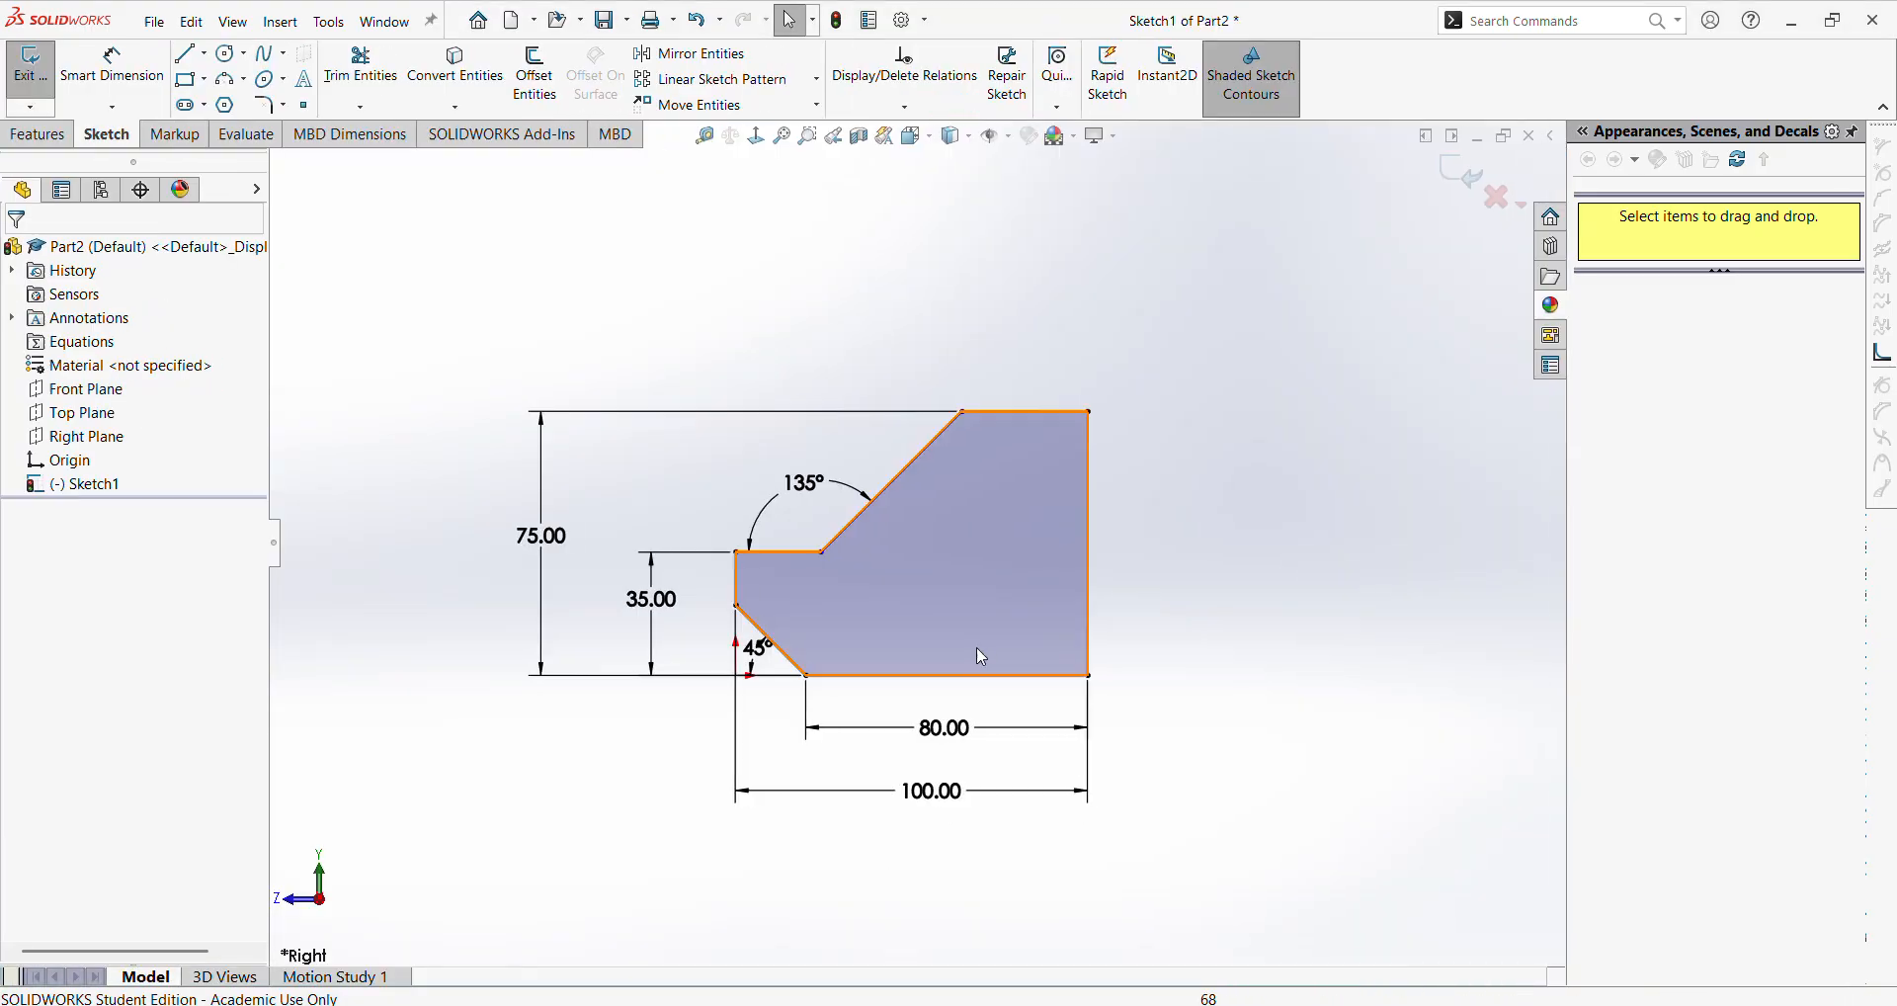
left_click(823, 551)
left_click(807, 676, "ctrl")
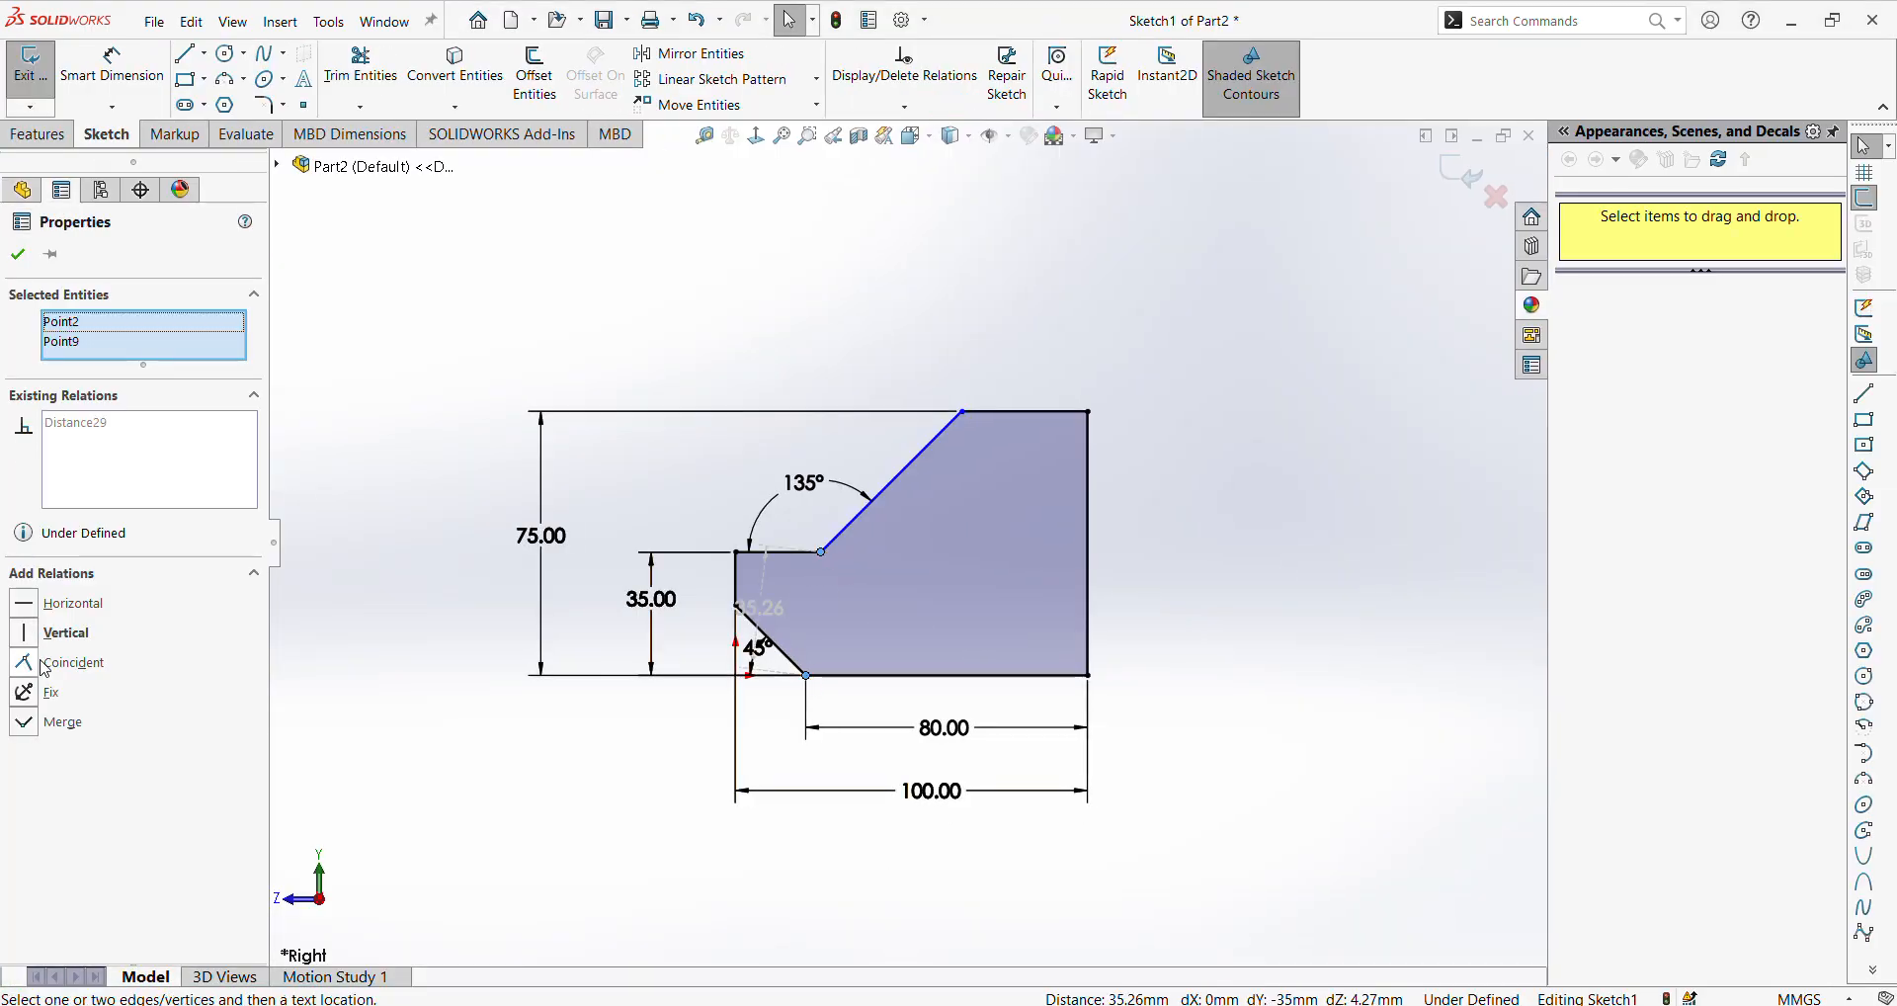
left_click(58, 632)
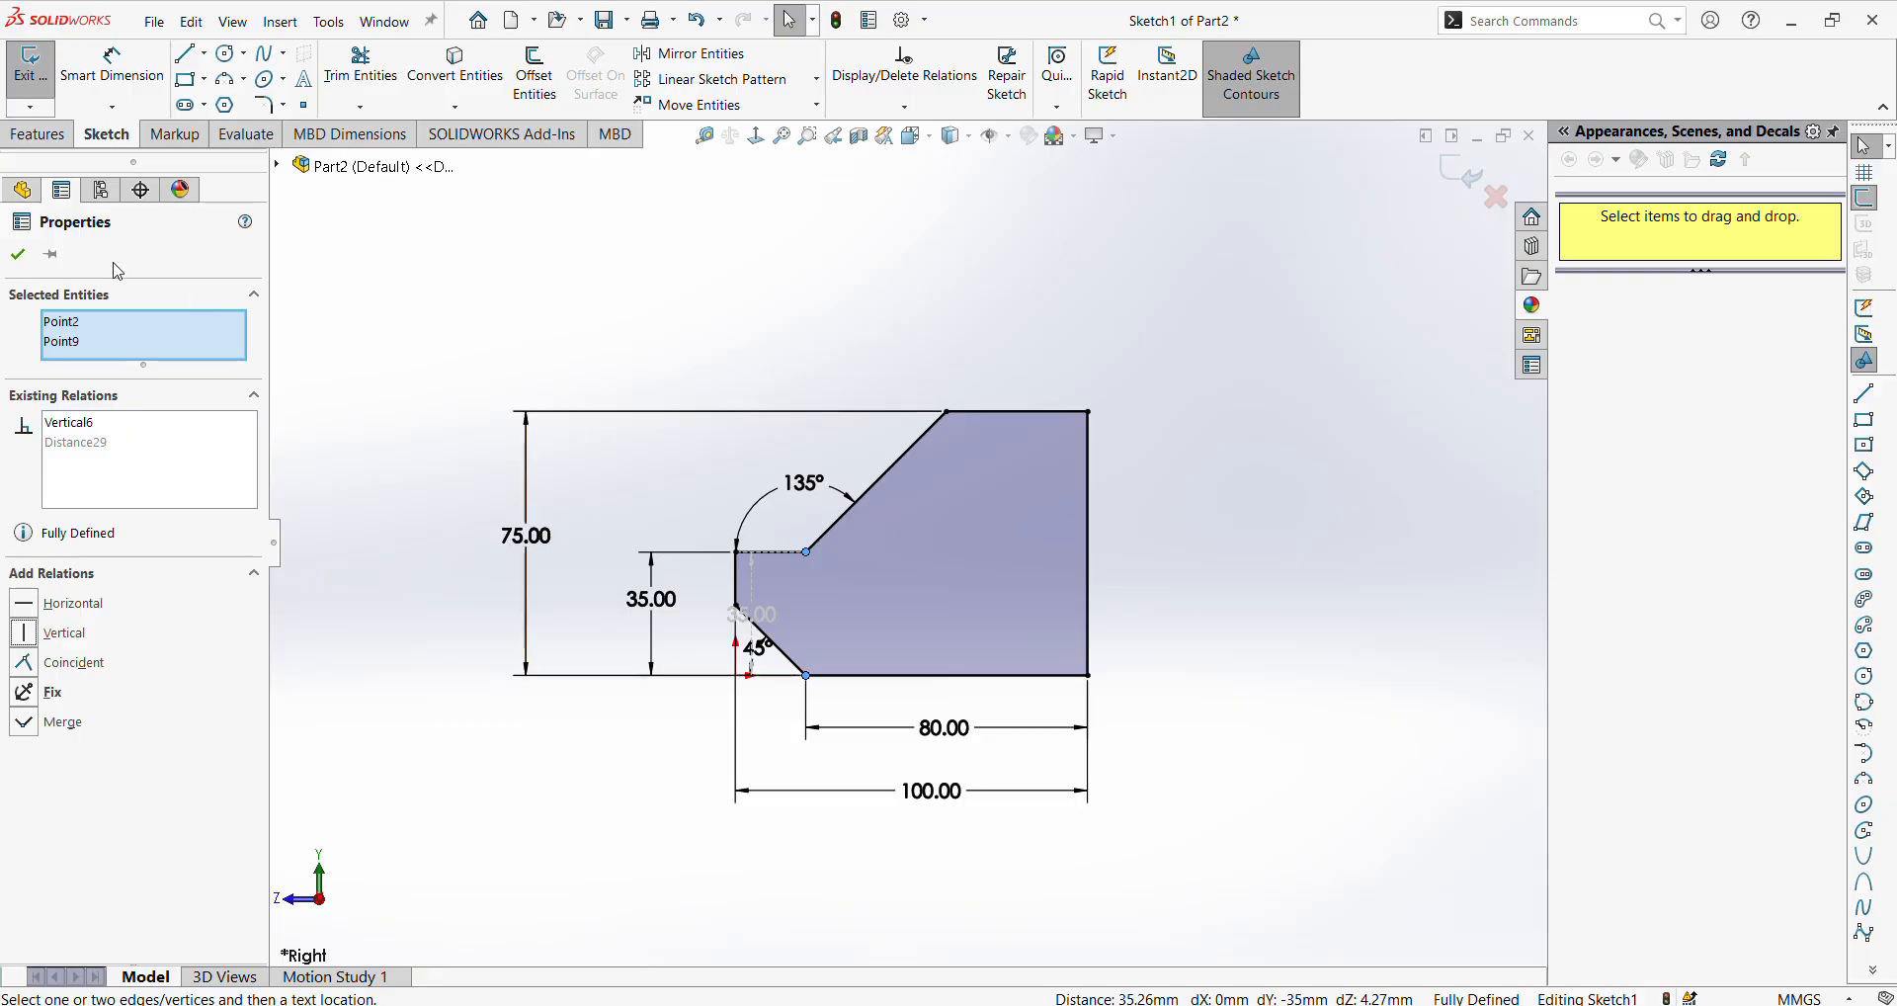
left_click(18, 254)
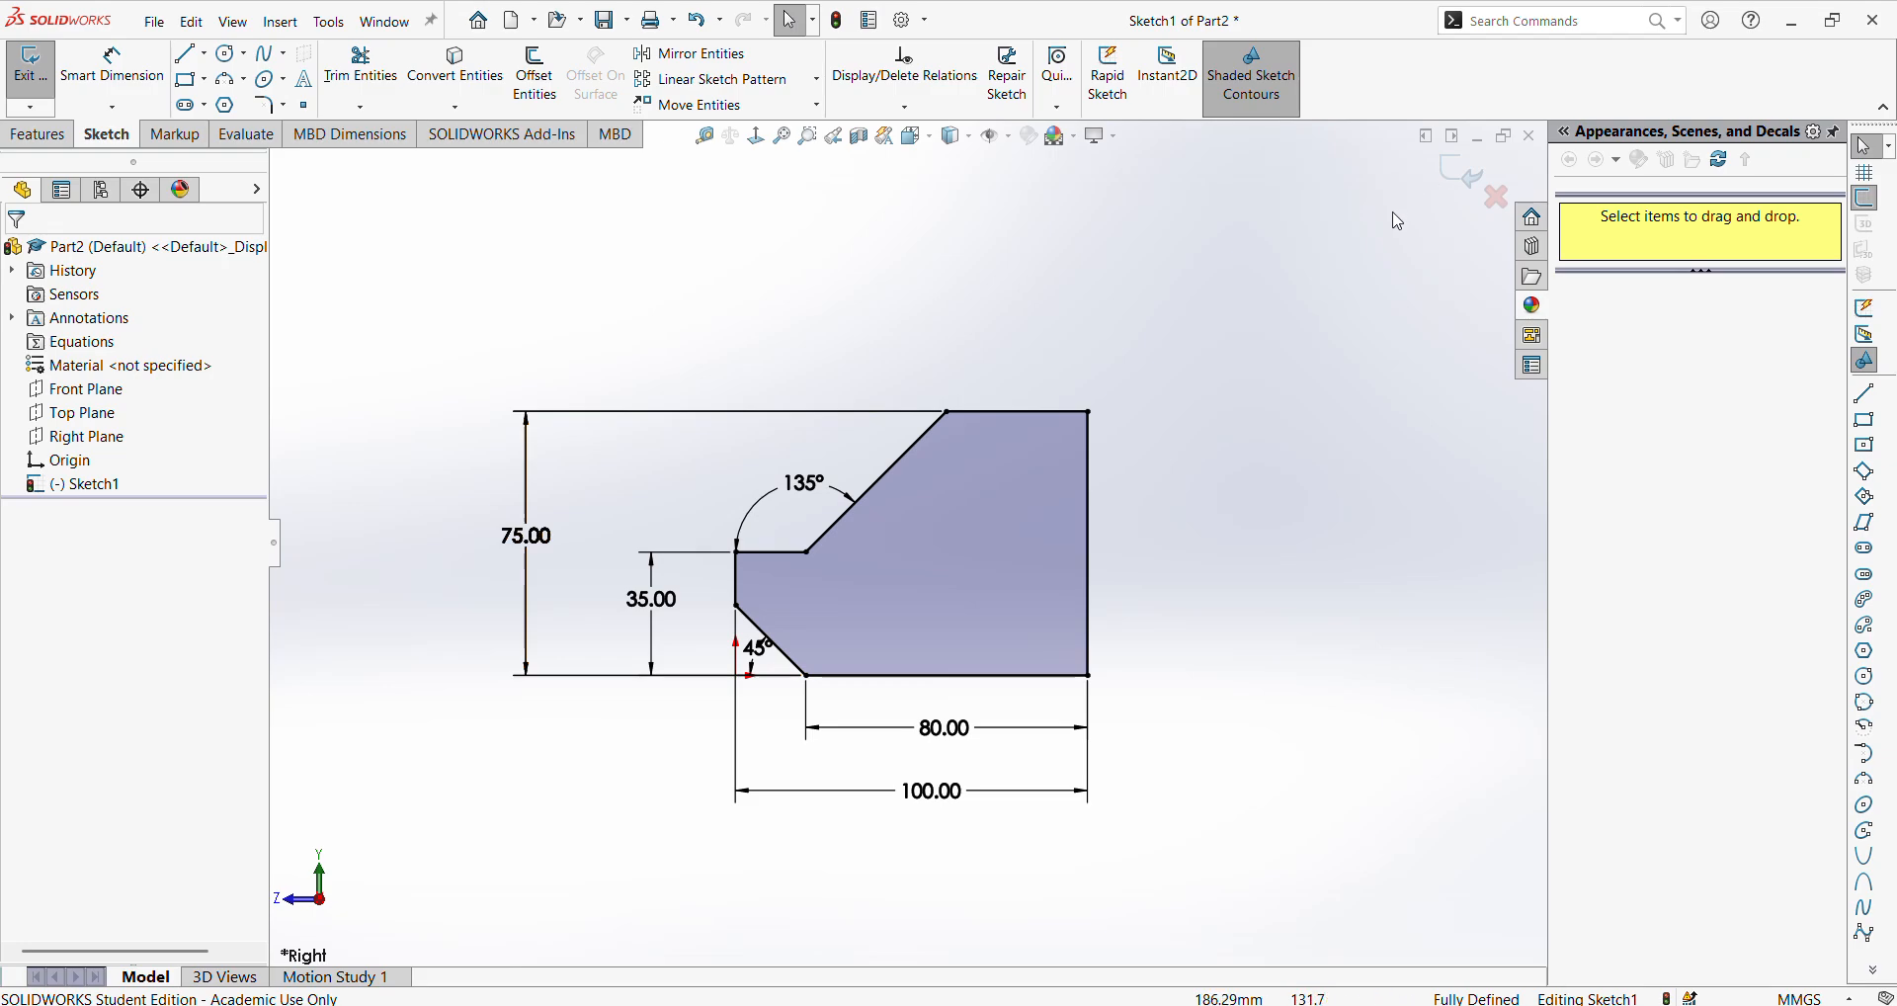
left_click(1461, 174)
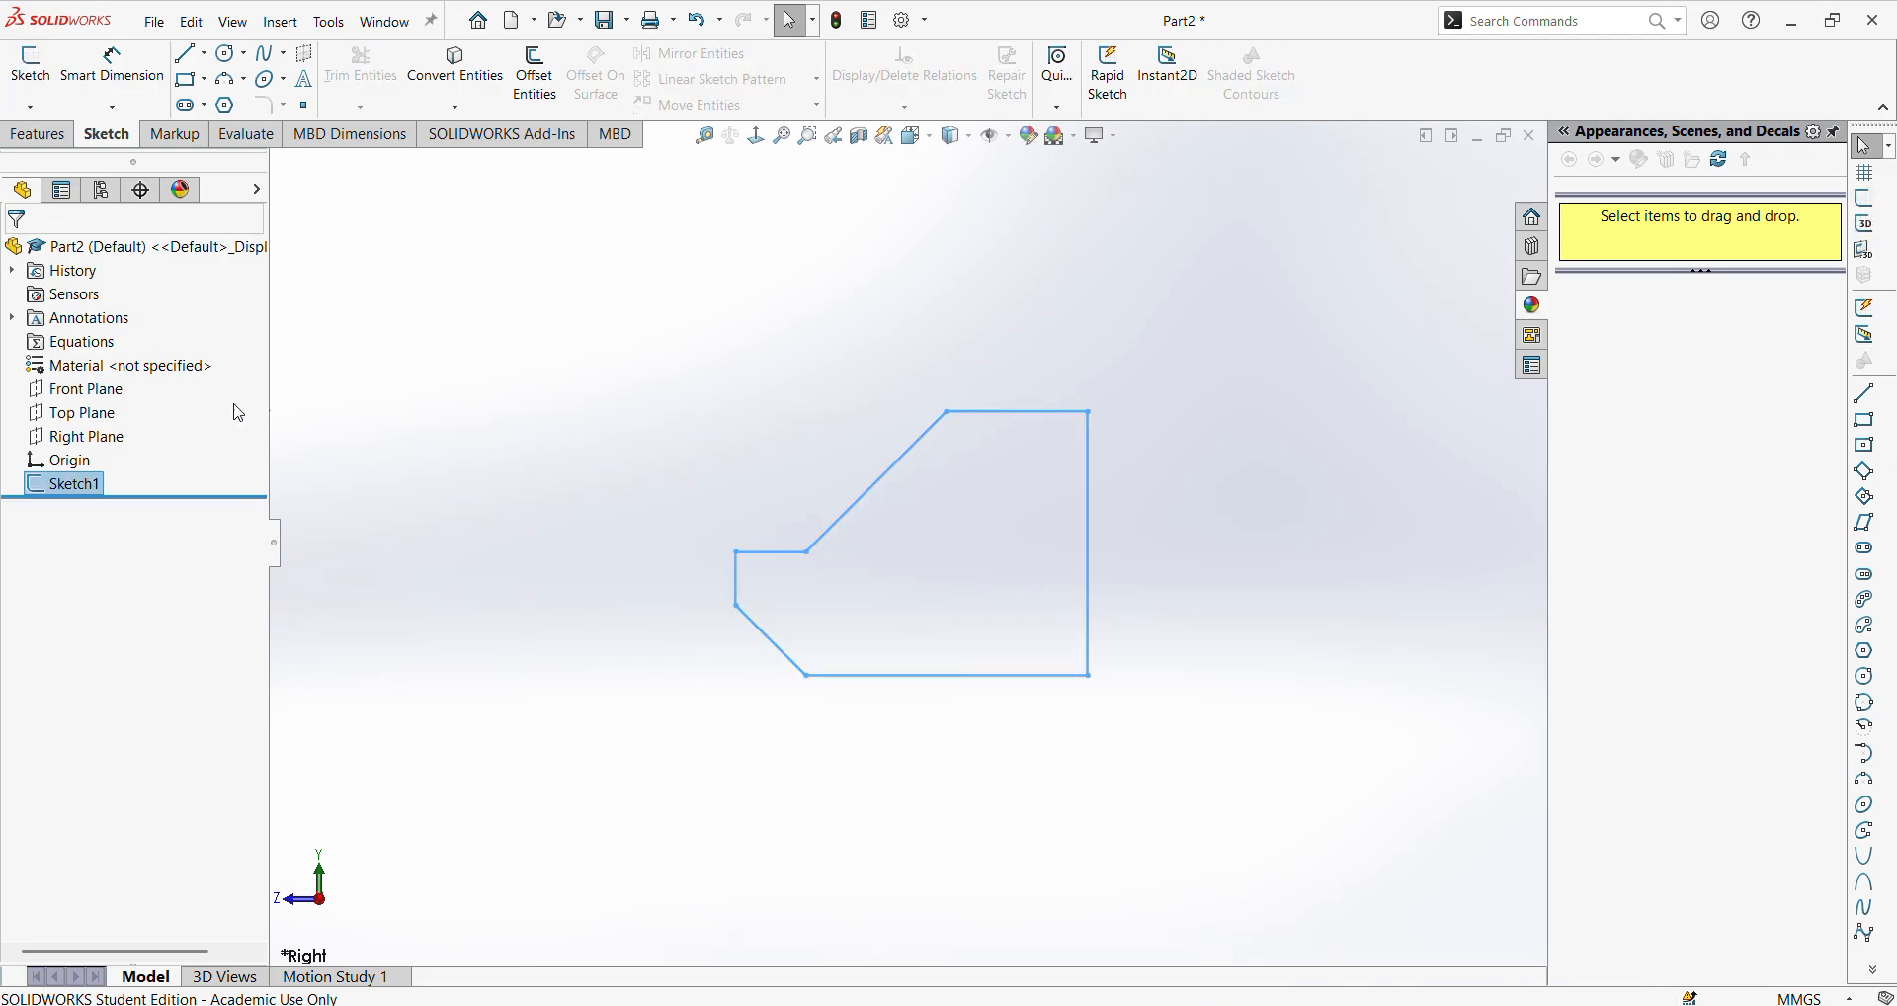
Extrude the side profile 100 mm with the Mid Plane end condition
left_click(38, 134)
left_click(39, 74)
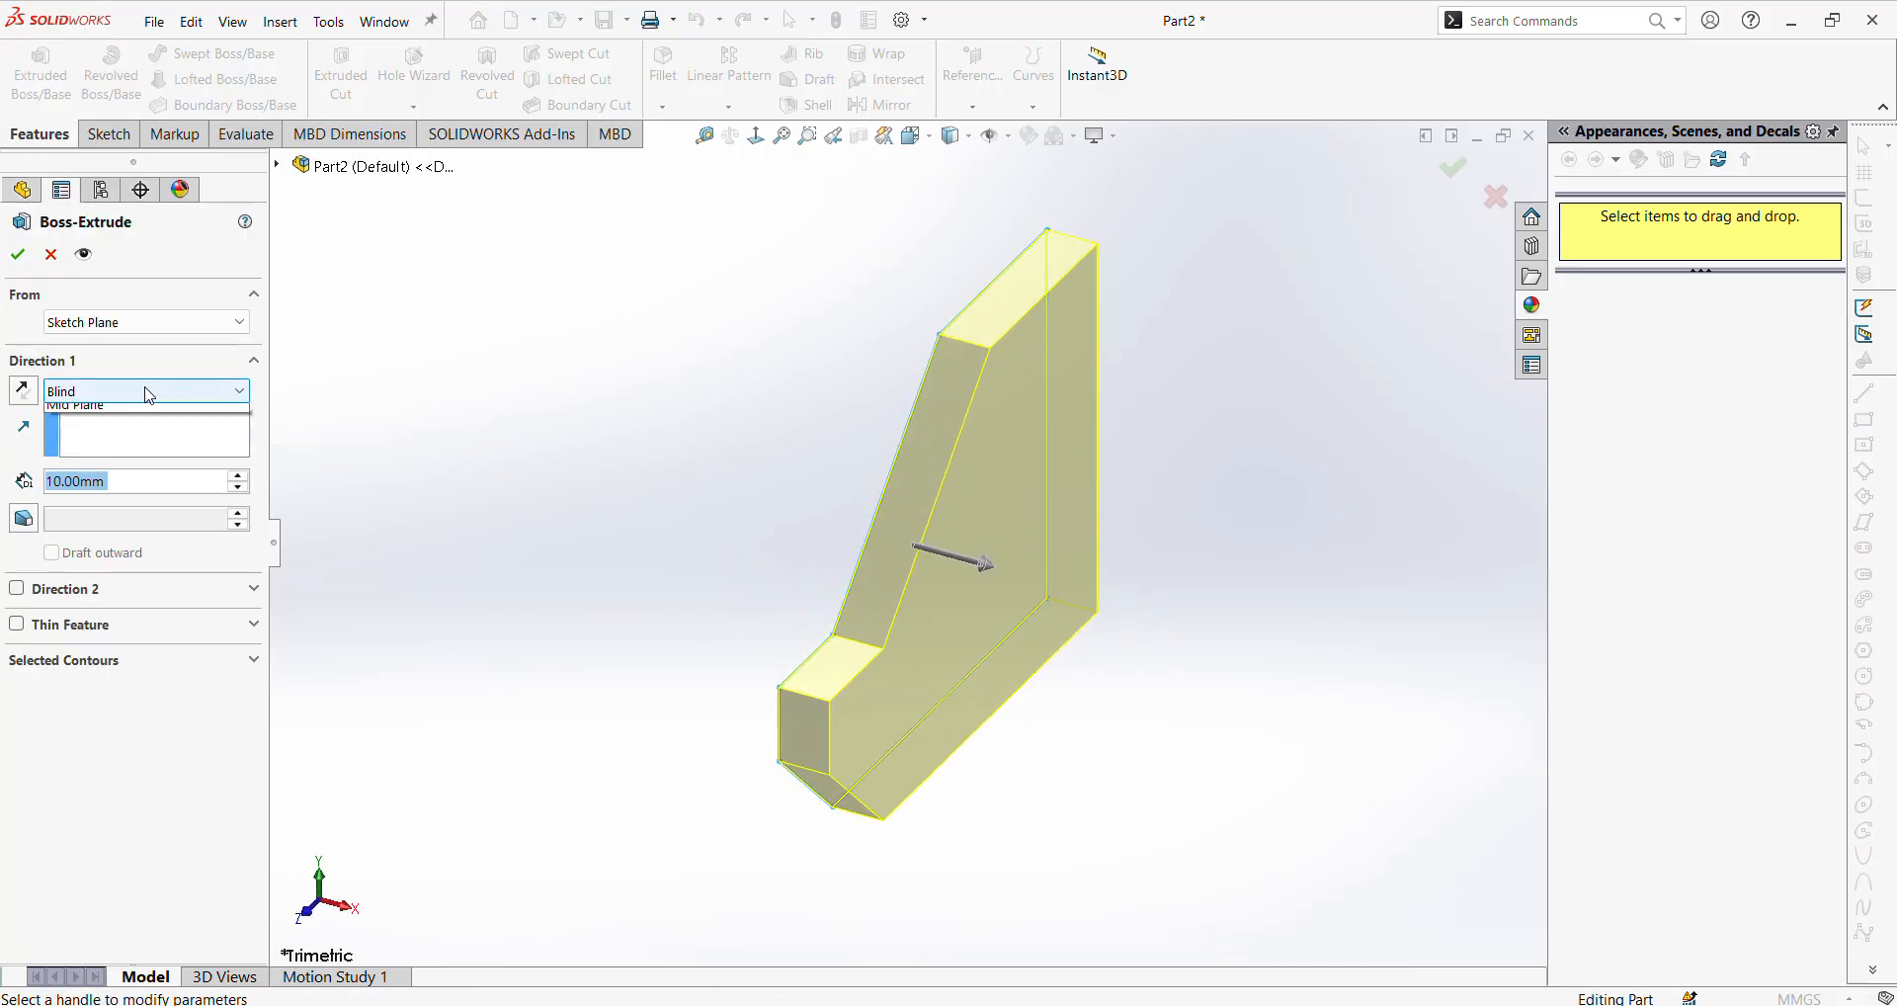
left_click(148, 393)
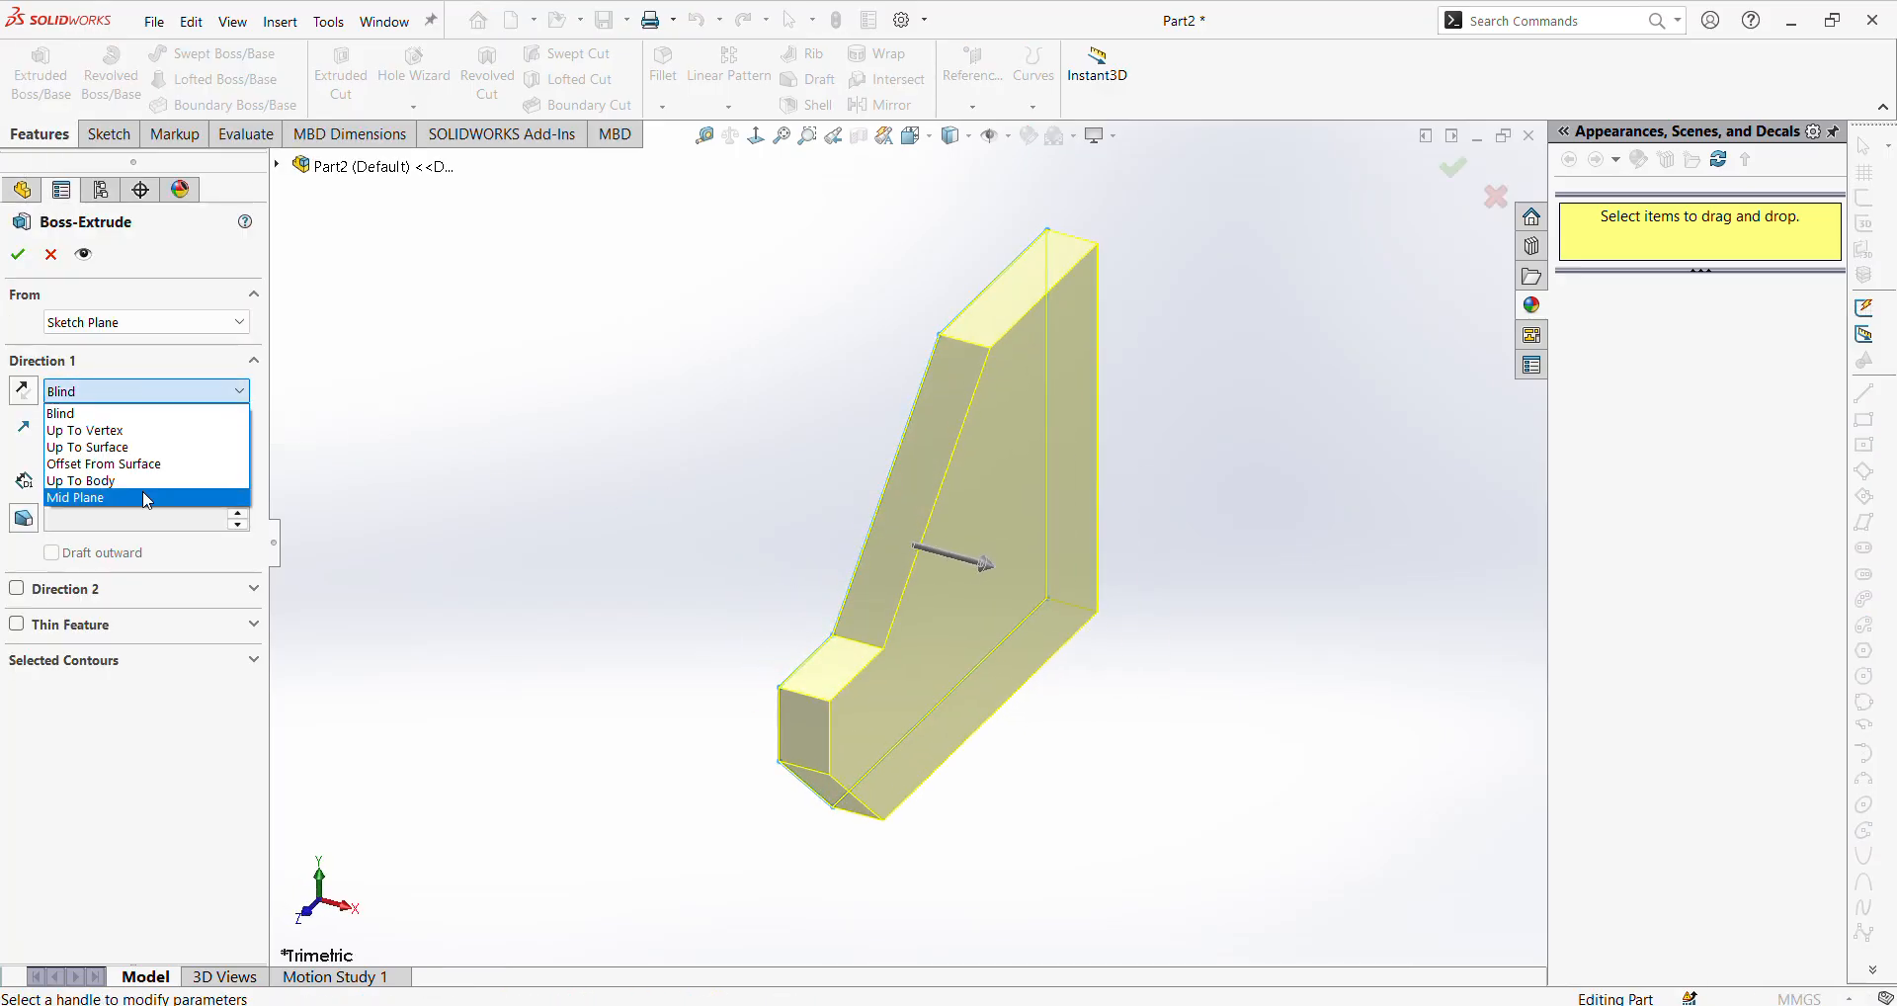
left_click(76, 497)
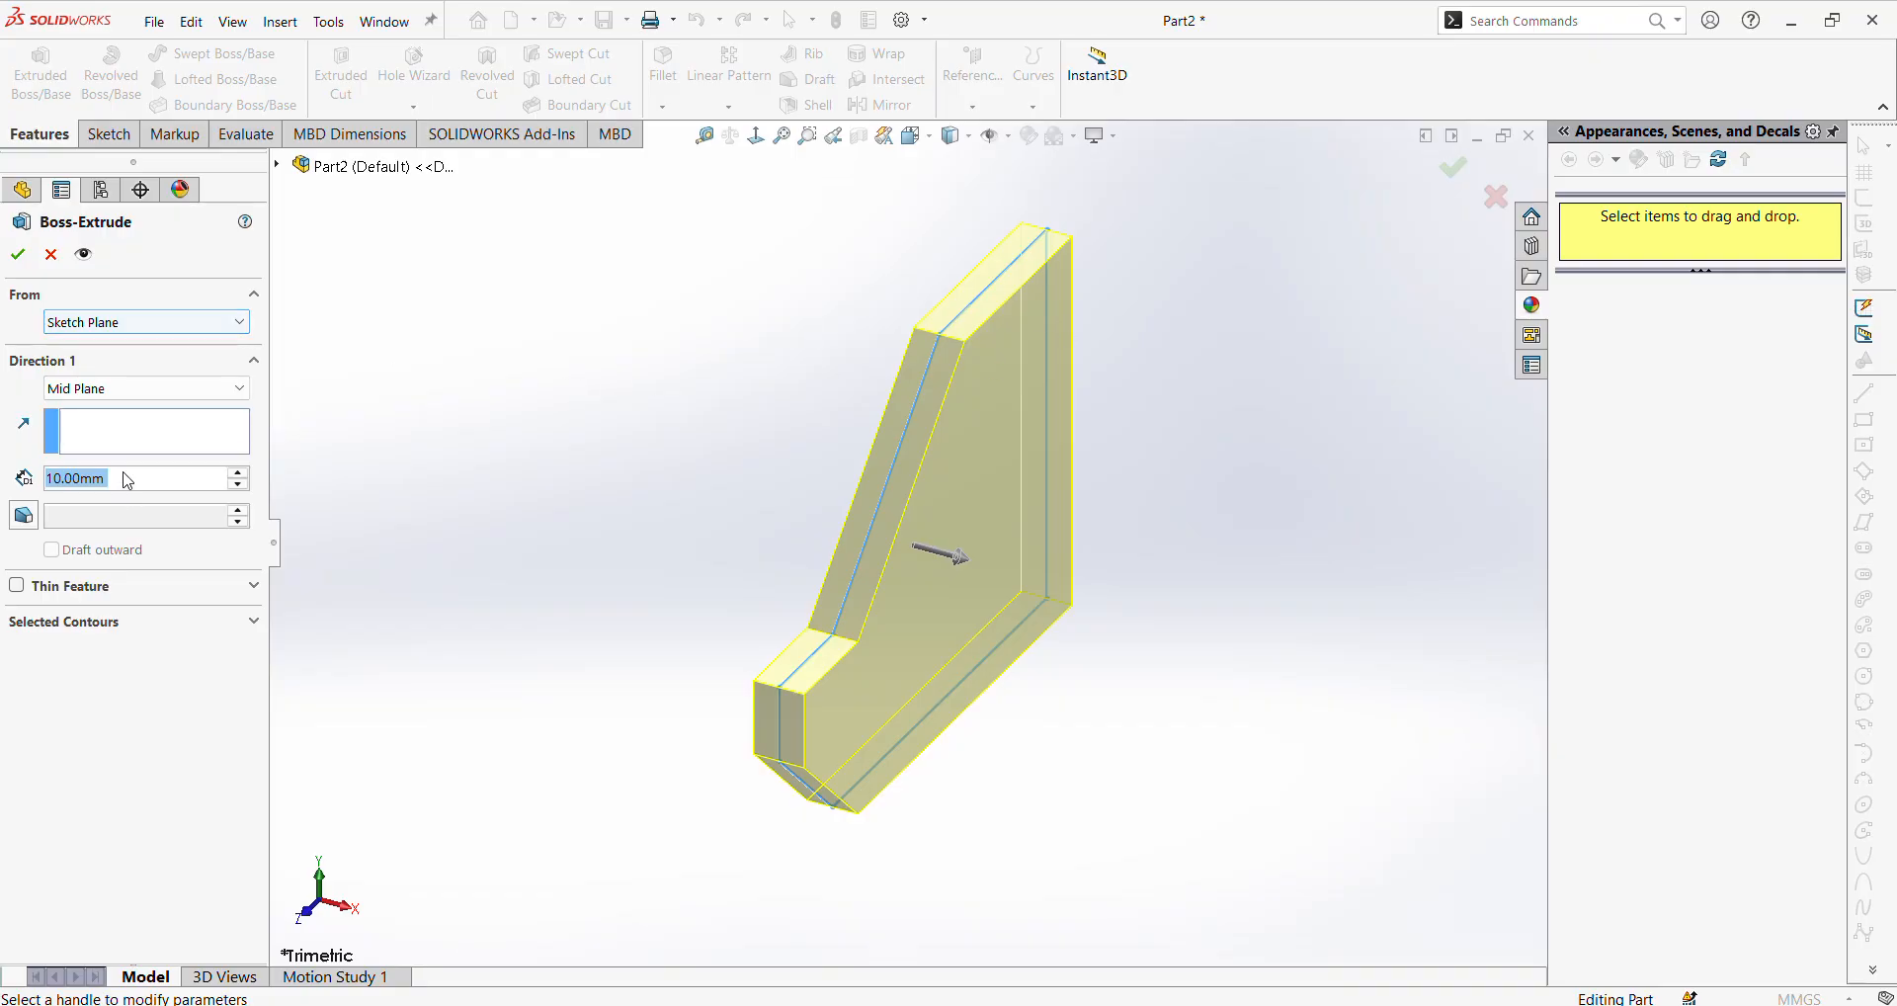
left_click(55, 480)
right_click(54, 481)
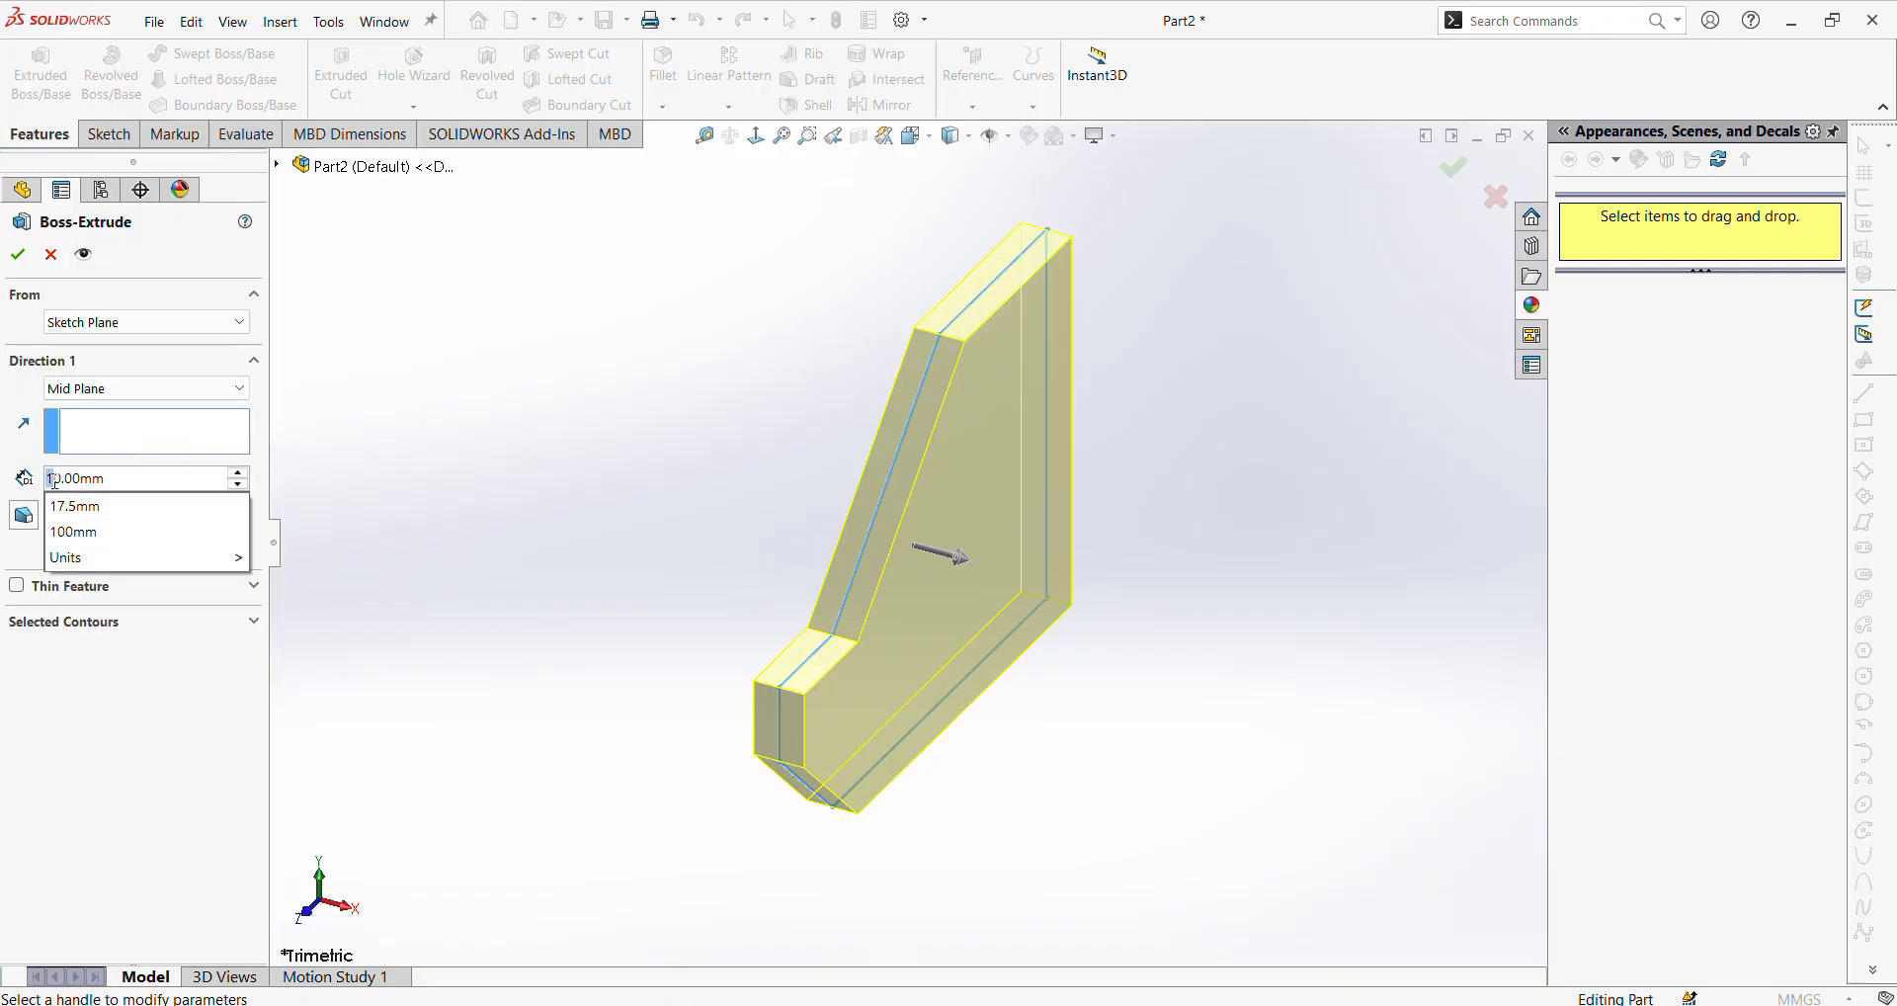
type("100")
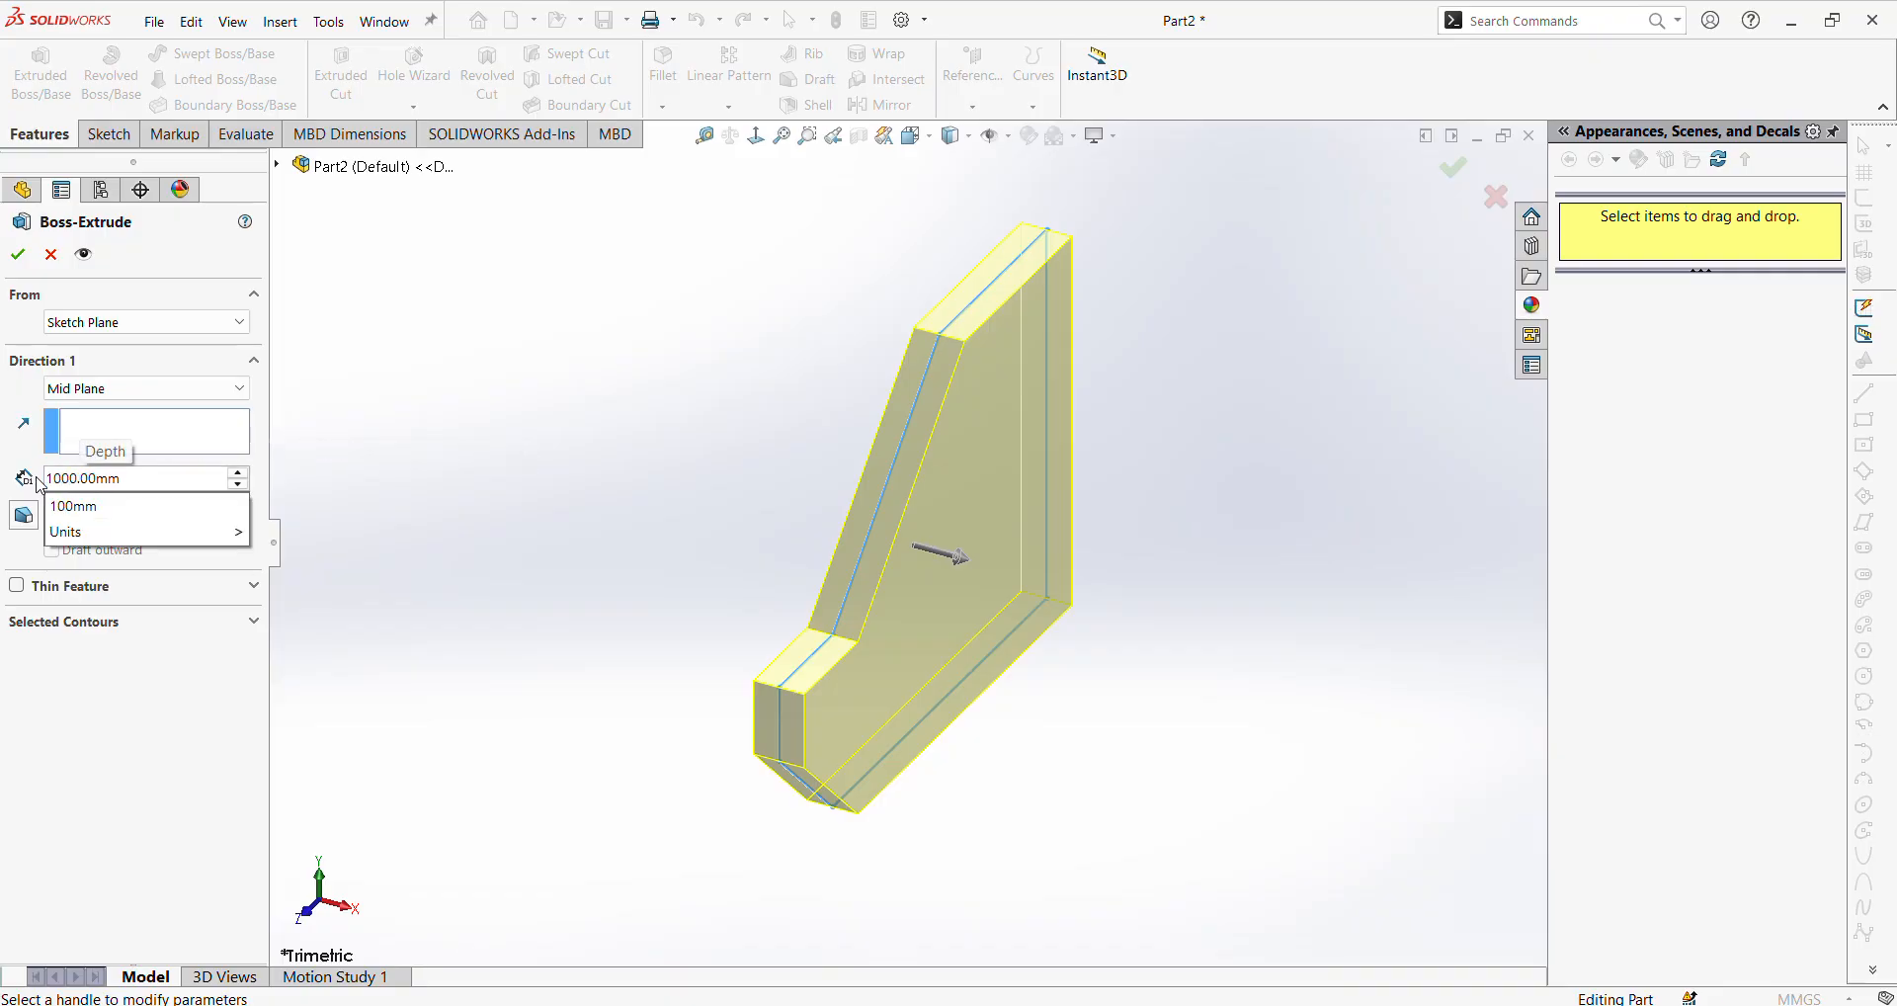
key("Return")
left_click(17, 254)
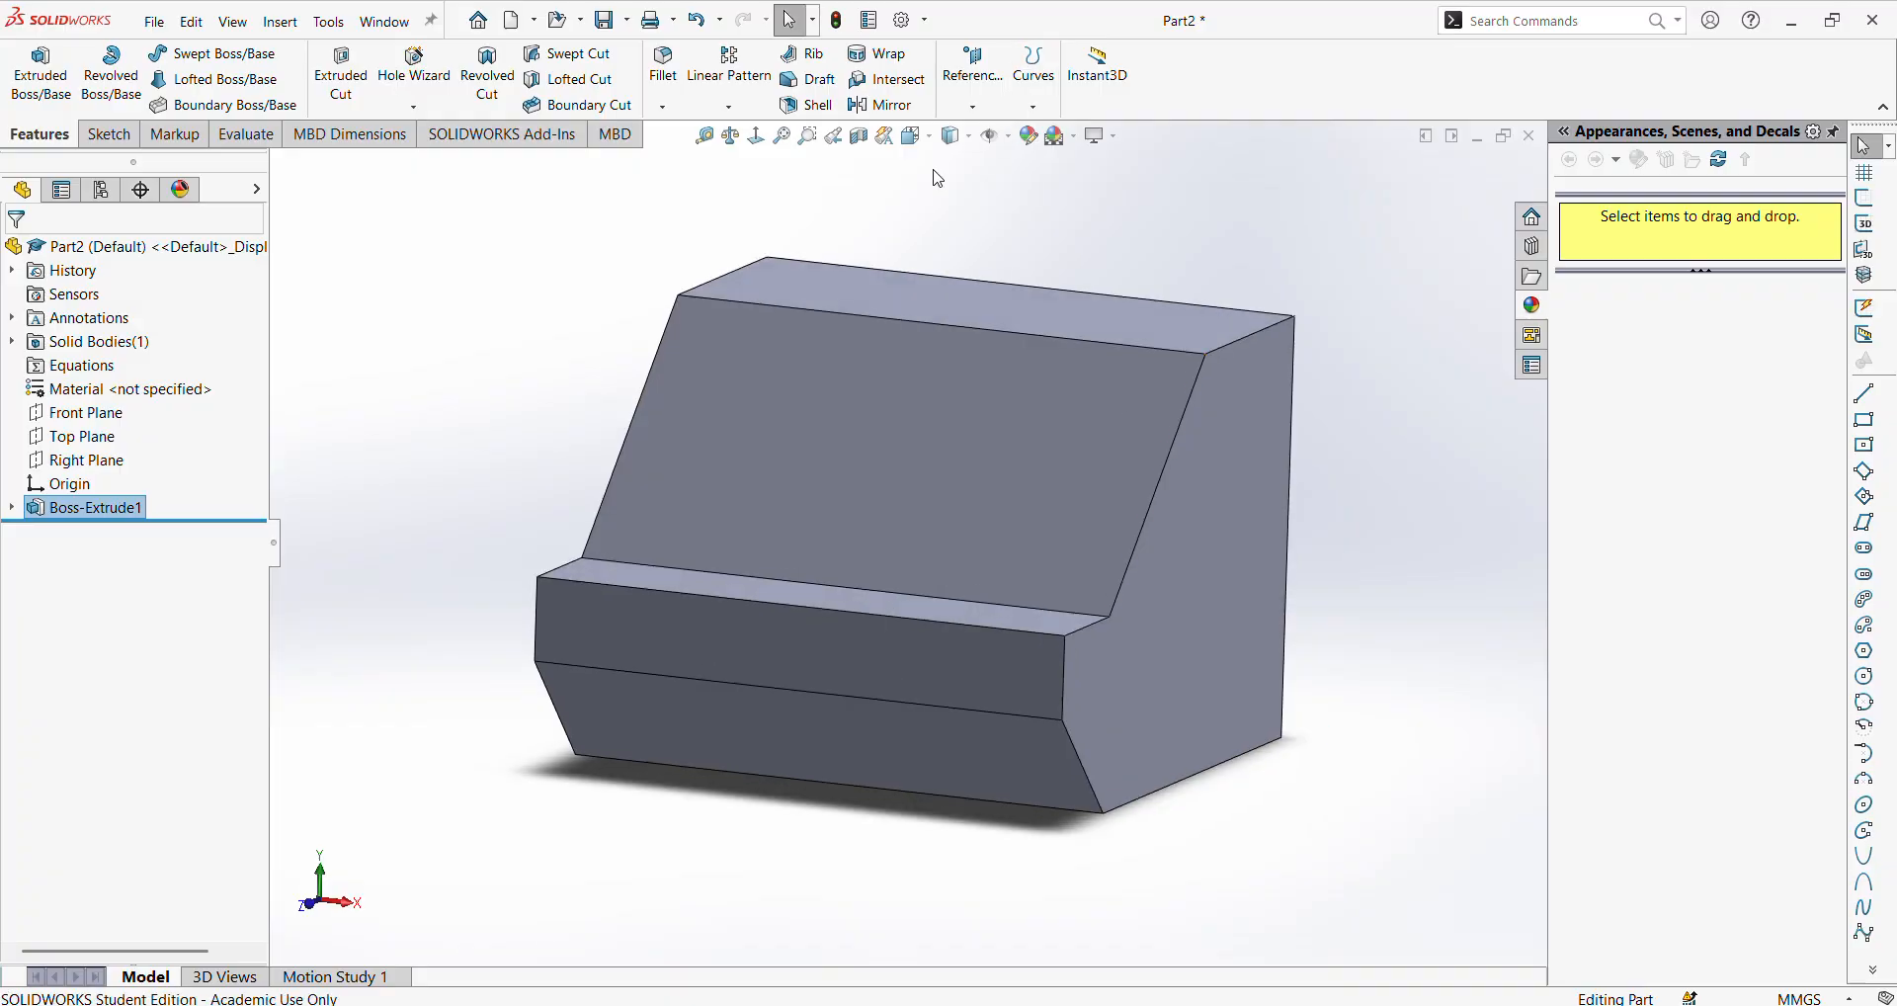
Compare the block with the isometric view in the Odd Block drawing, then start a sketch on its +X side face
left_click(917, 139)
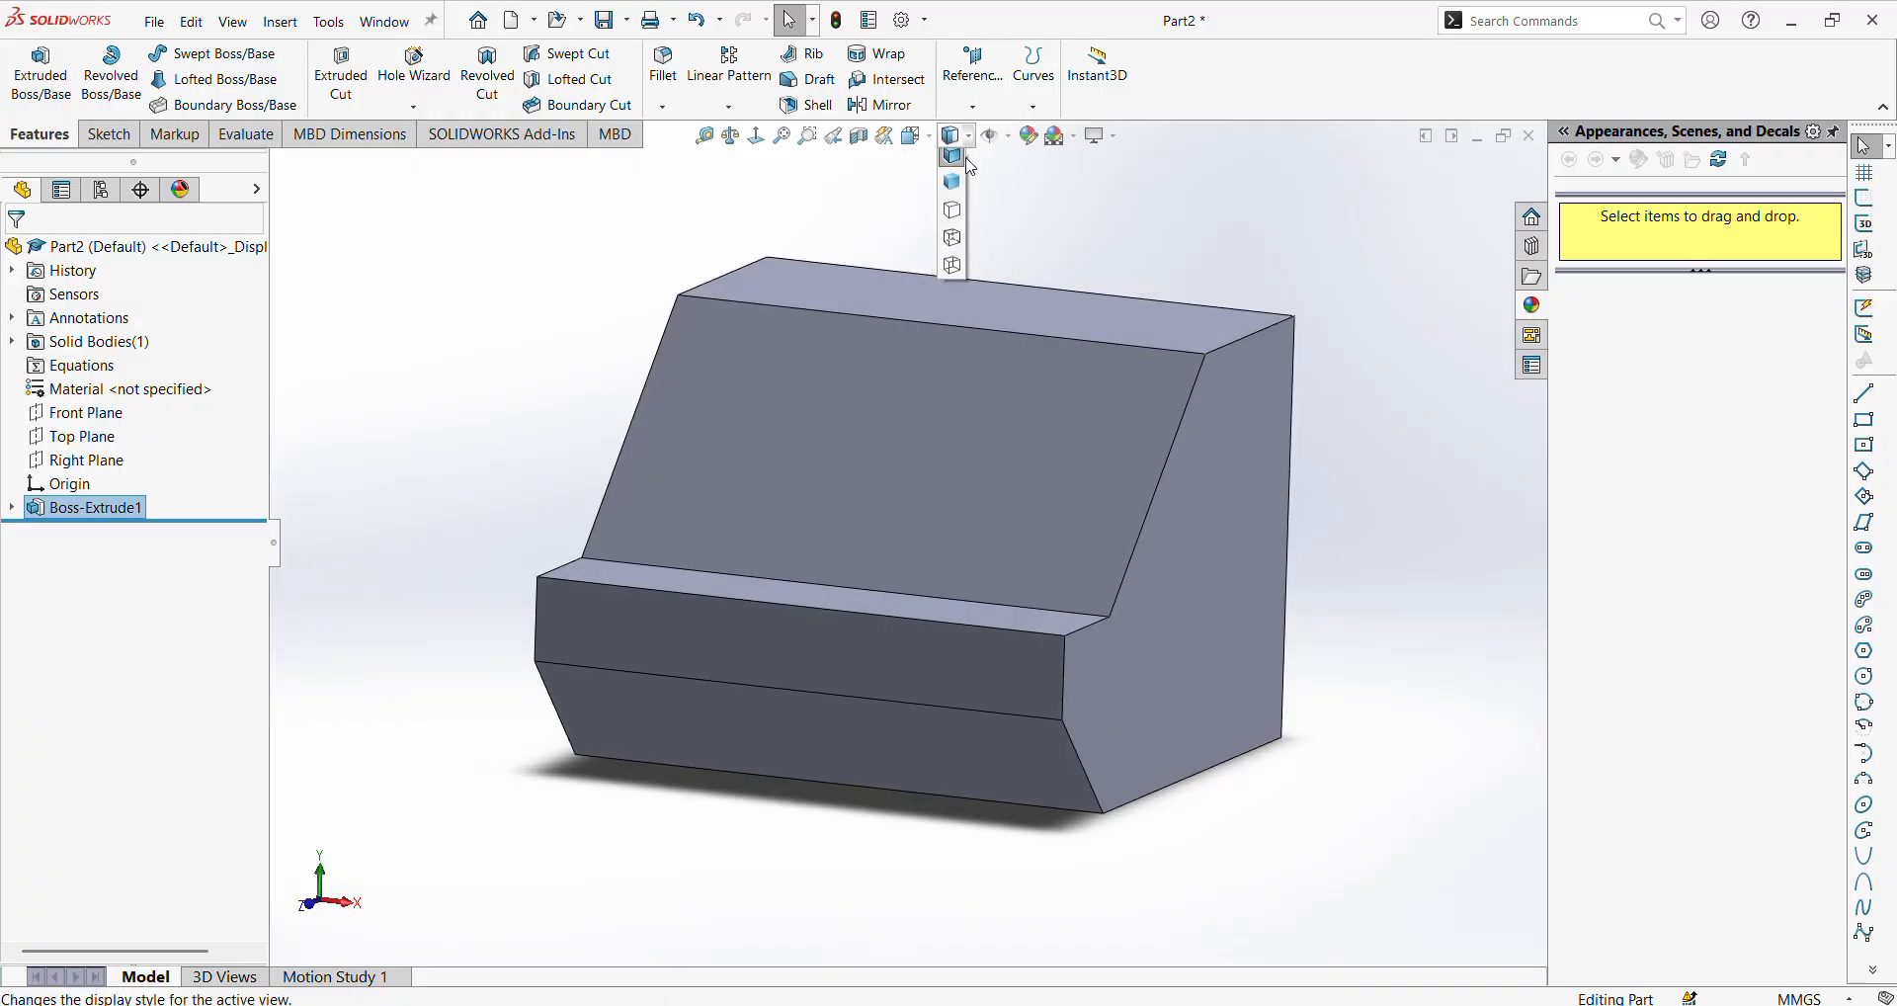
left_click(1024, 188)
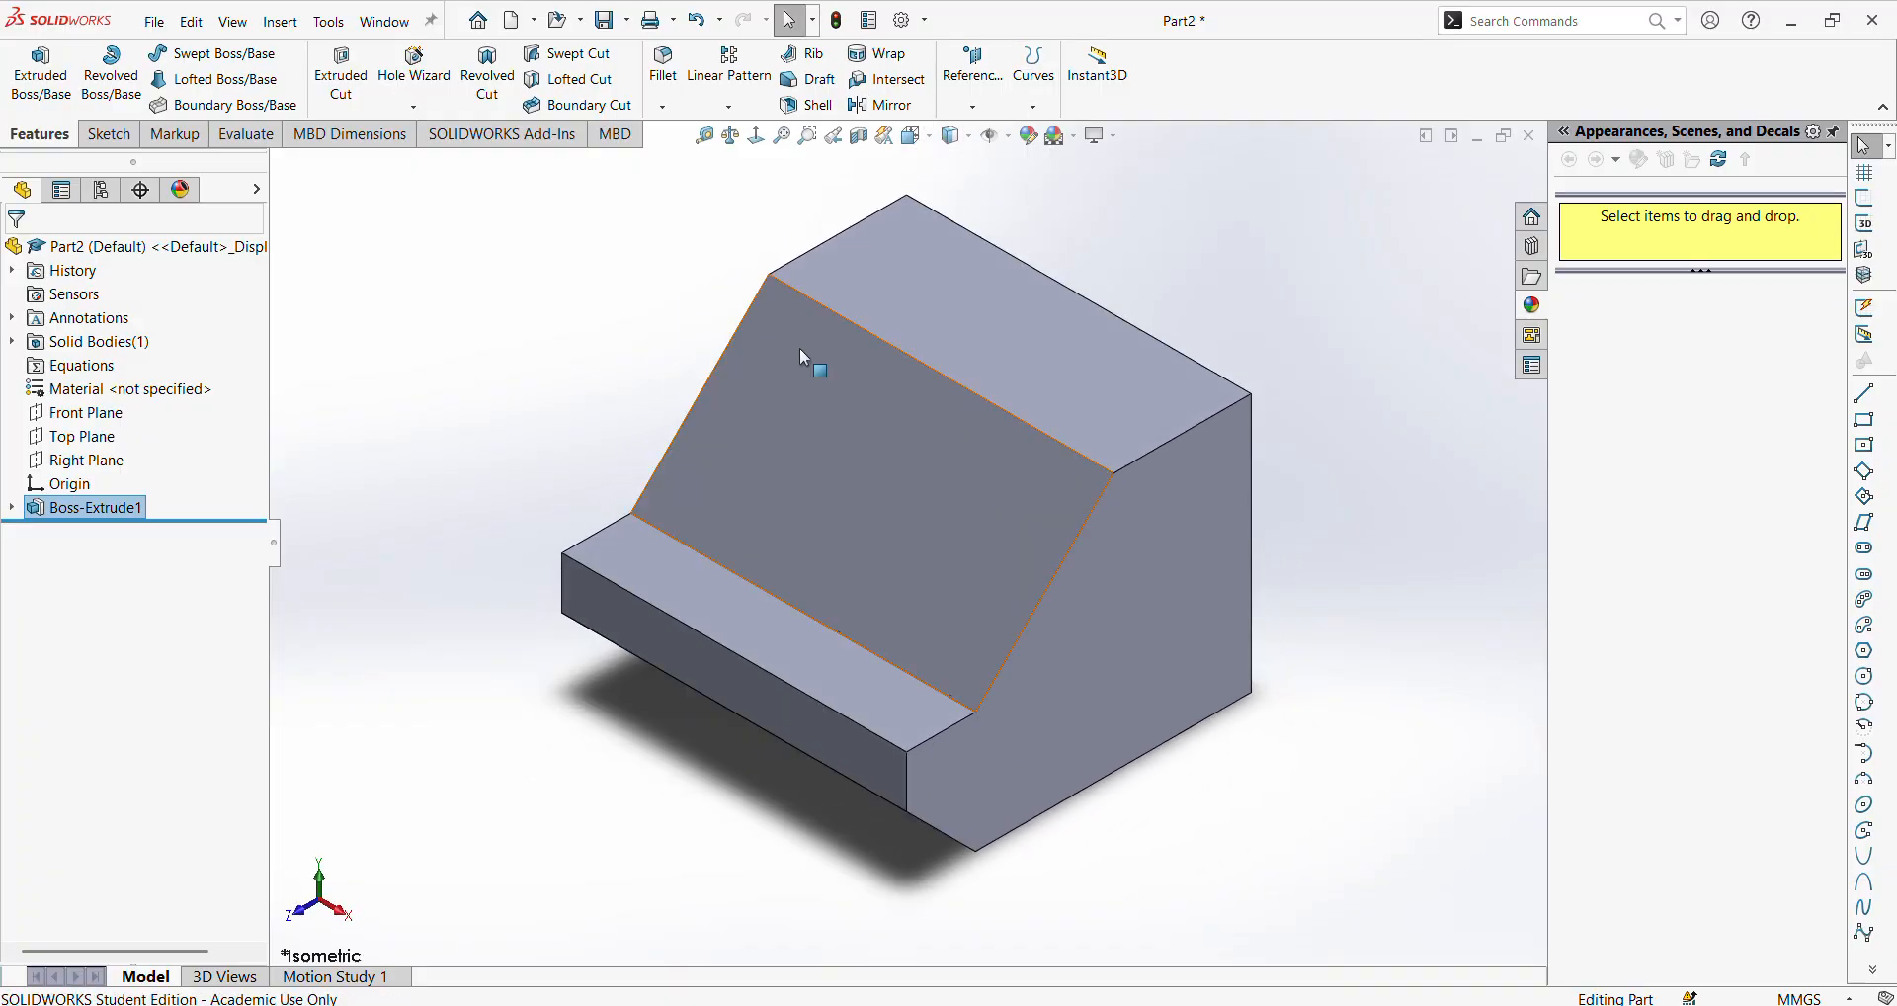
mouse_move(644, 1004)
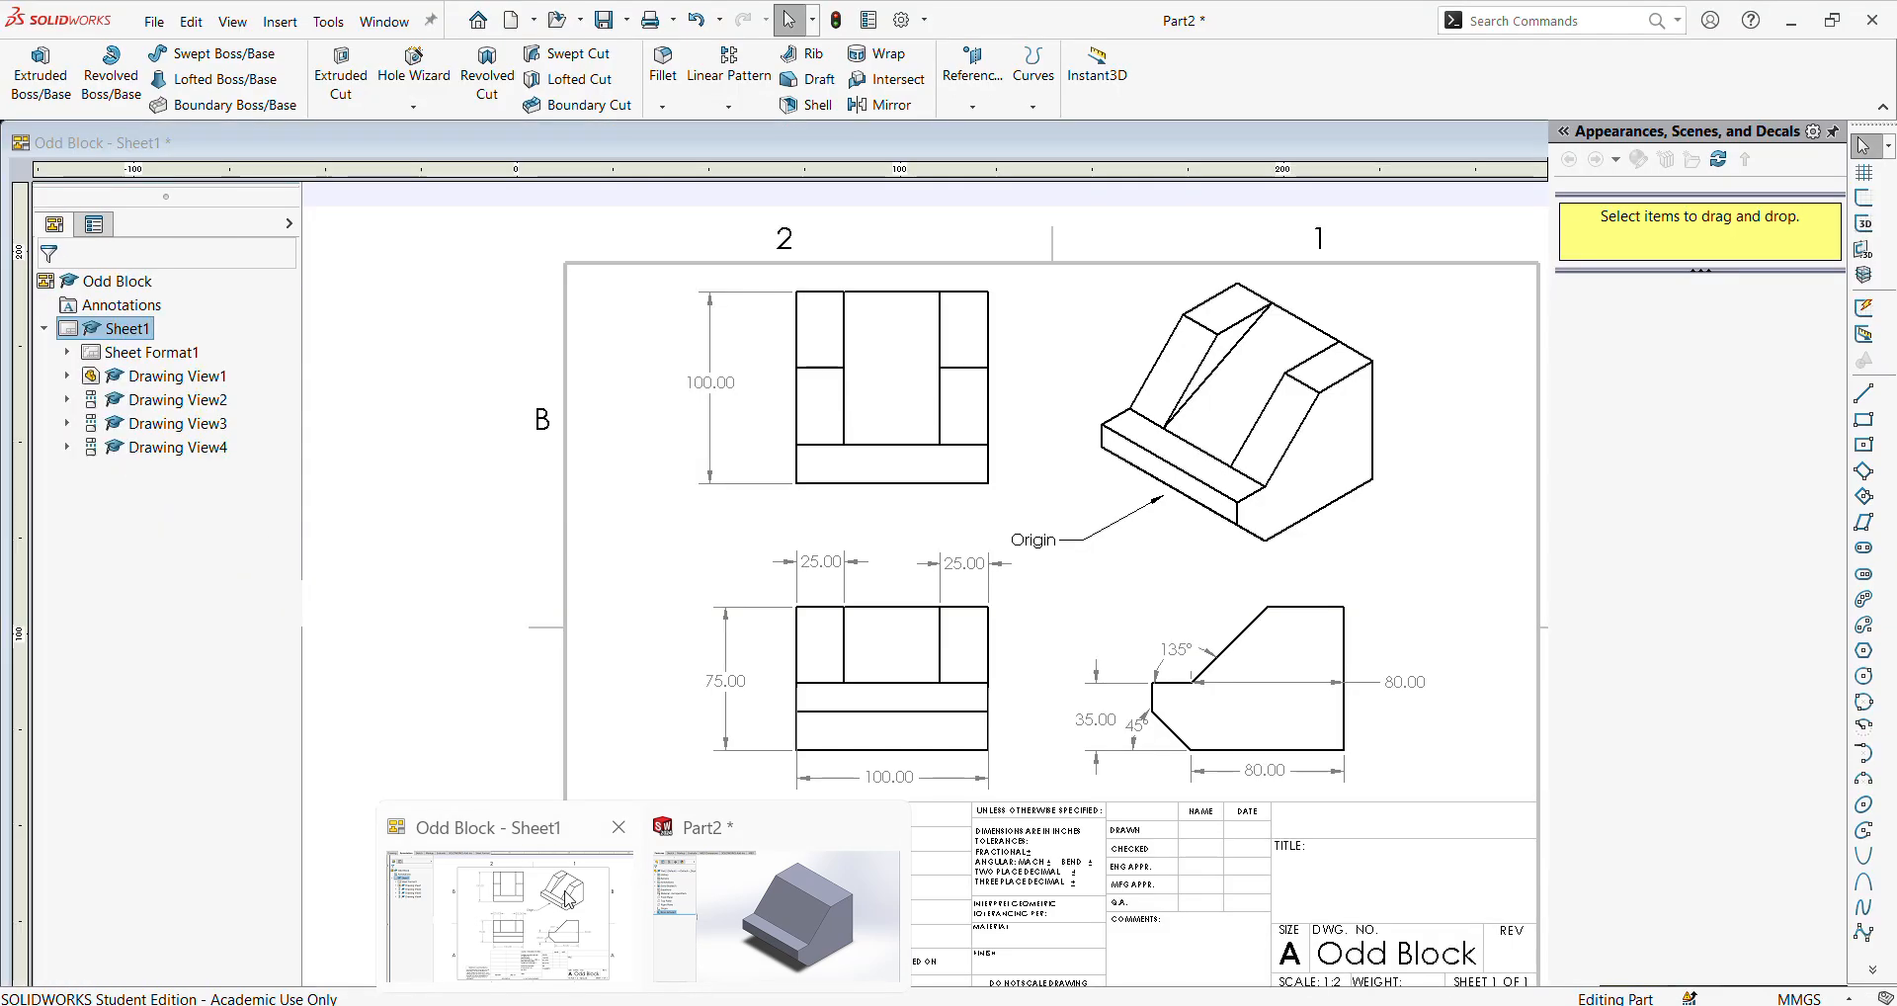
left_click(775, 909)
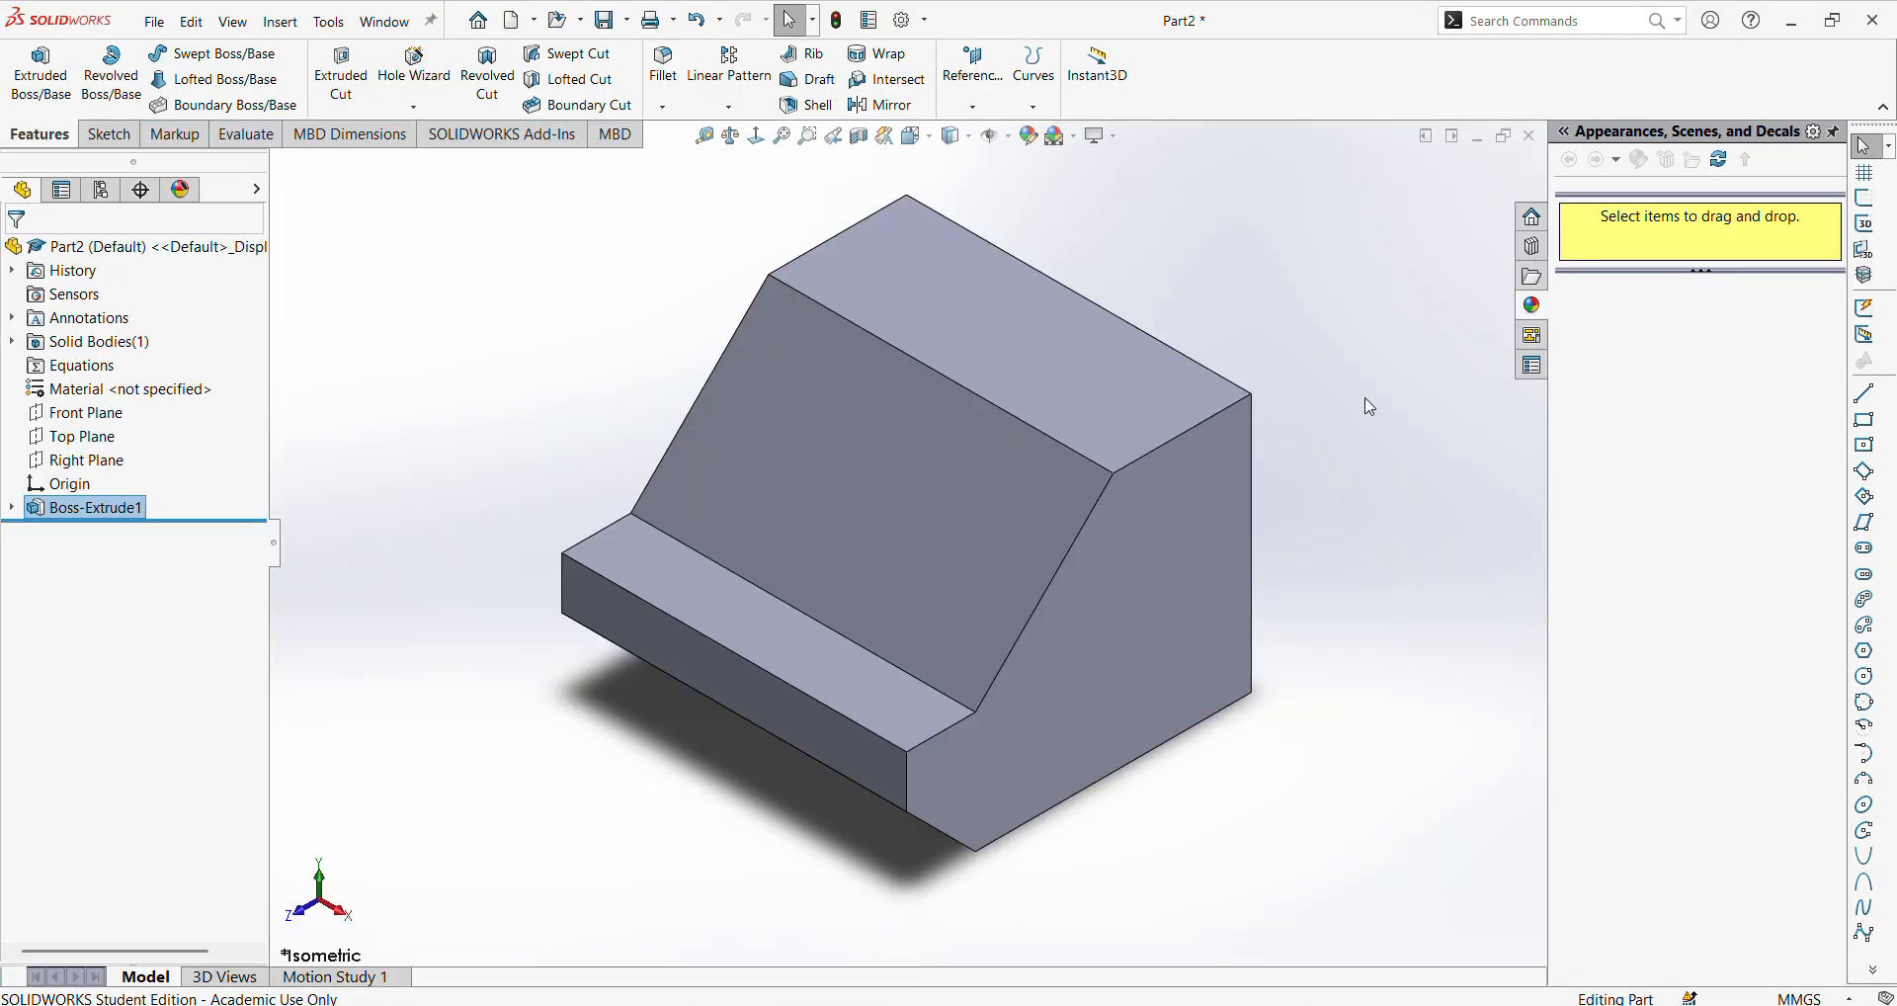
middle_click_drag(504, 594, 230, 247)
left_click(108, 135)
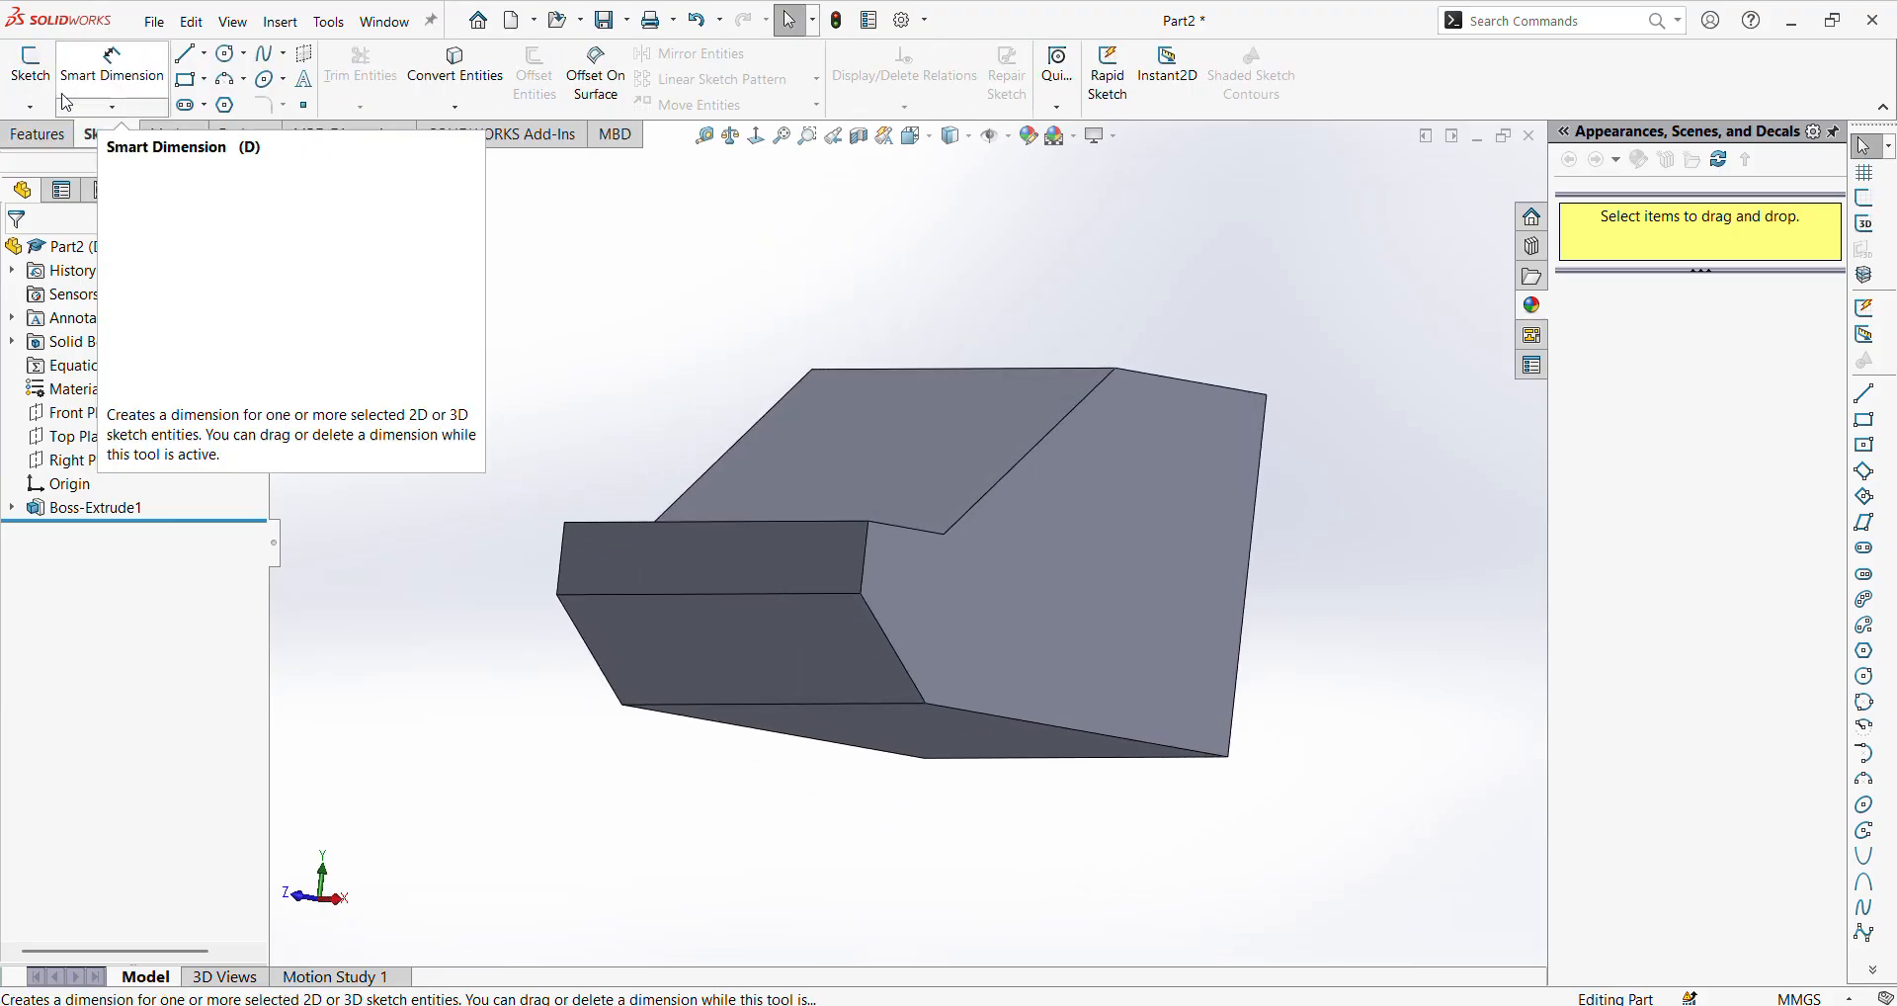
left_click(30, 64)
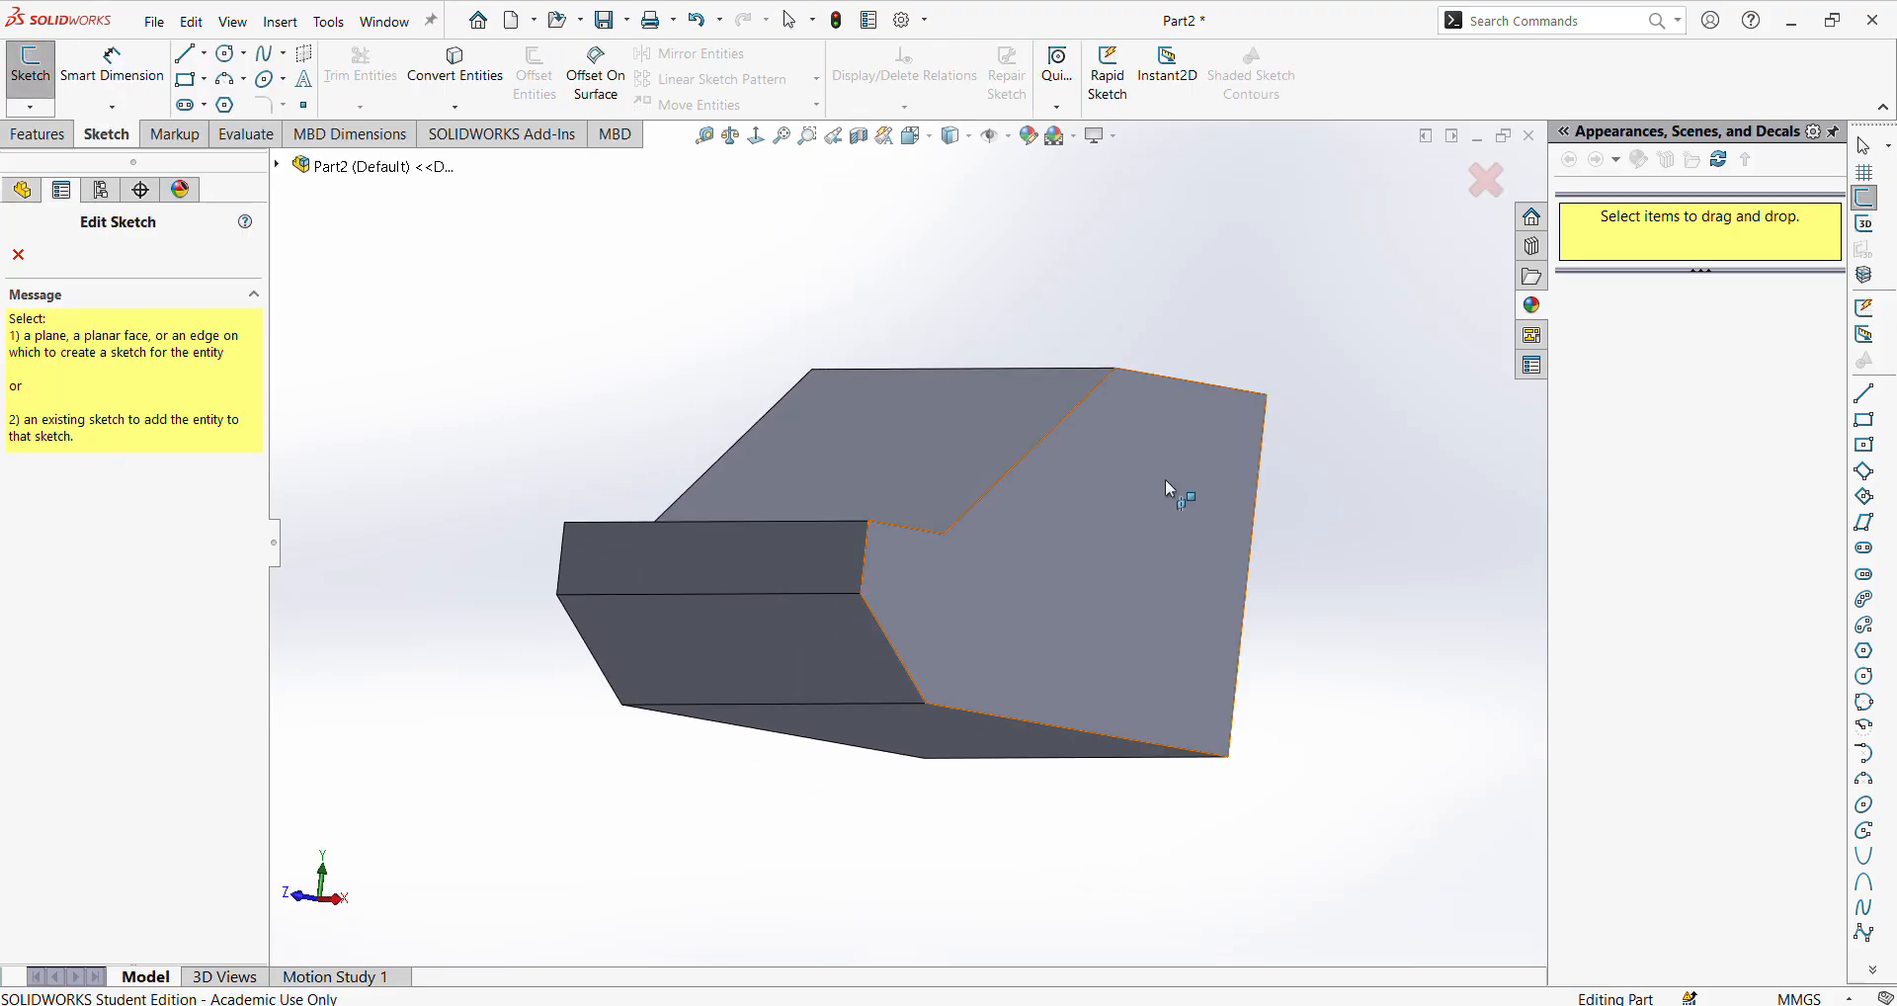
middle_click_drag(1334, 373, 1241, 465)
middle_click_drag(897, 513, 1166, 508)
left_click(1142, 504)
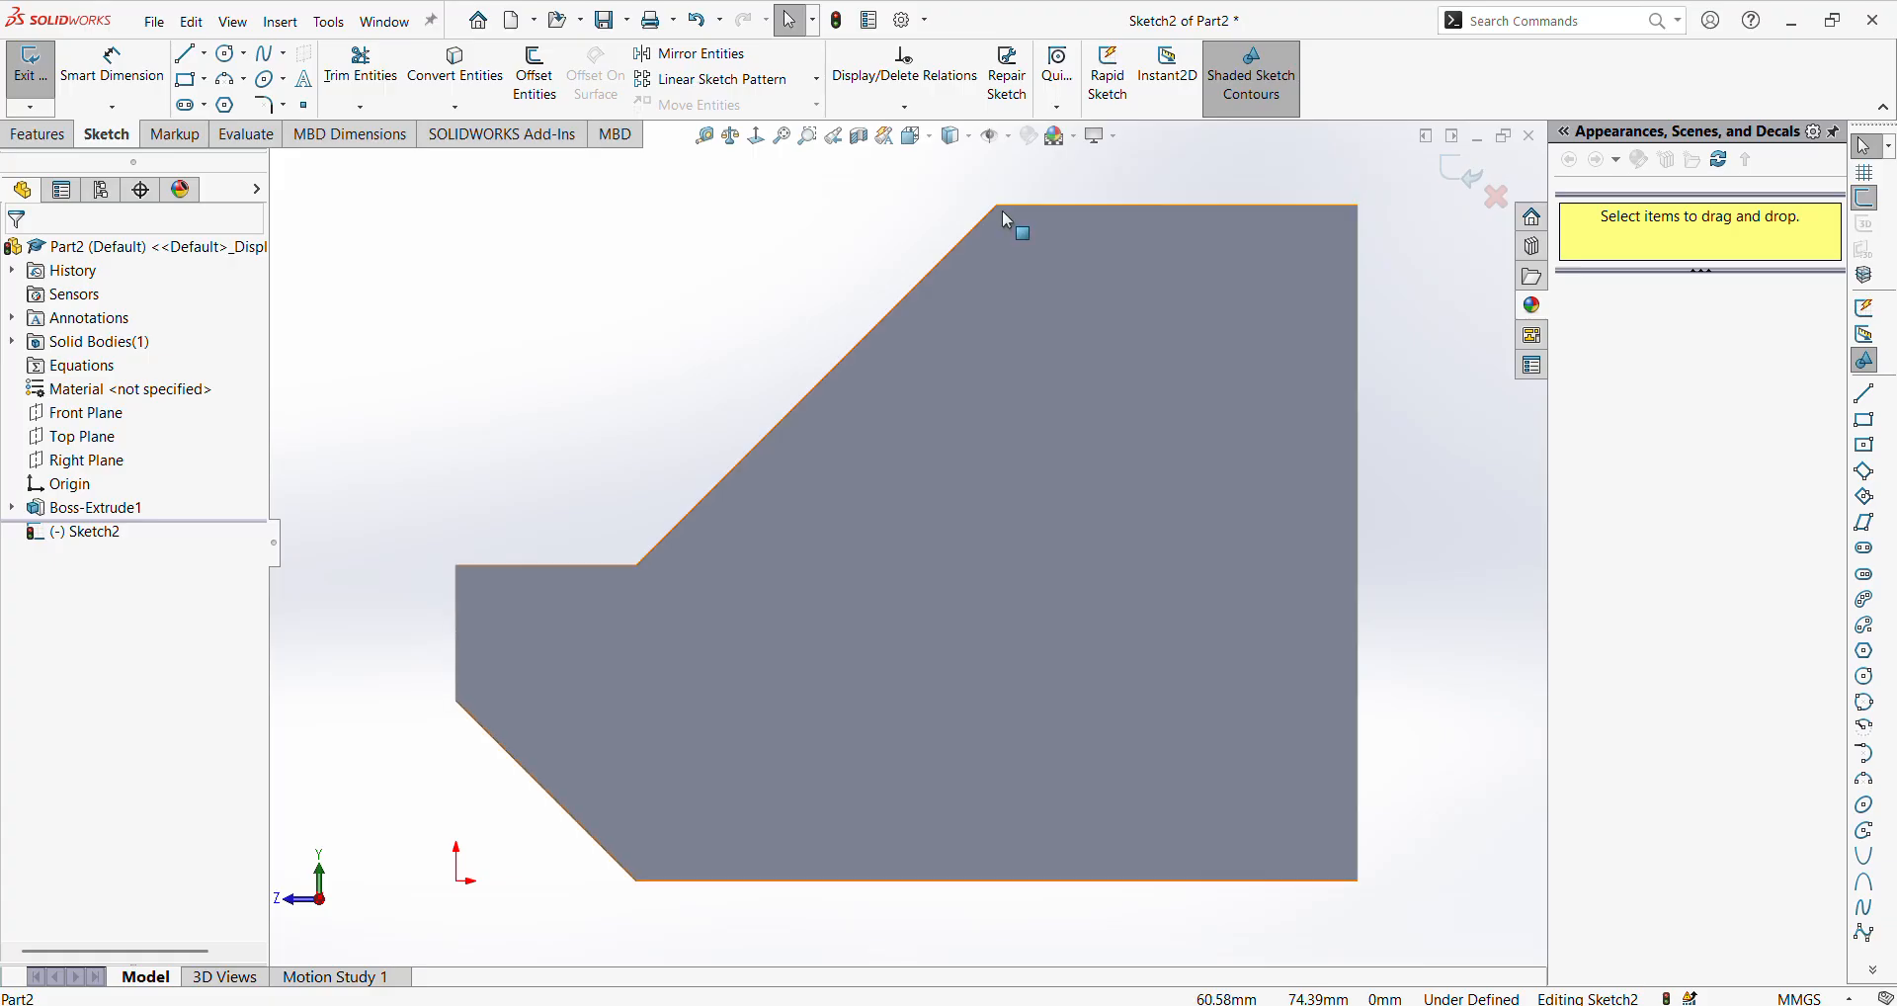
Sketch a closed triangle on the +X side face joining the rear top corner, the ledge's inner corner and the slope's upper corner
middle_click_drag(839, 248, 988, 309)
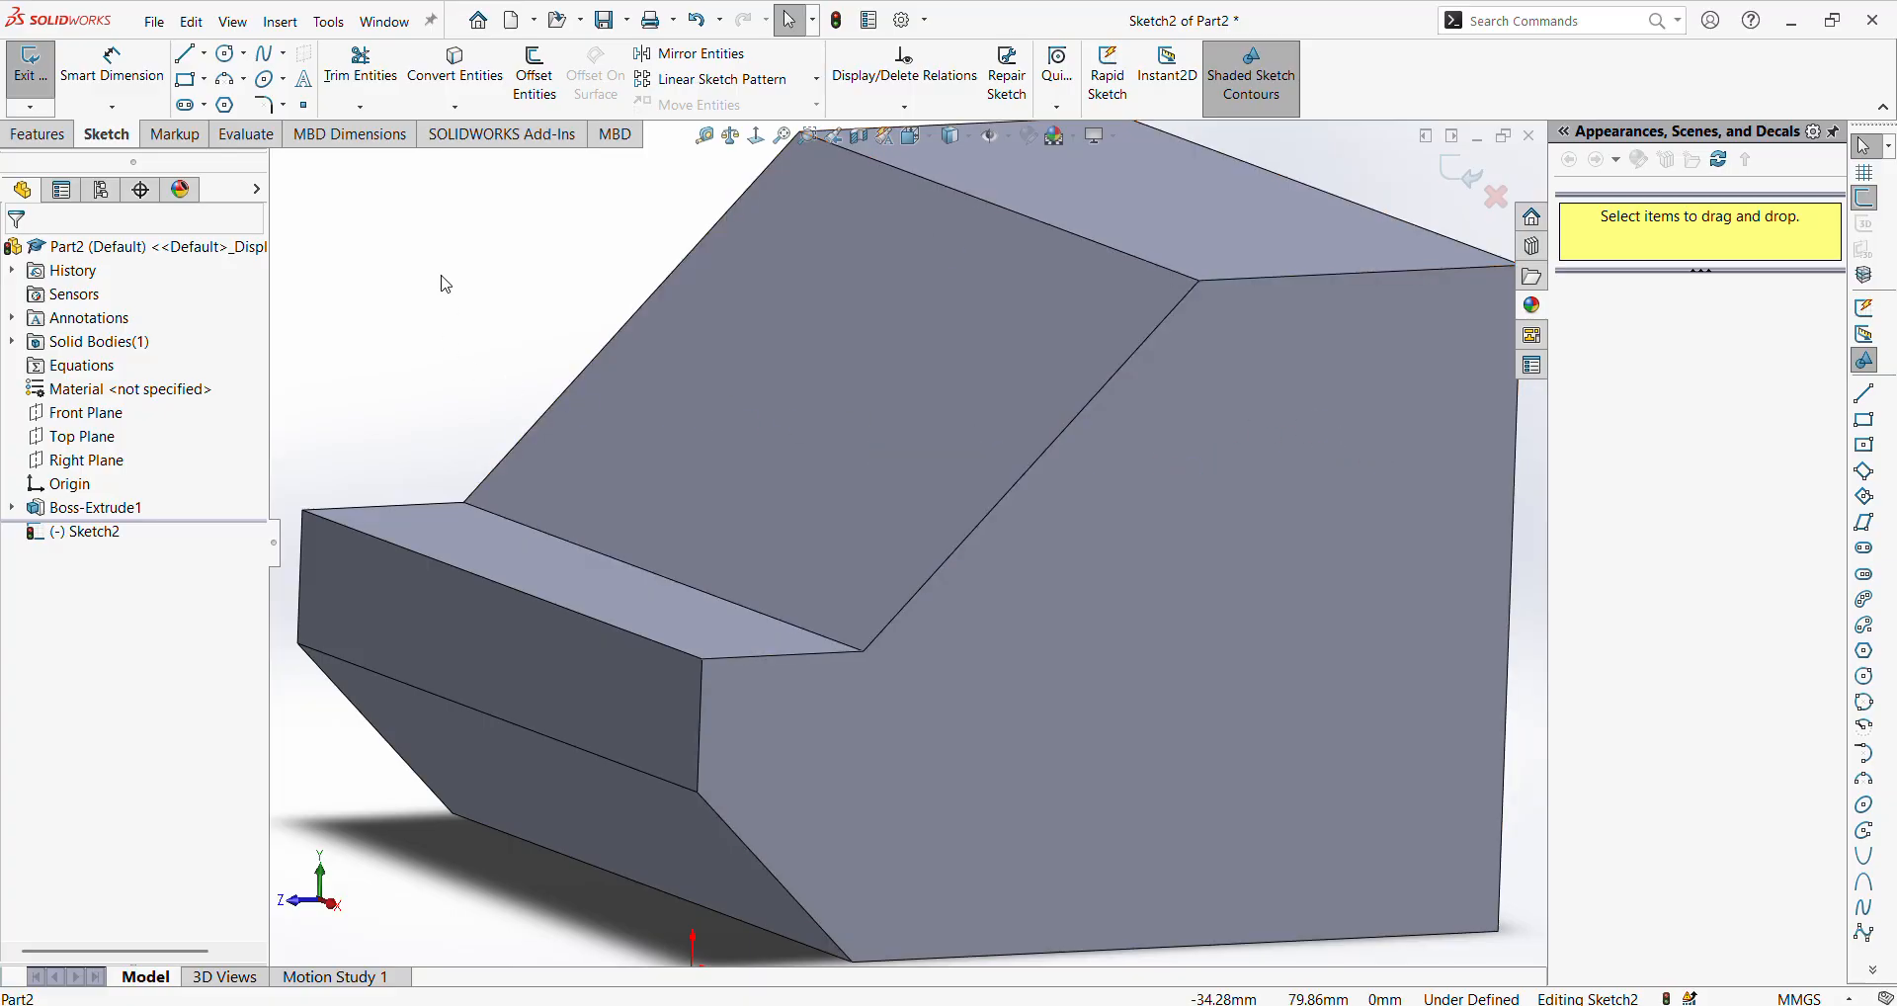
key("f")
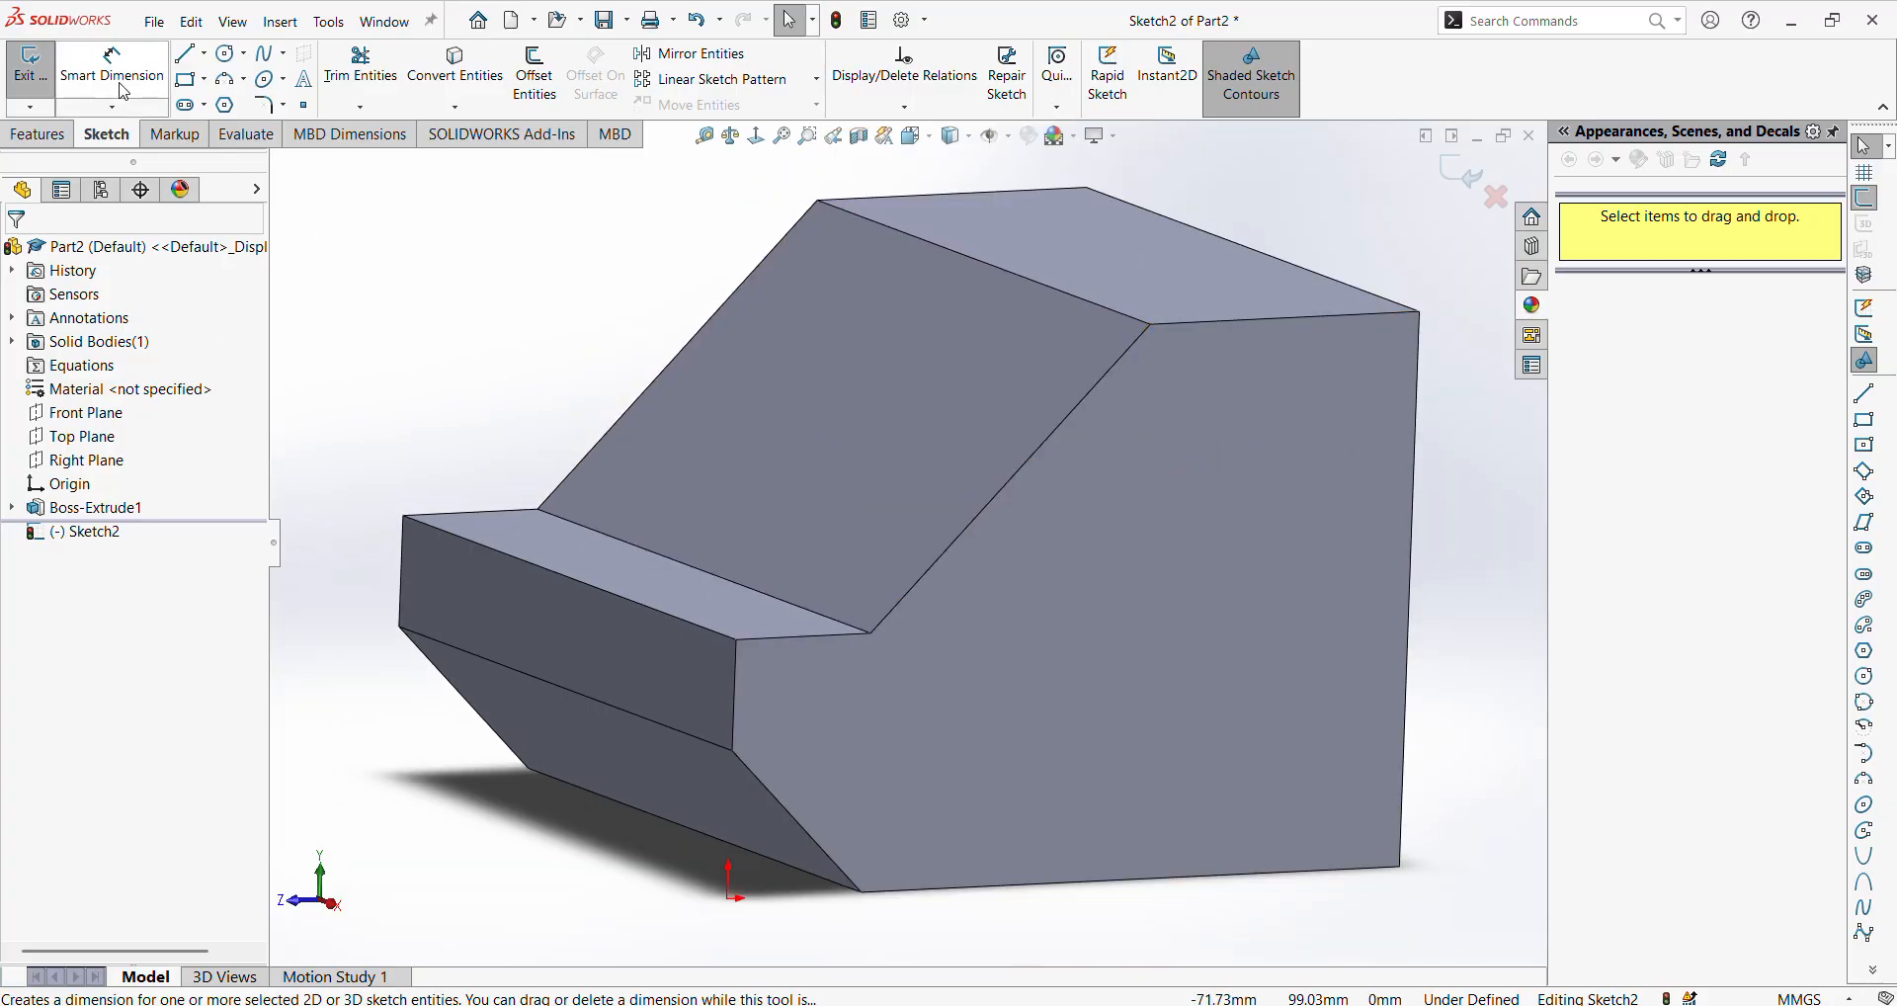
left_click(185, 53)
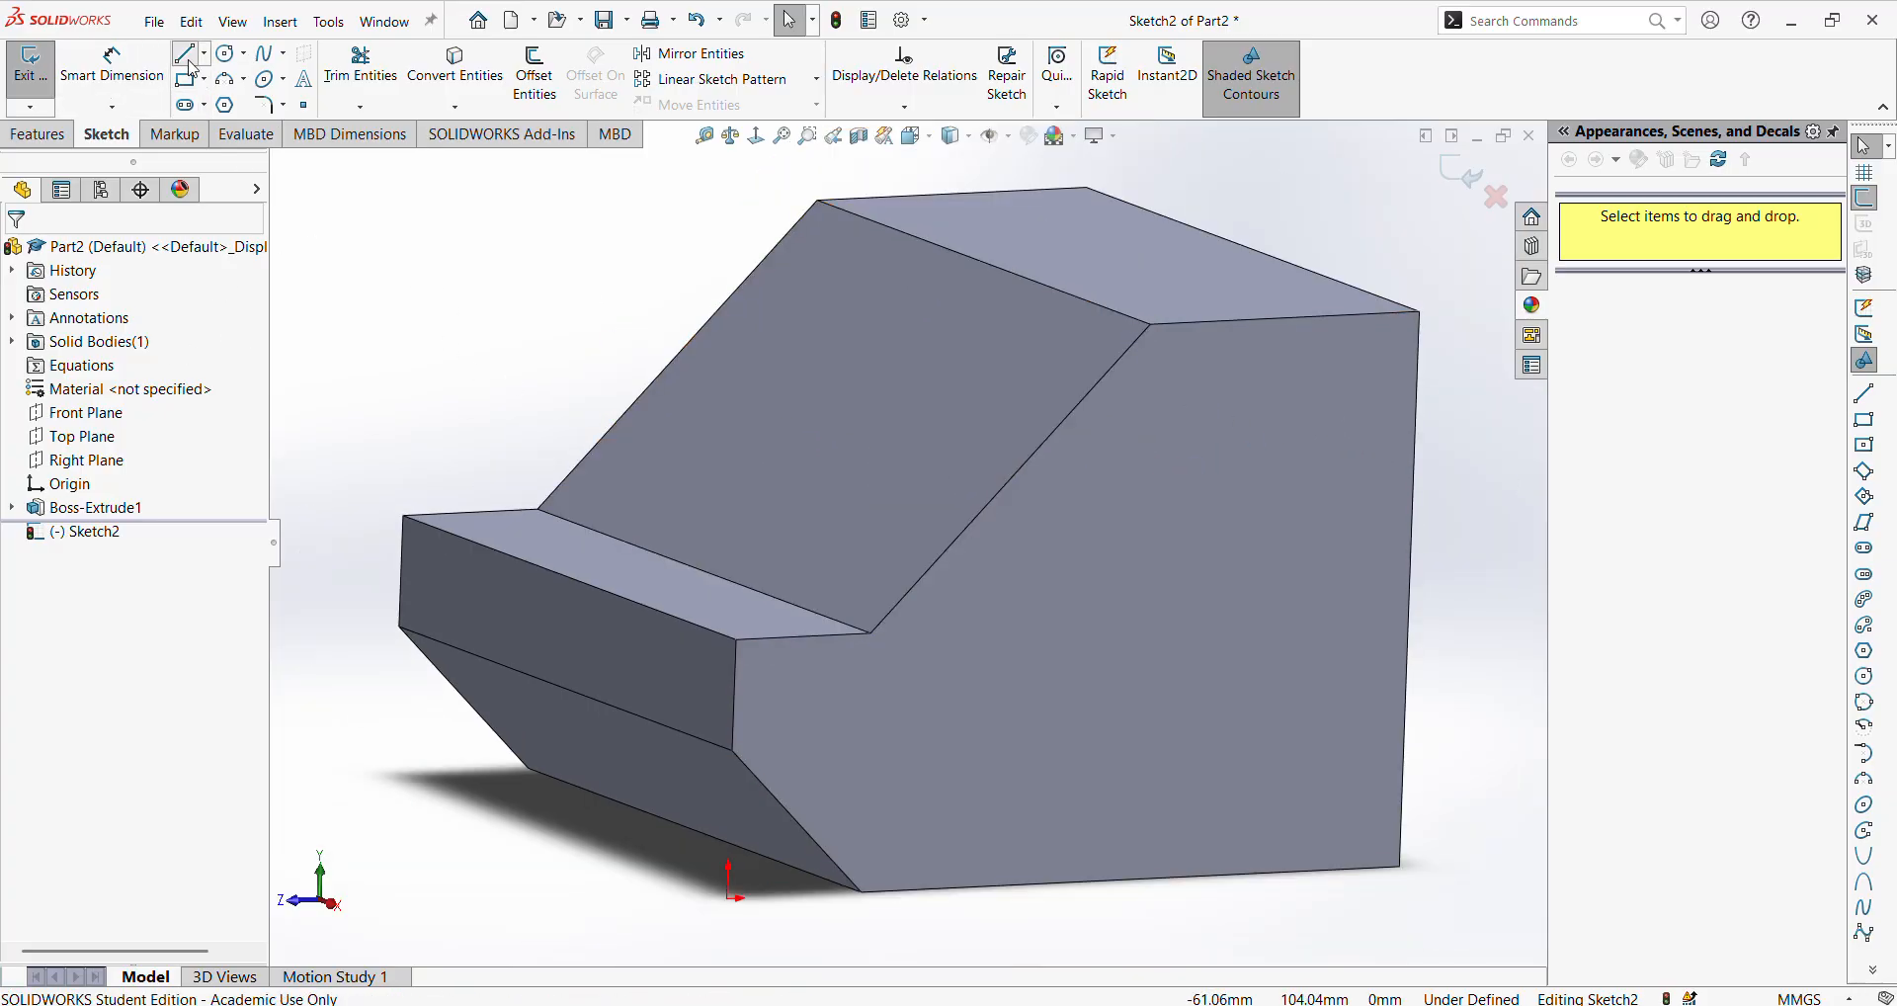
left_click(1421, 312)
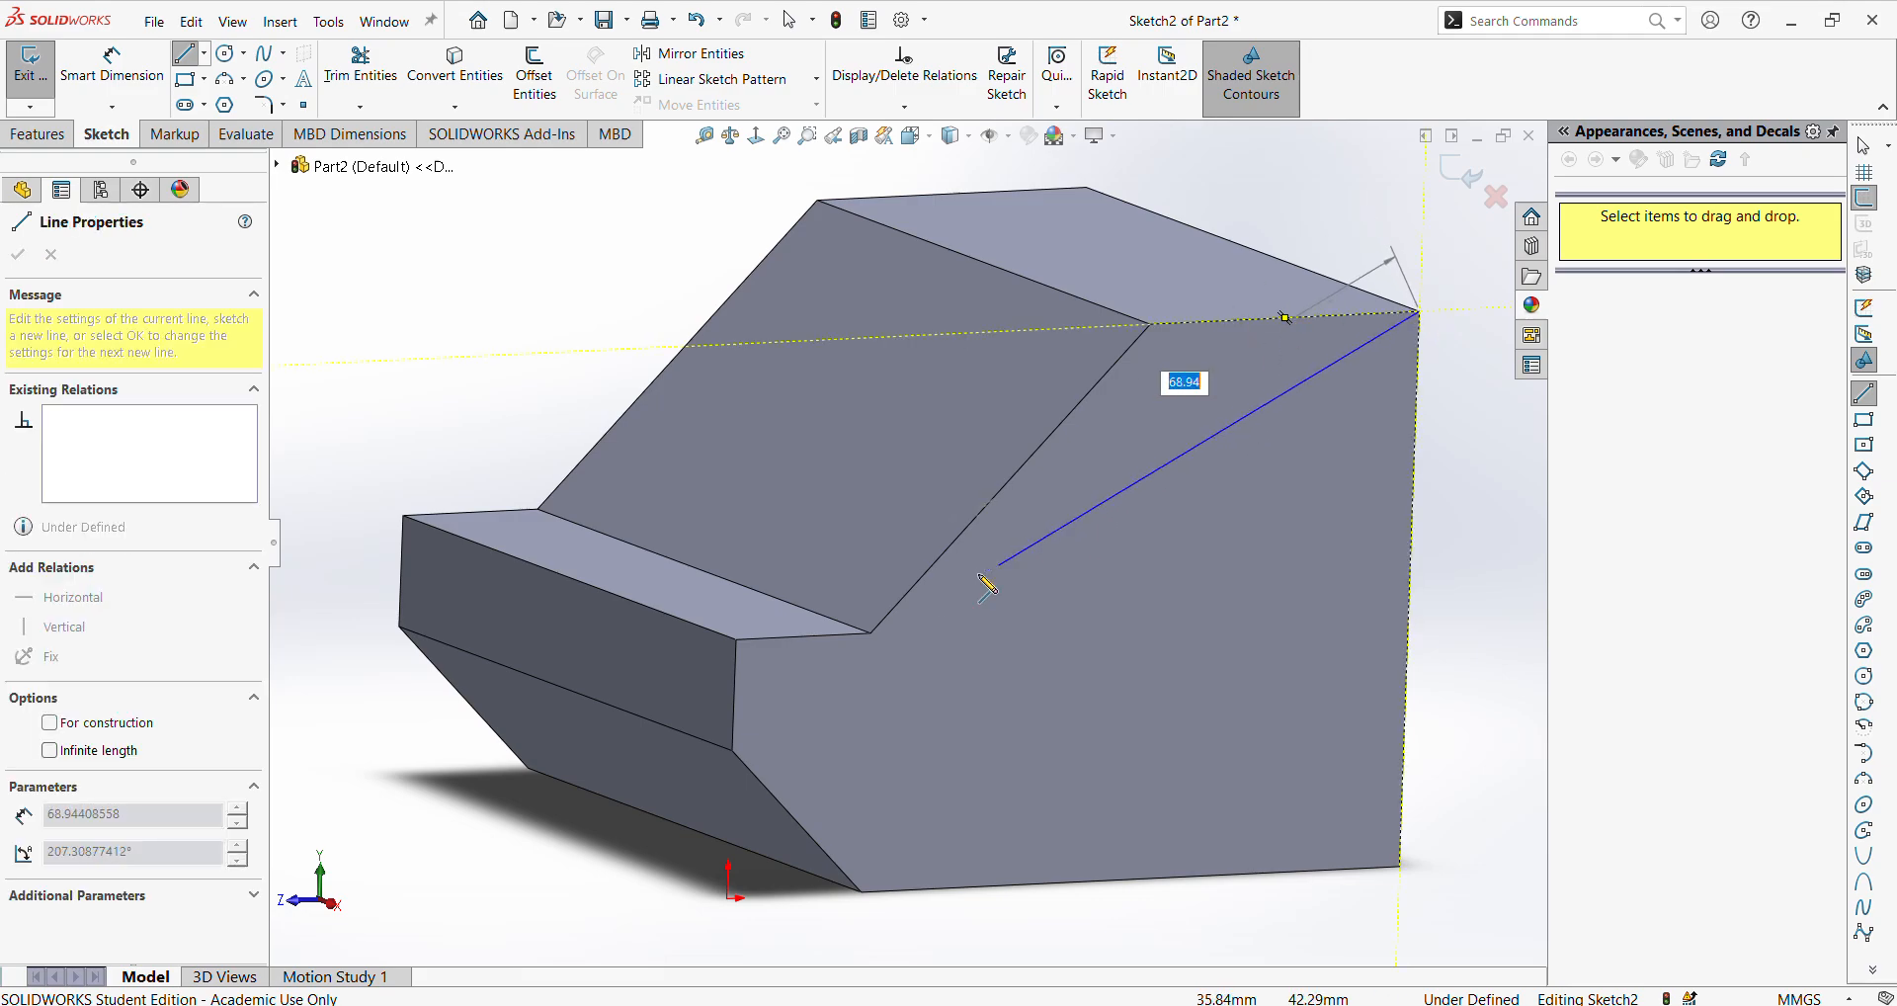
double_click(871, 632)
left_click(1151, 324)
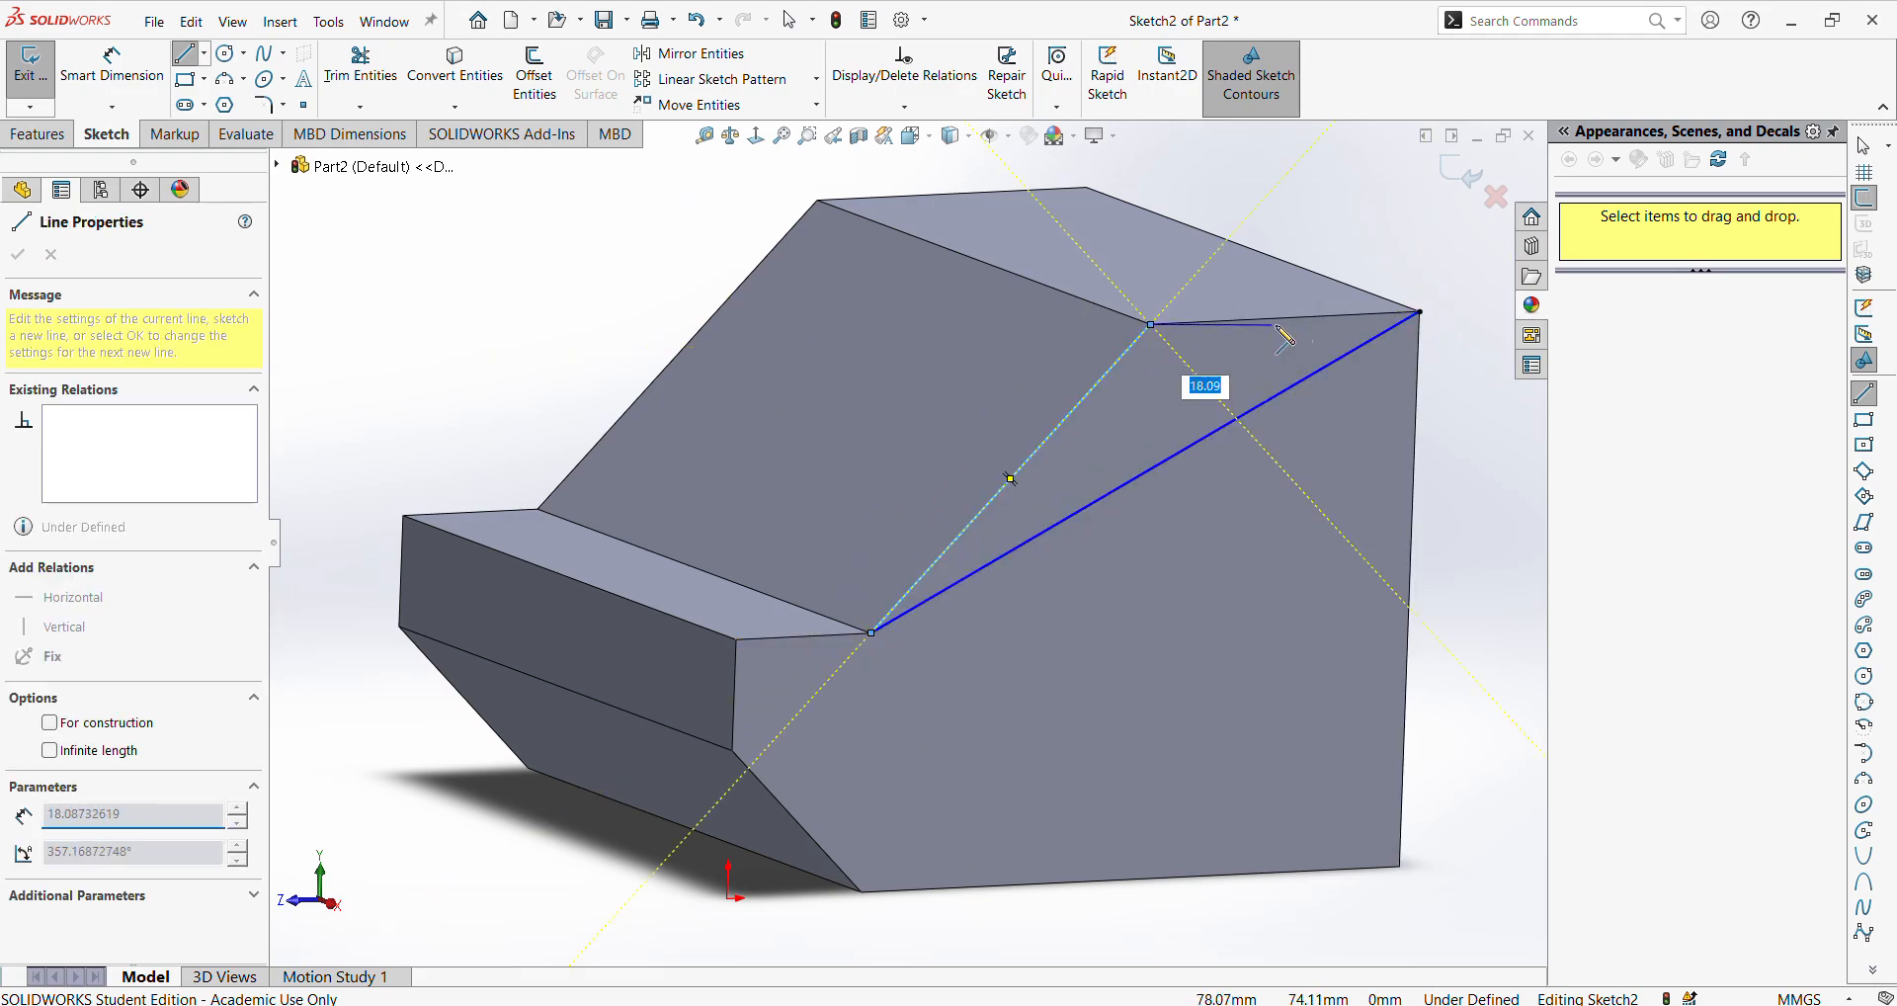
left_click(1421, 313)
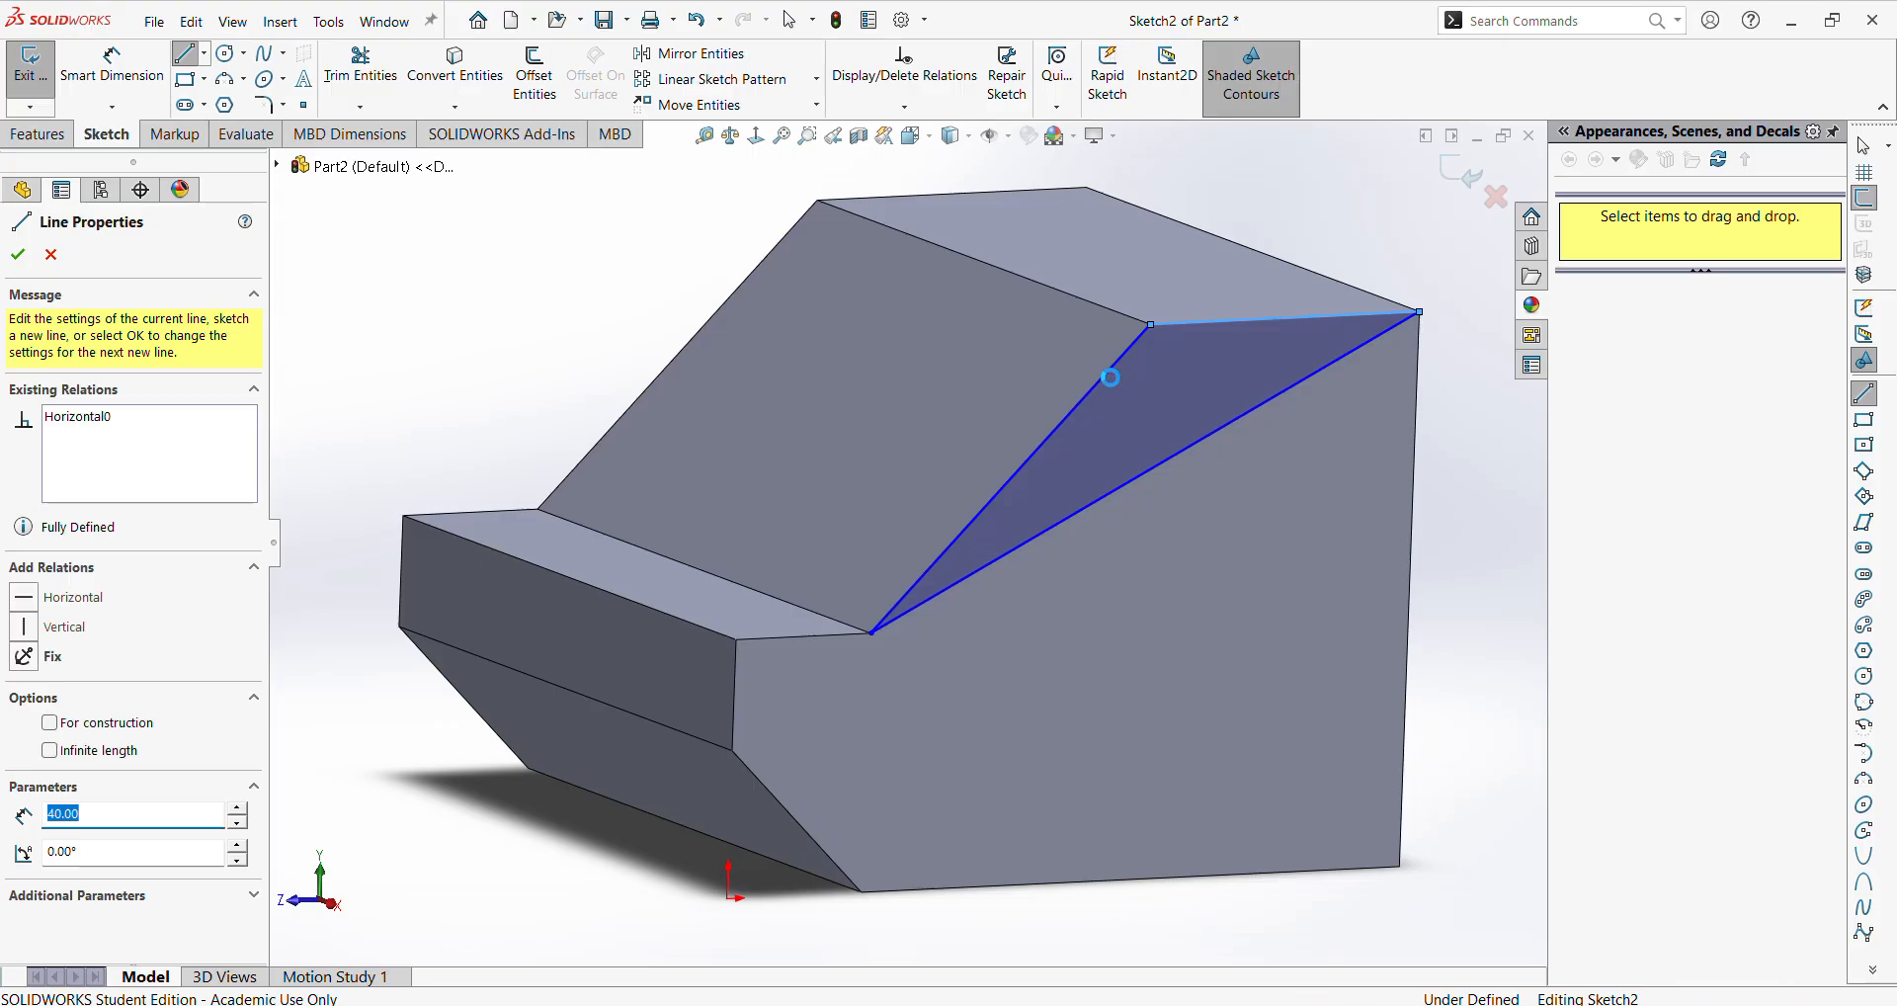
key("Escape")
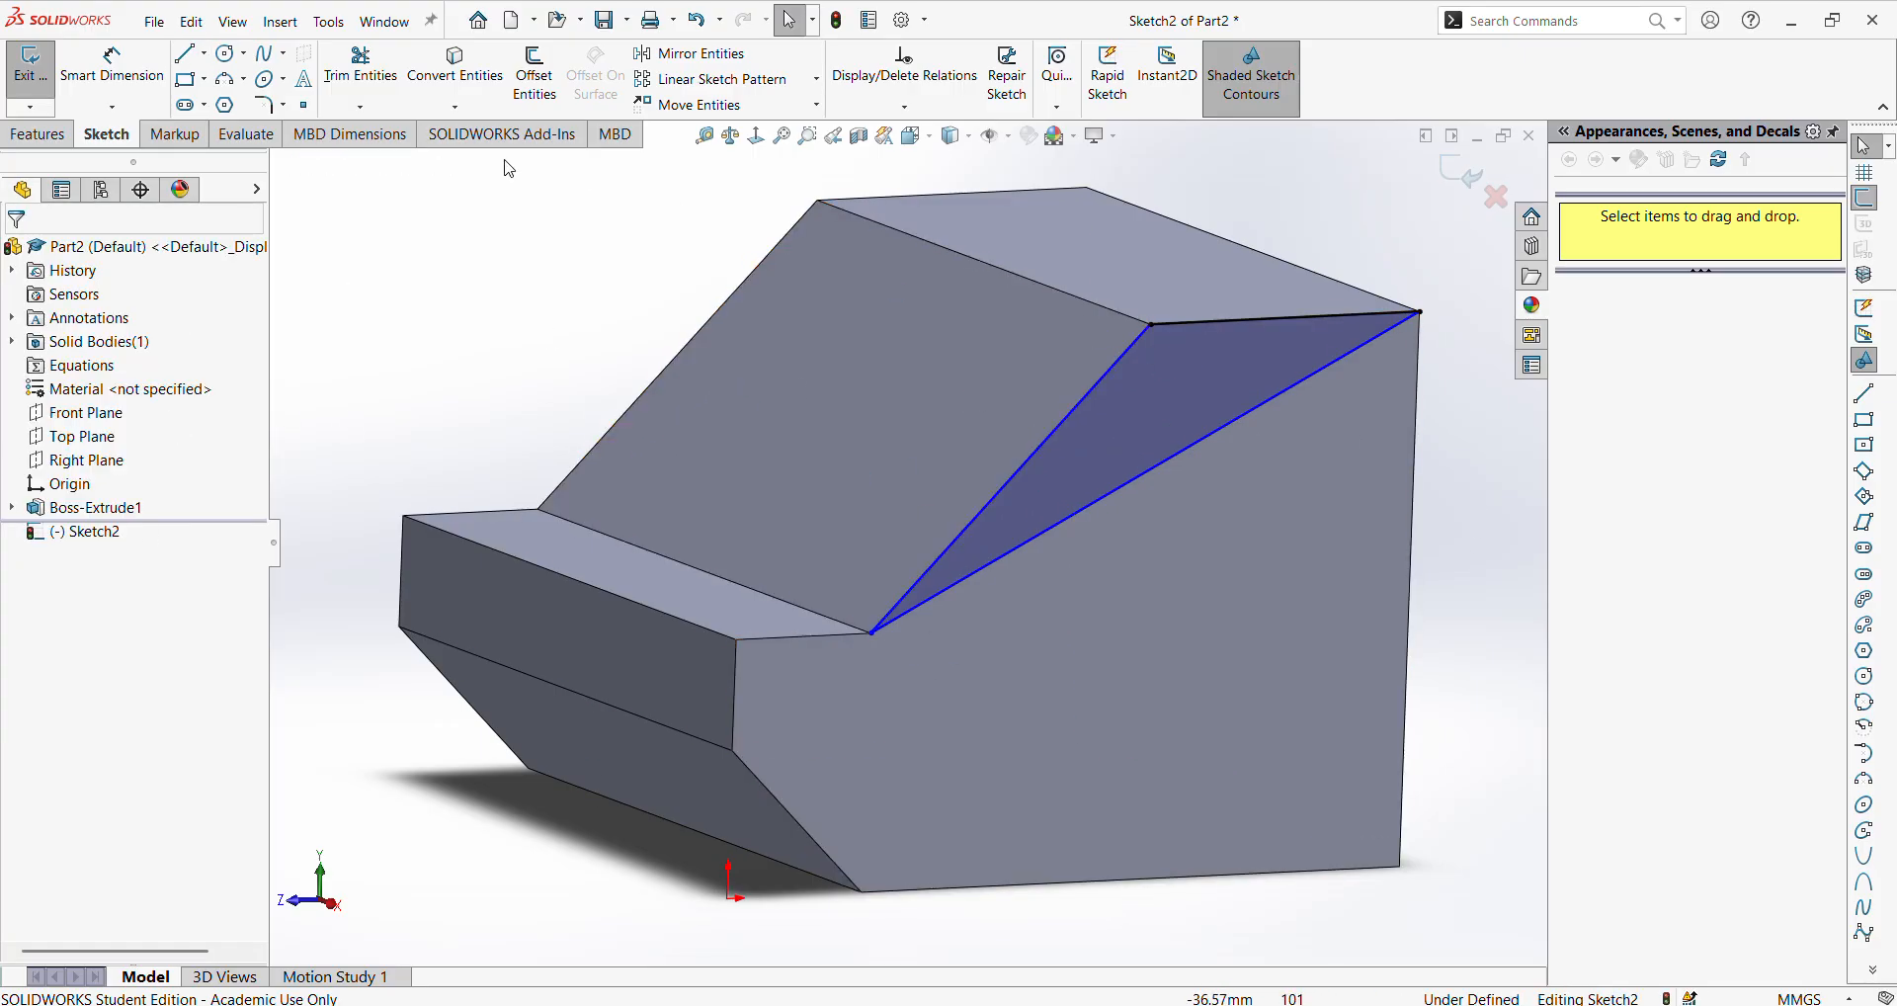
Cut-extrude the triangle 50 mm blind, starting from a 25 mm offset reversed into the block
left_click(38, 135)
left_click(314, 93)
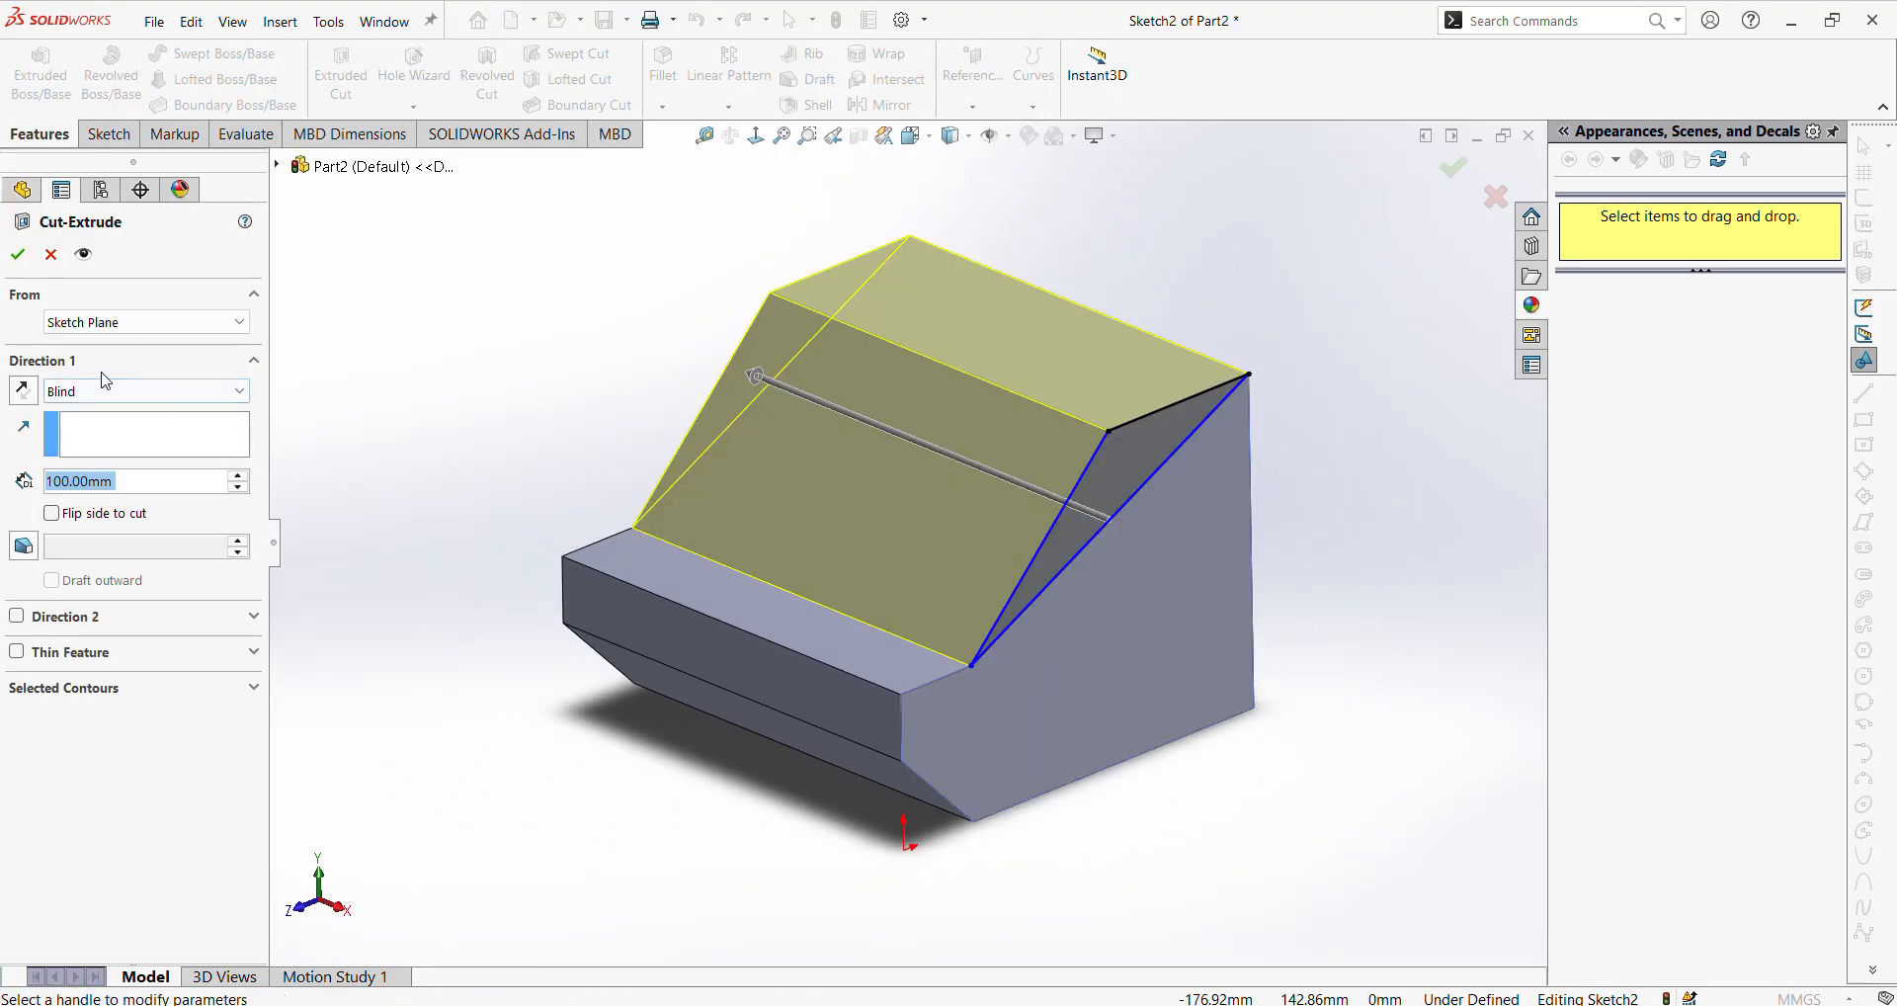
left_click(126, 323)
left_click(124, 396)
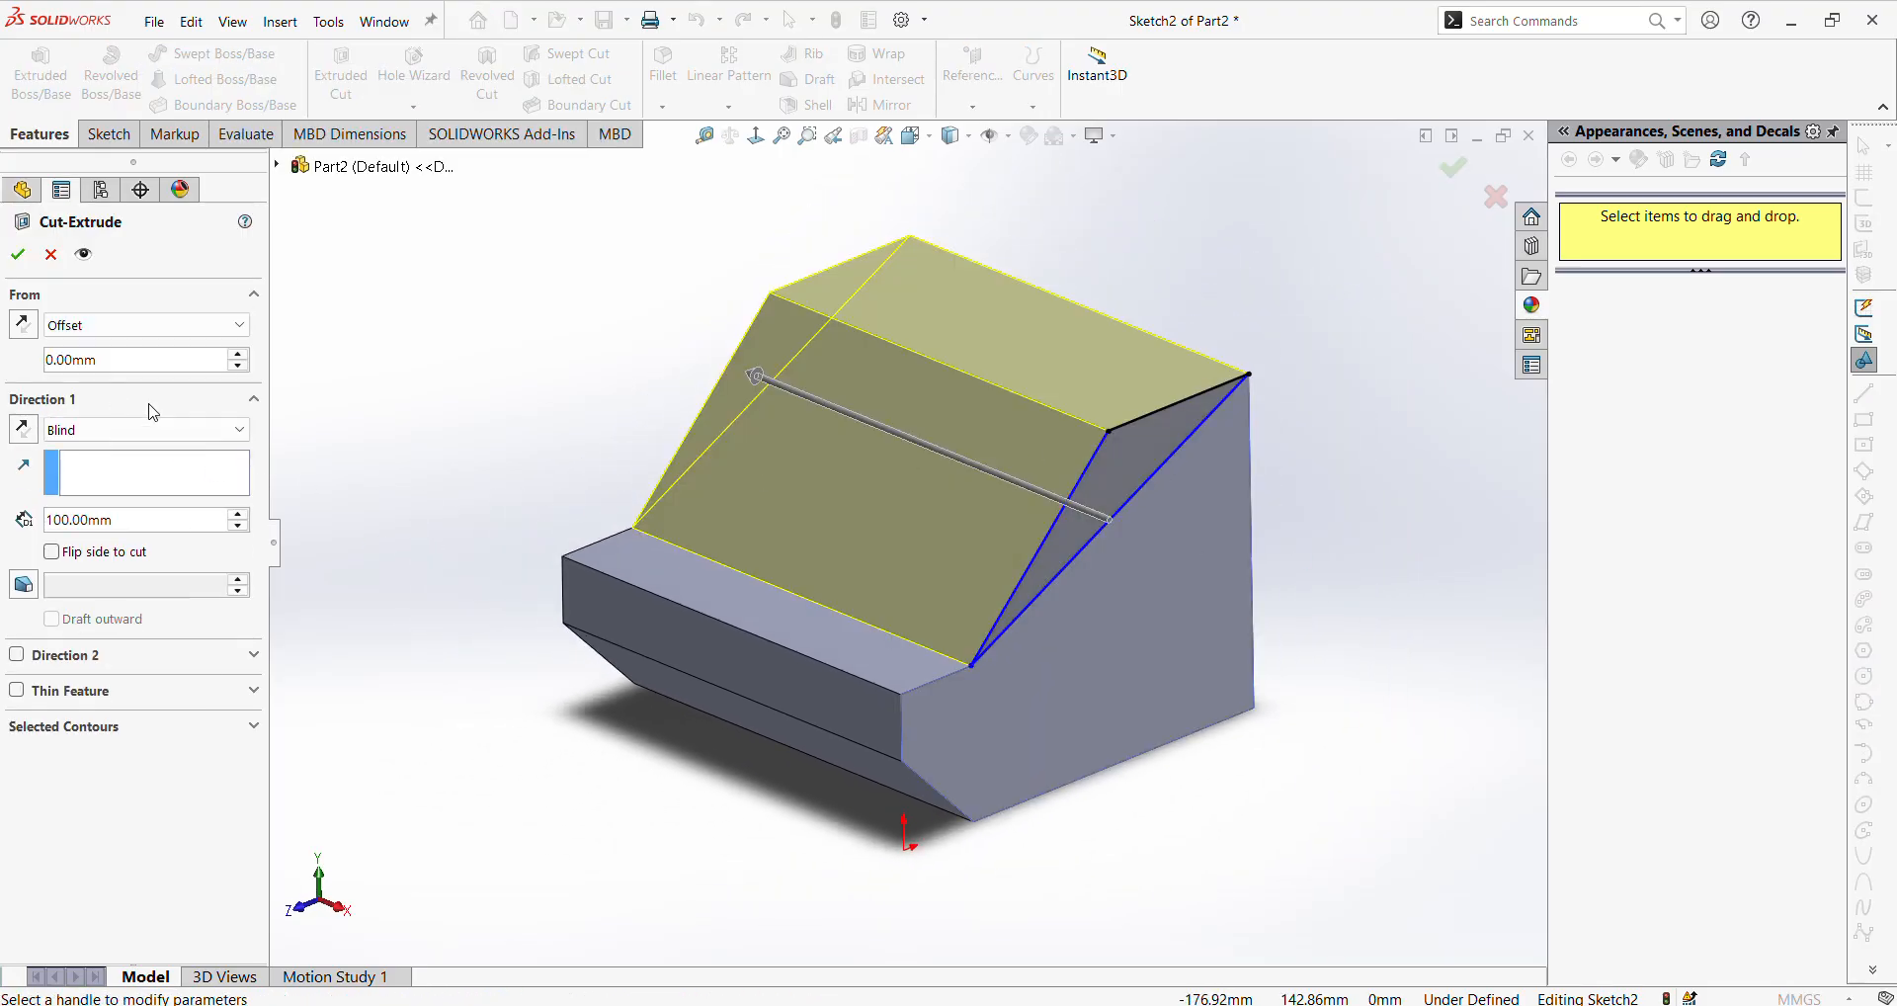
left_click_drag(105, 360, 12, 368)
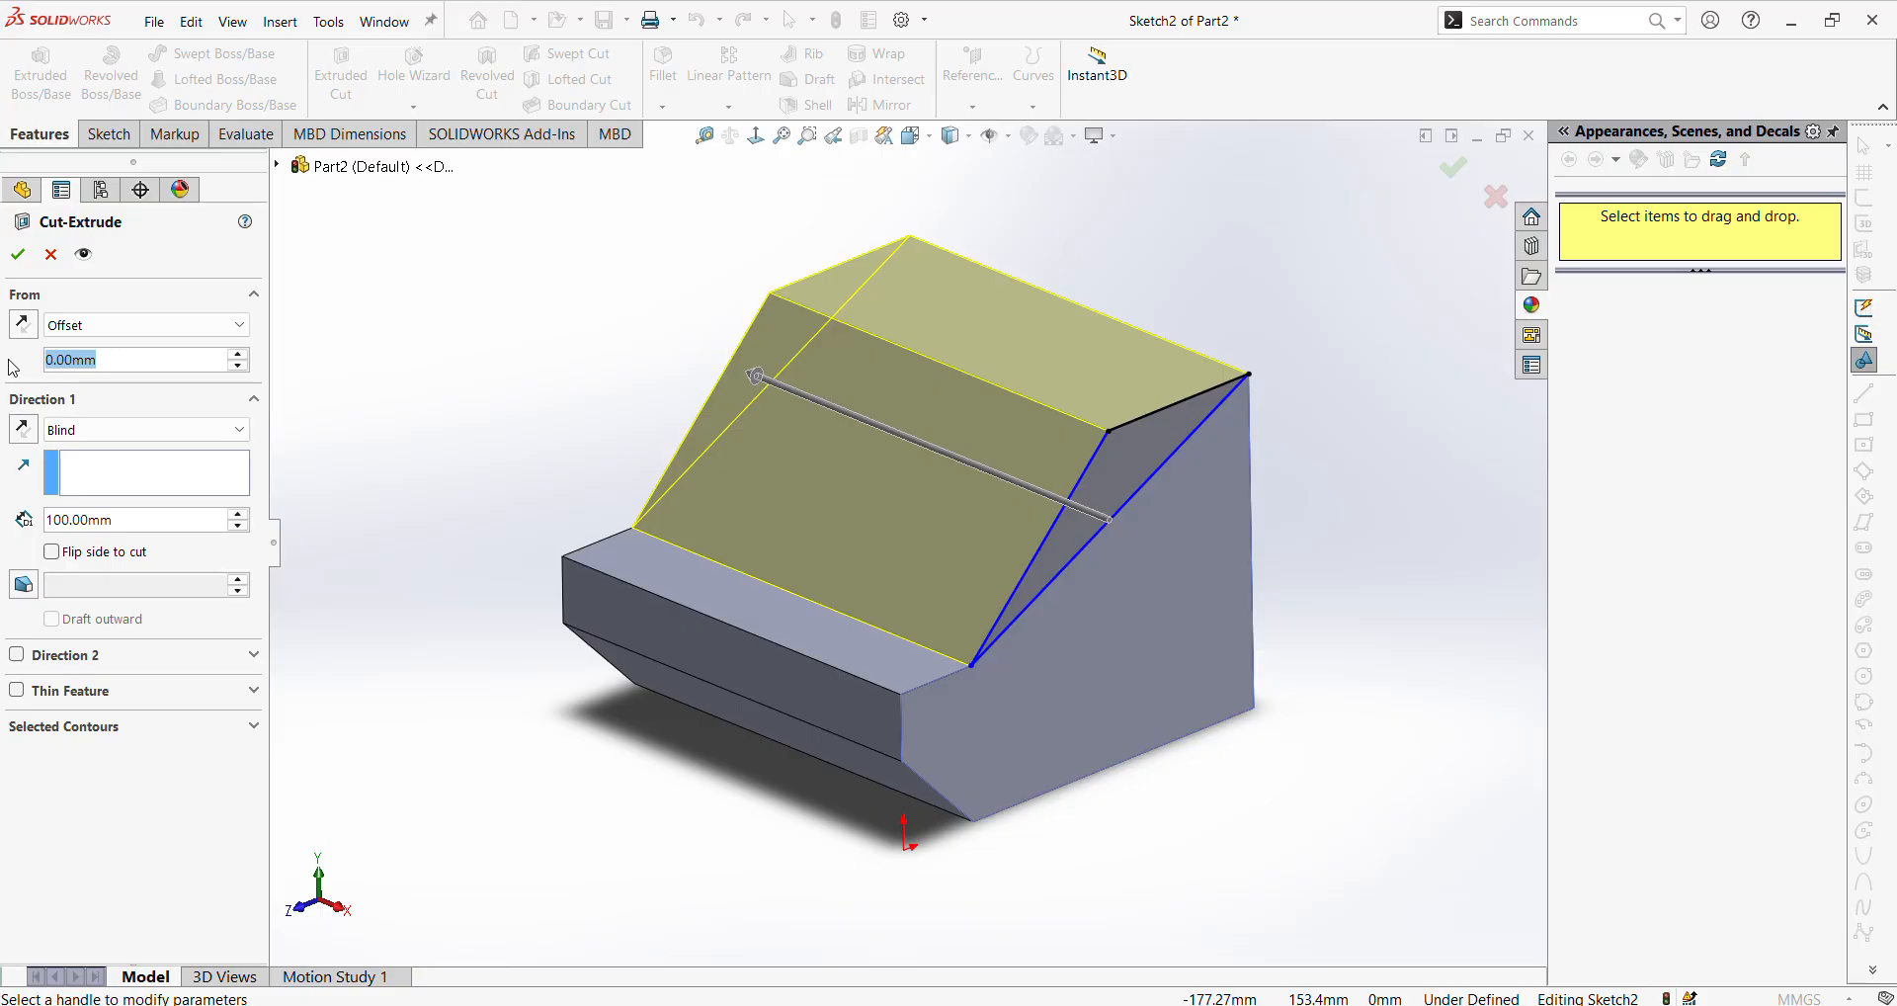
type("25")
key("Return")
left_click(23, 323)
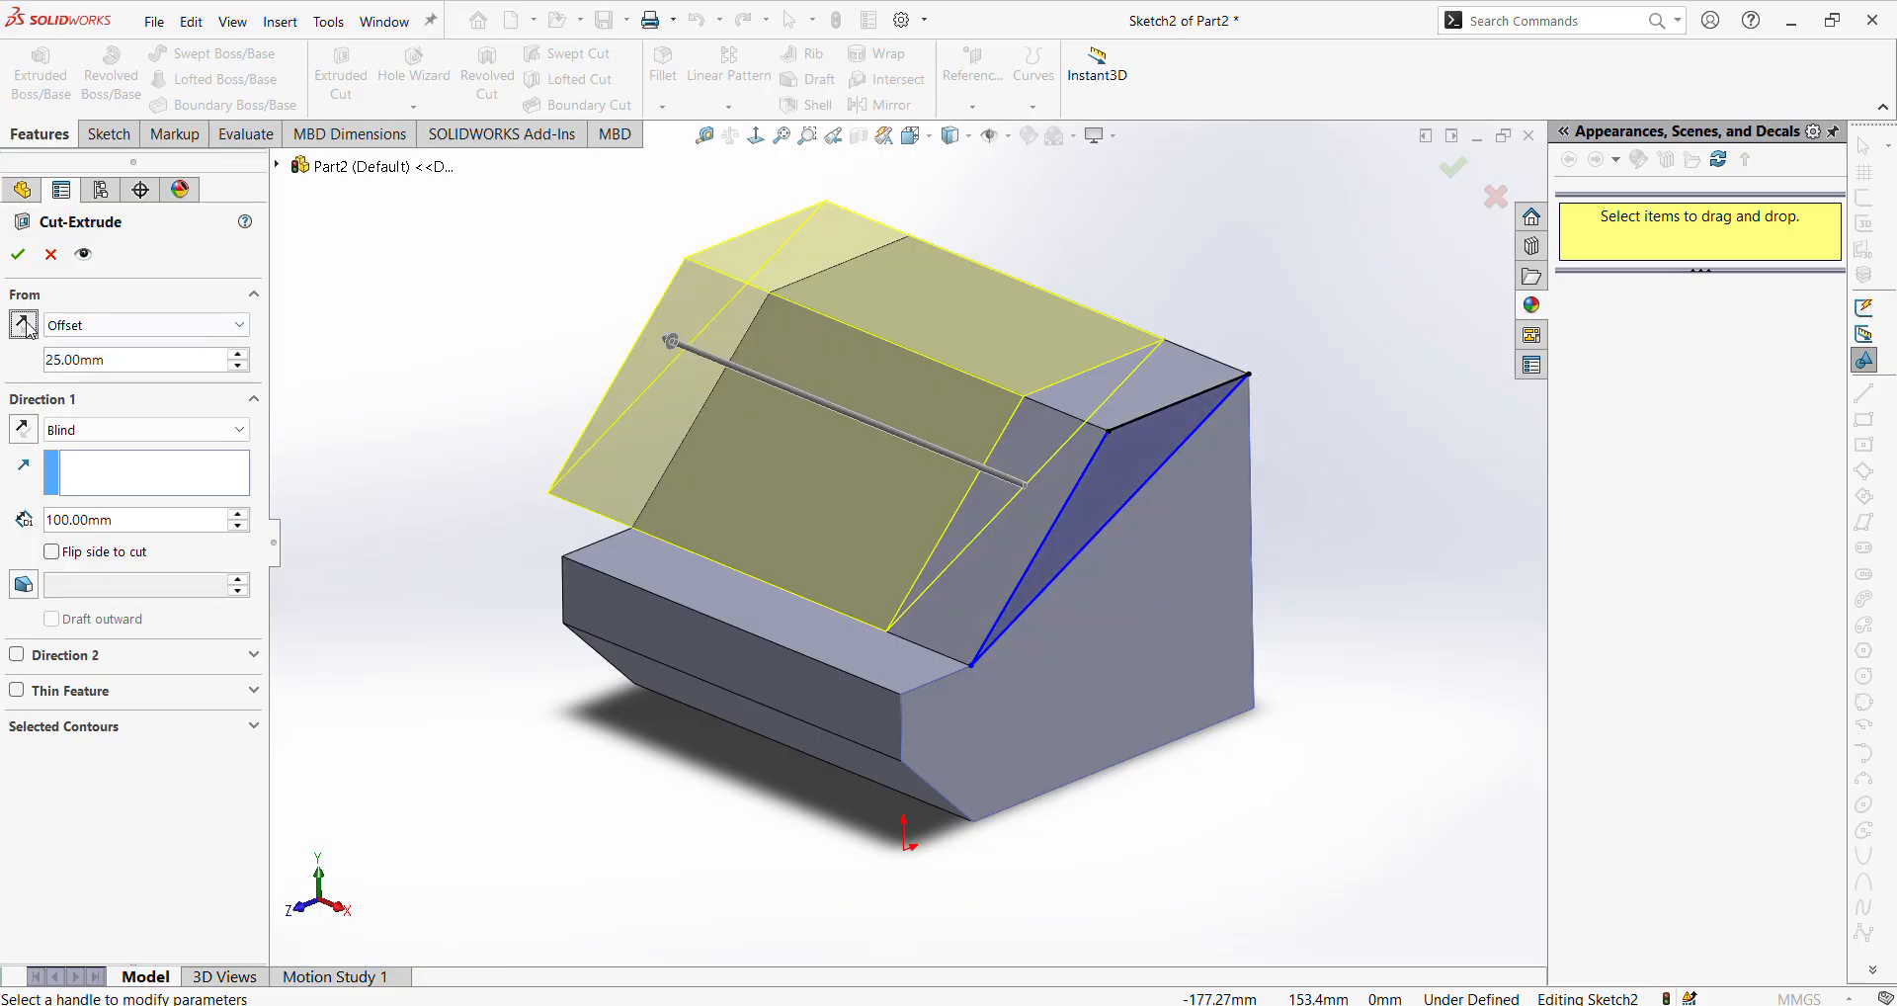
left_click_drag(114, 516, 5, 531)
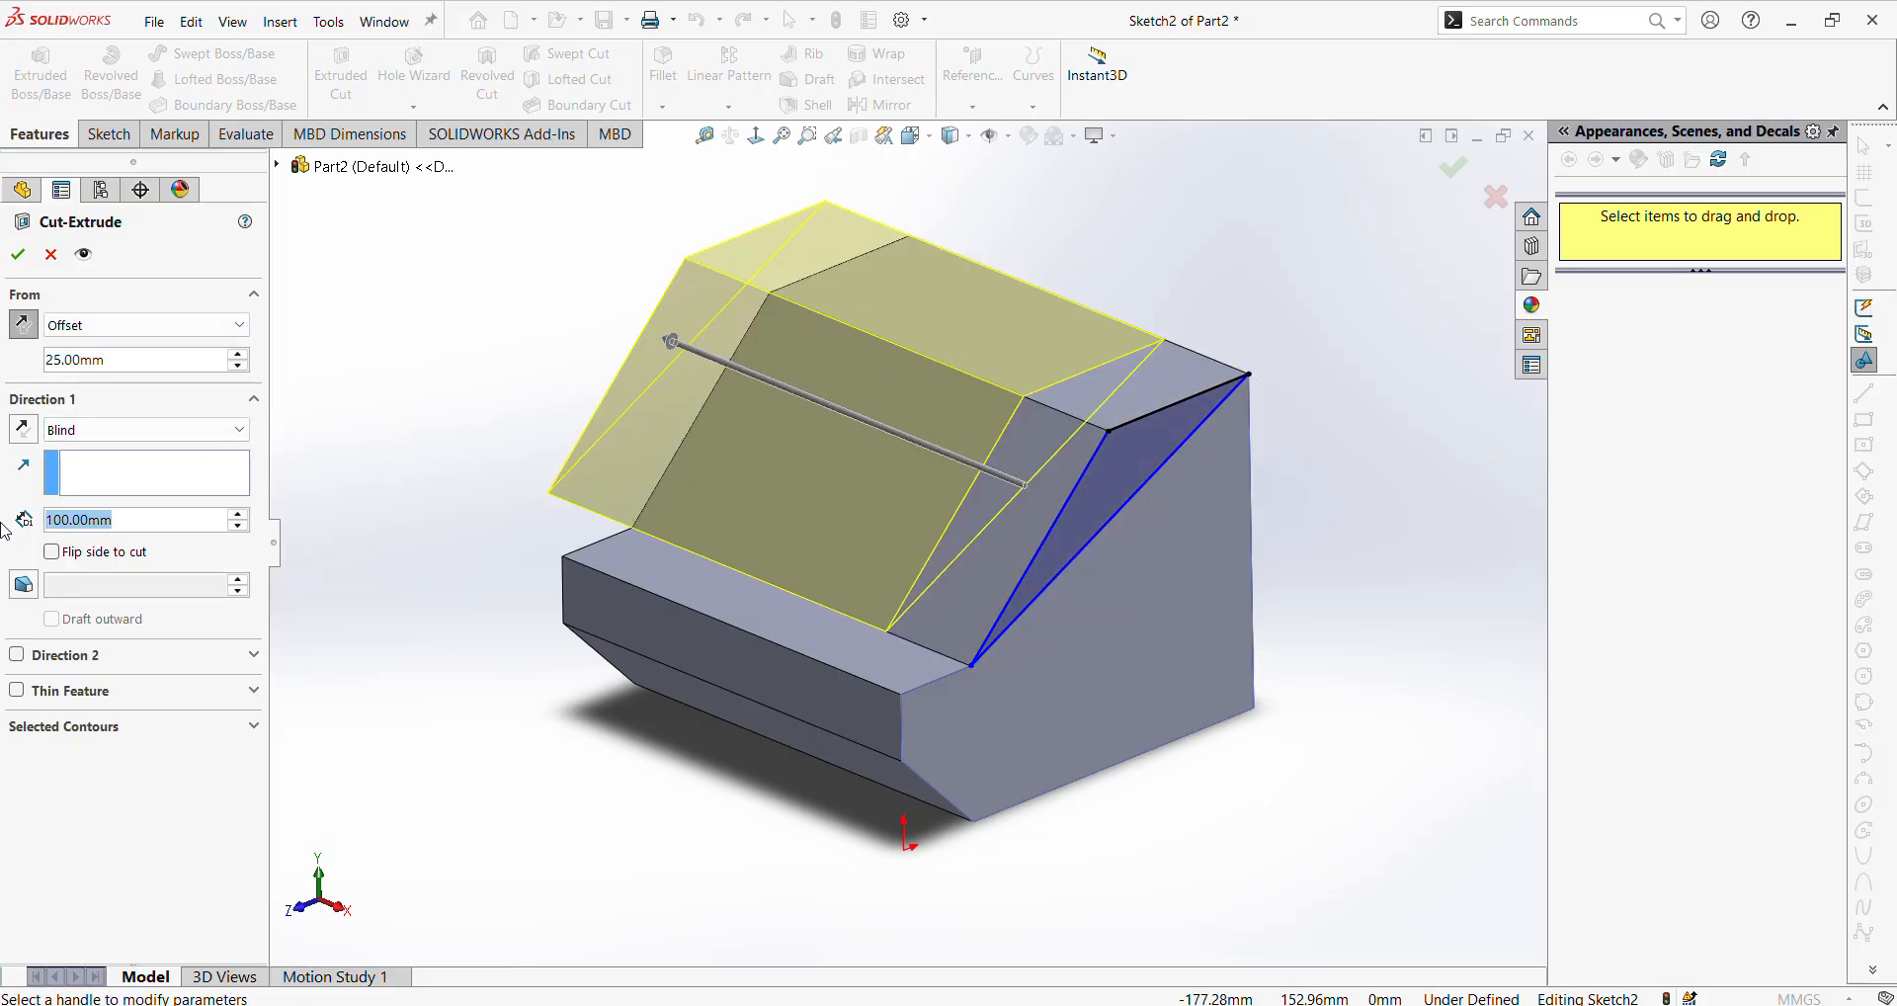
type("50")
key("Return")
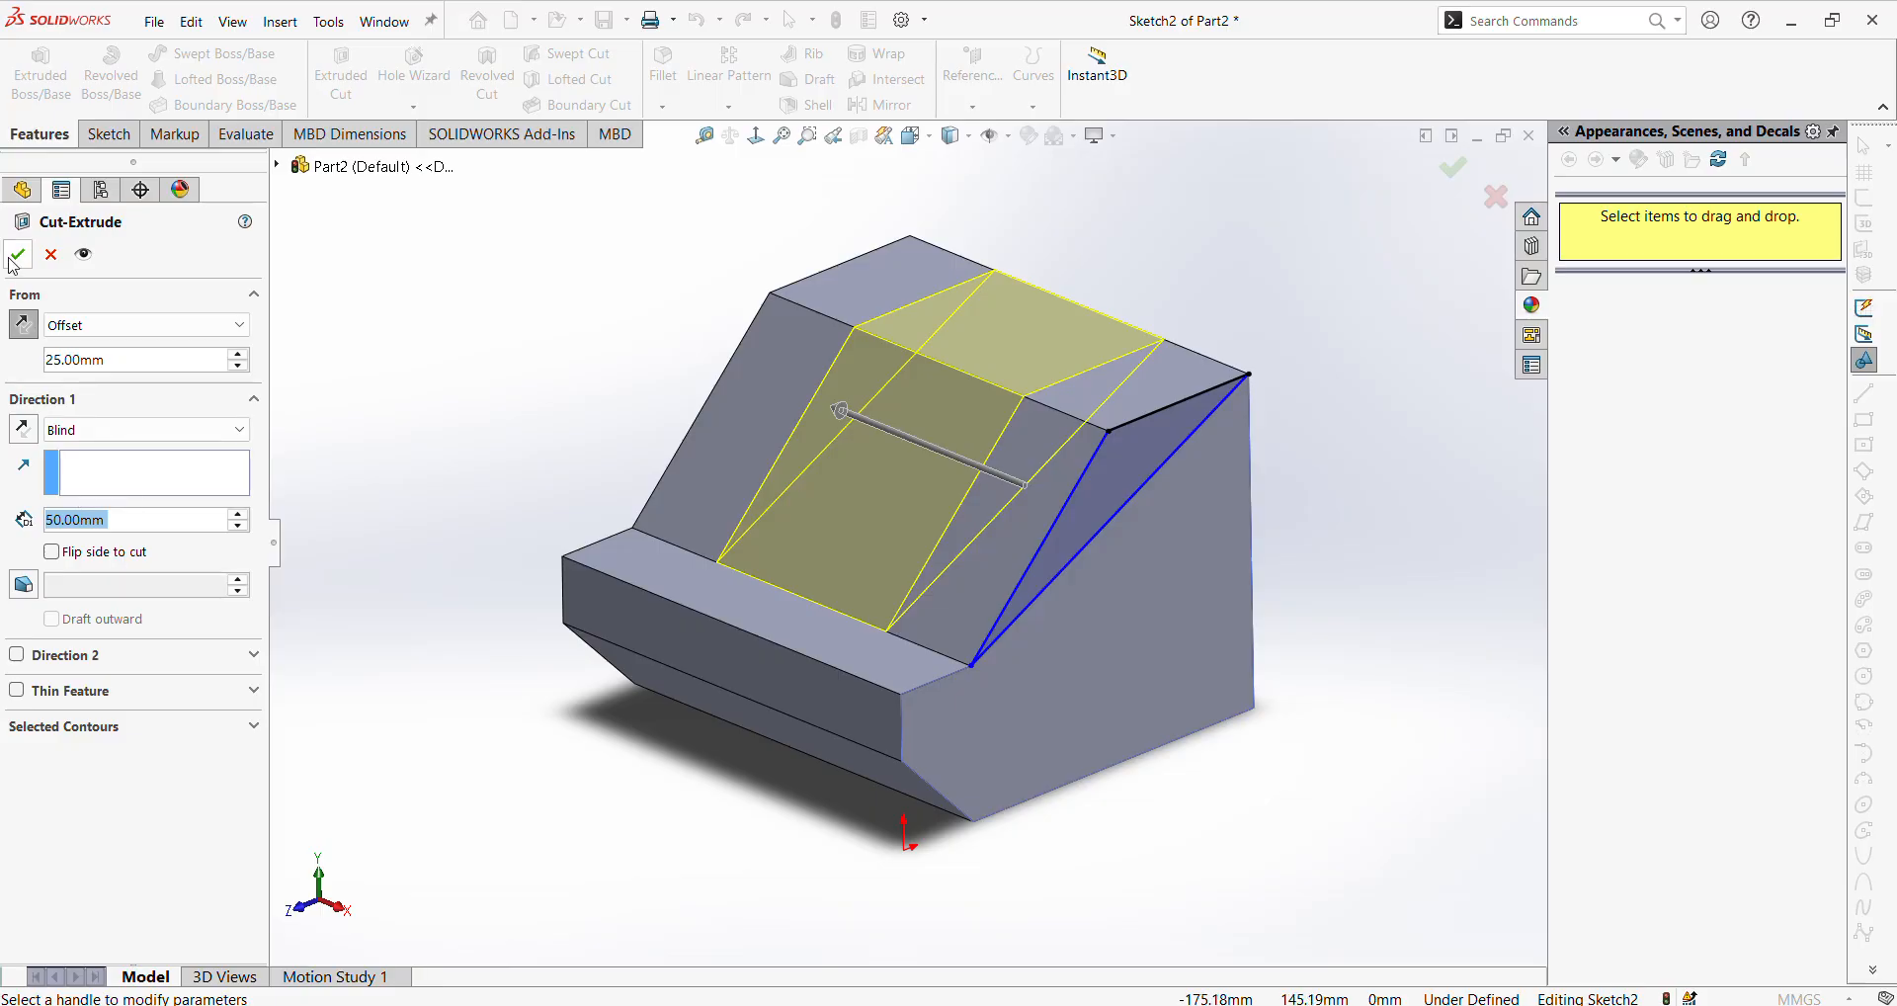
key("Return")
Undo the offset cut and the triangle lines sketched on the +X side face
middle_click_drag(1470, 545, 1258, 423)
scroll(1265, 427, "down", 3)
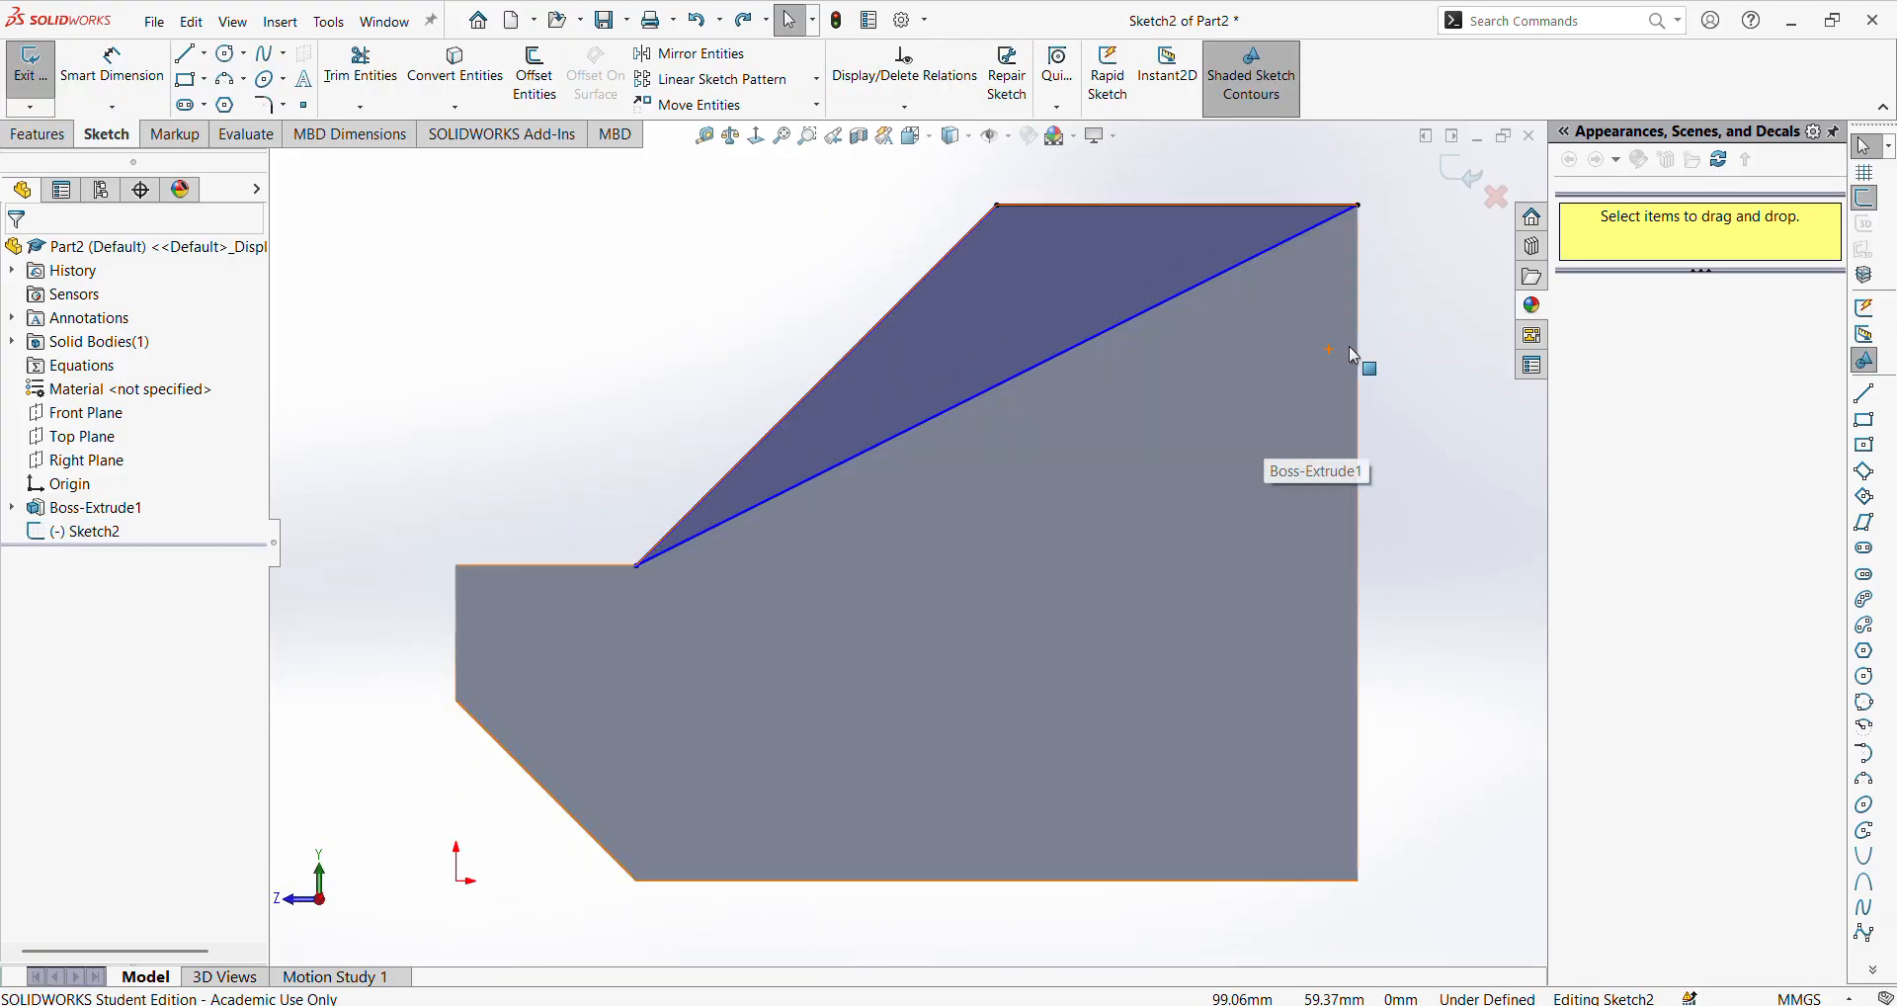
key("ctrl+z")
key("ctrl+z")
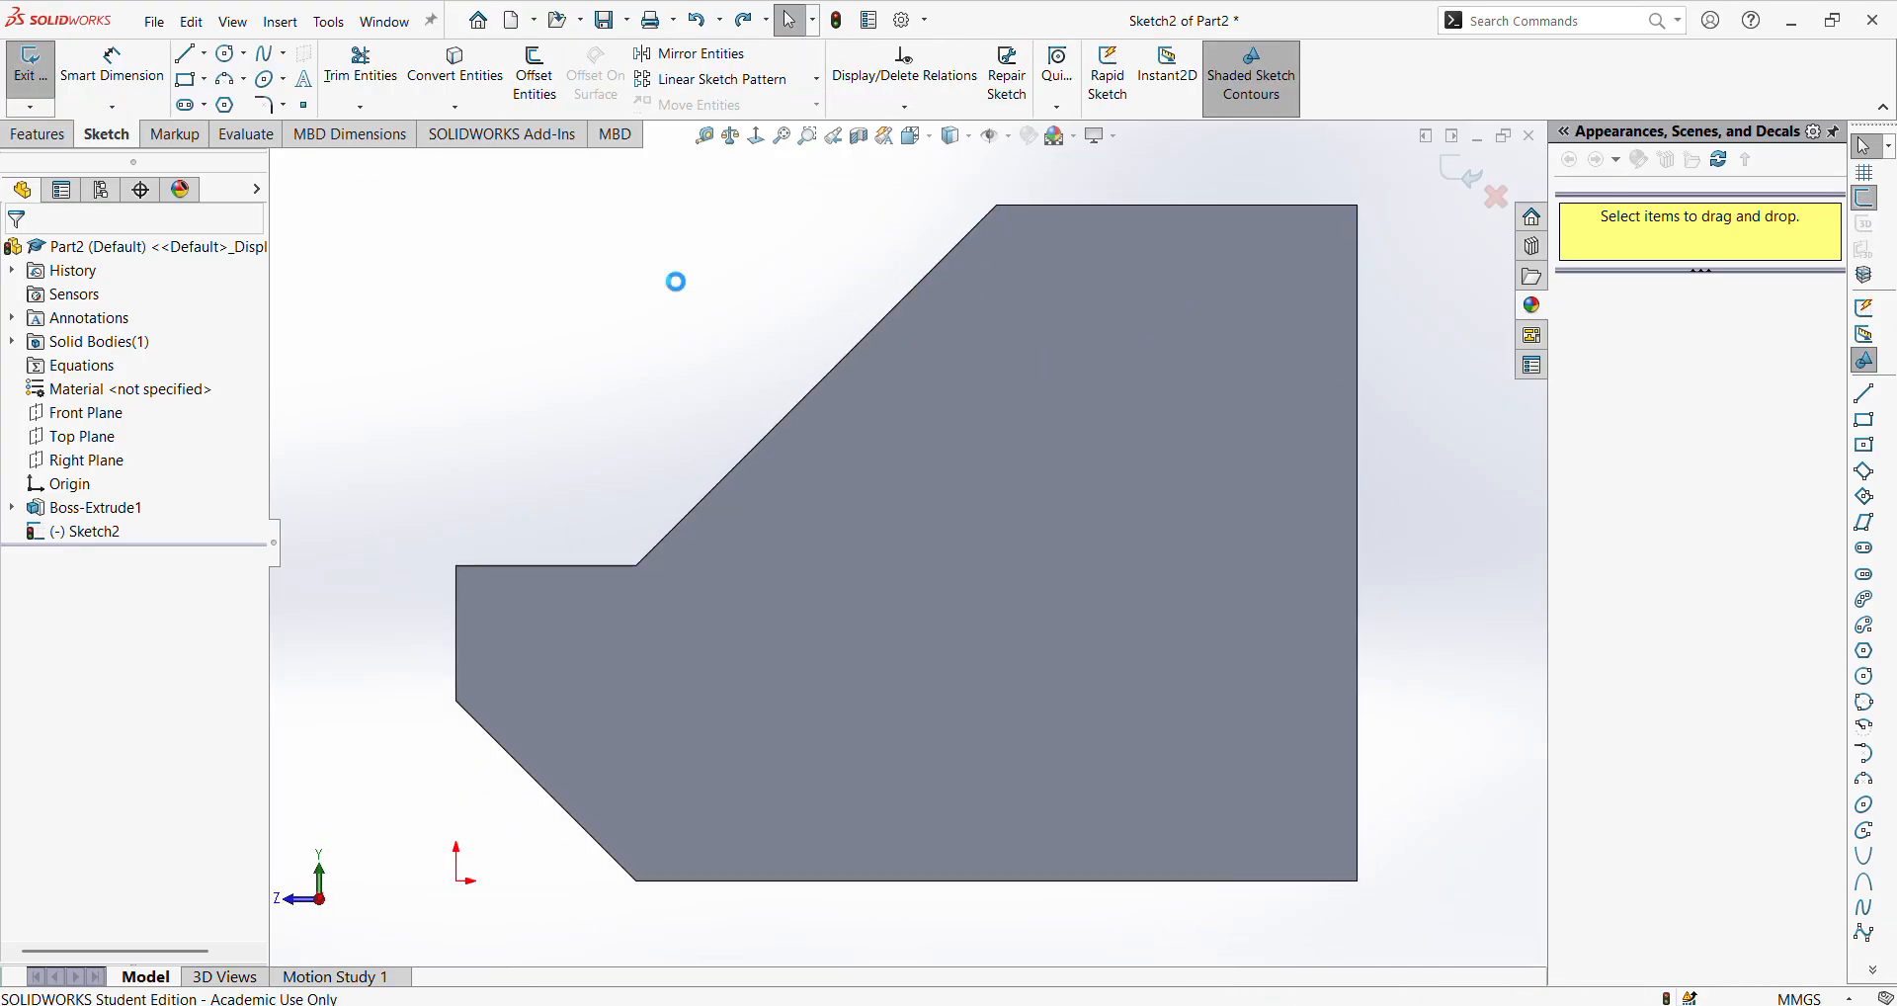
left_click(109, 135)
left_click(32, 87)
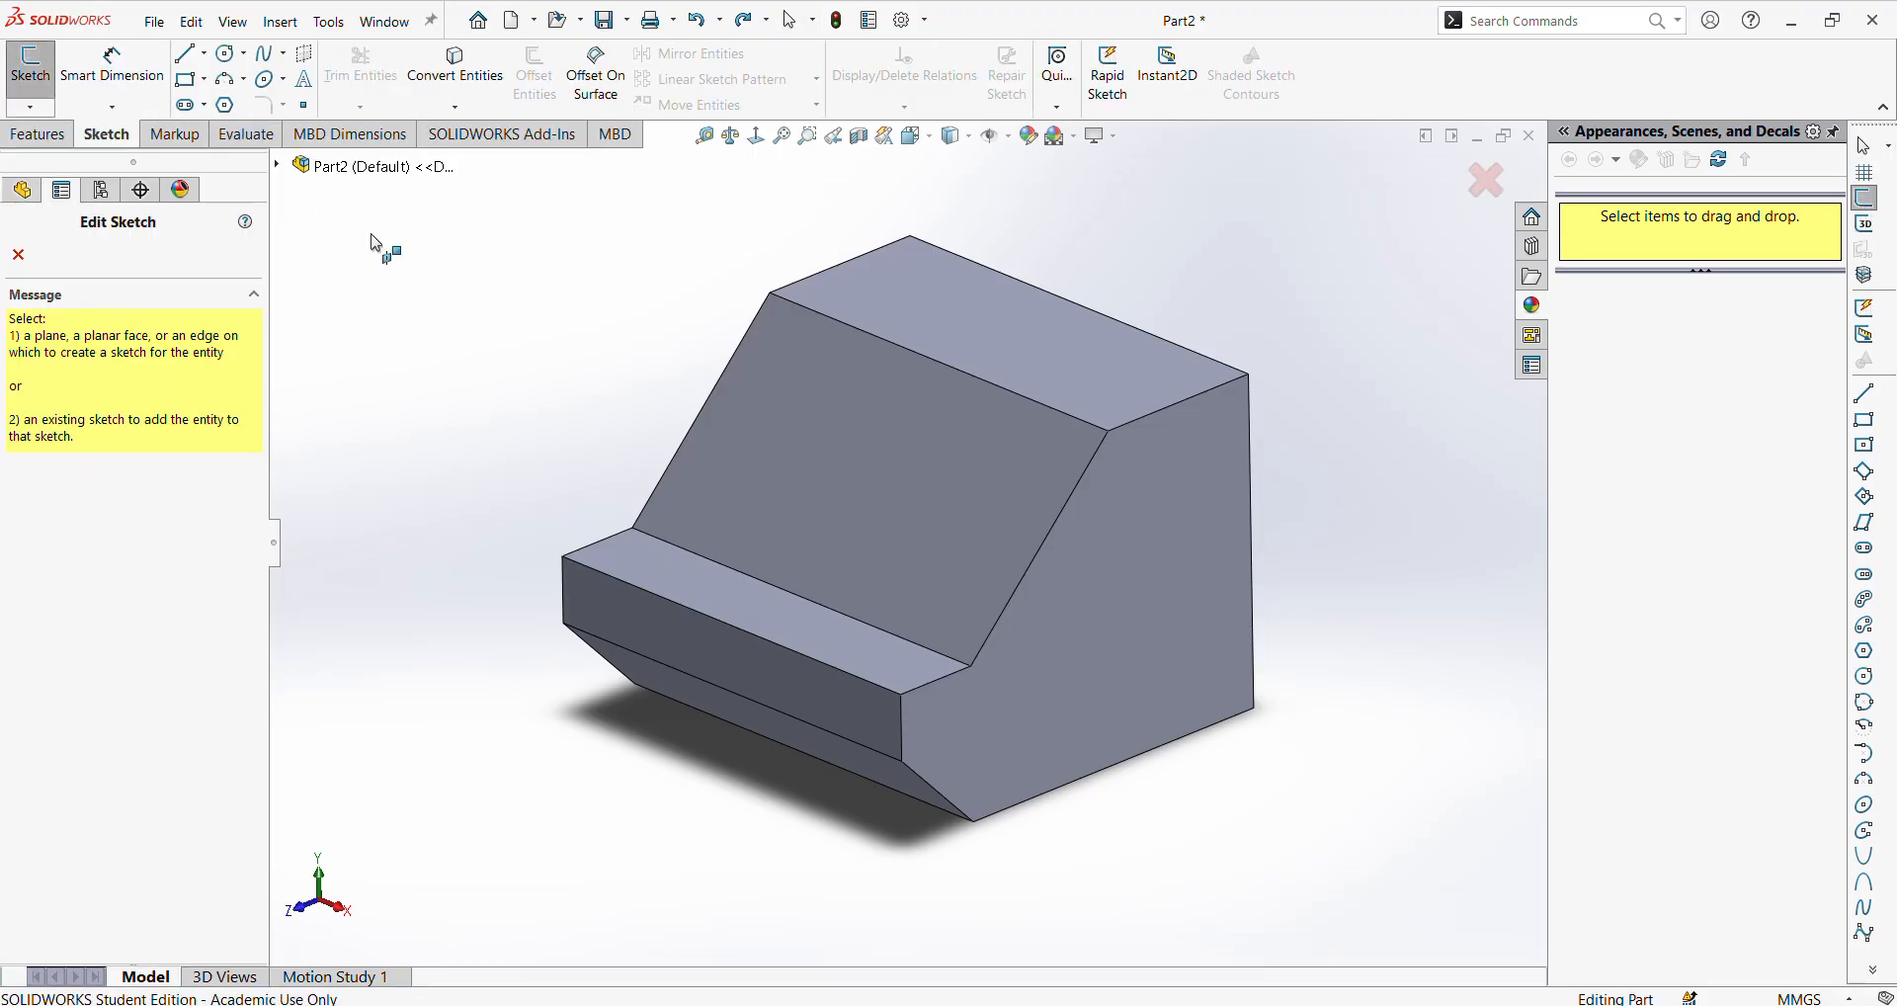
left_click(275, 168)
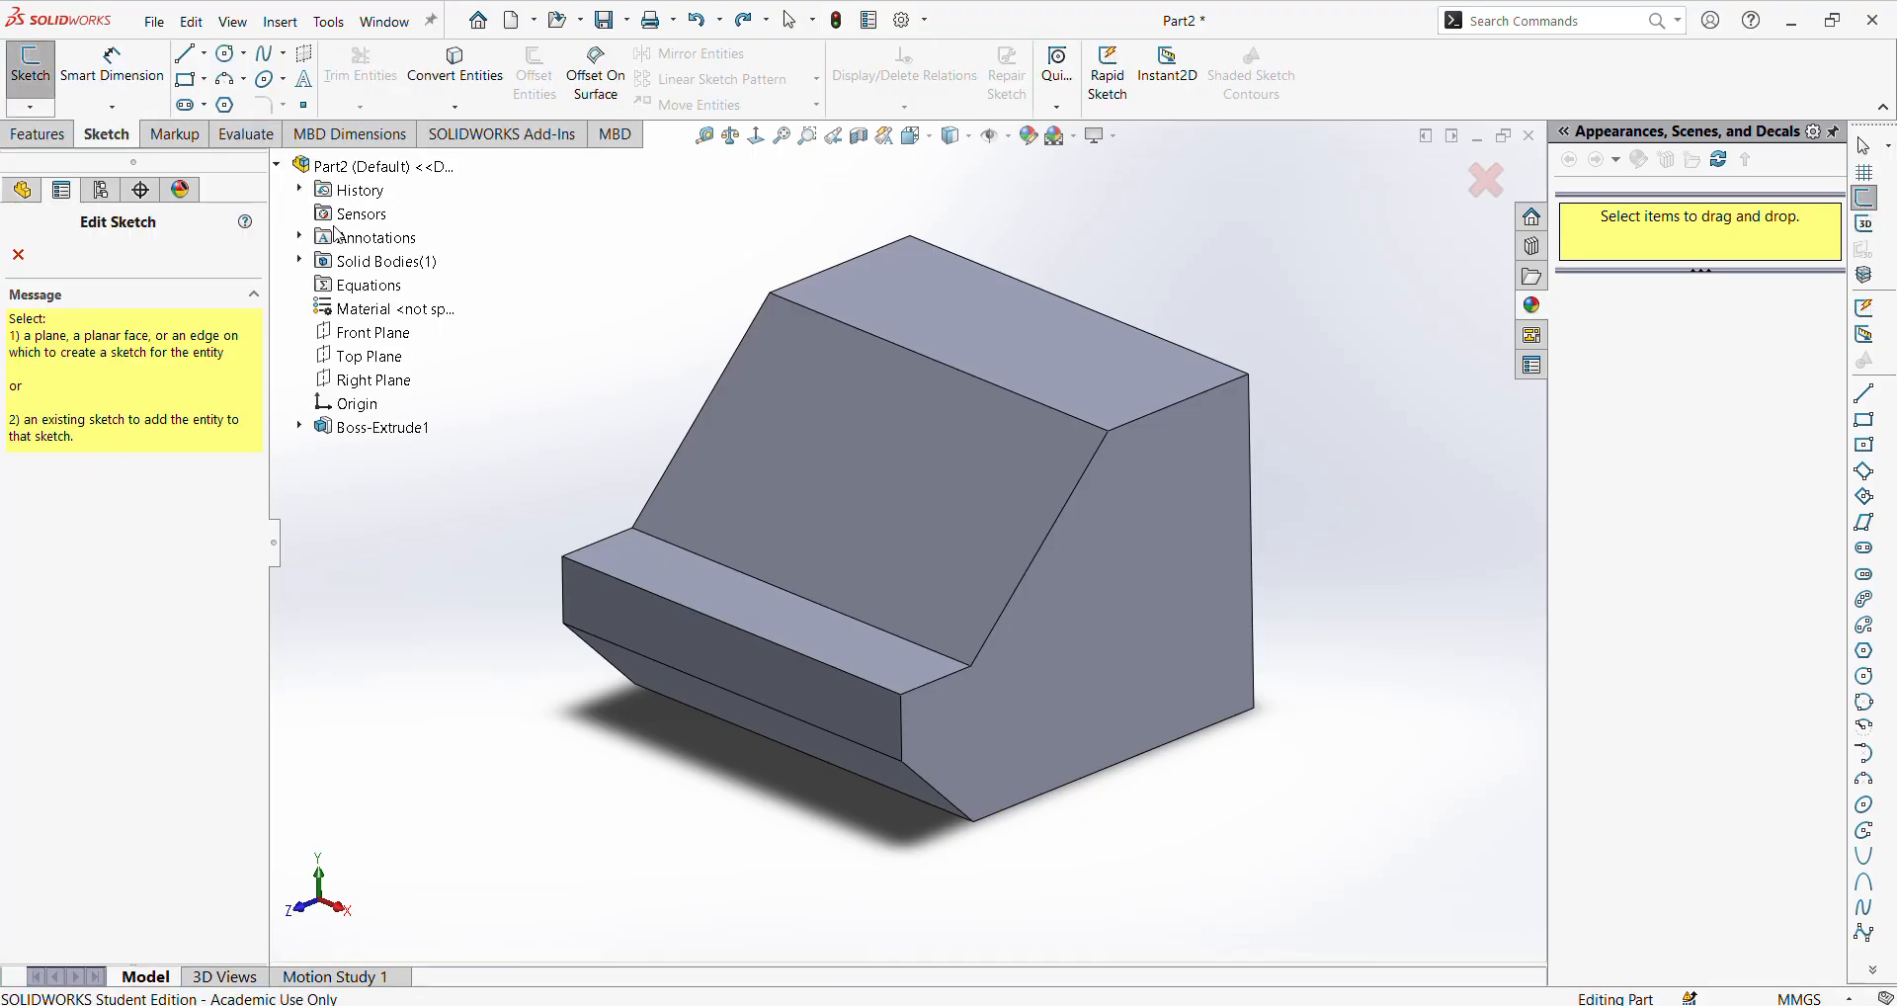
left_click(366, 379)
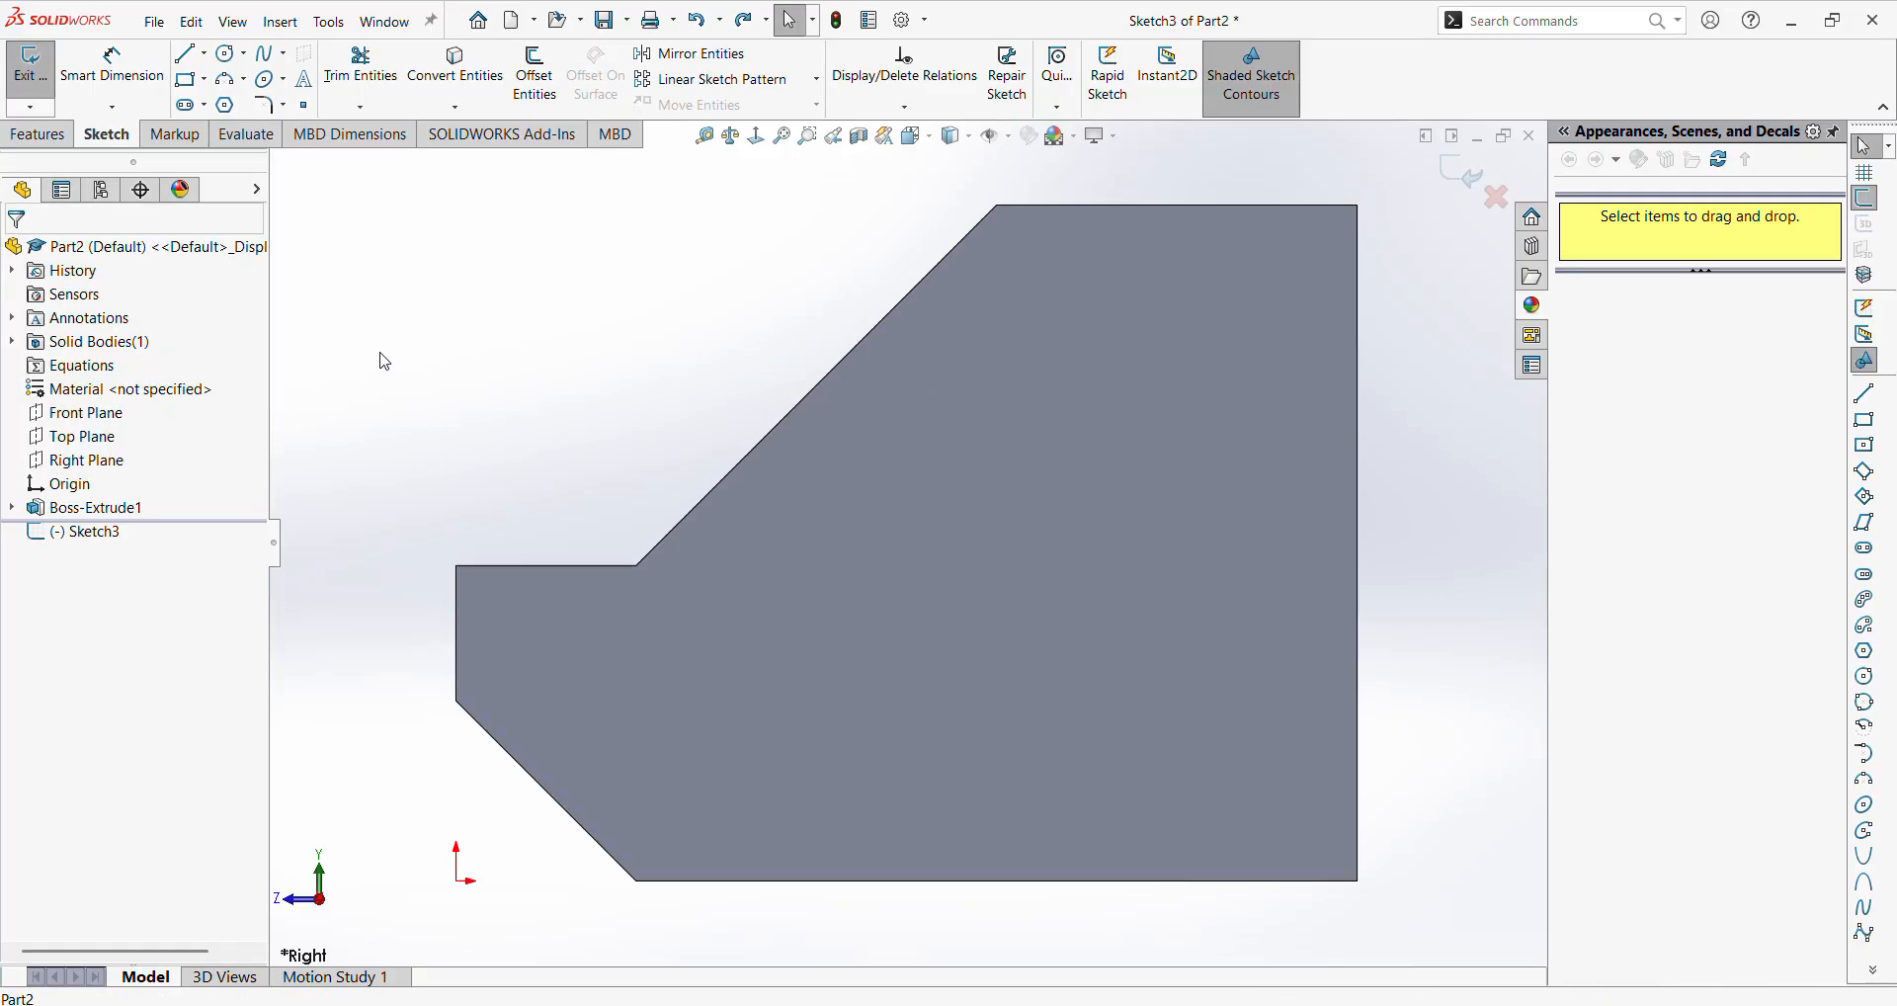
mouse_move(449, 220)
middle_mouse_down()
mouse_move(1219, 228)
mouse_move(1530, 208)
middle_mouse_up()
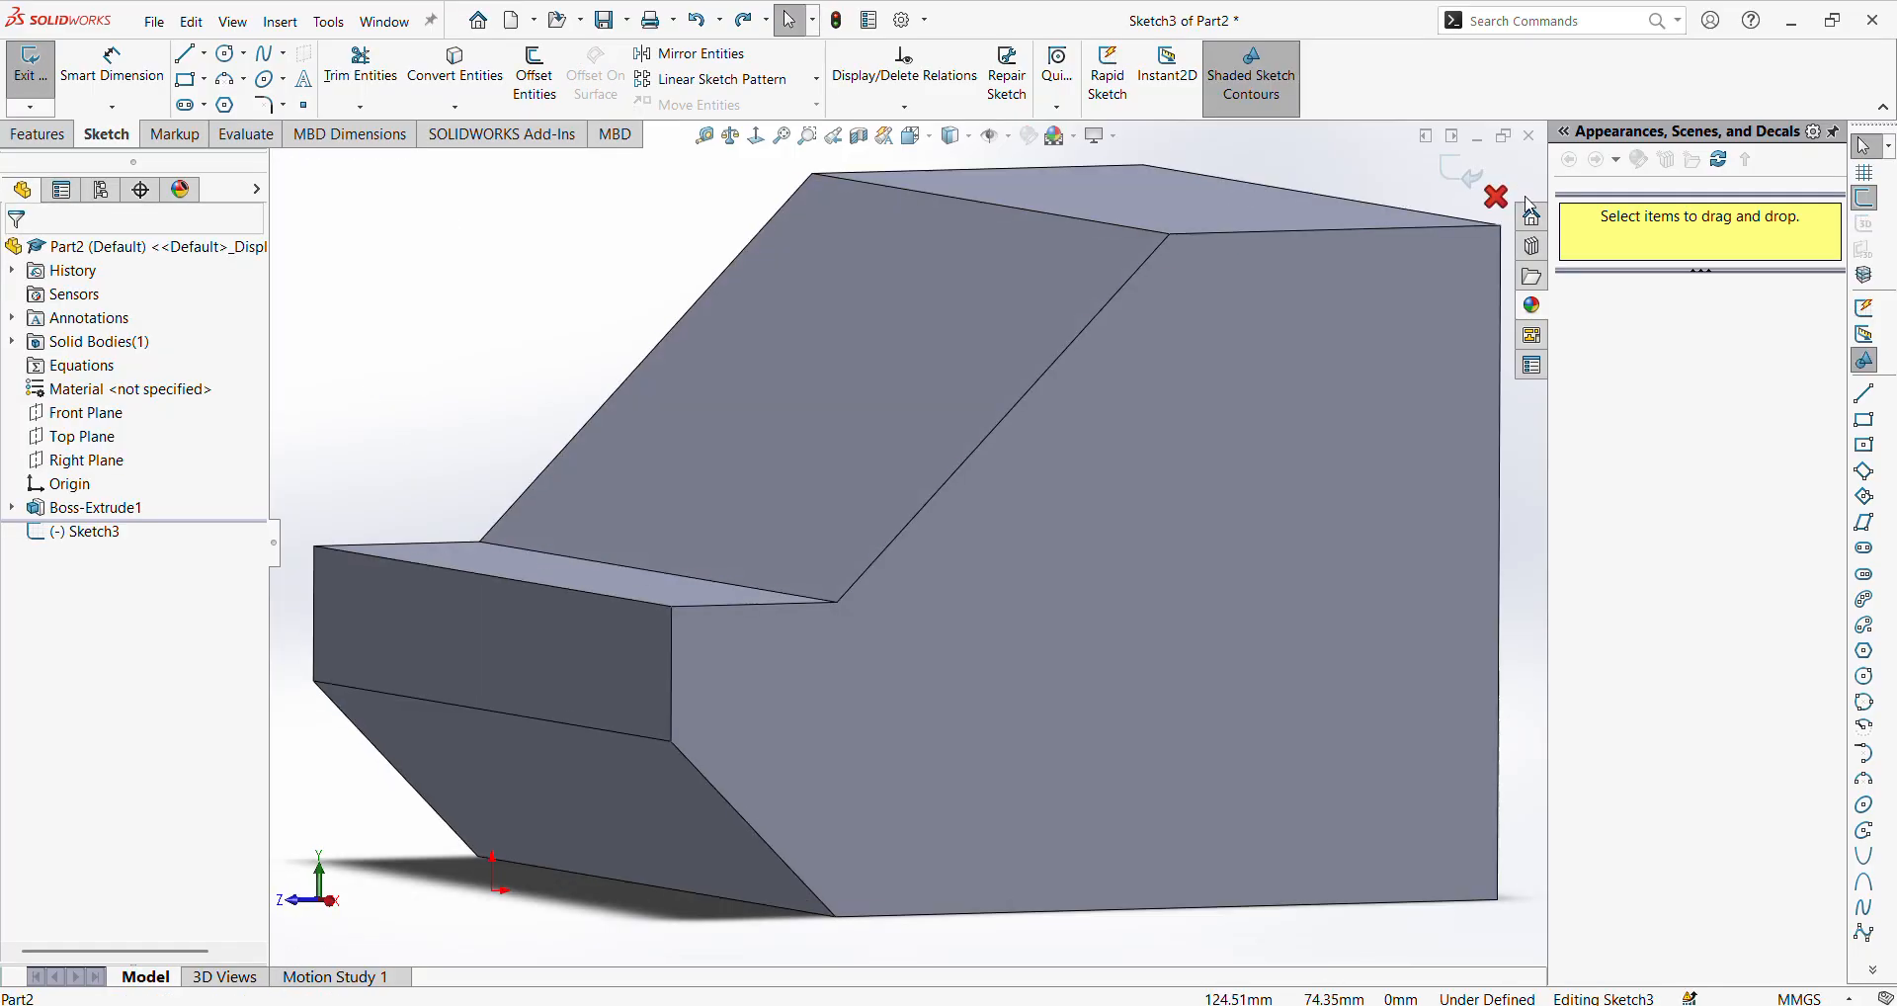
left_click(1496, 195)
left_click(933, 531)
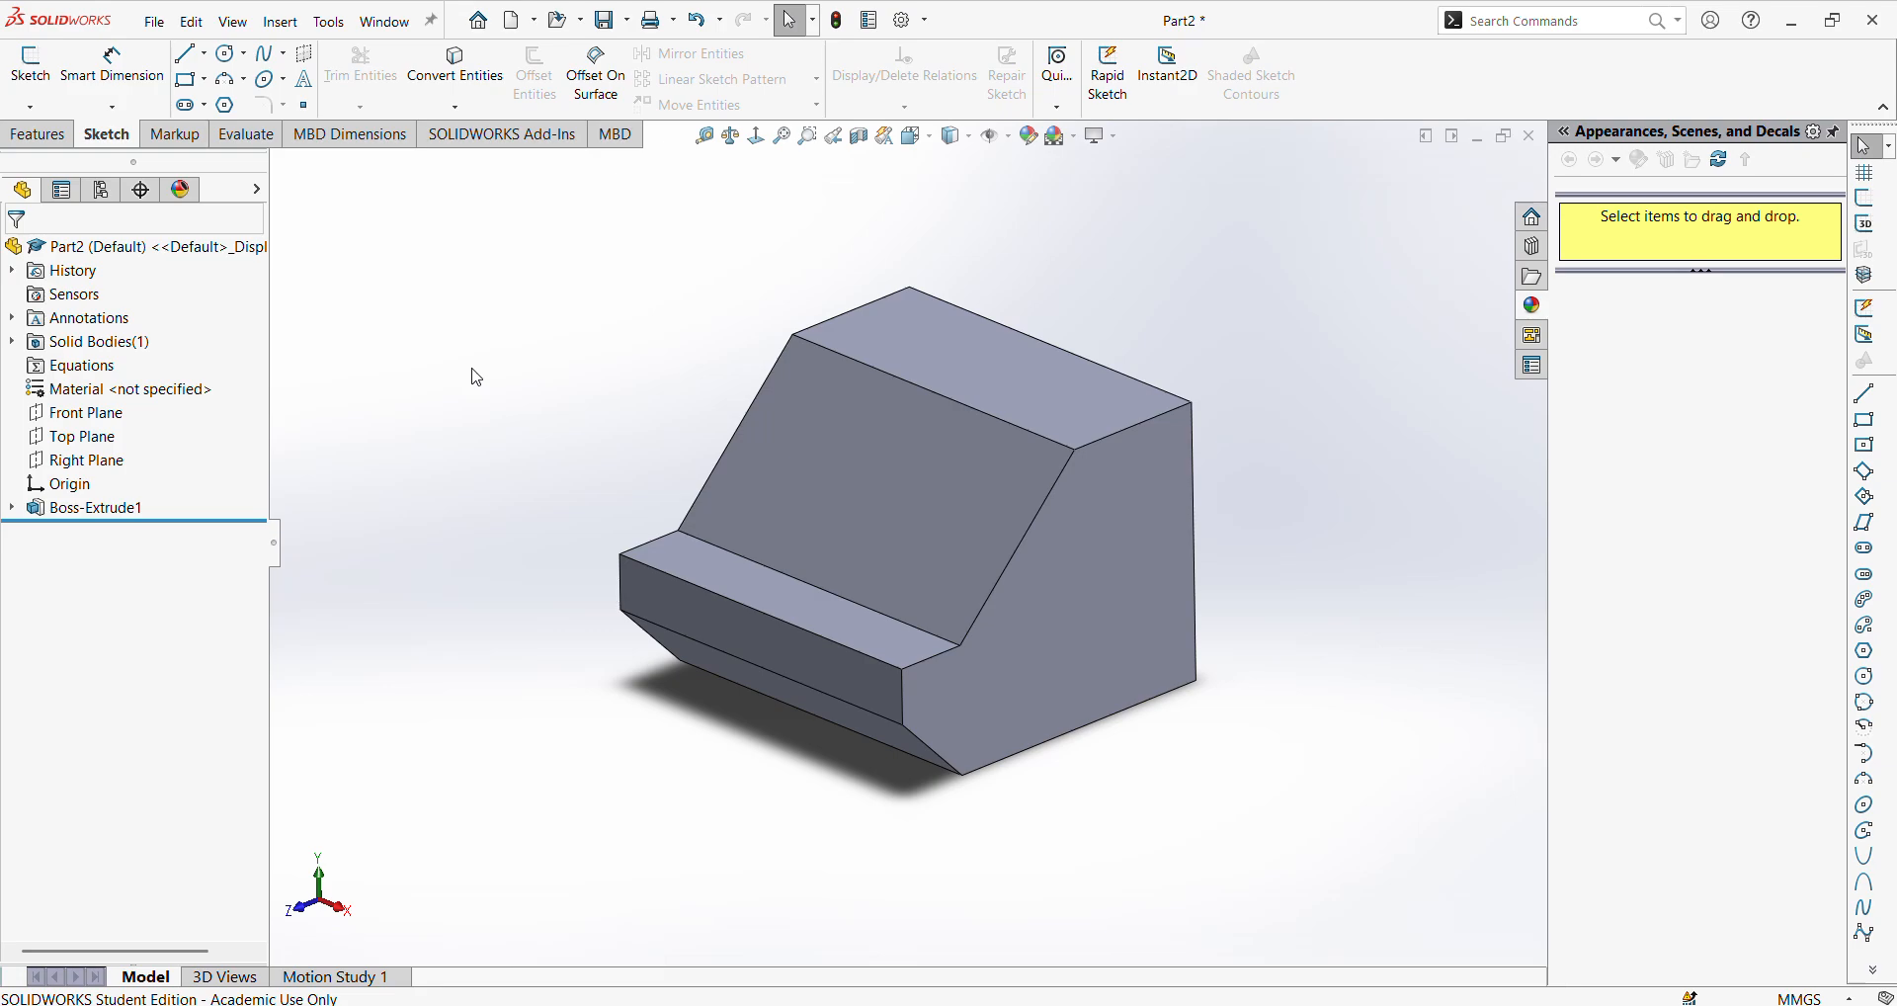
Start a new sketch on the Right Plane
left_click(38, 135)
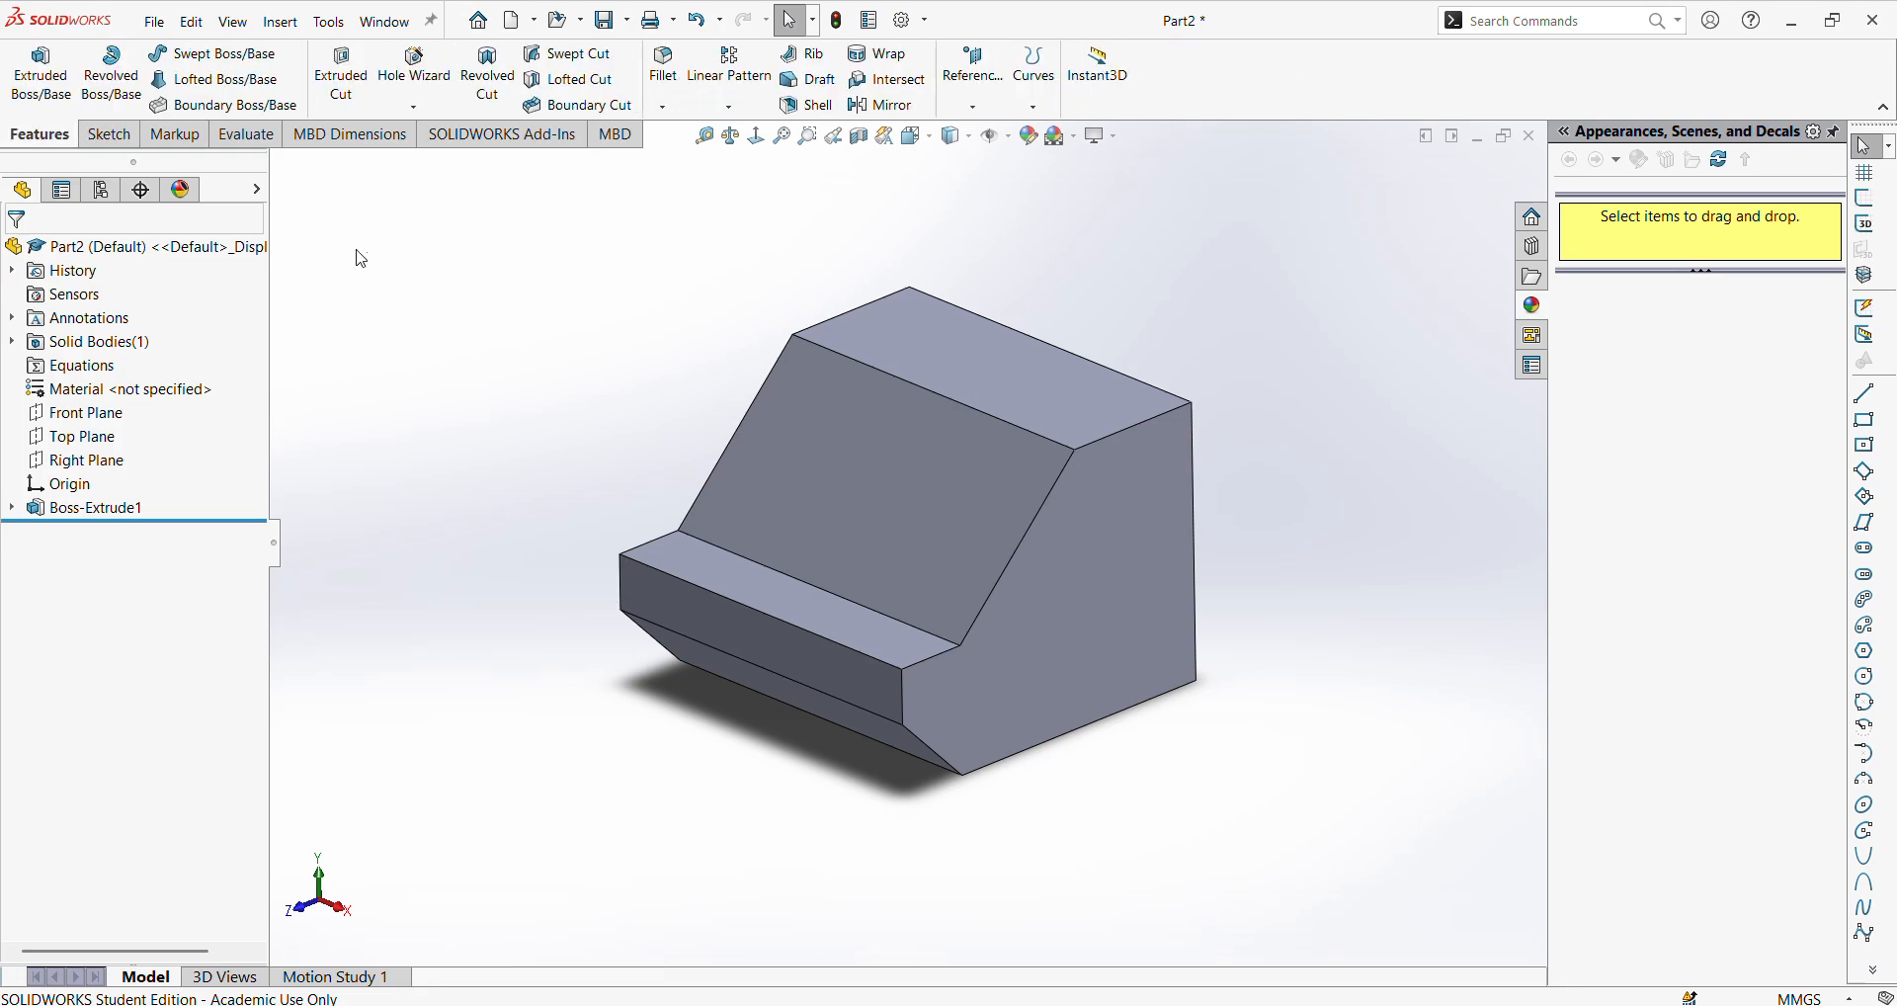
left_click(109, 134)
left_click(31, 65)
left_click(278, 165)
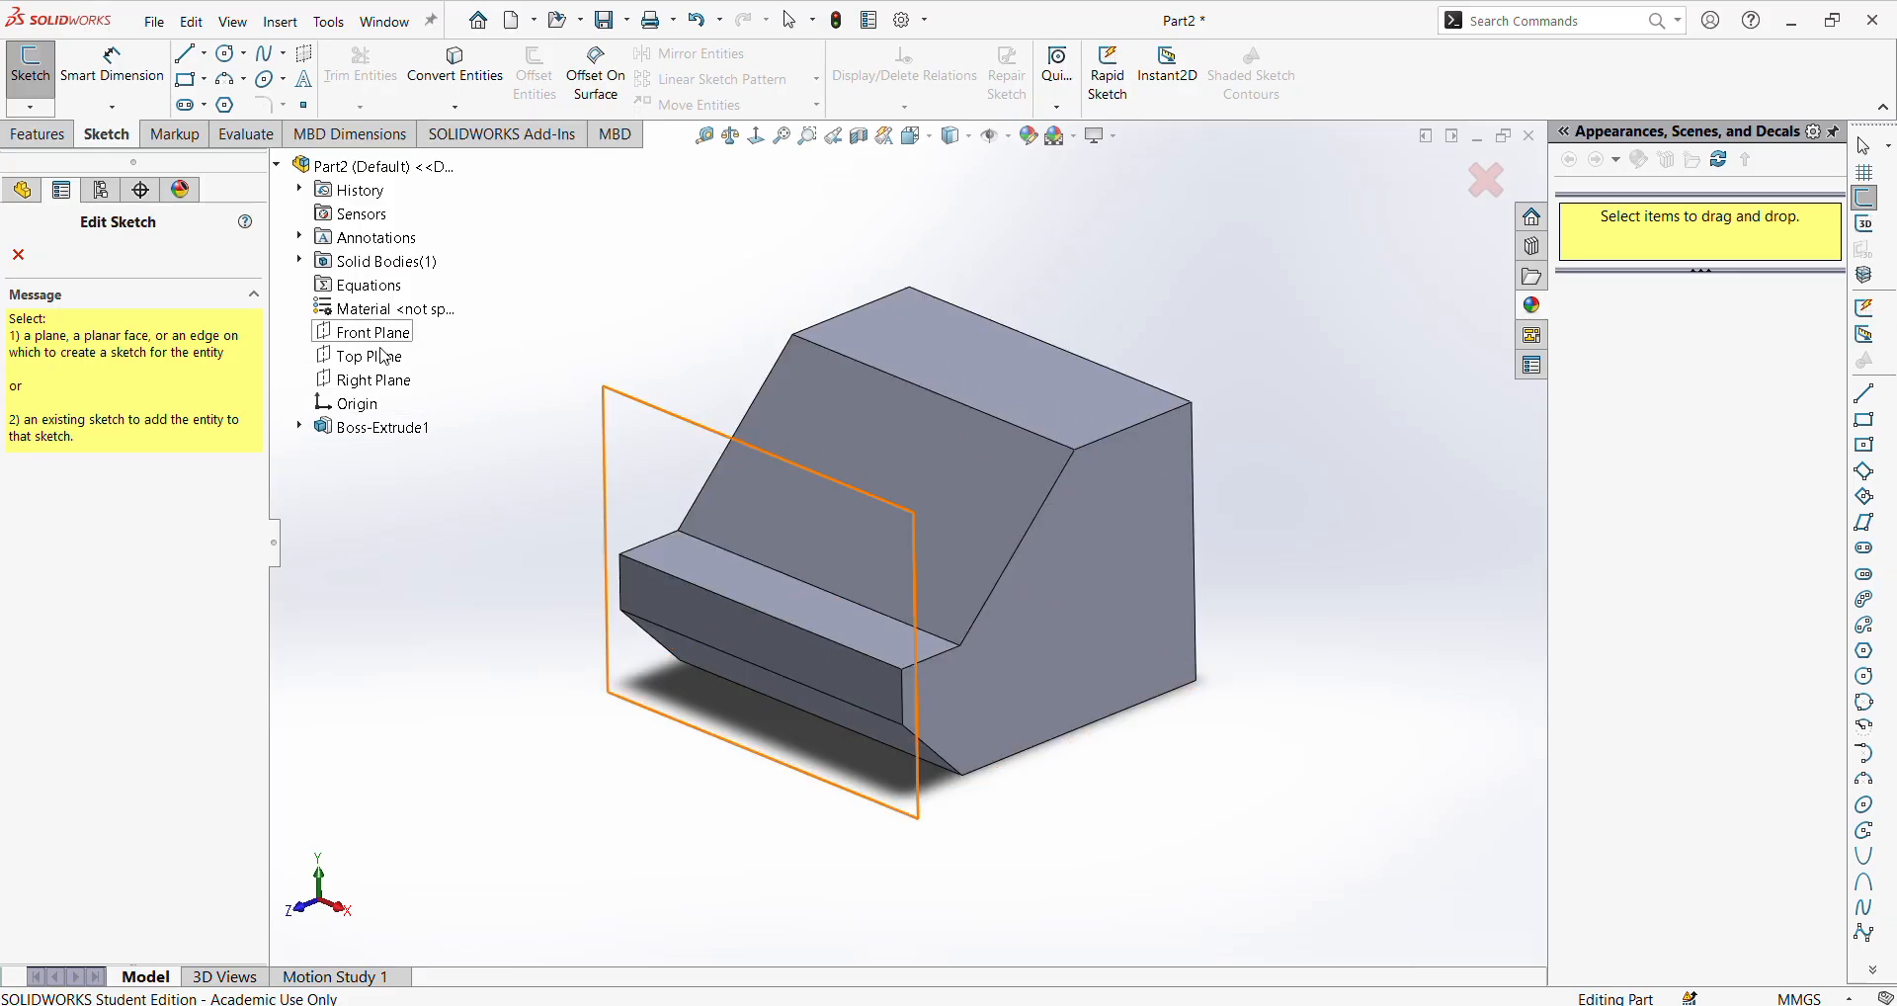
left_click(277, 165)
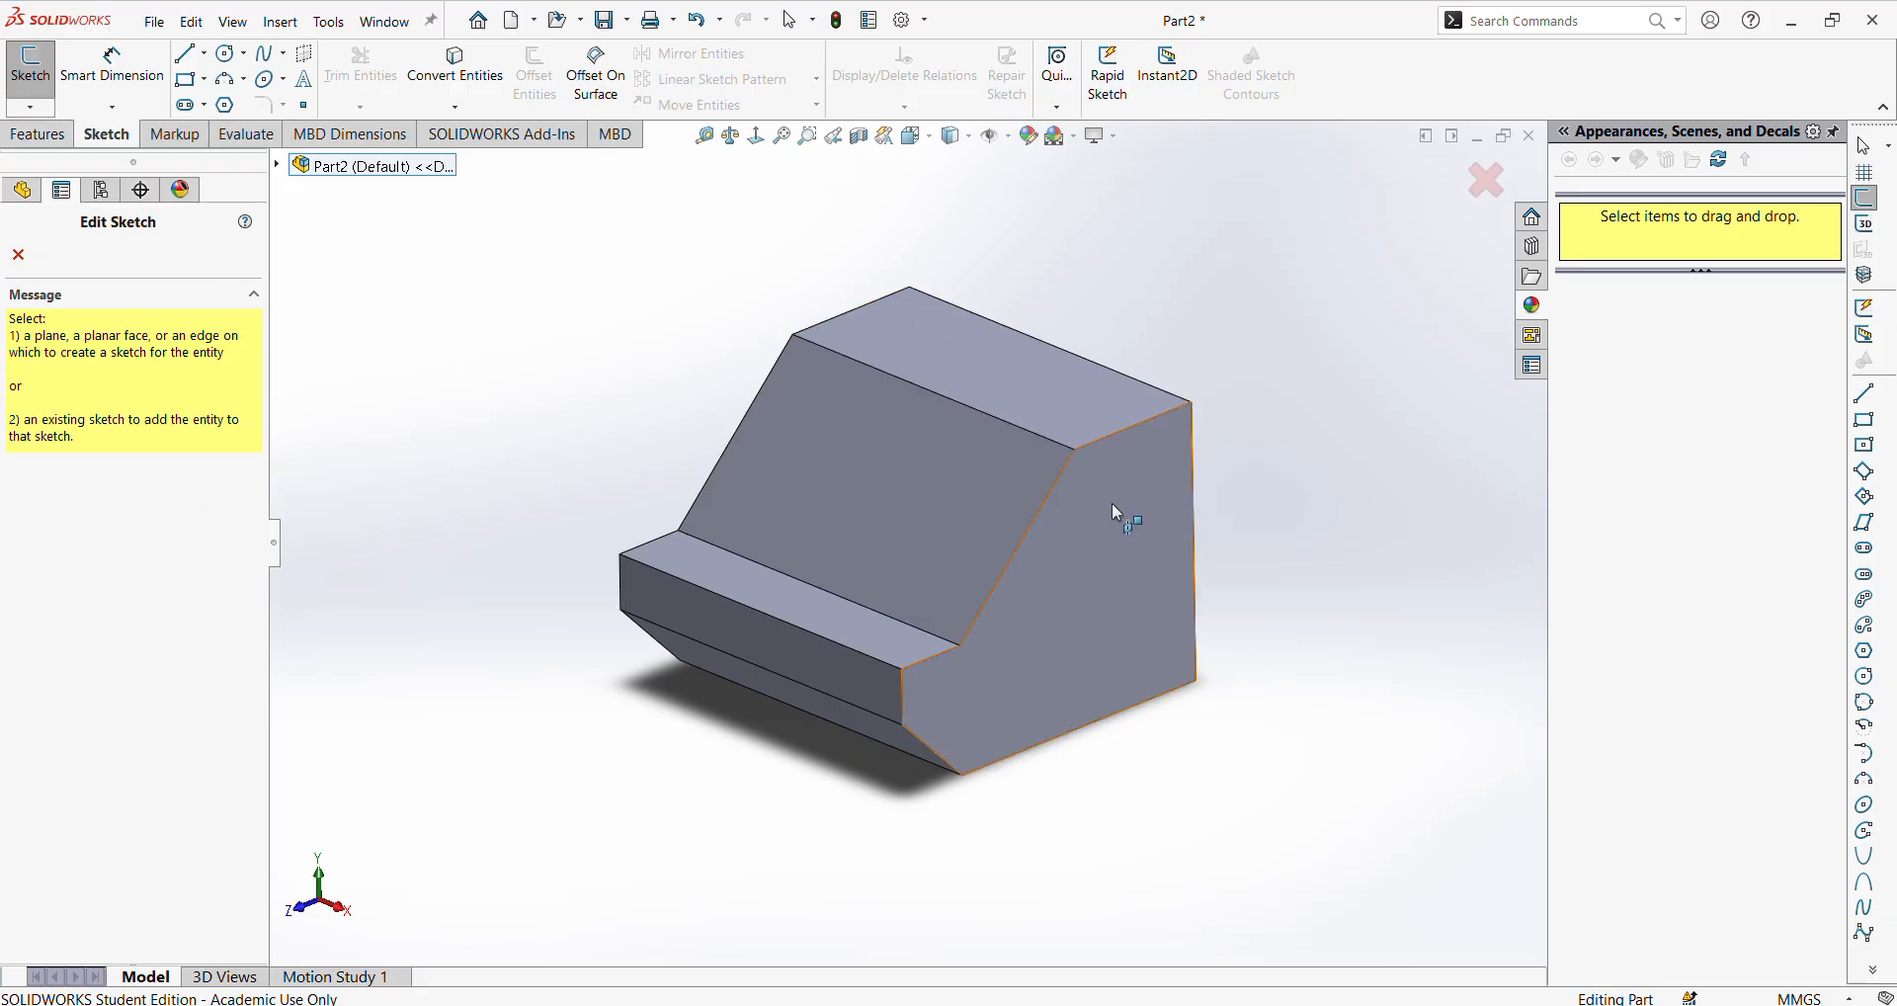
left_click(277, 166)
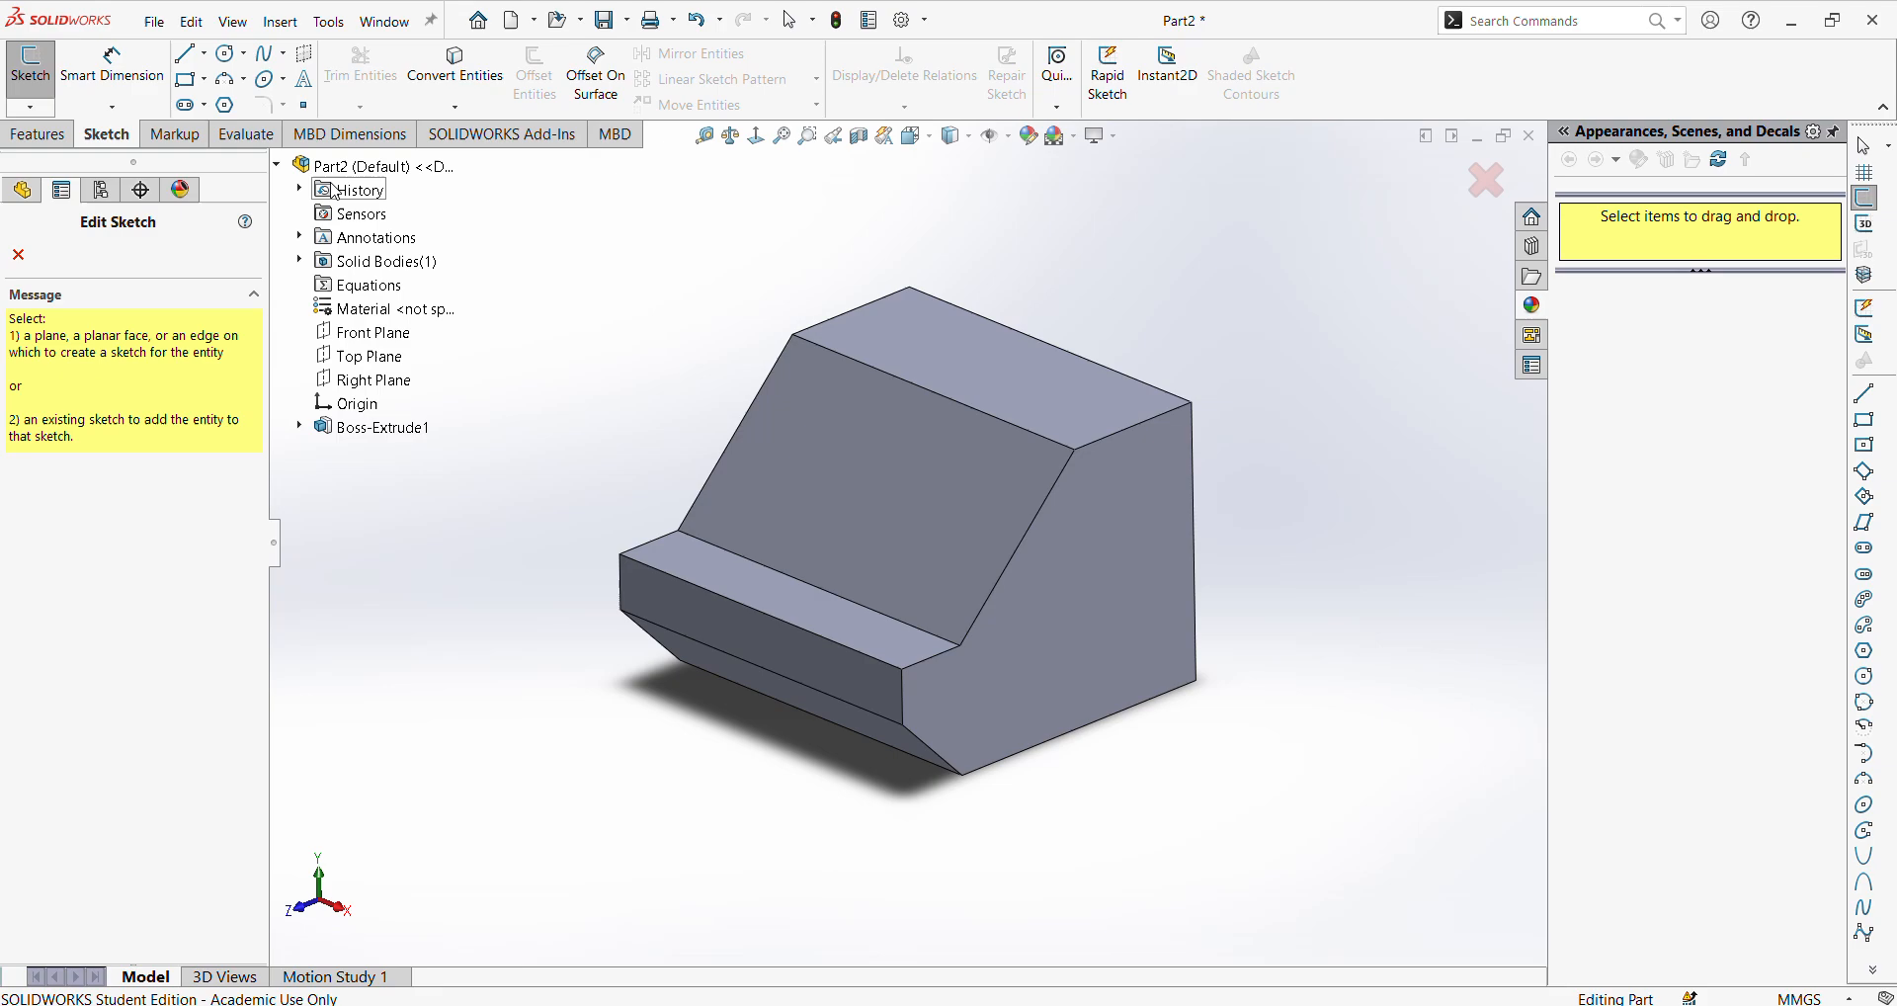
left_click(379, 386)
Draw a diagonal line from the block's rear top corner to the inner corner of the ledge
left_click(186, 53)
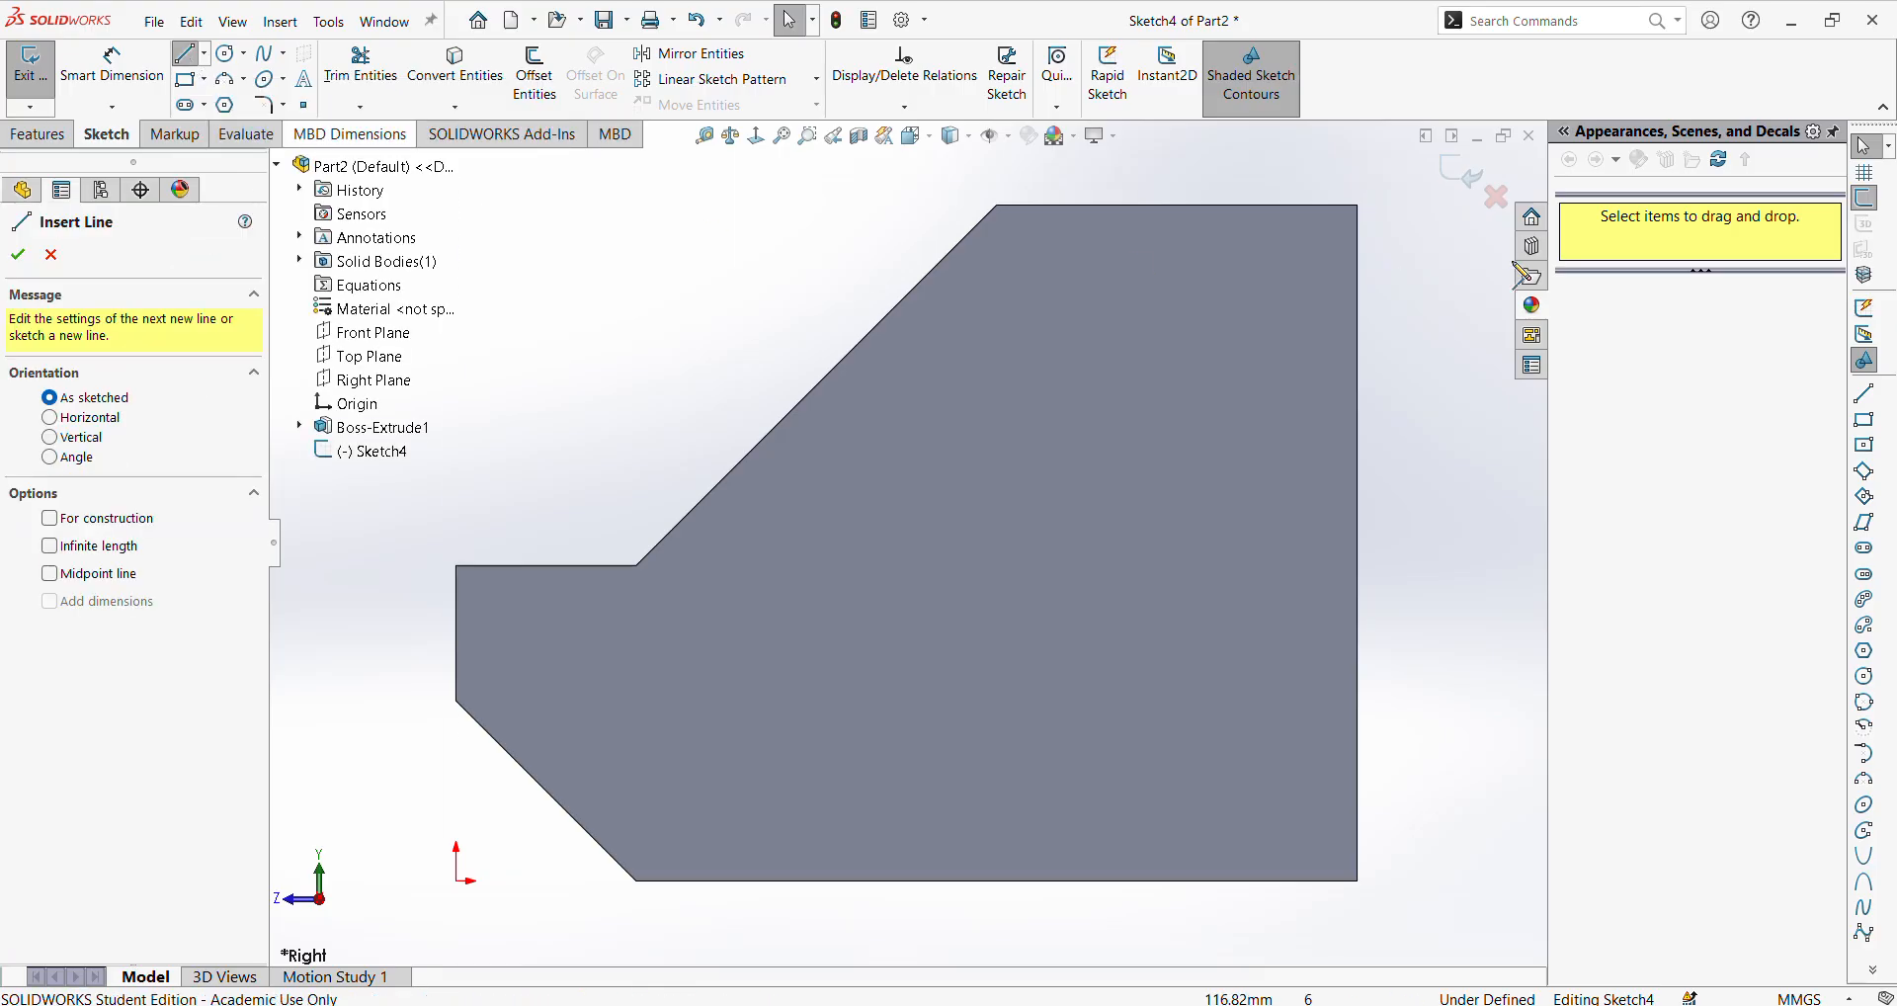
left_click(1356, 205)
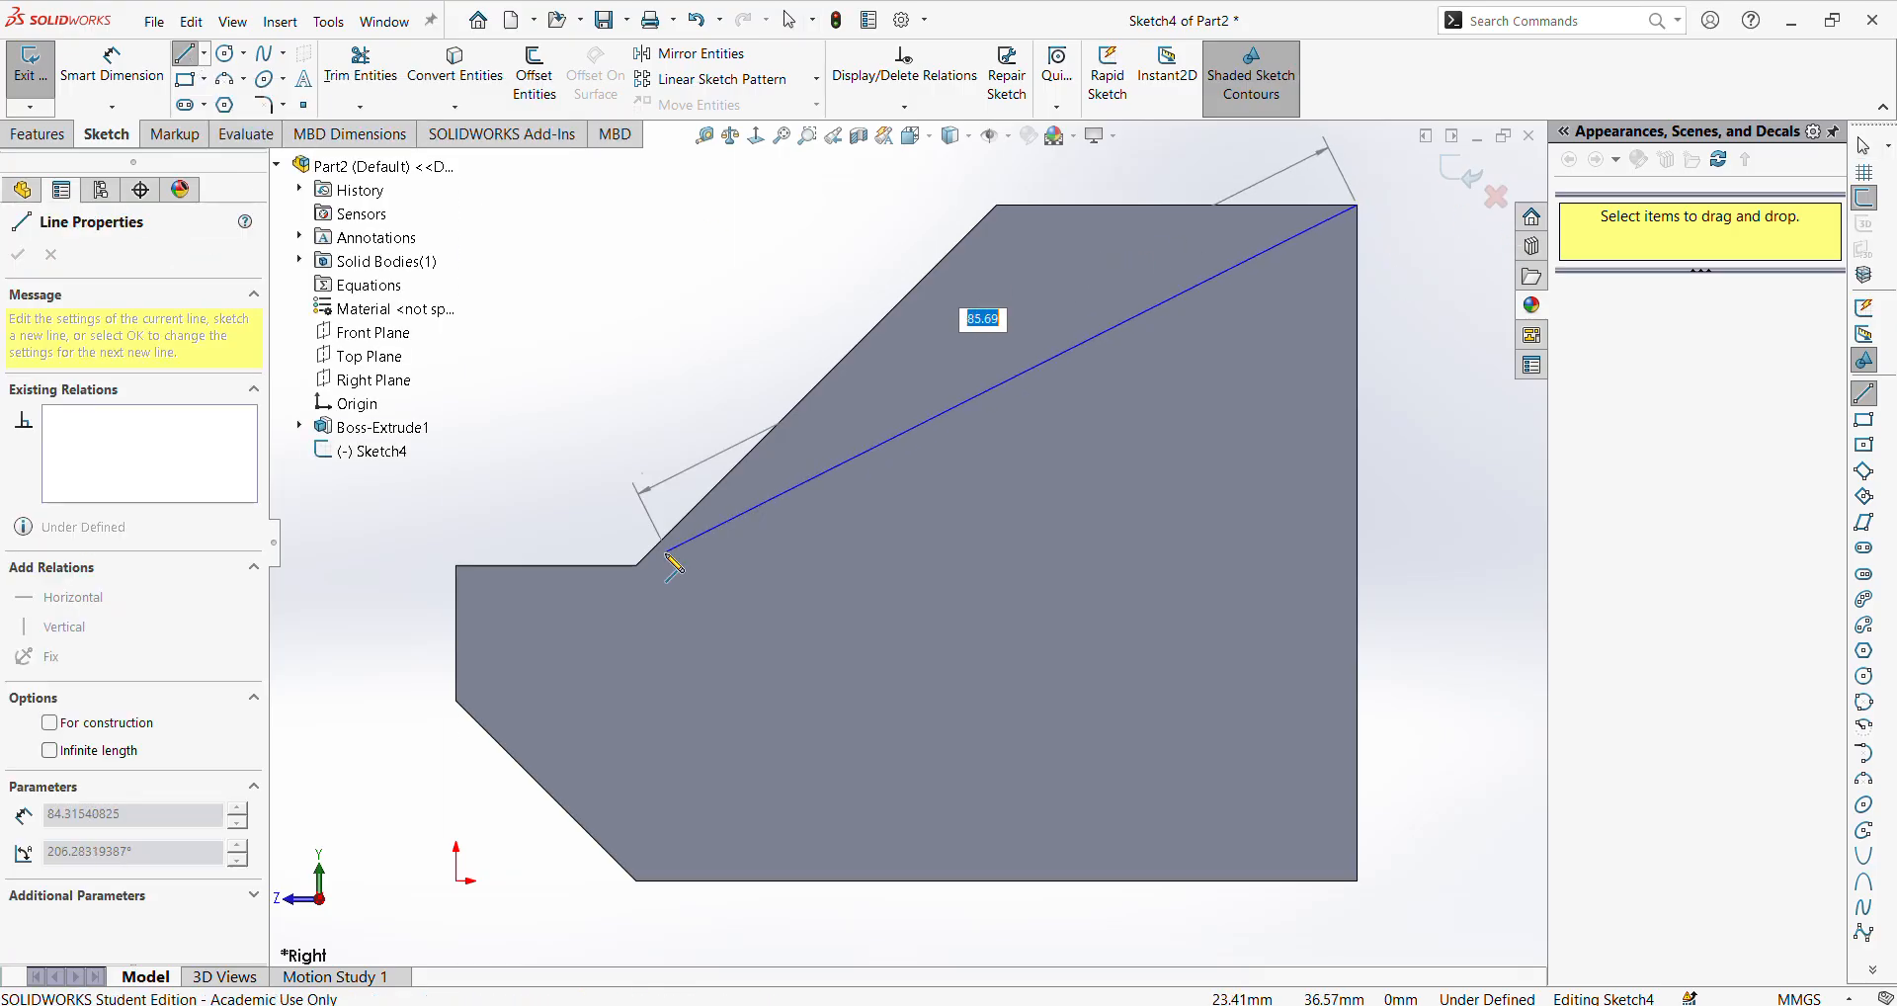
left_click(637, 566)
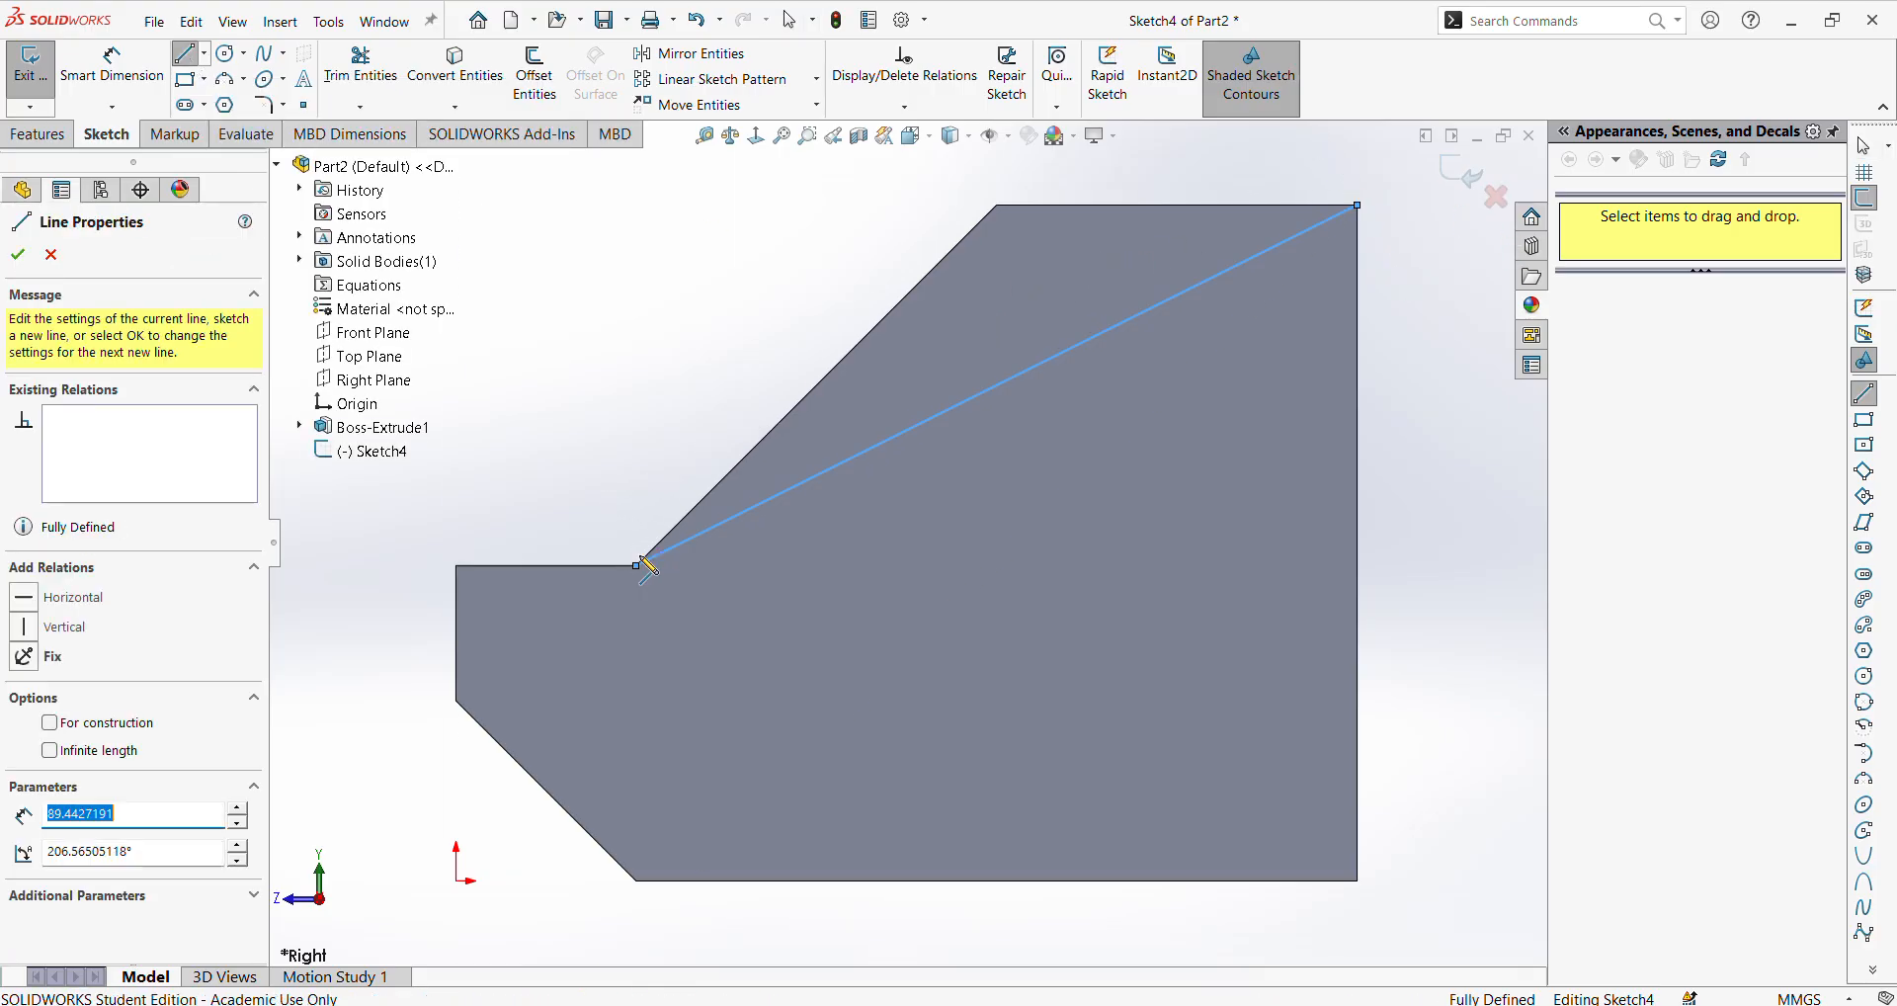
middle_click_drag(607, 386, 641, 436)
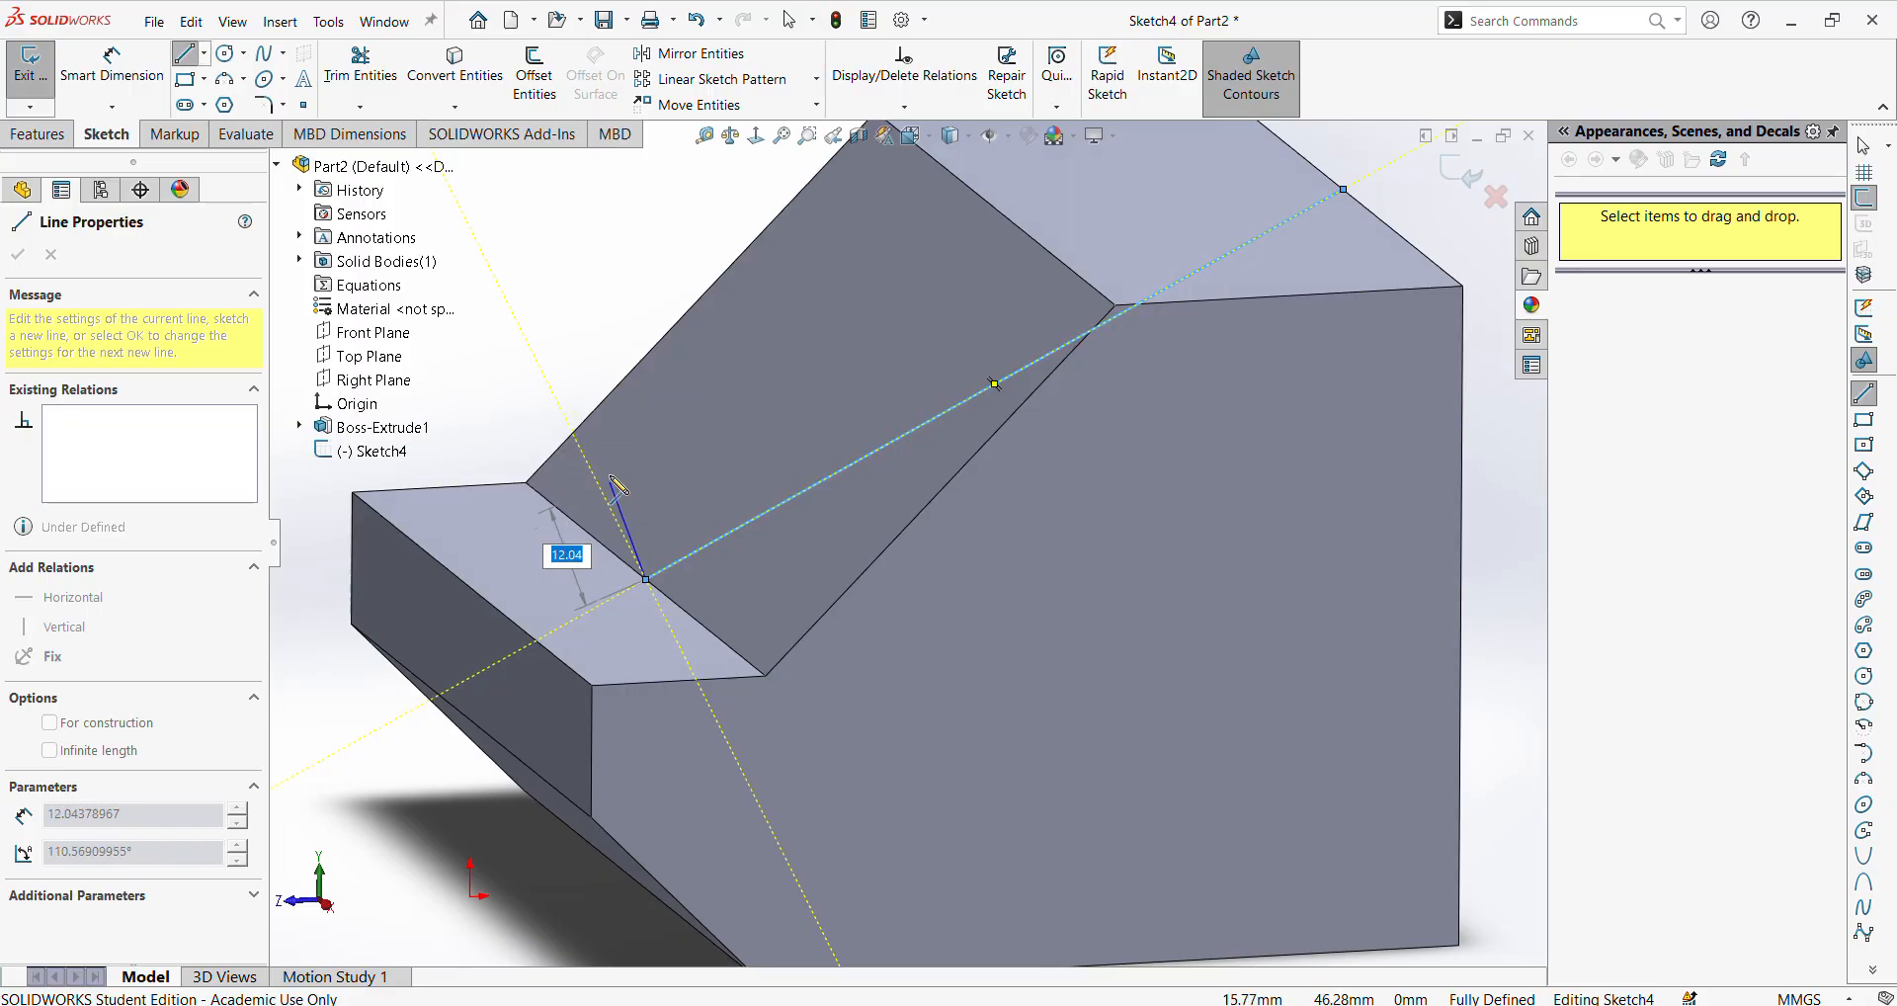
key("Escape")
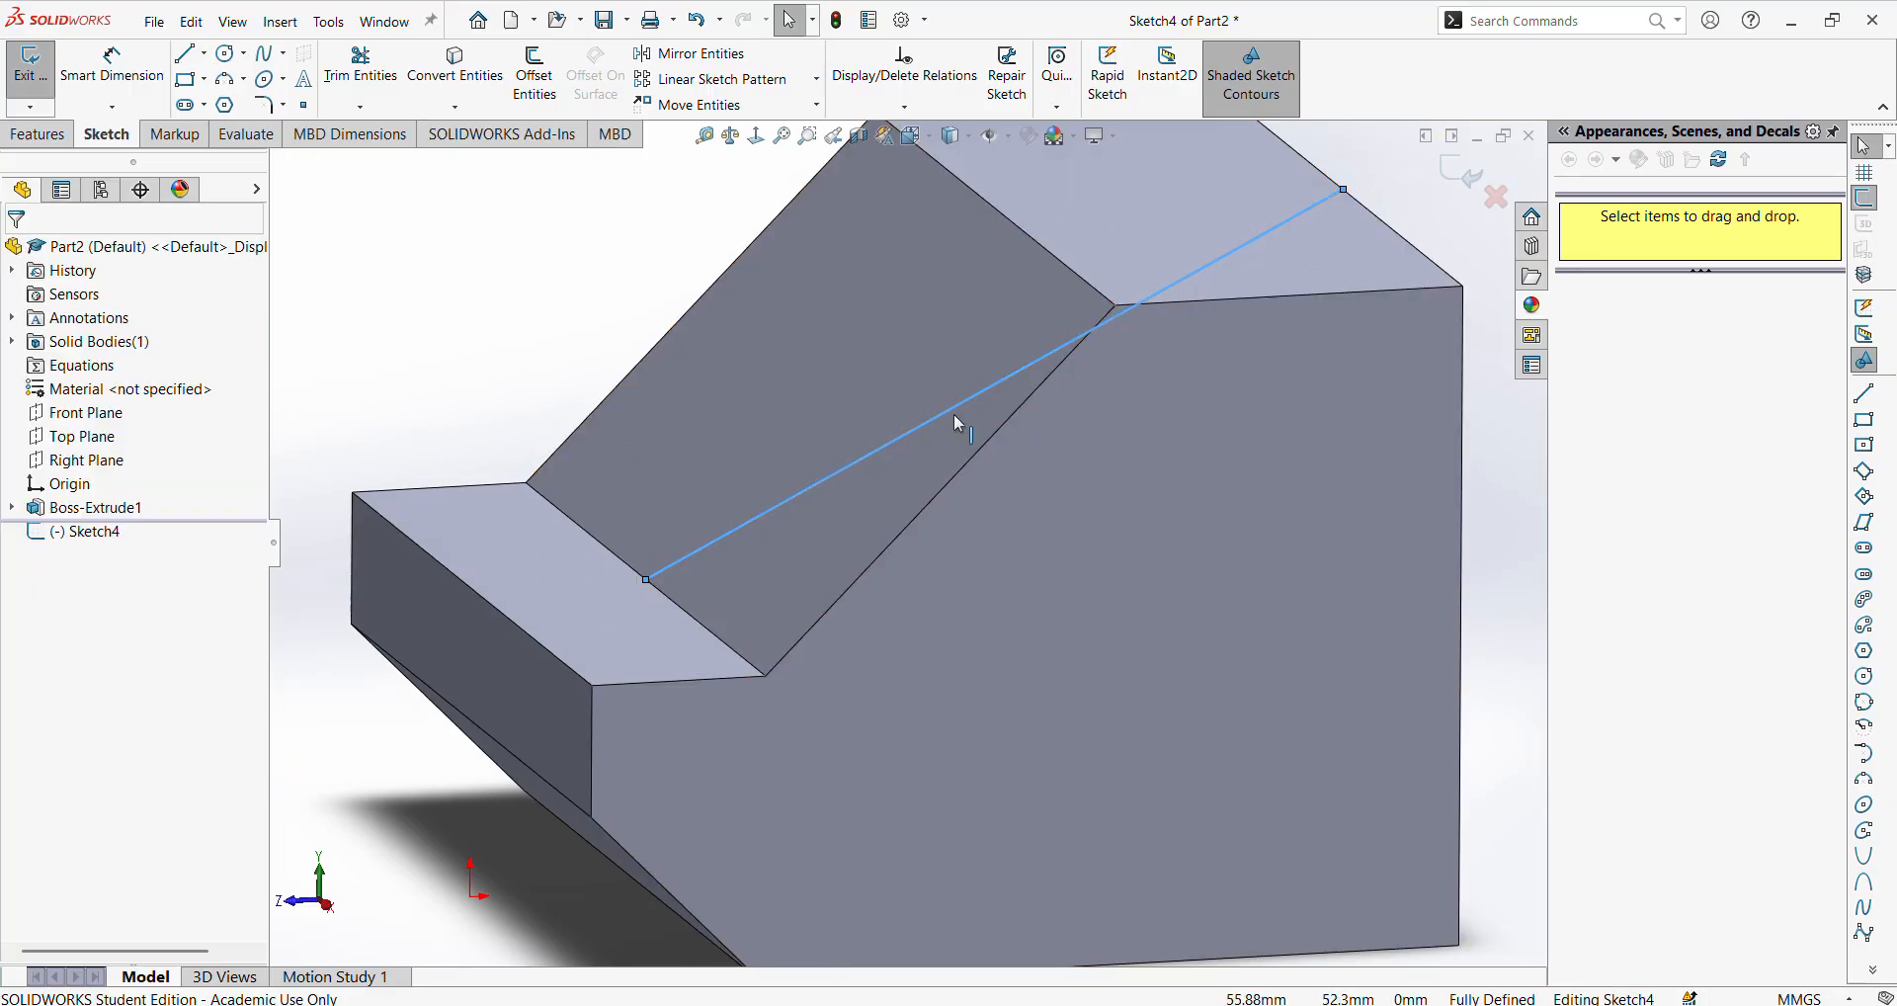
key("ctrl+8")
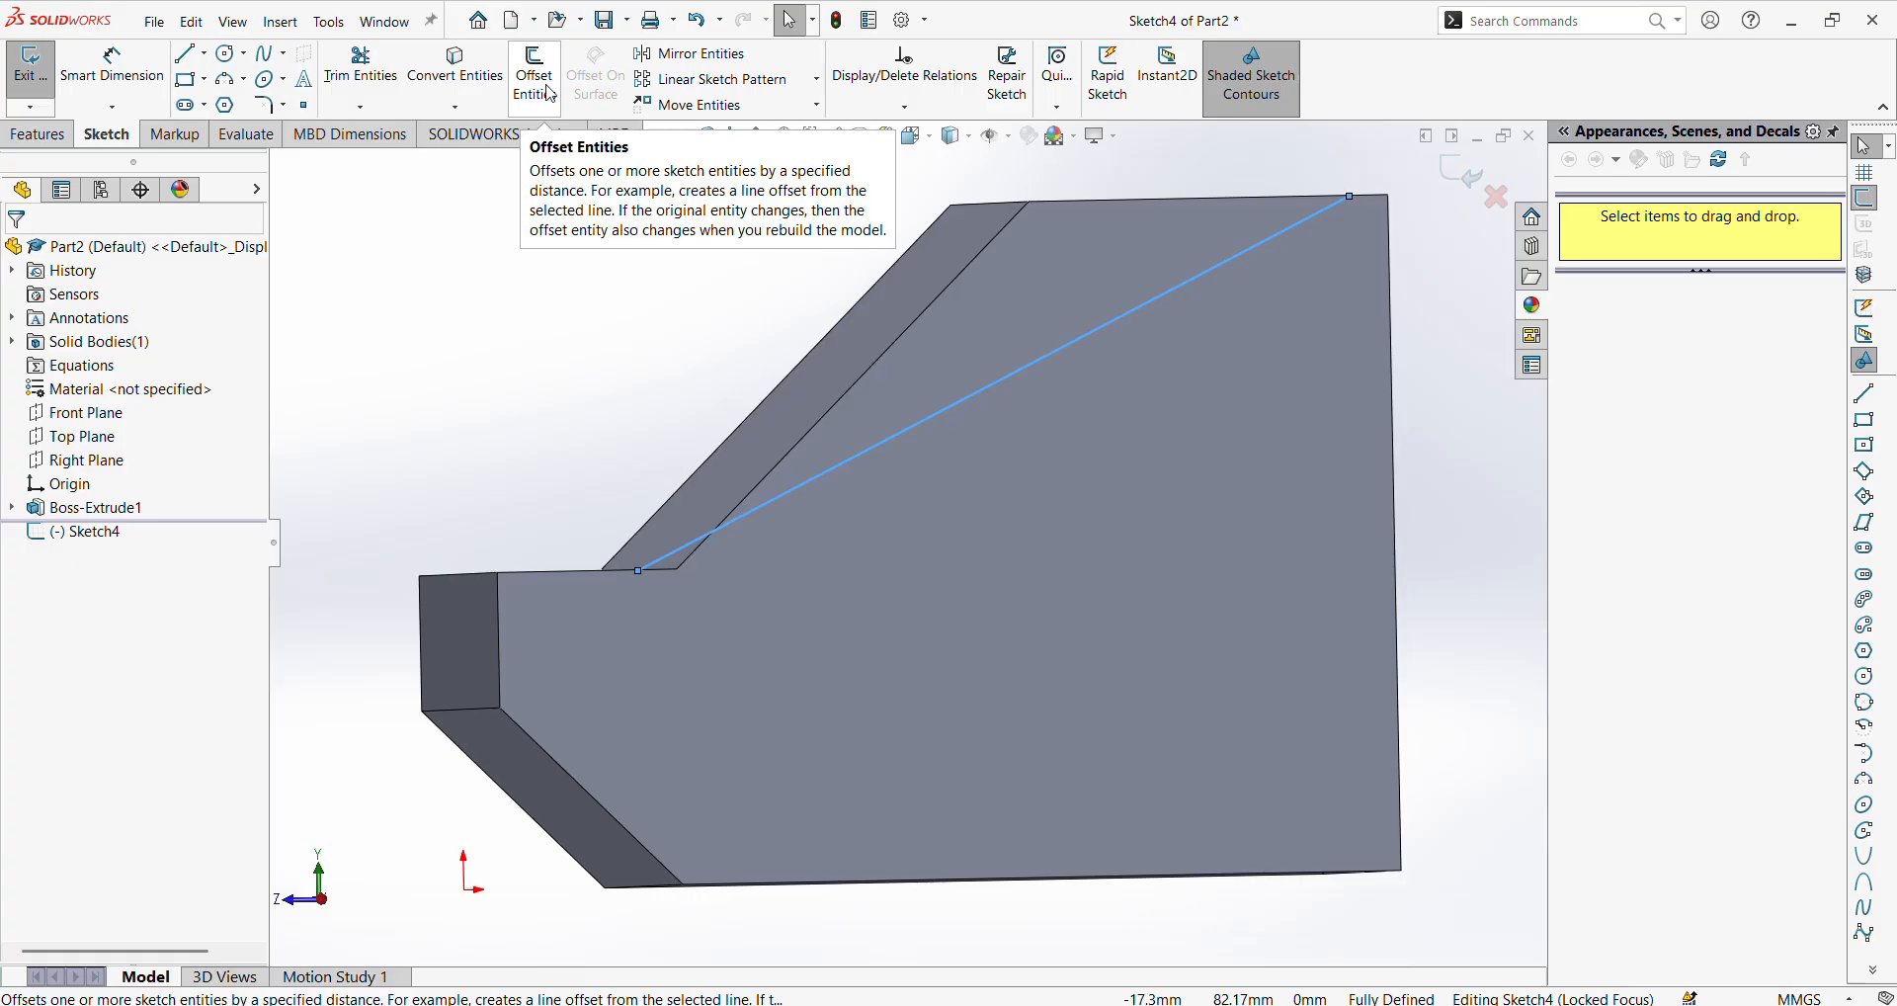
Convert the upper sloped edge and the top edge of the side face into sketch lines that close the triangle with the diagonal
left_click(473, 87)
left_click(969, 265)
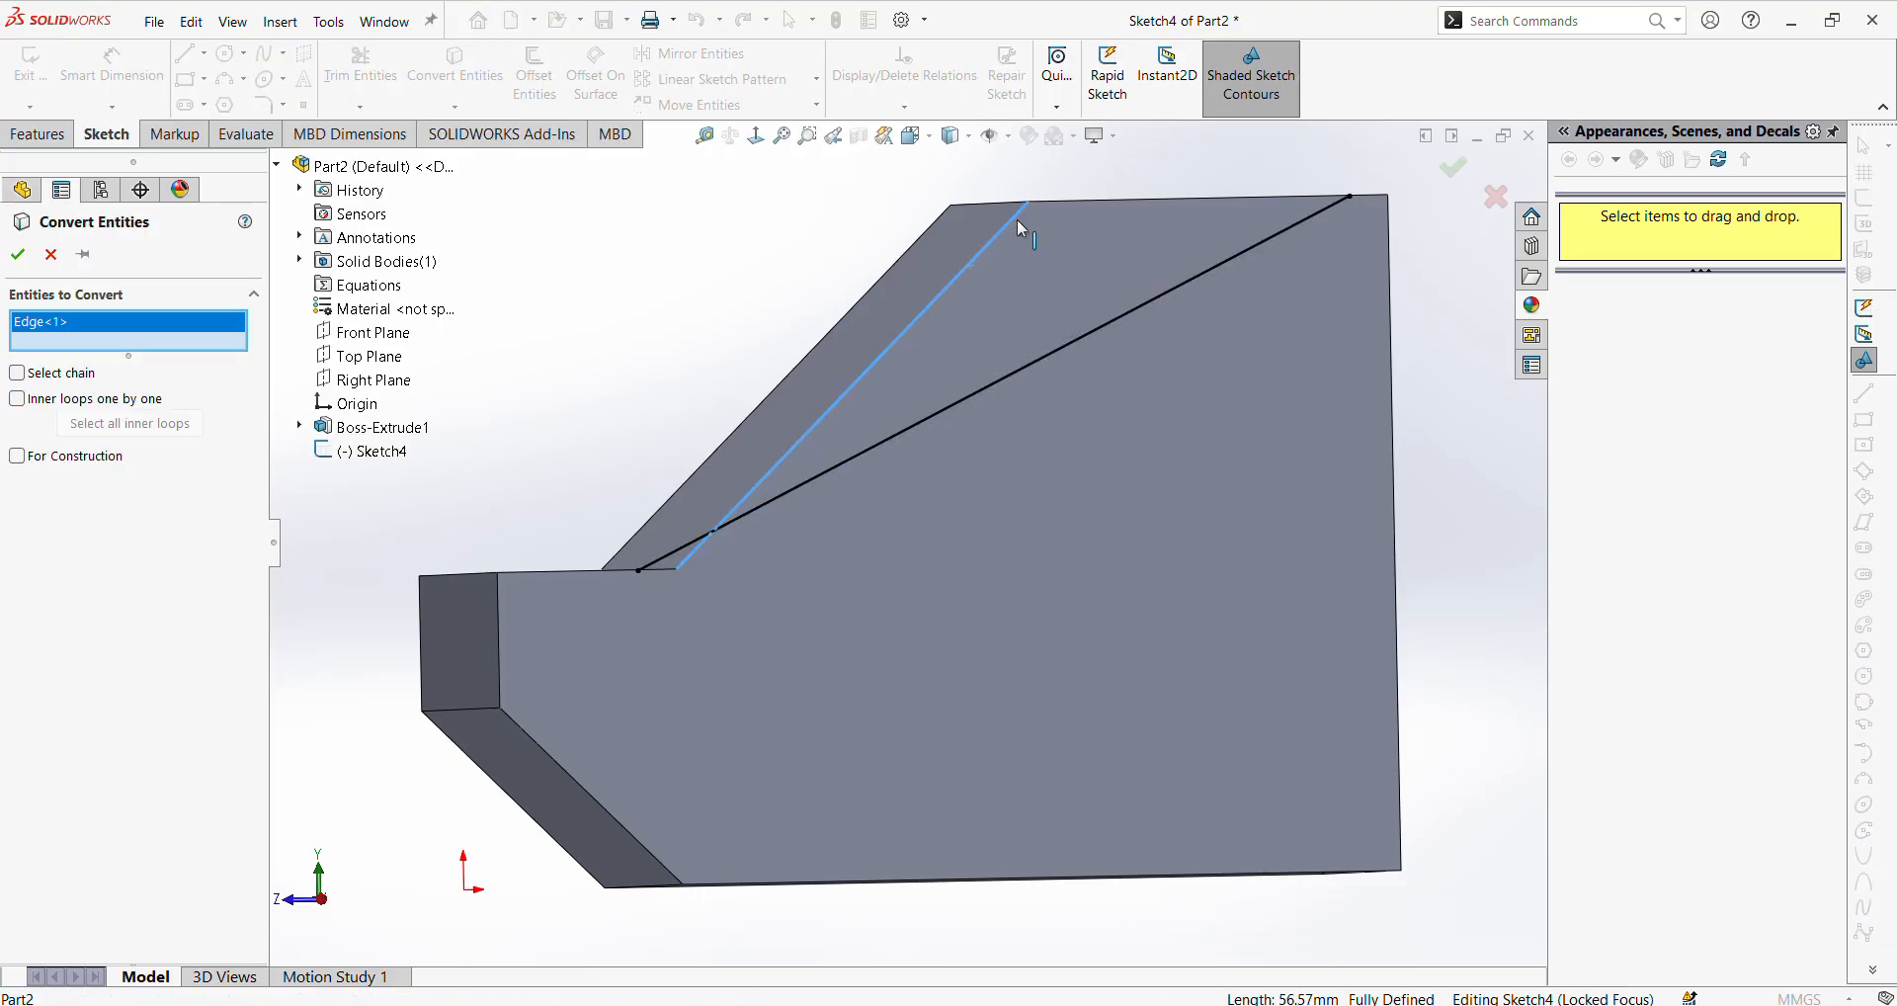
left_click(1062, 201)
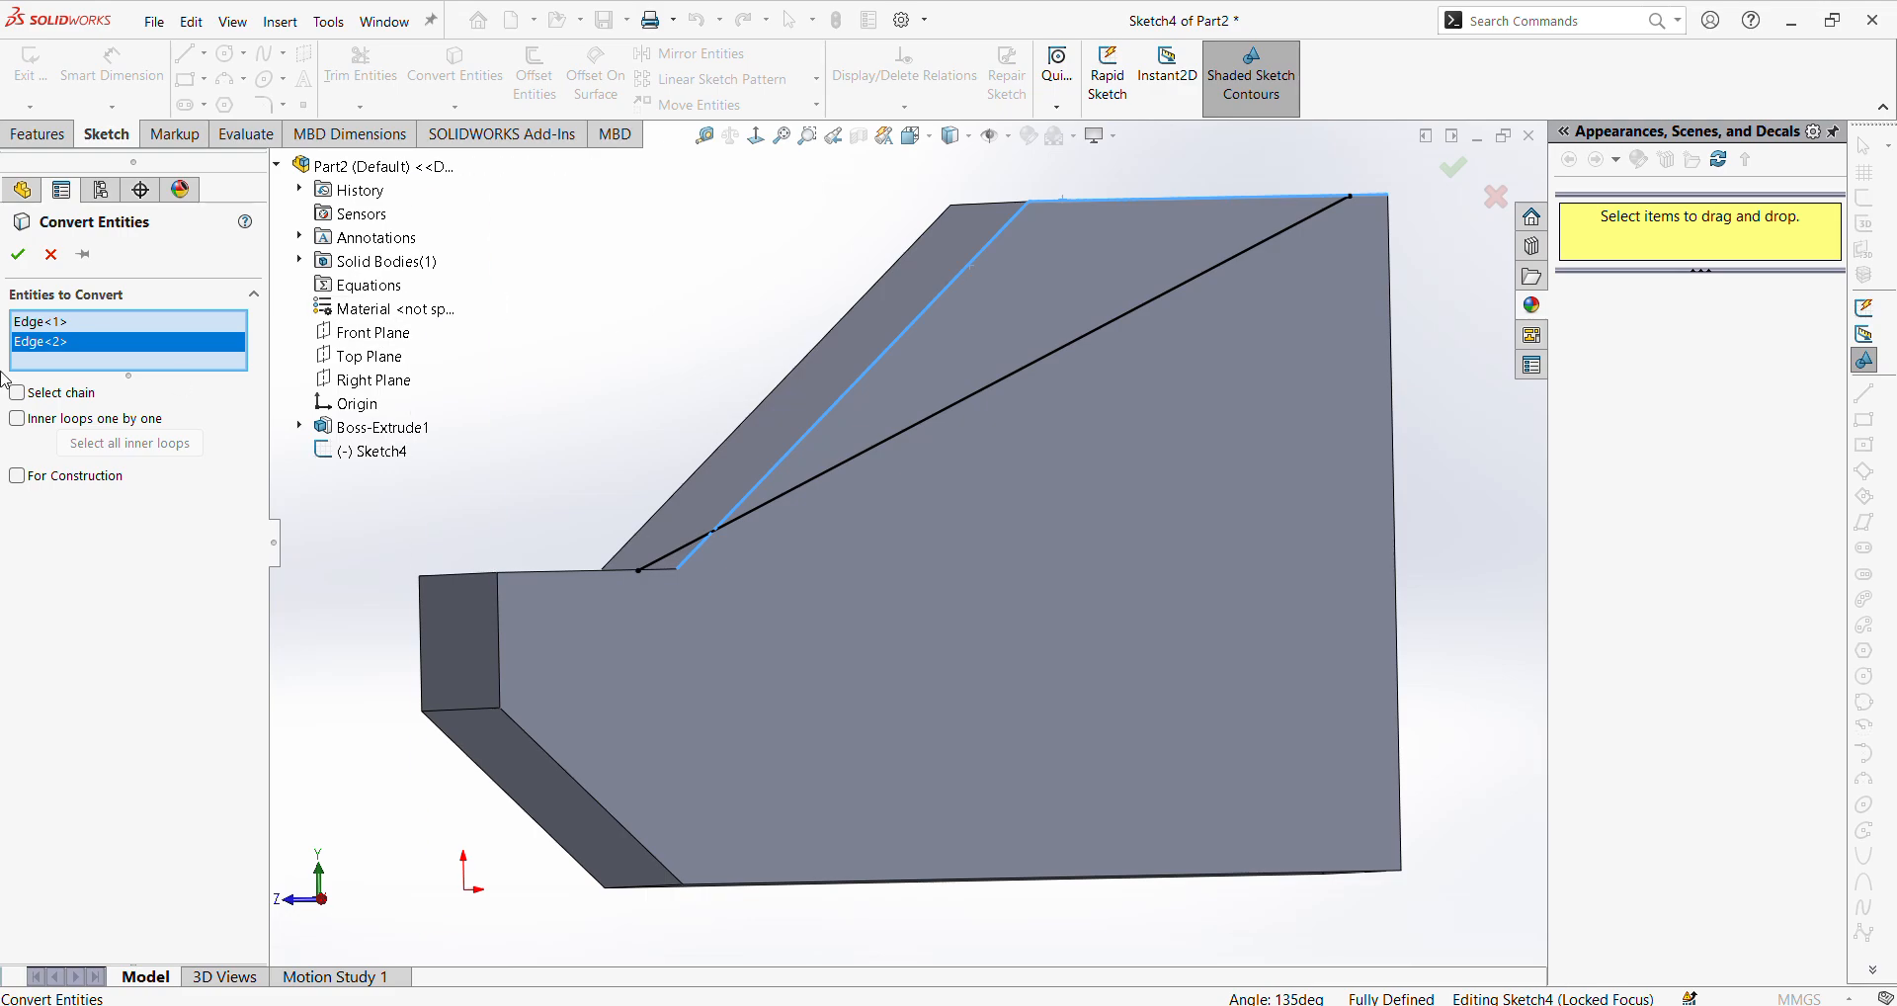
left_click(36, 259)
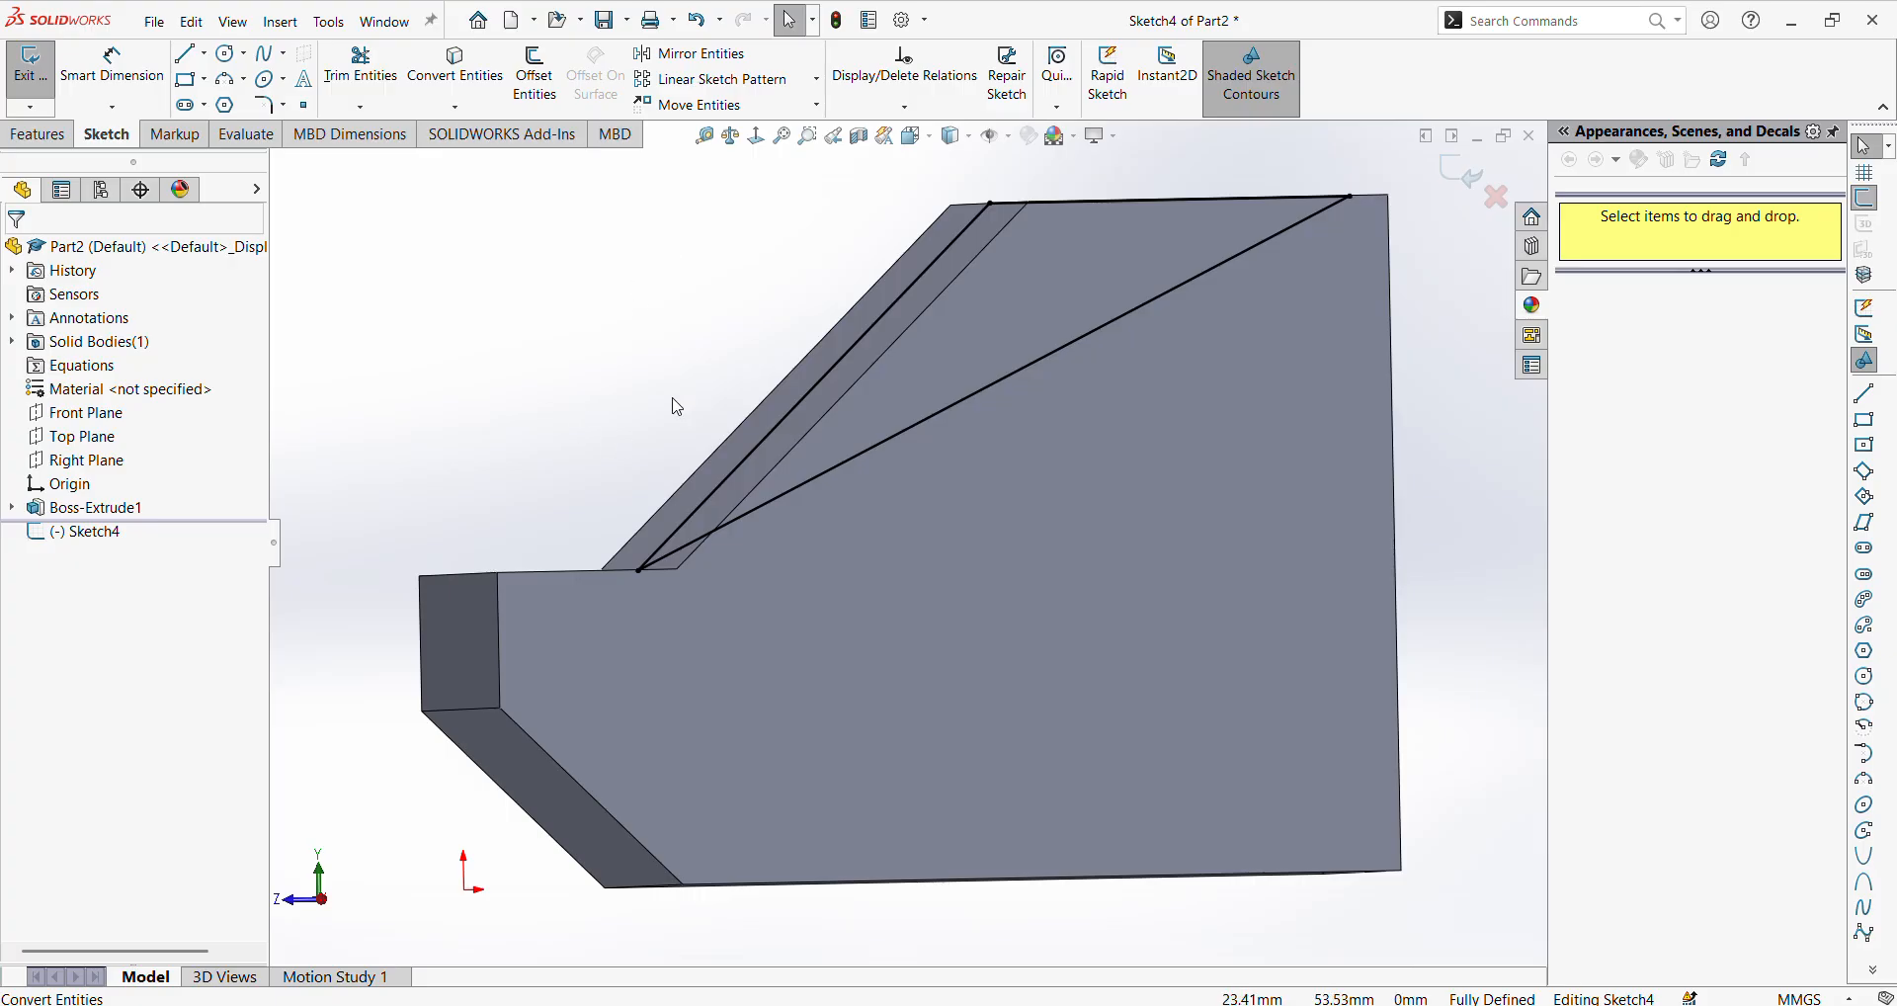
mouse_move(1018, 217)
middle_mouse_down()
mouse_move(828, 262)
mouse_move(732, 213)
mouse_move(785, 266)
middle_mouse_up()
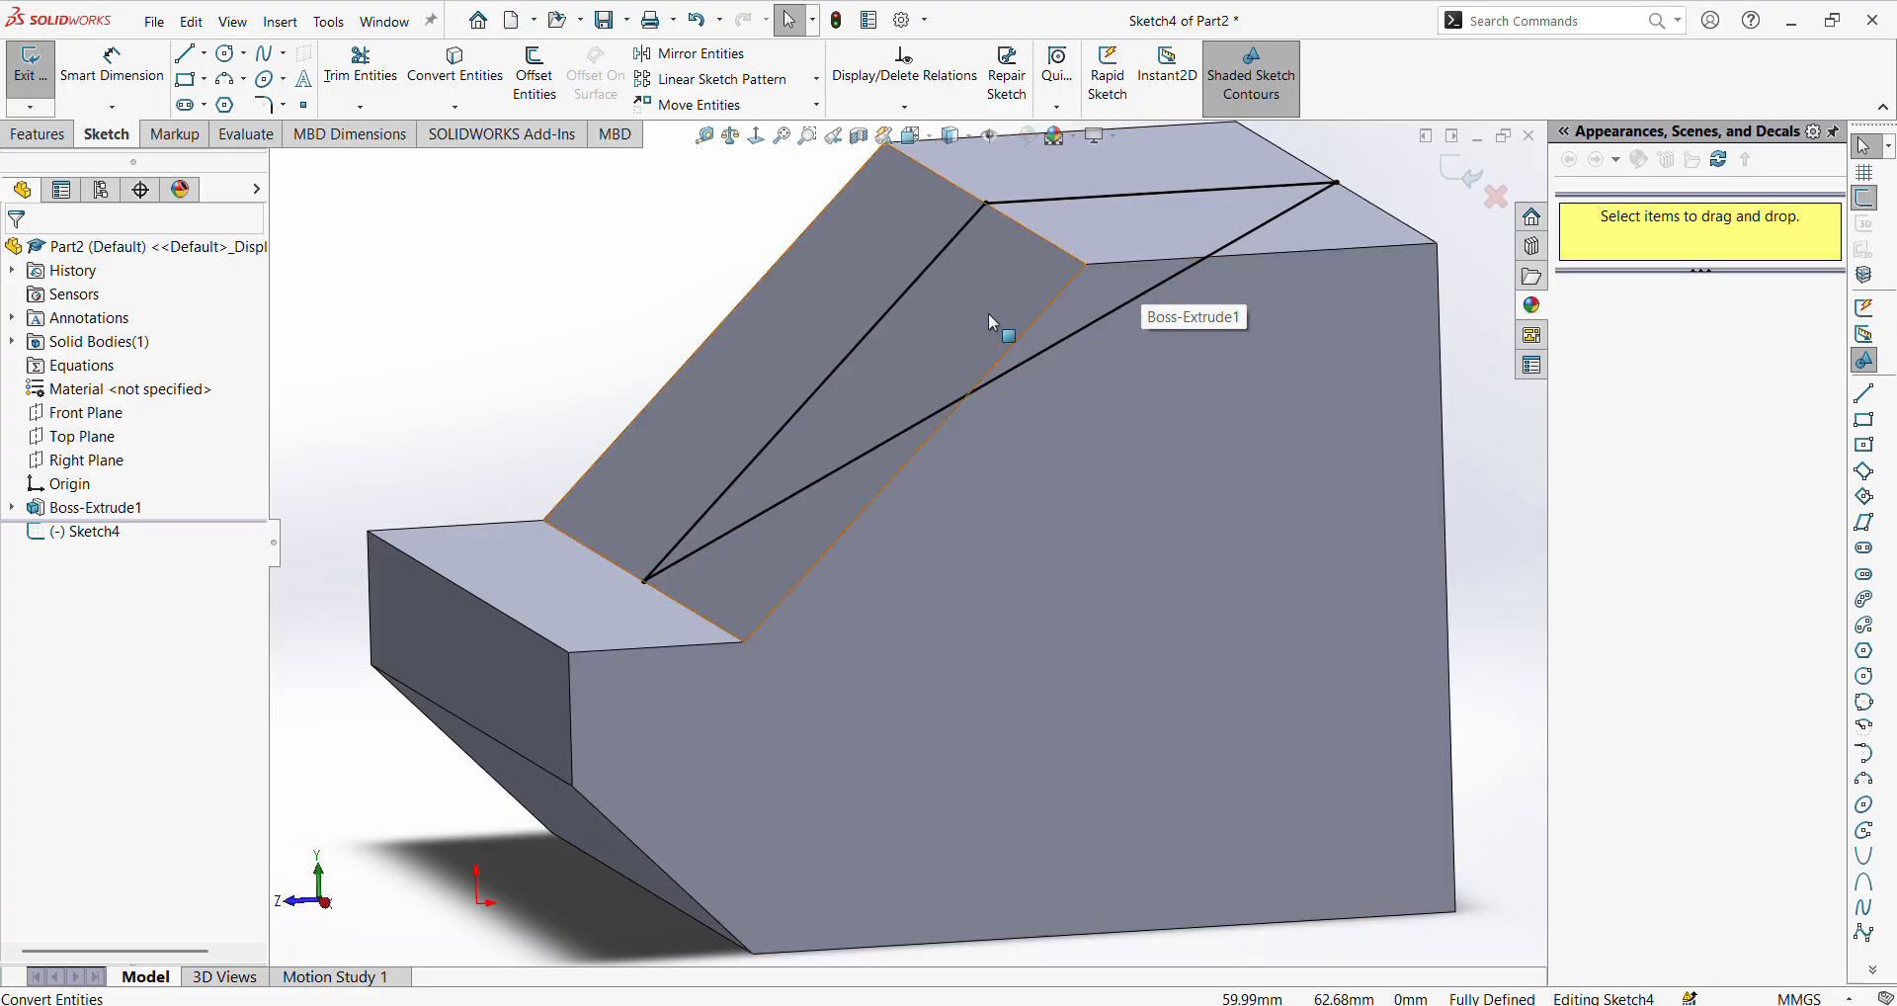
scroll(989, 315, "up", 3)
scroll(1027, 269, "down", 1)
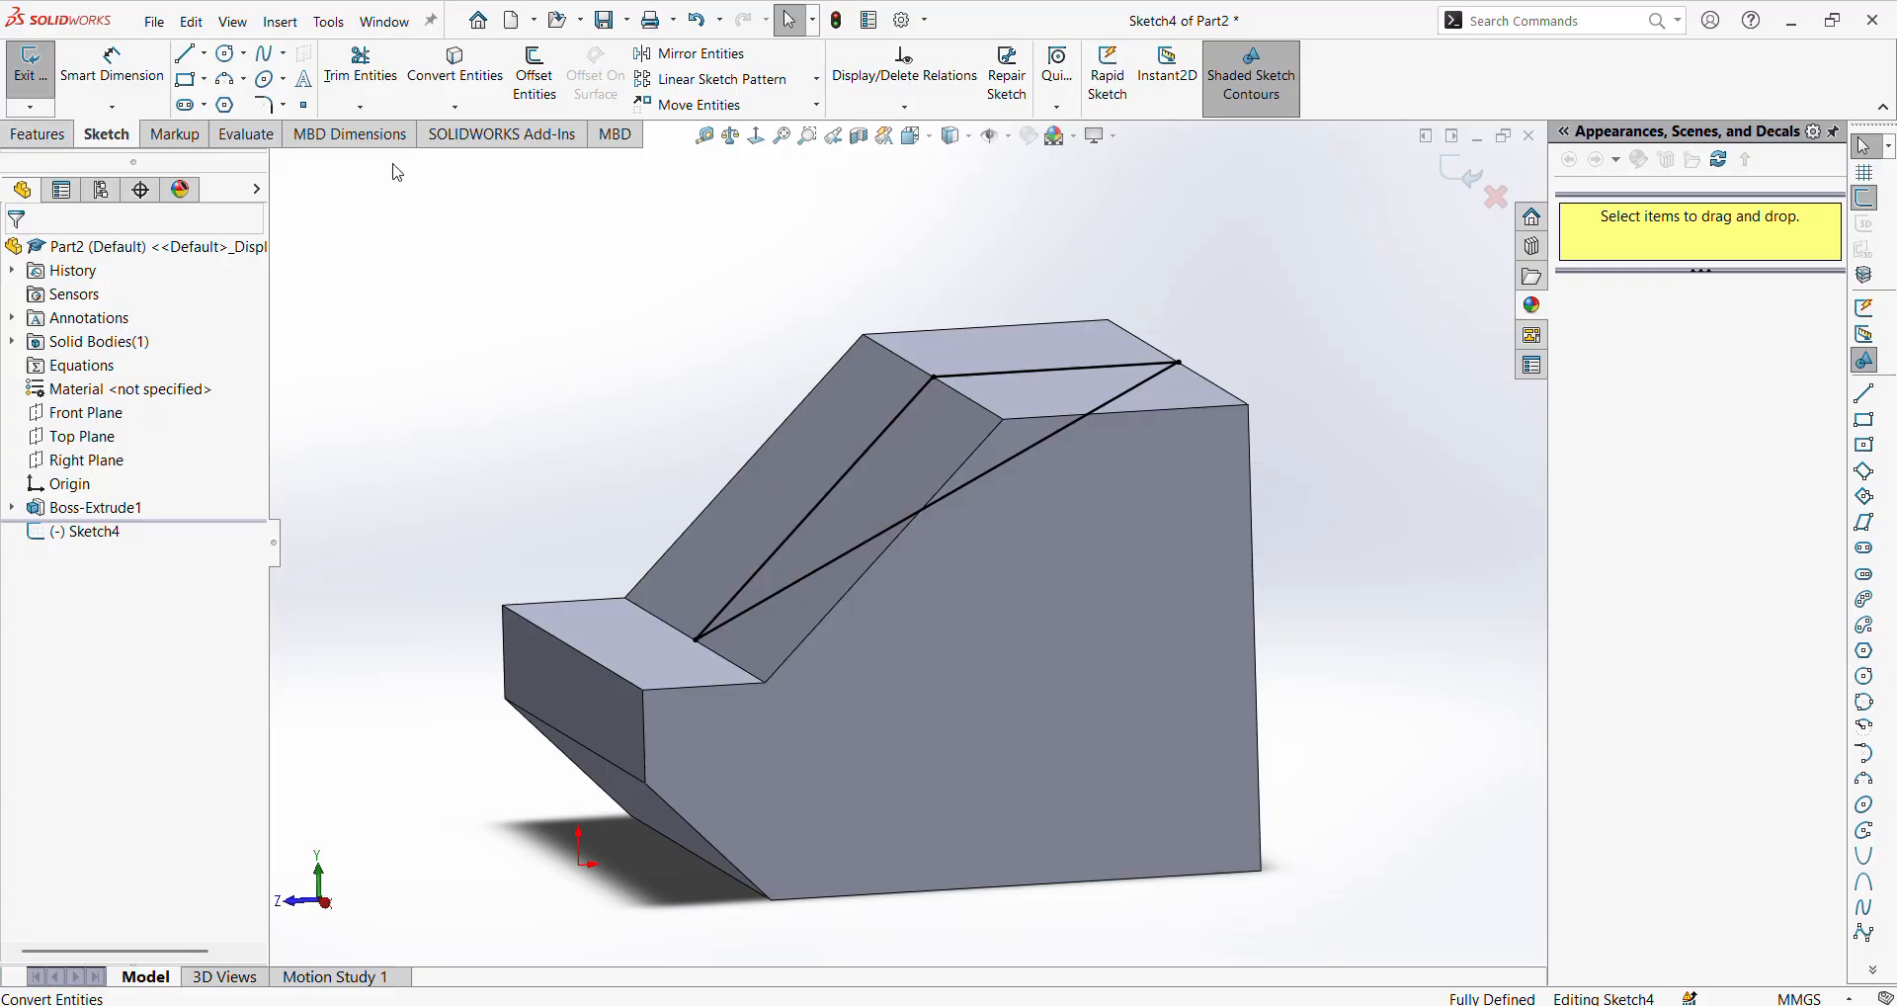
Set up an extruded cut of the triangle sketch with a Mid Plane end condition and a 50 mm depth
left_click(39, 135)
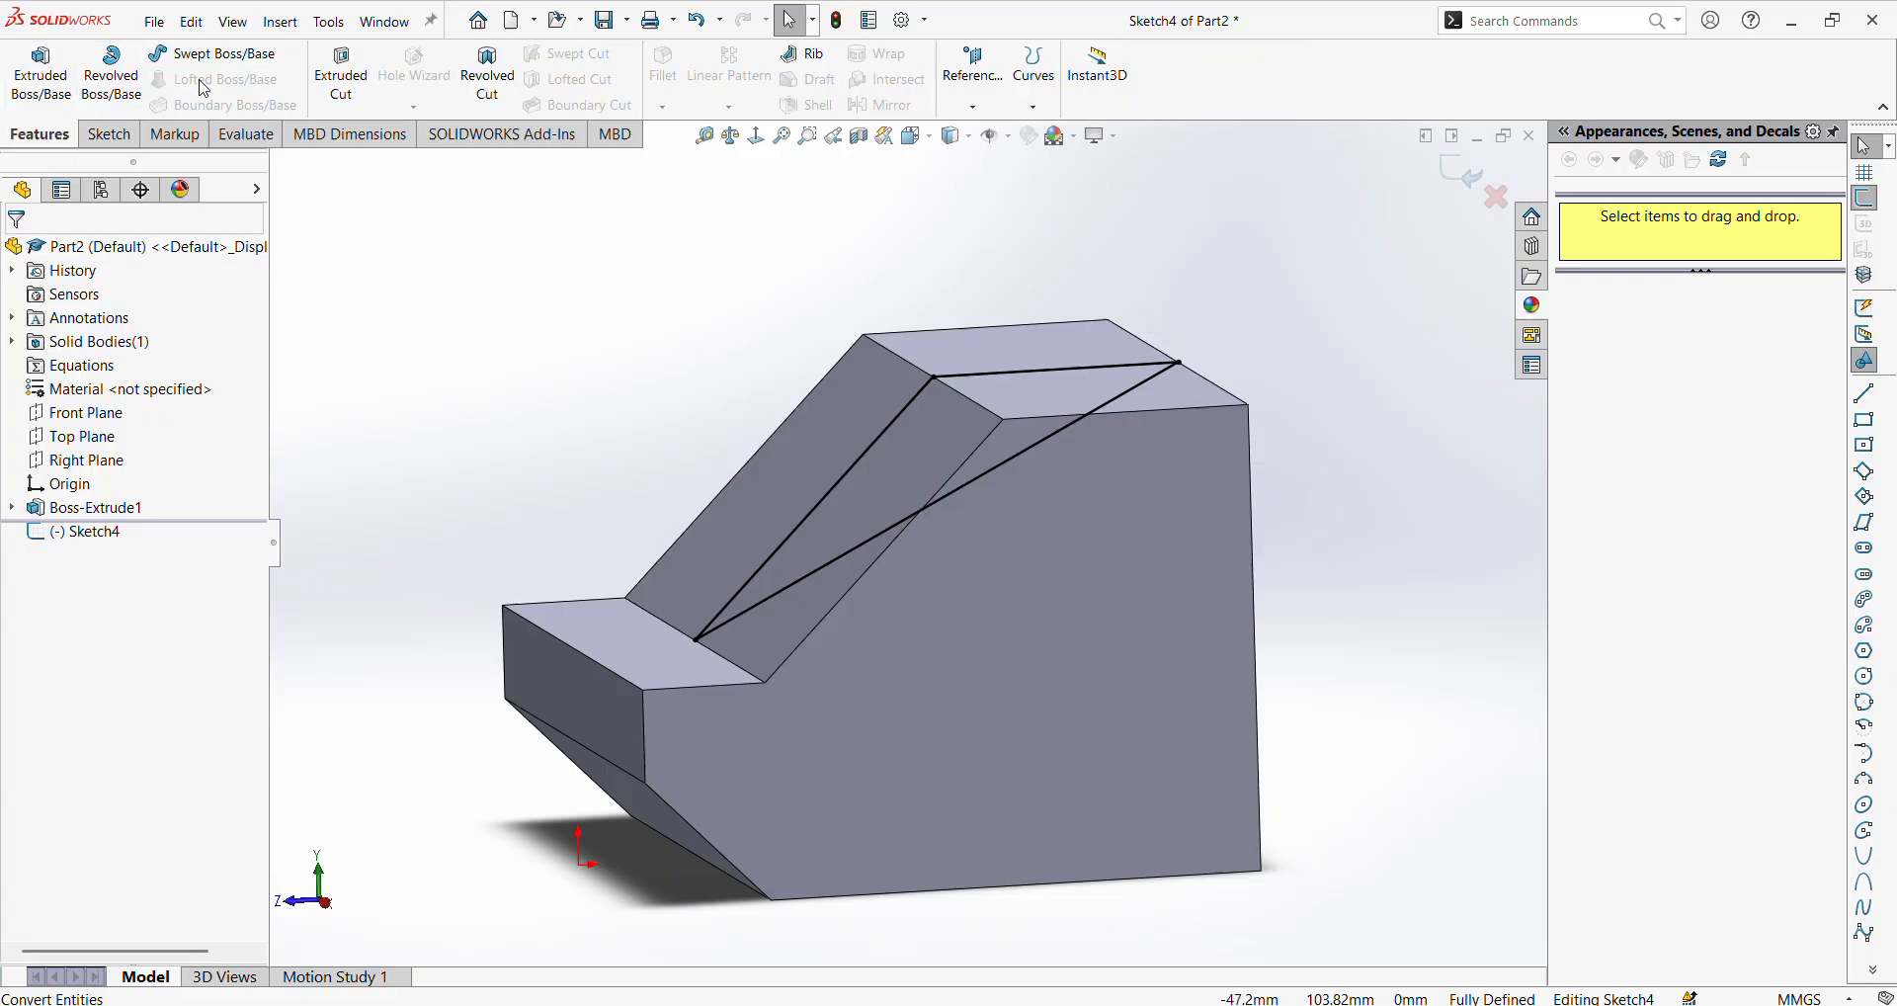
left_click(341, 74)
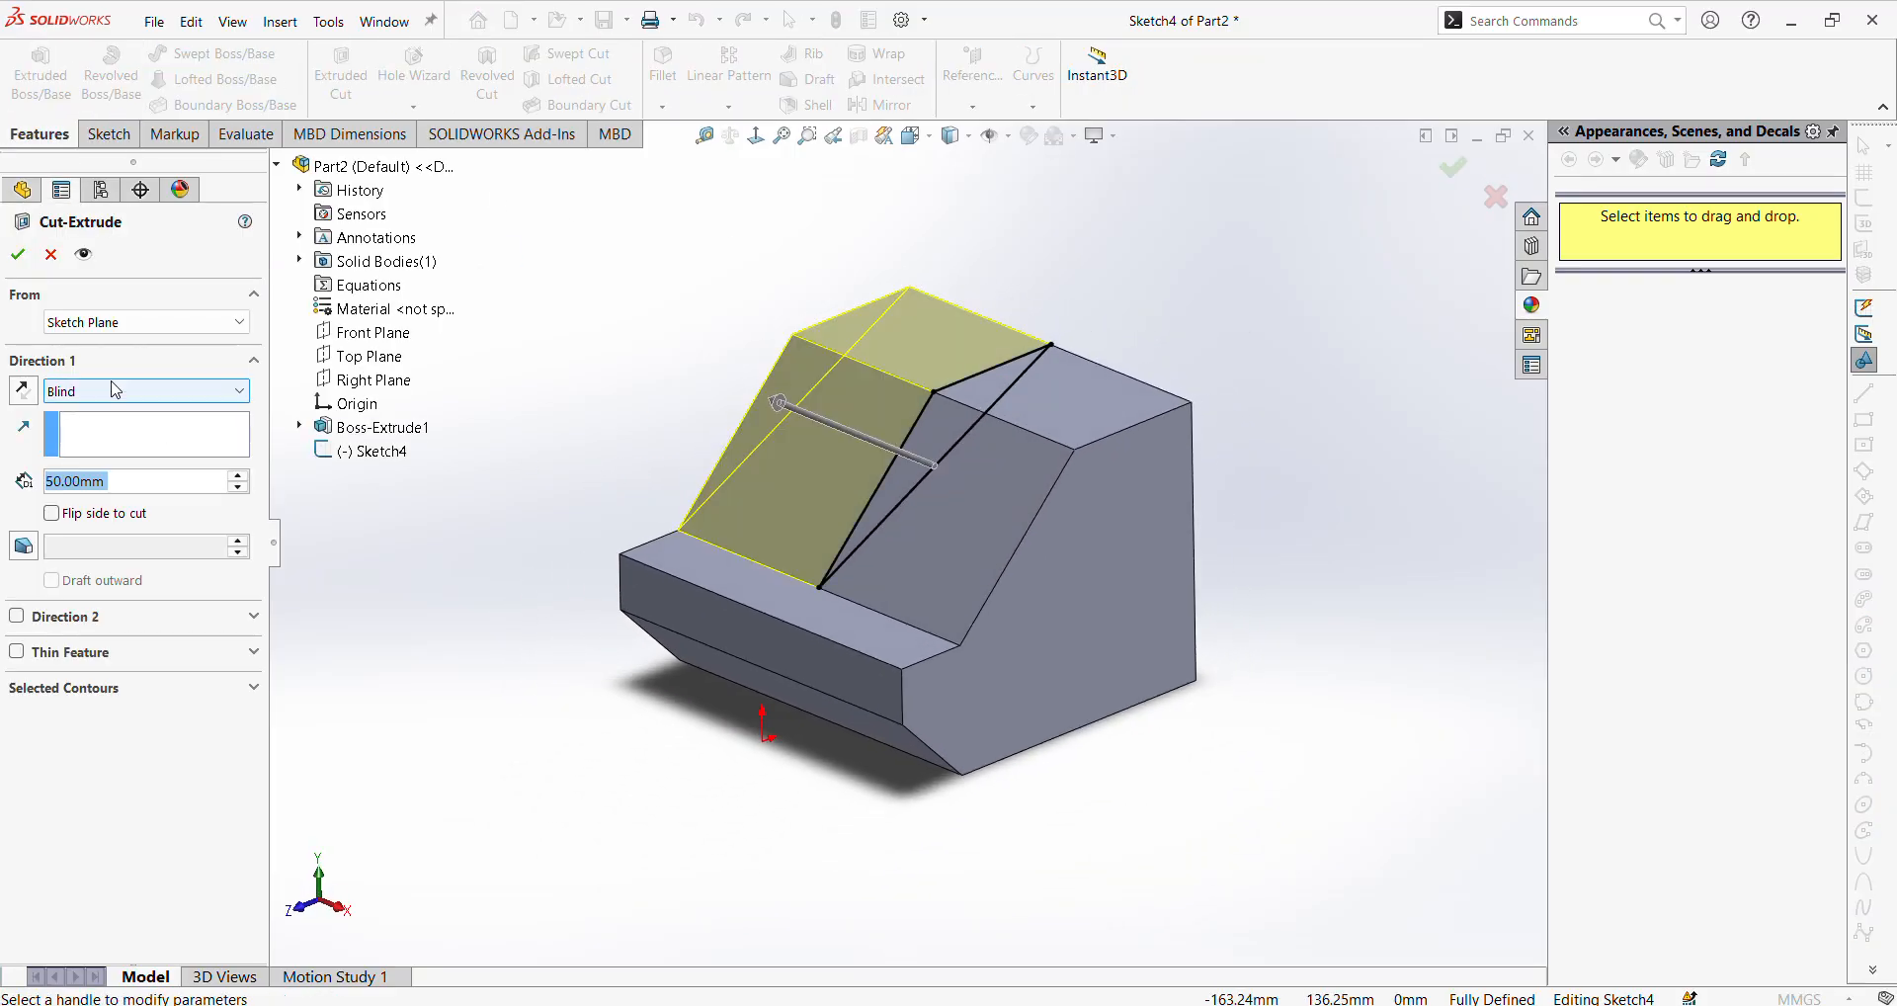
left_click(148, 392)
left_click(102, 550)
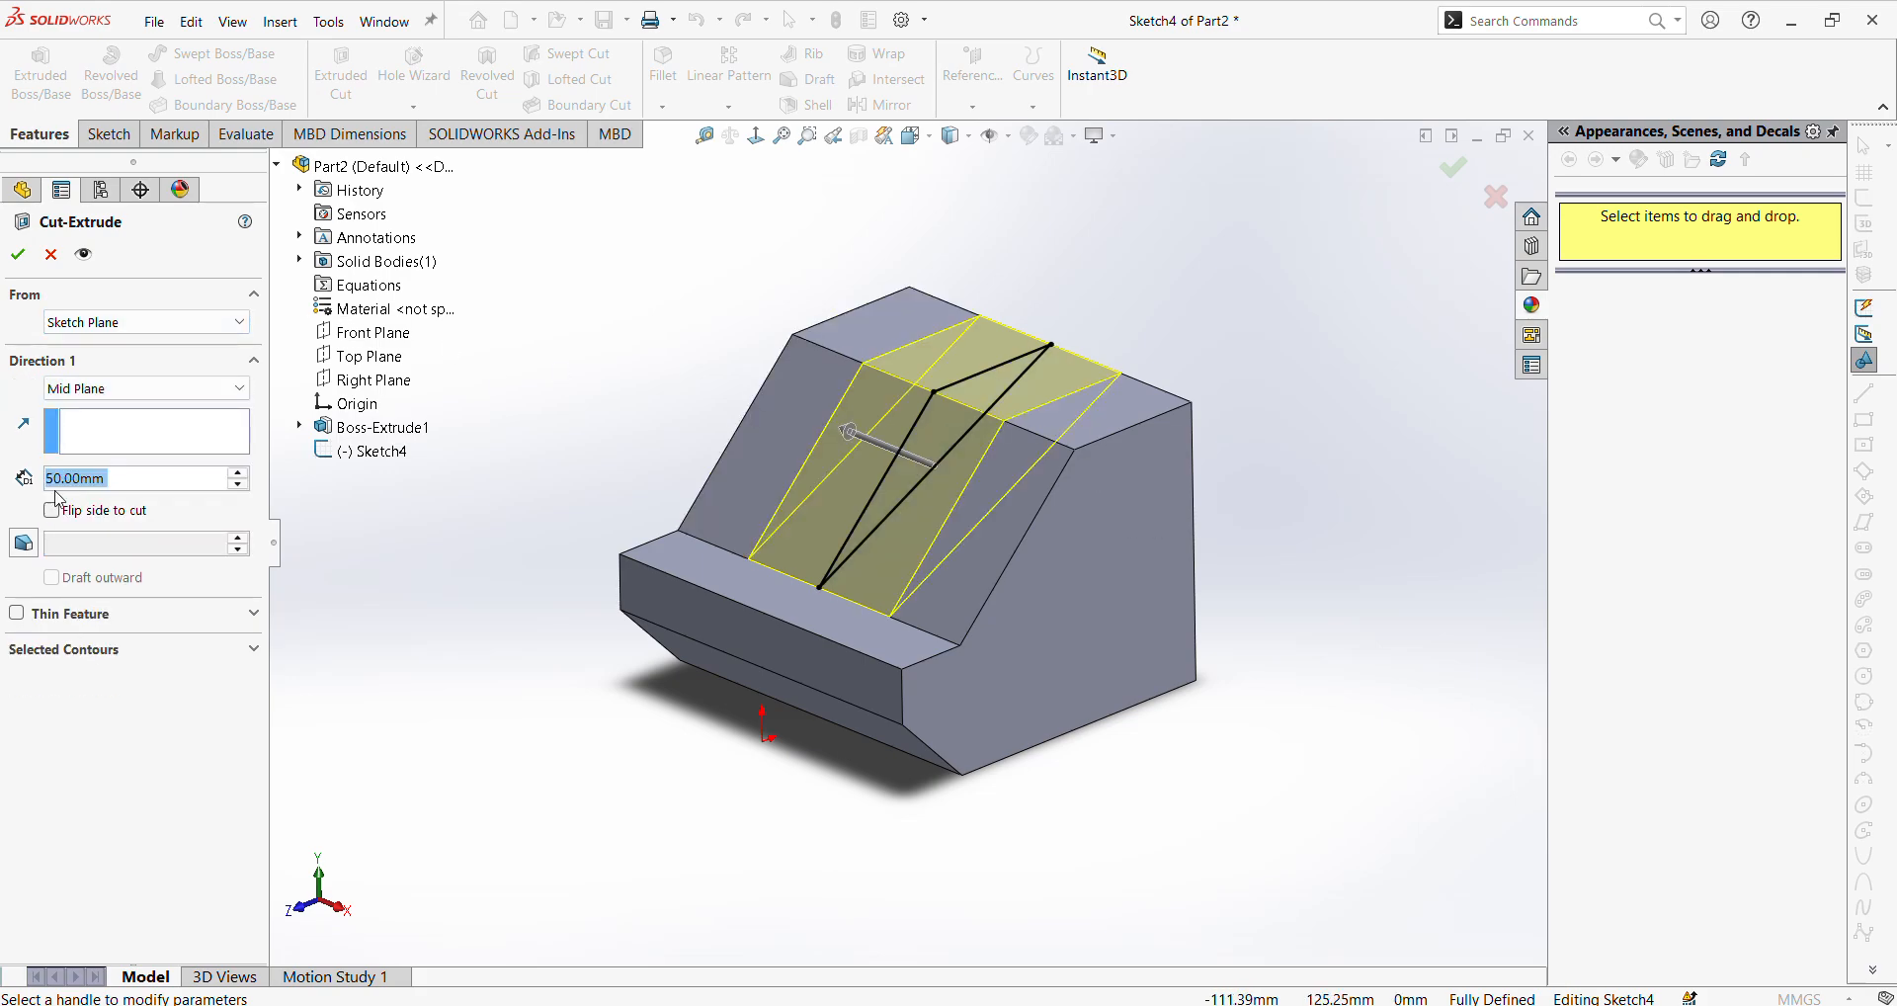
left_click(111, 329)
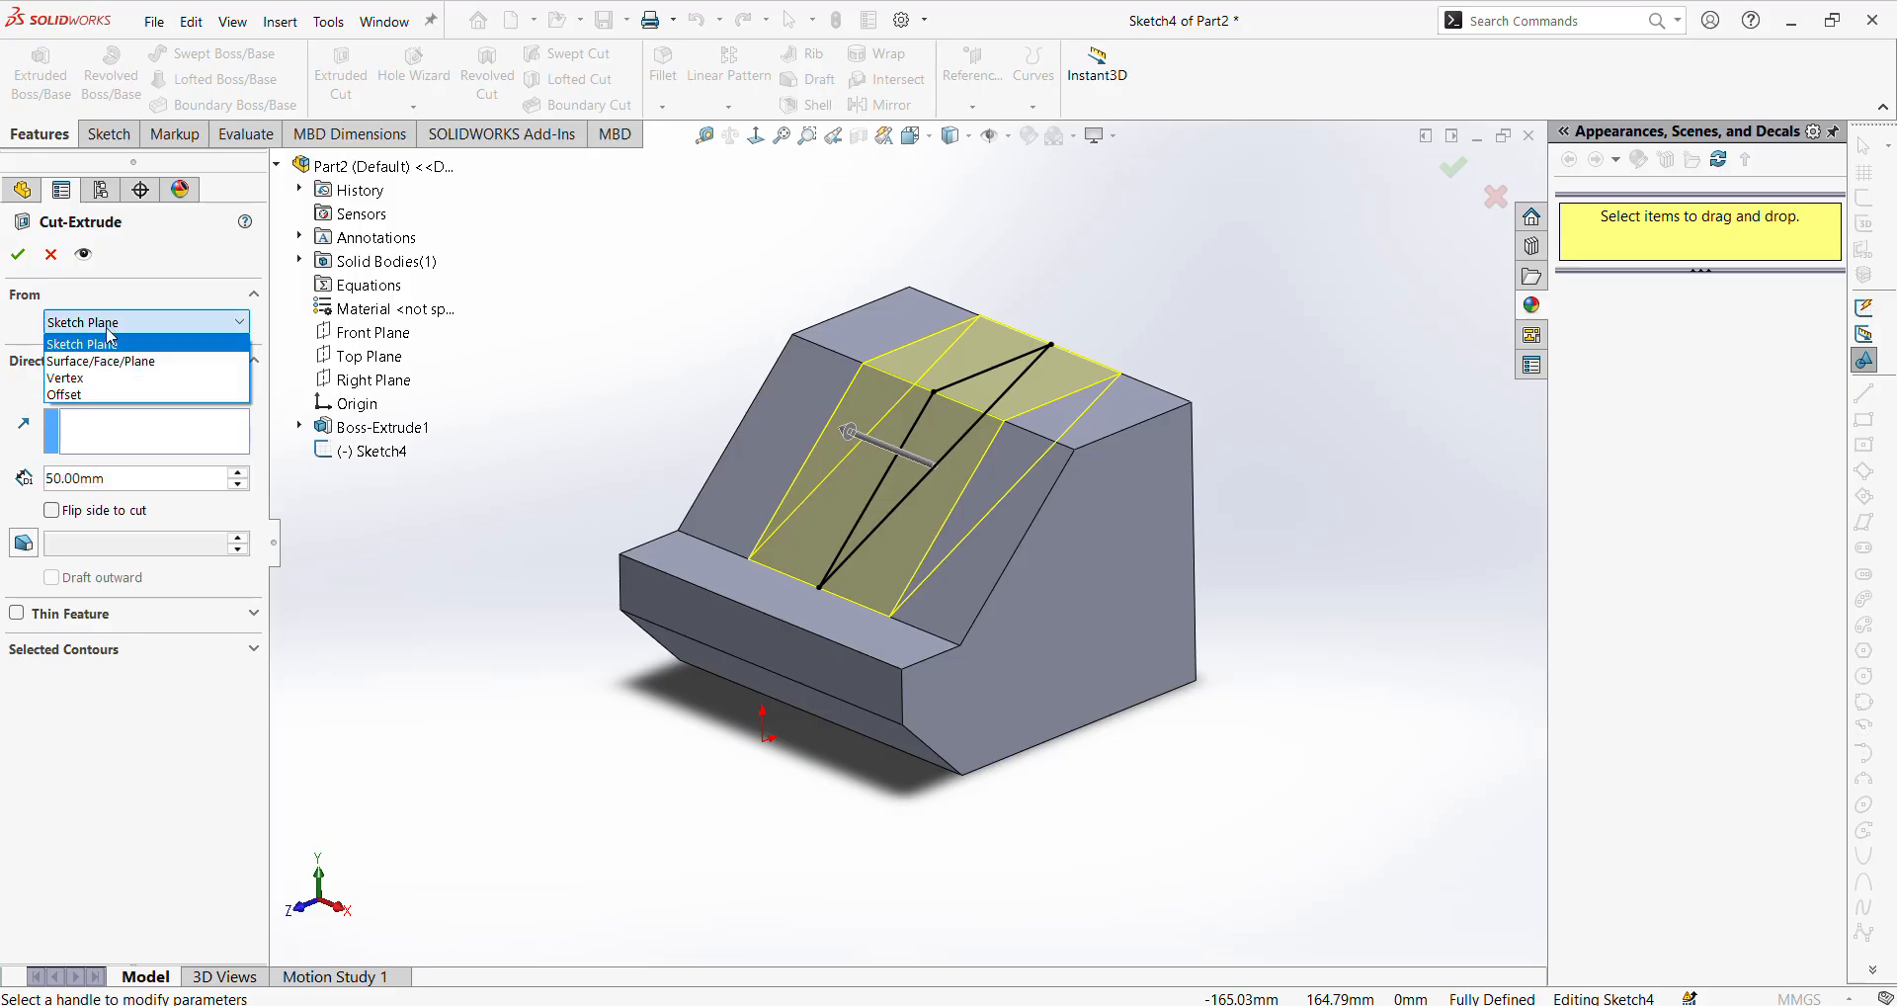
left_click(86, 399)
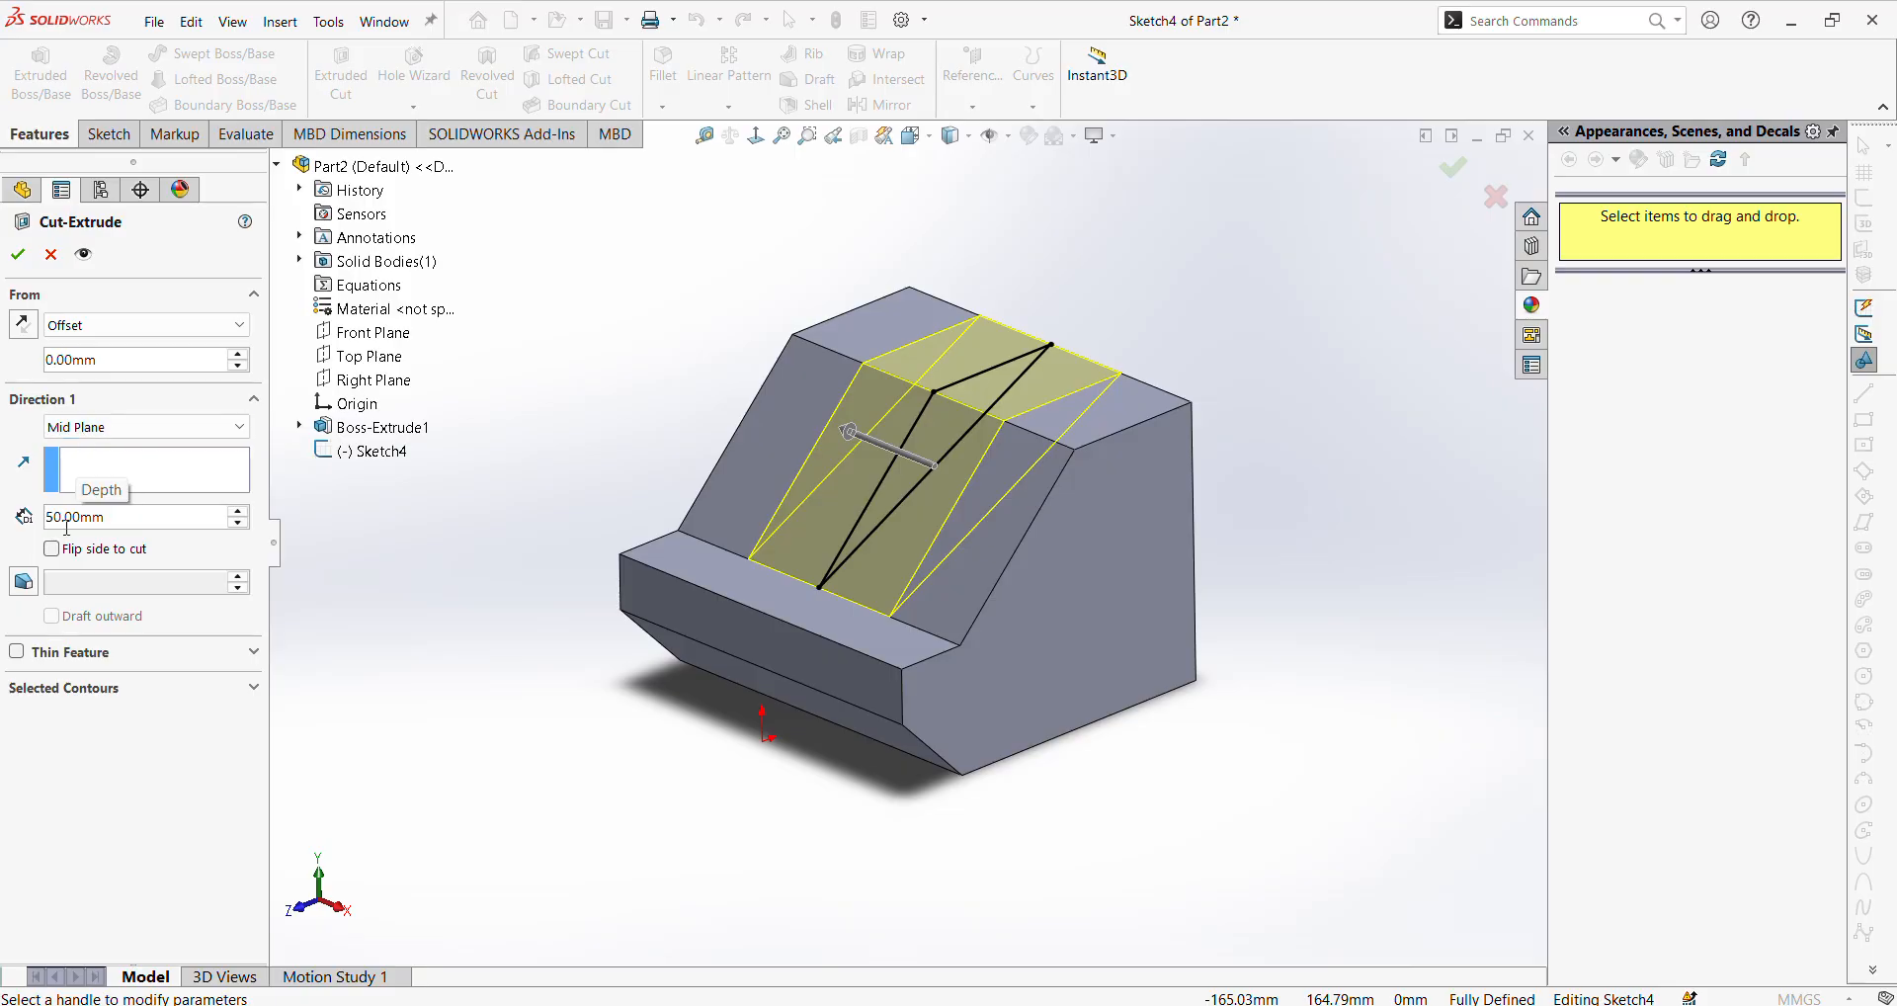
left_click(84, 327)
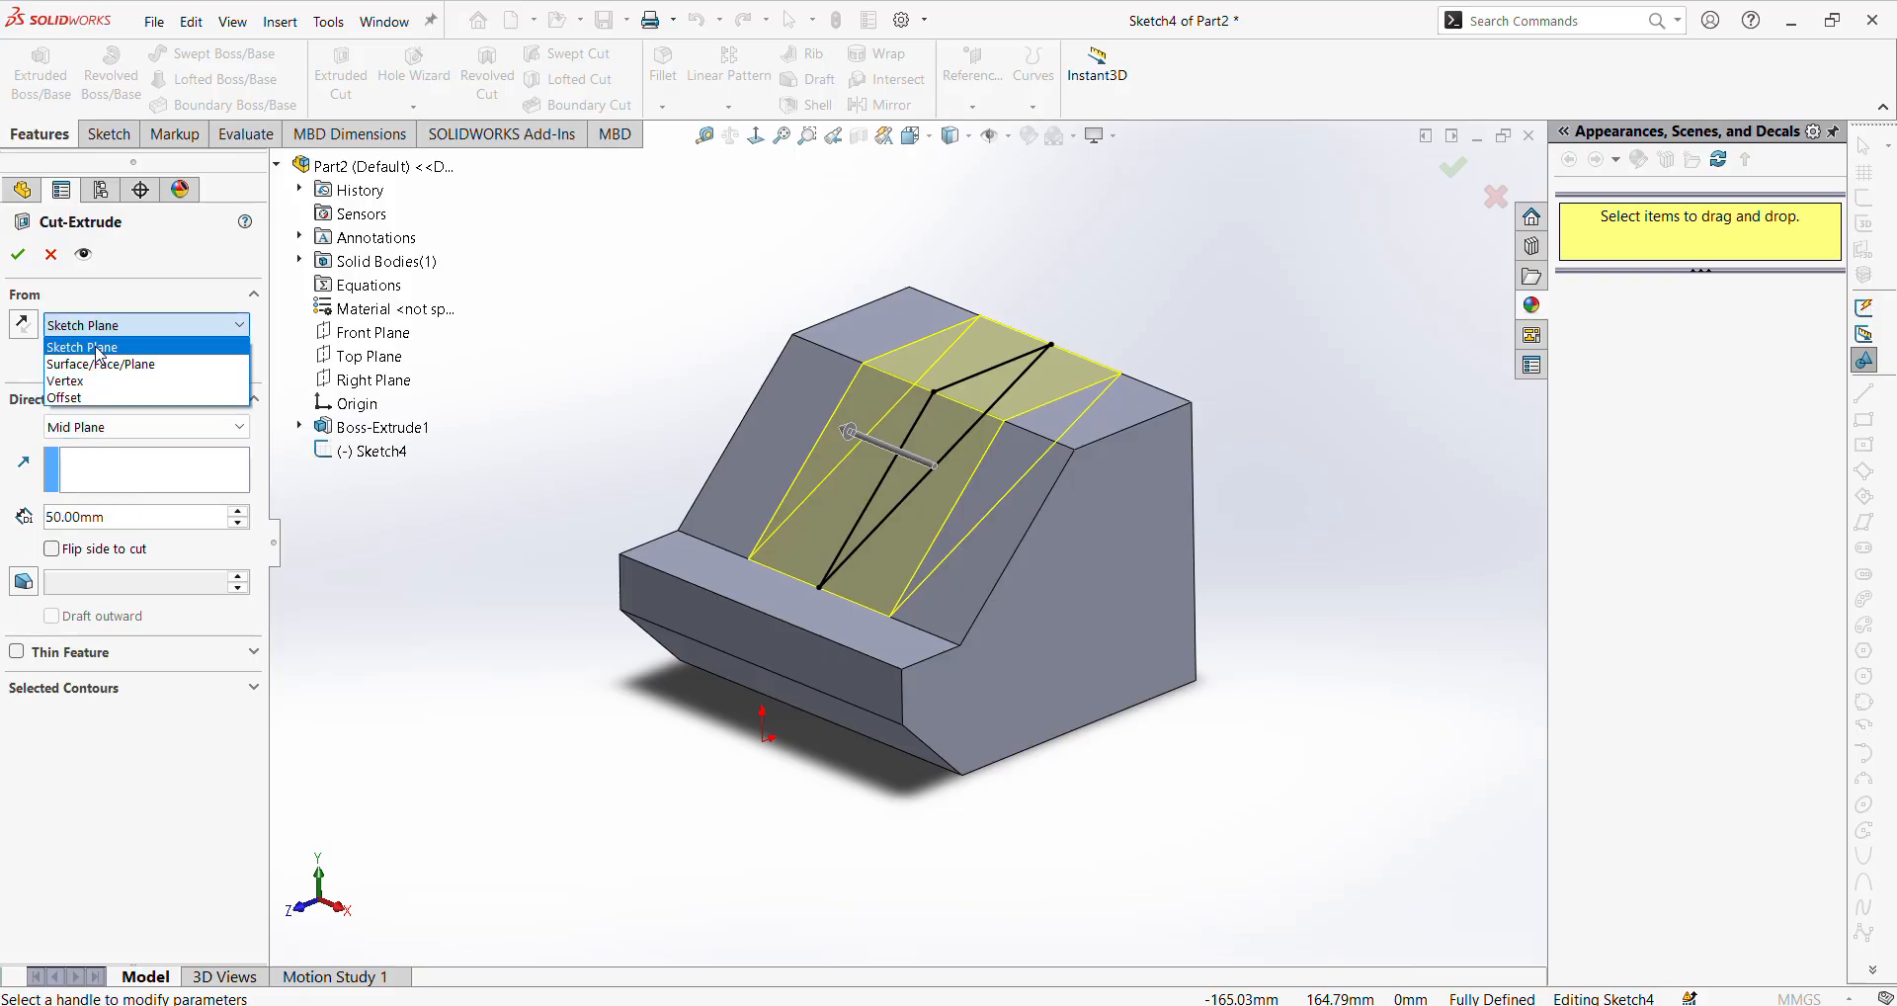
left_click(89, 347)
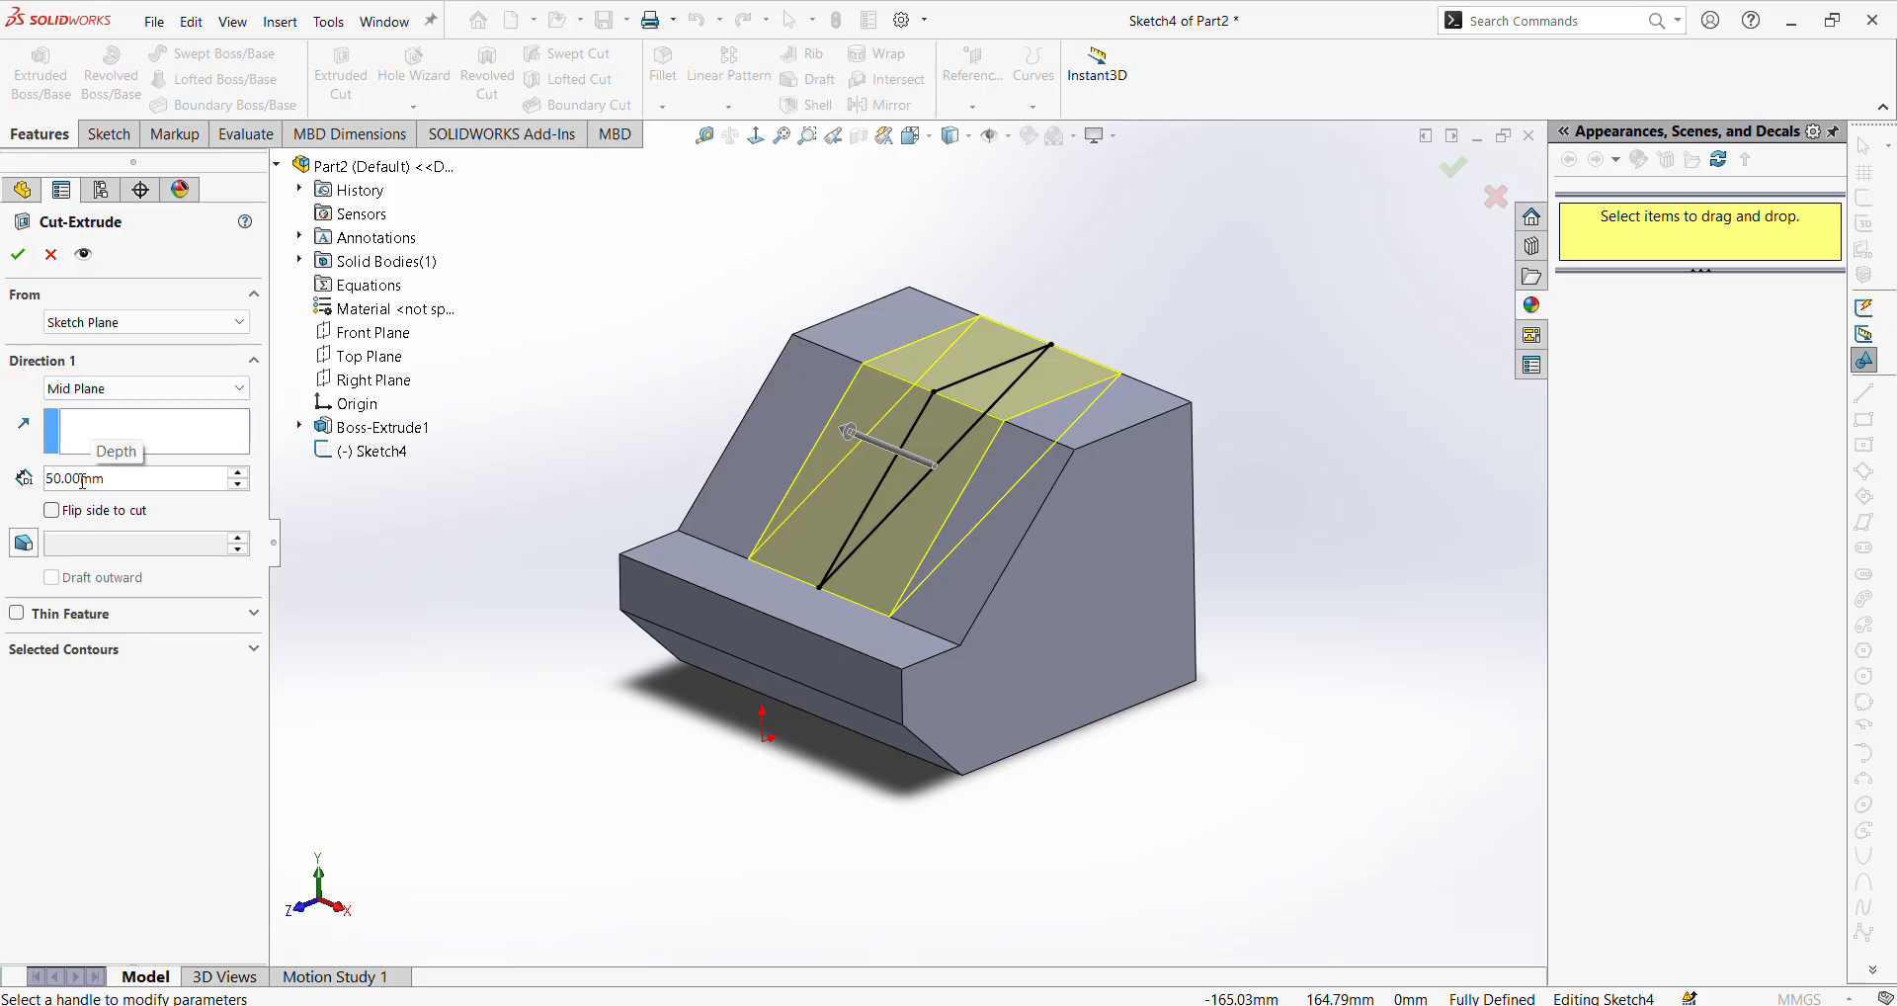
Keep the Mid Plane end condition and complete the 50 mm slot cut
left_click(132, 388)
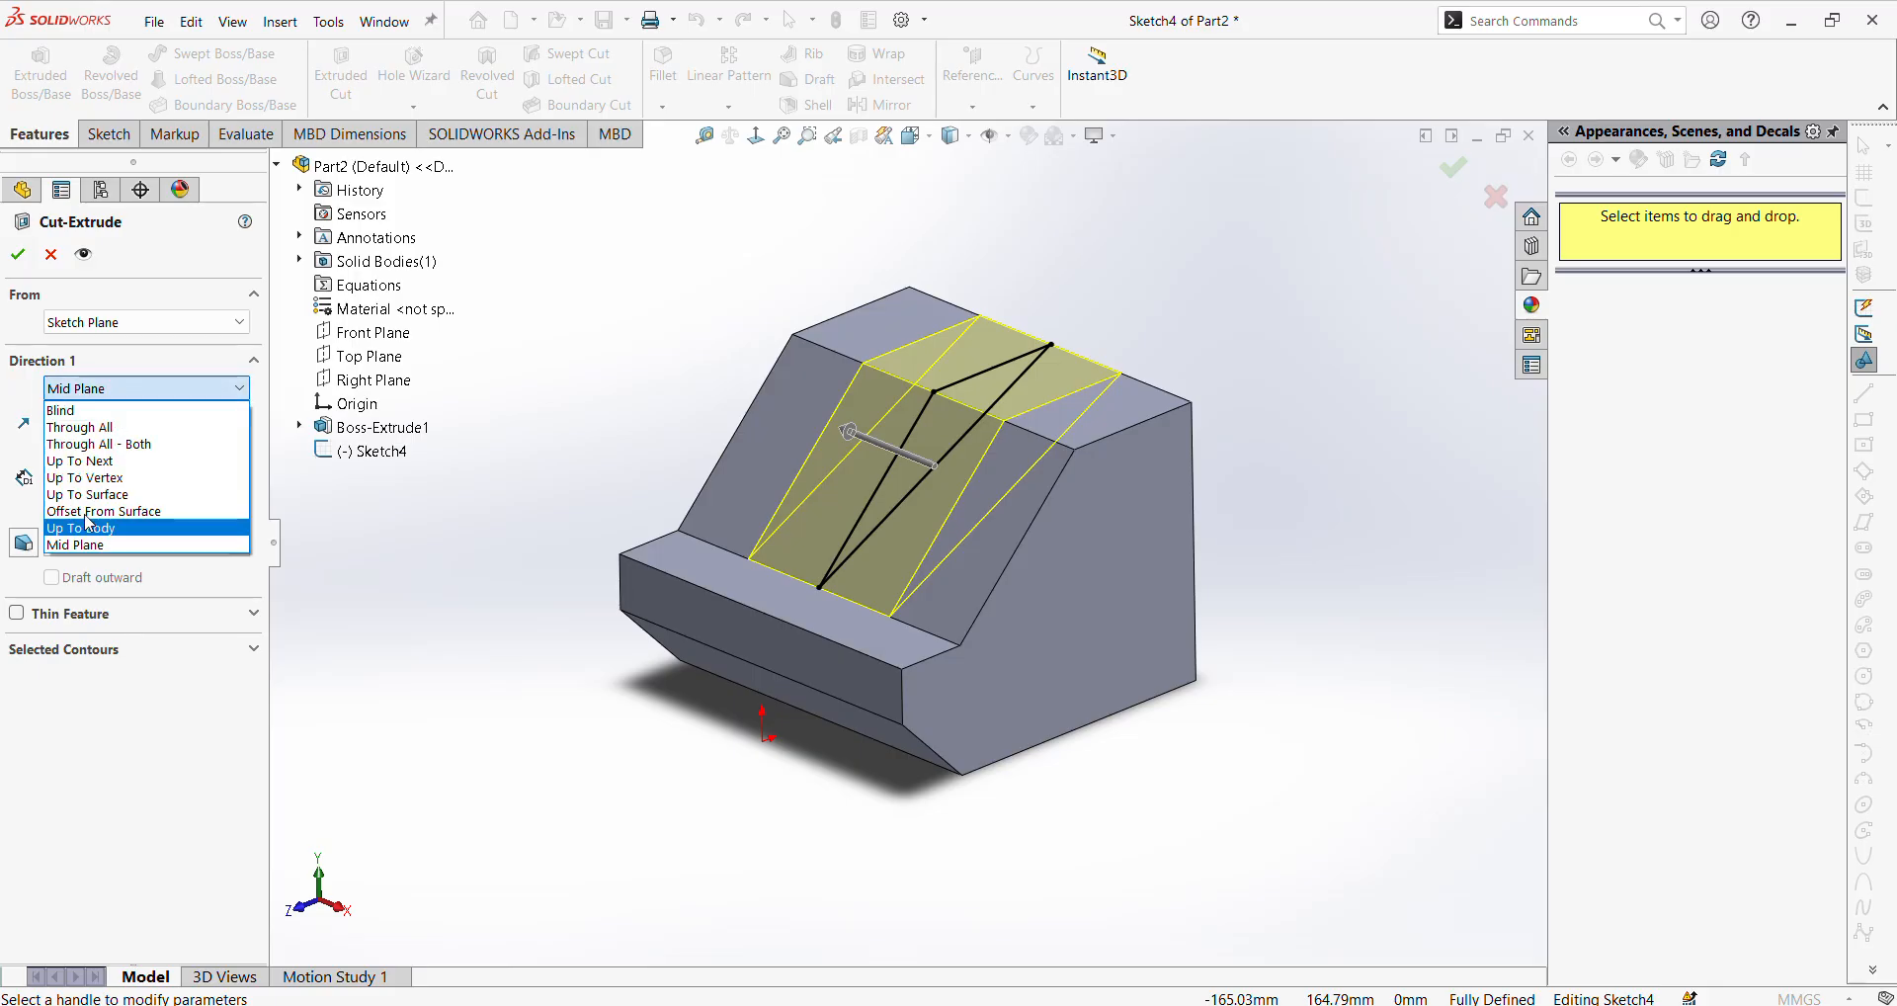
left_click(132, 383)
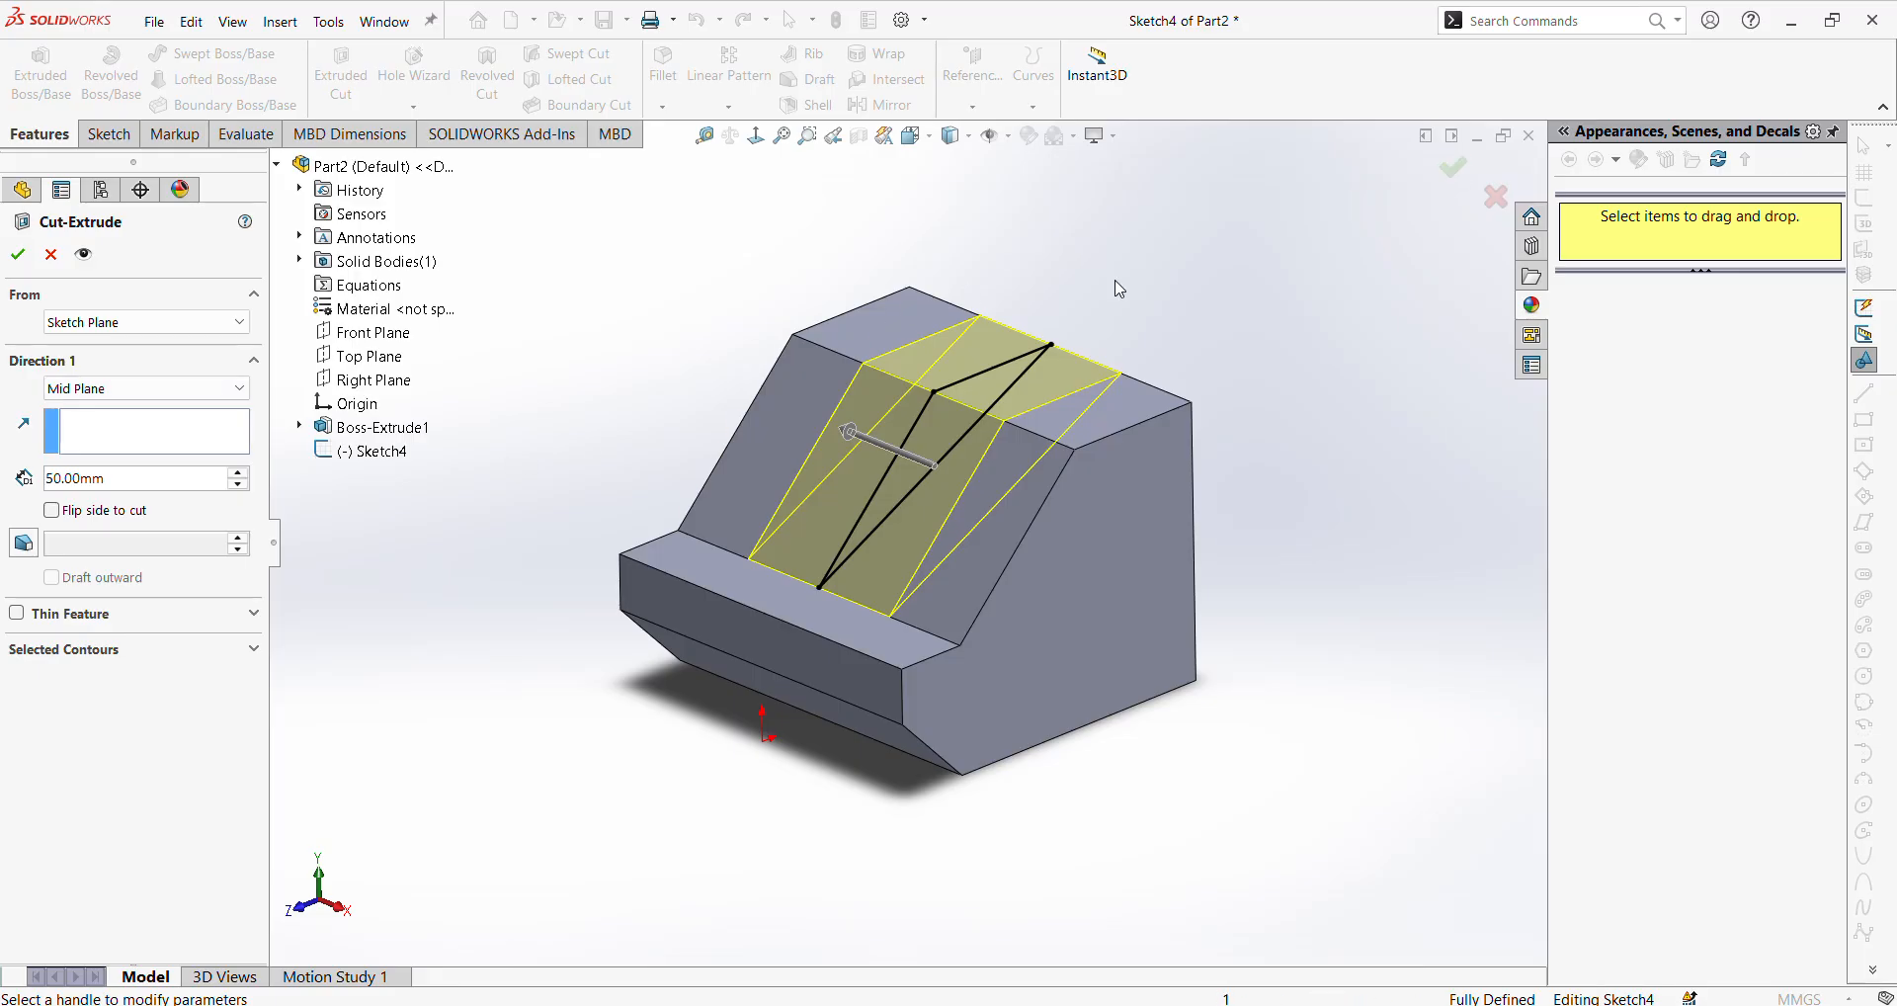
left_click(1455, 166)
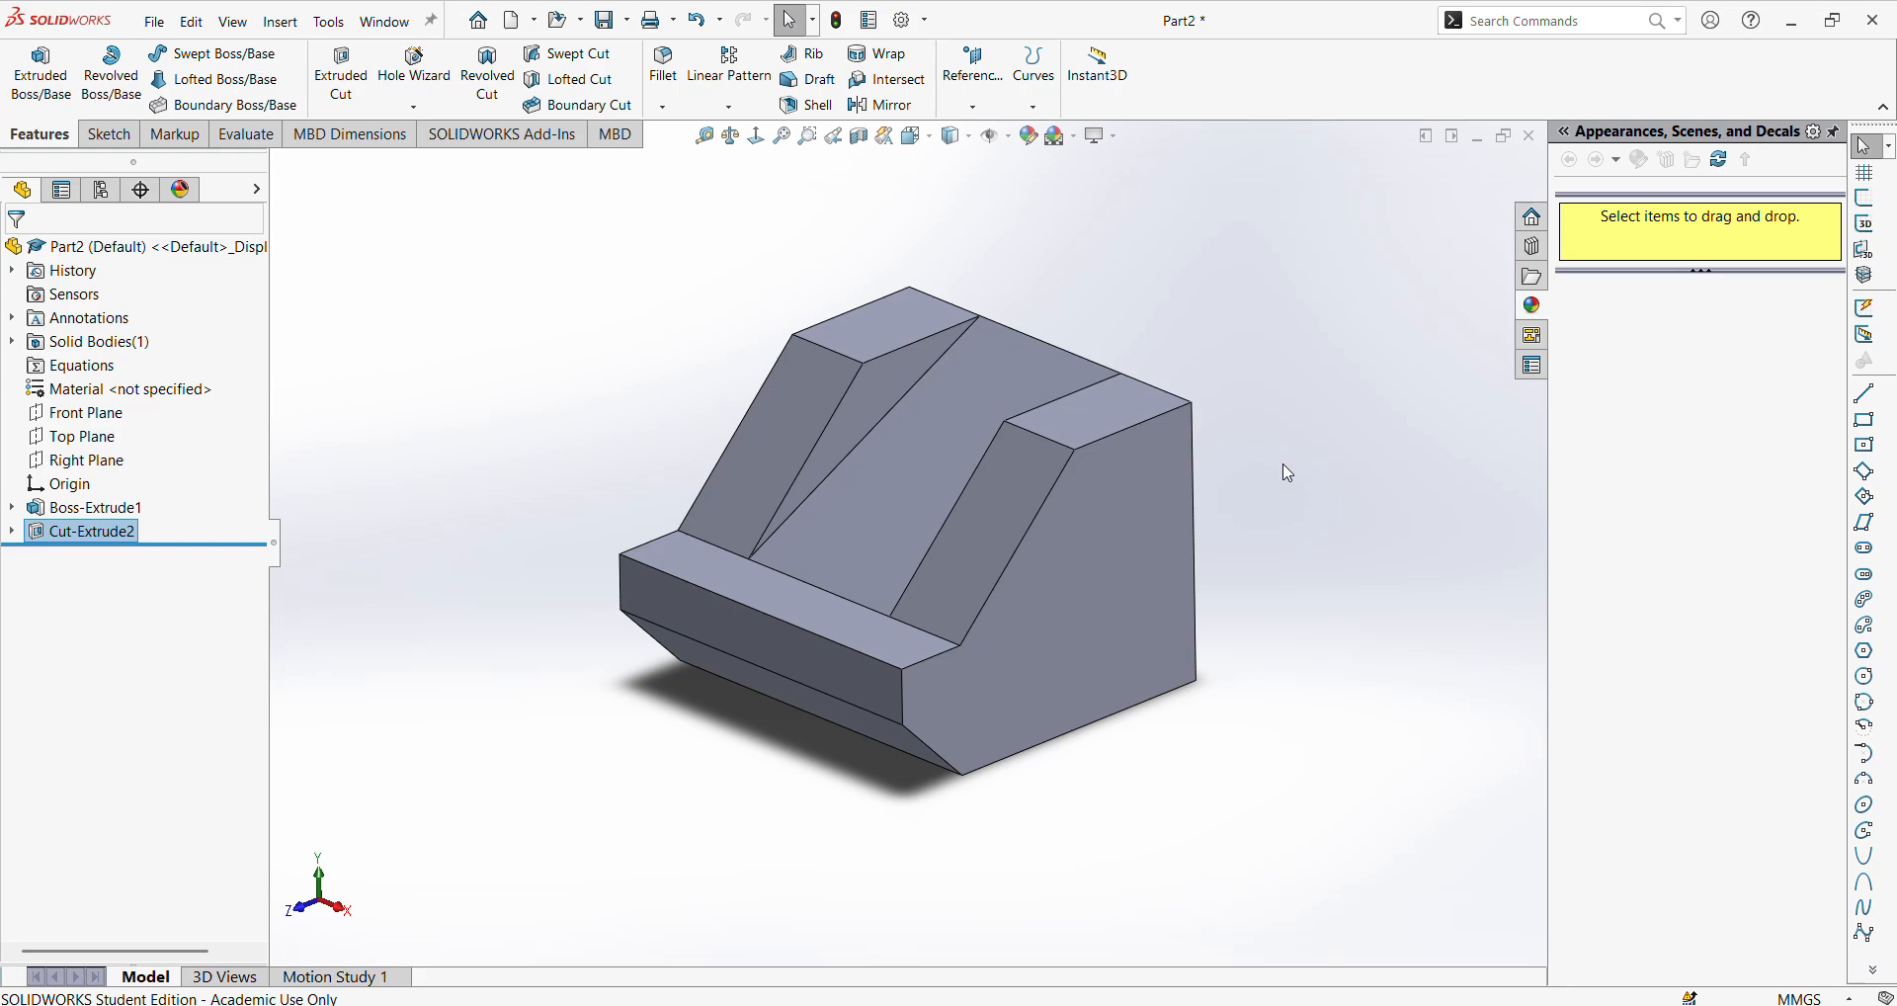
Highlight the part's origin and view the finished block in the isometric orientation
left_click(59, 485)
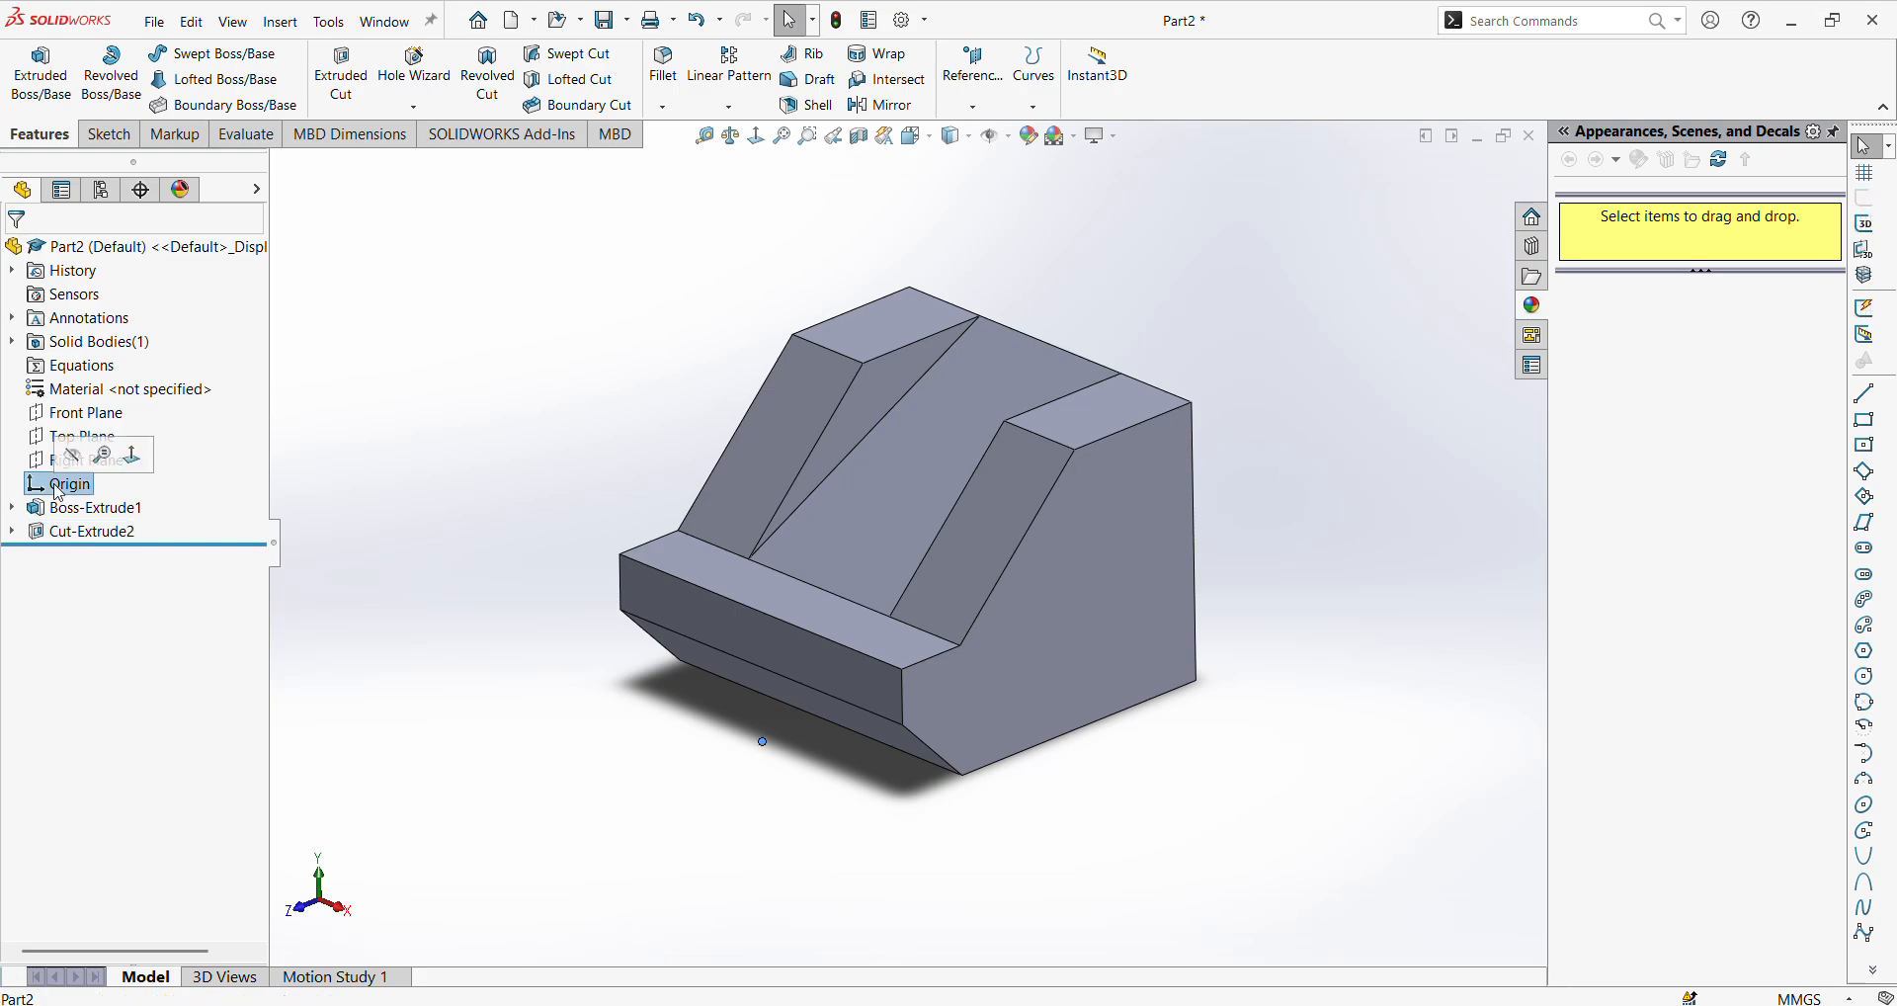
middle_click_drag(534, 723, 592, 553)
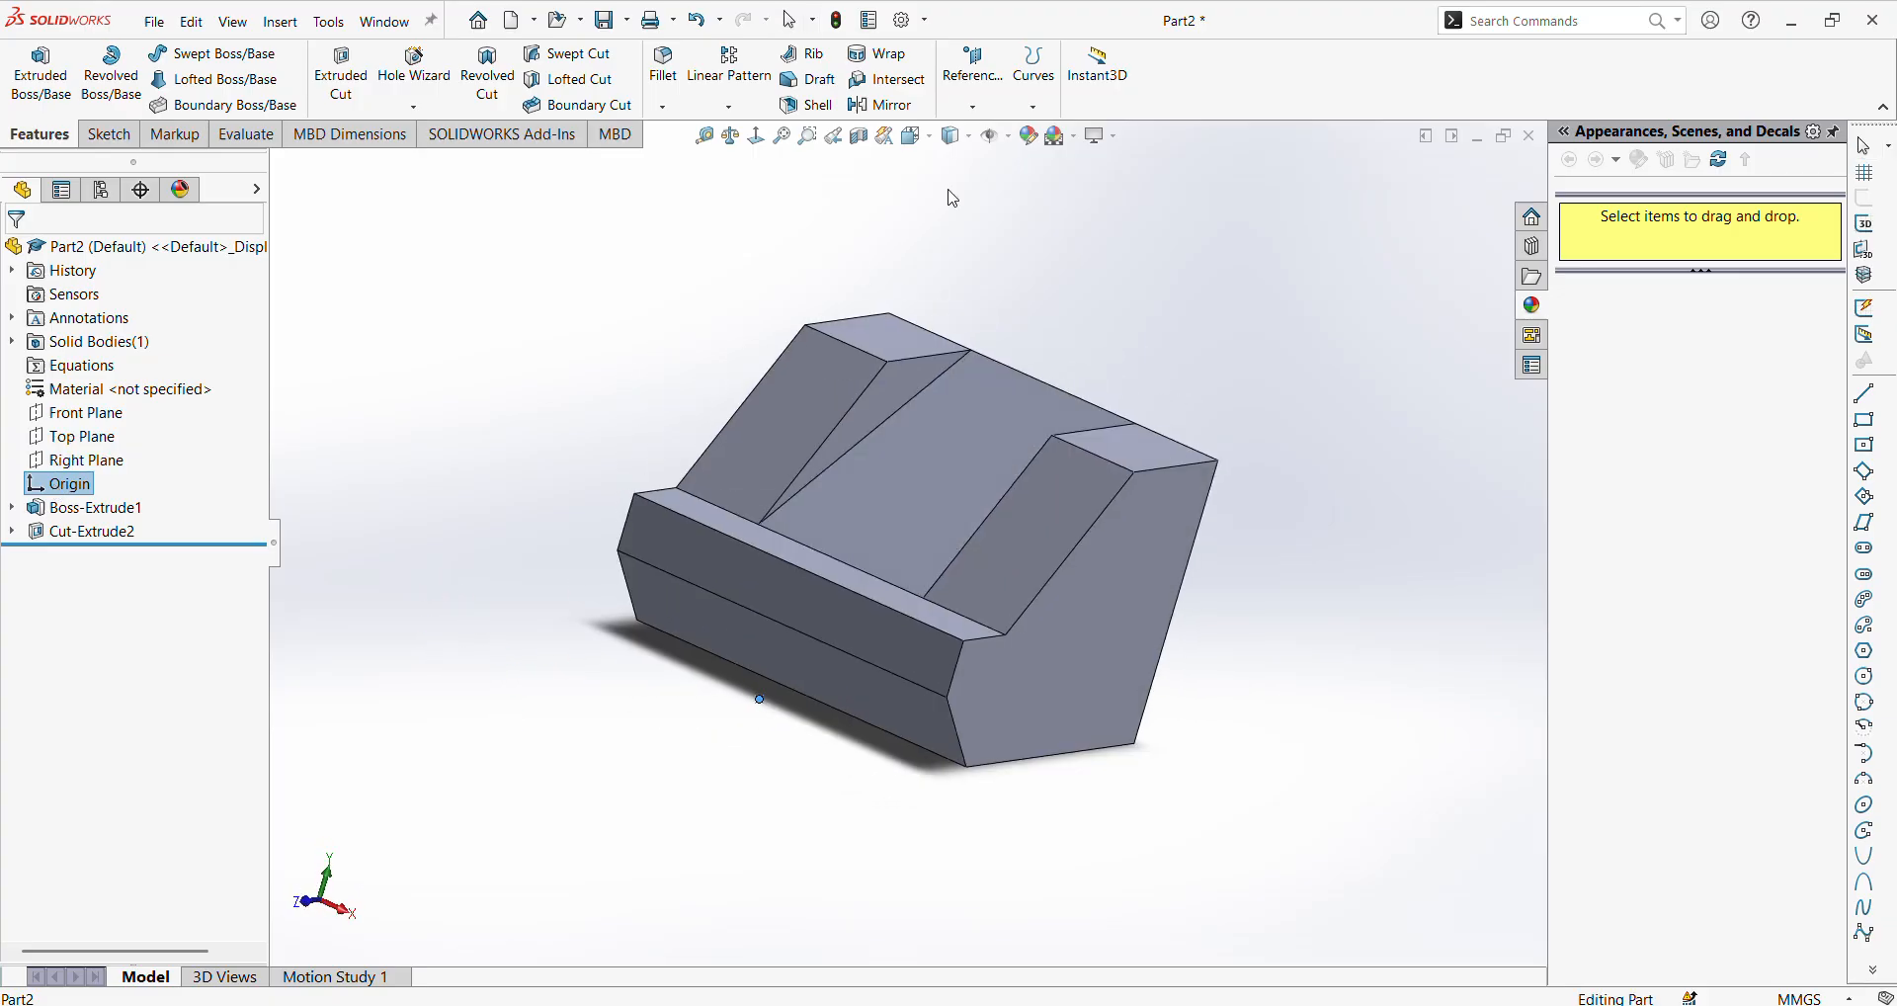
left_click(916, 135)
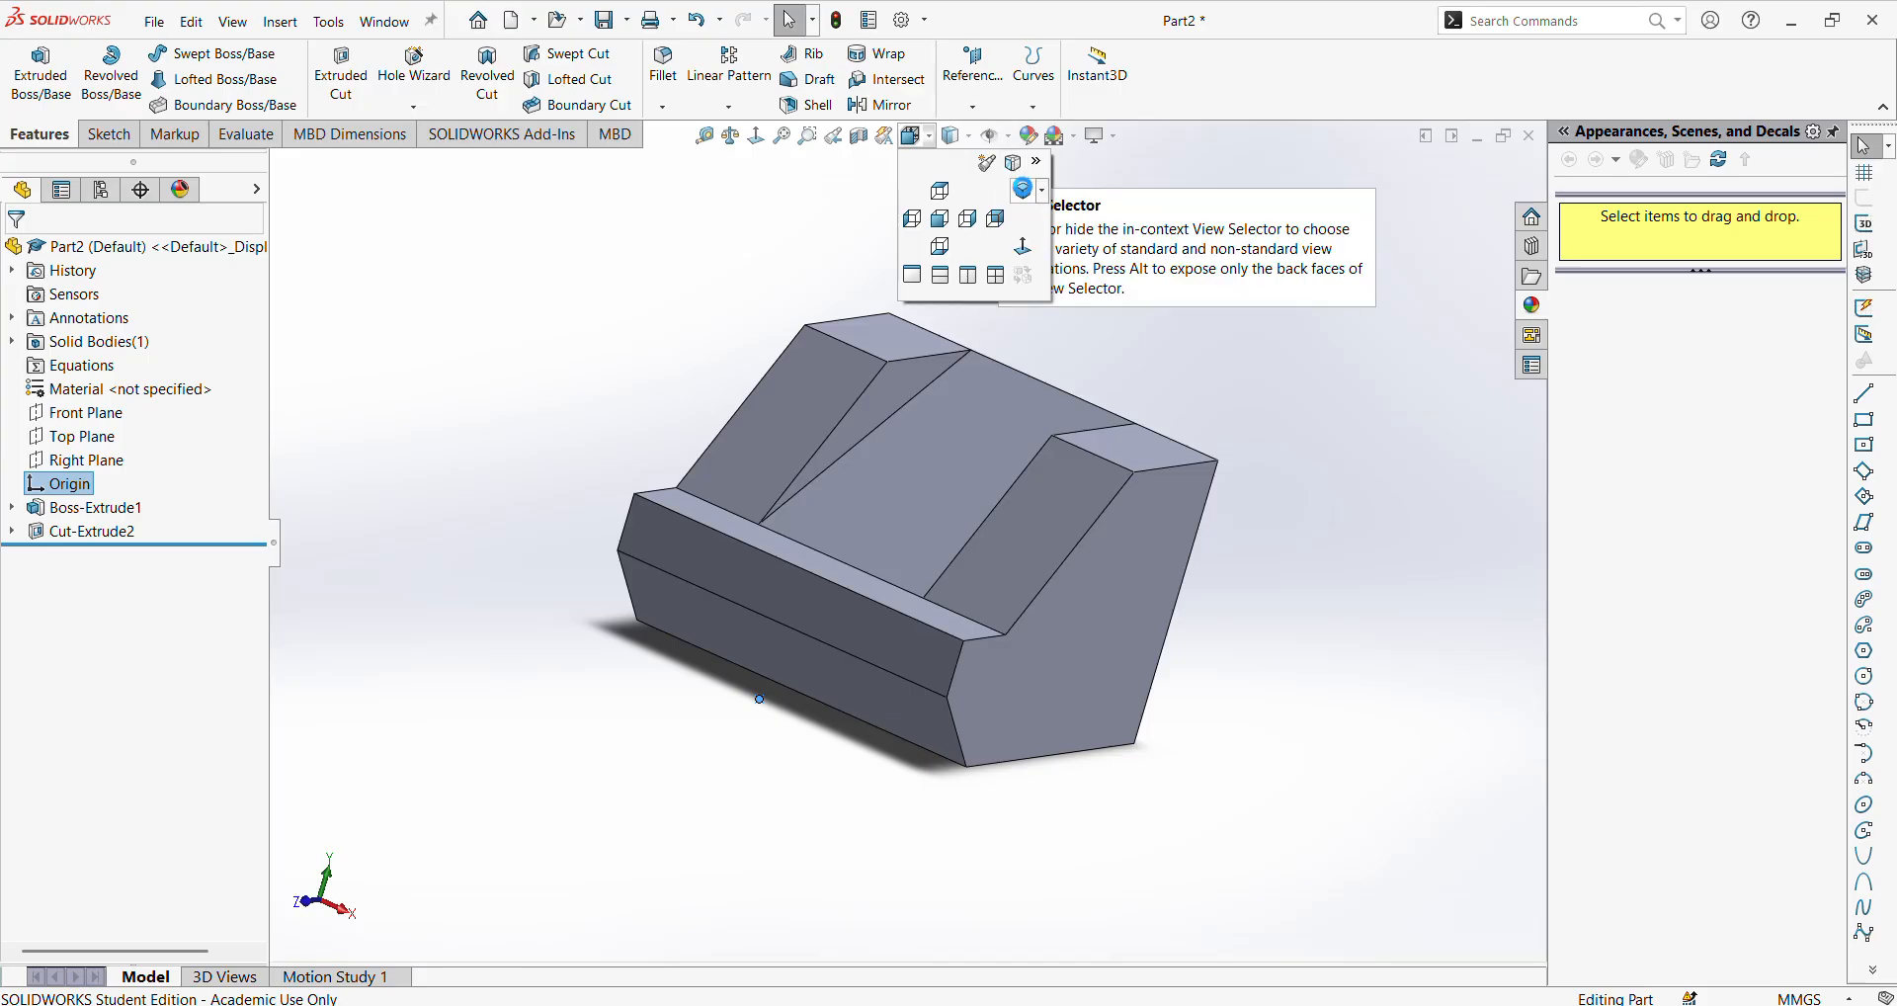
left_click(1023, 192)
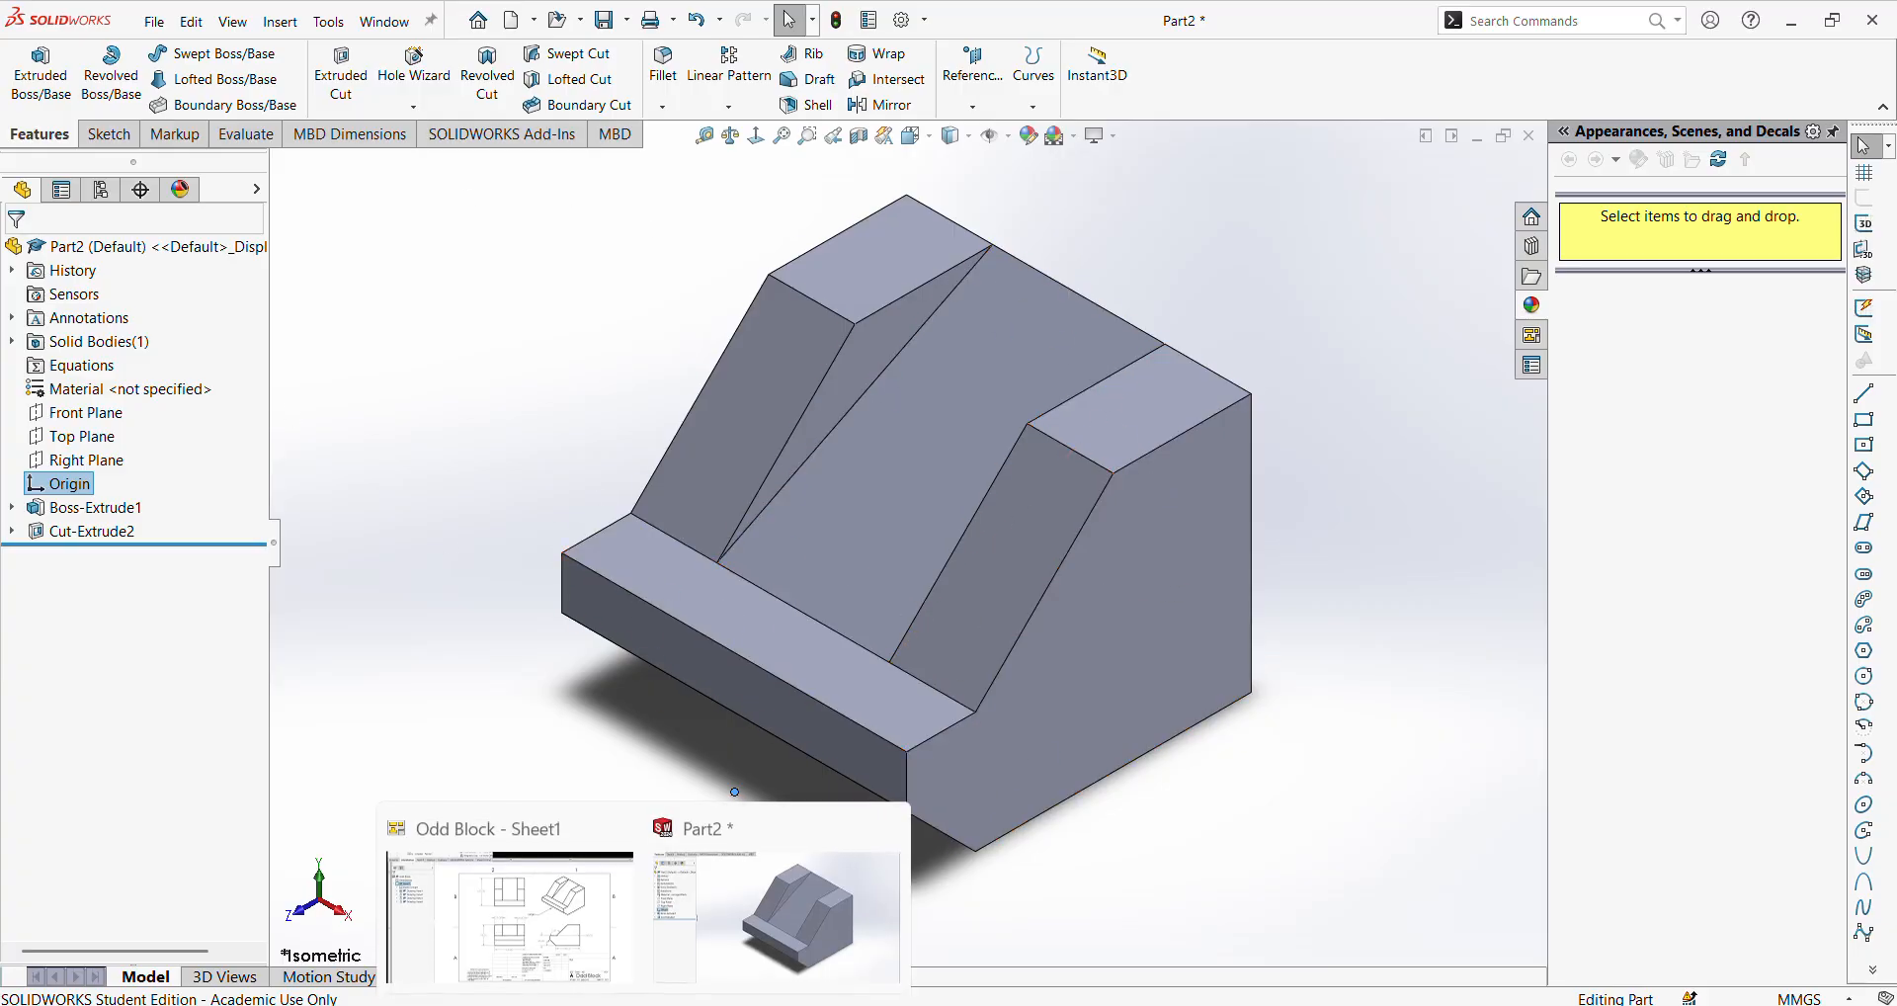
Check the part against the Odd Block drawing's isometric view and origin callout, and return to the part
left_click(611, 942)
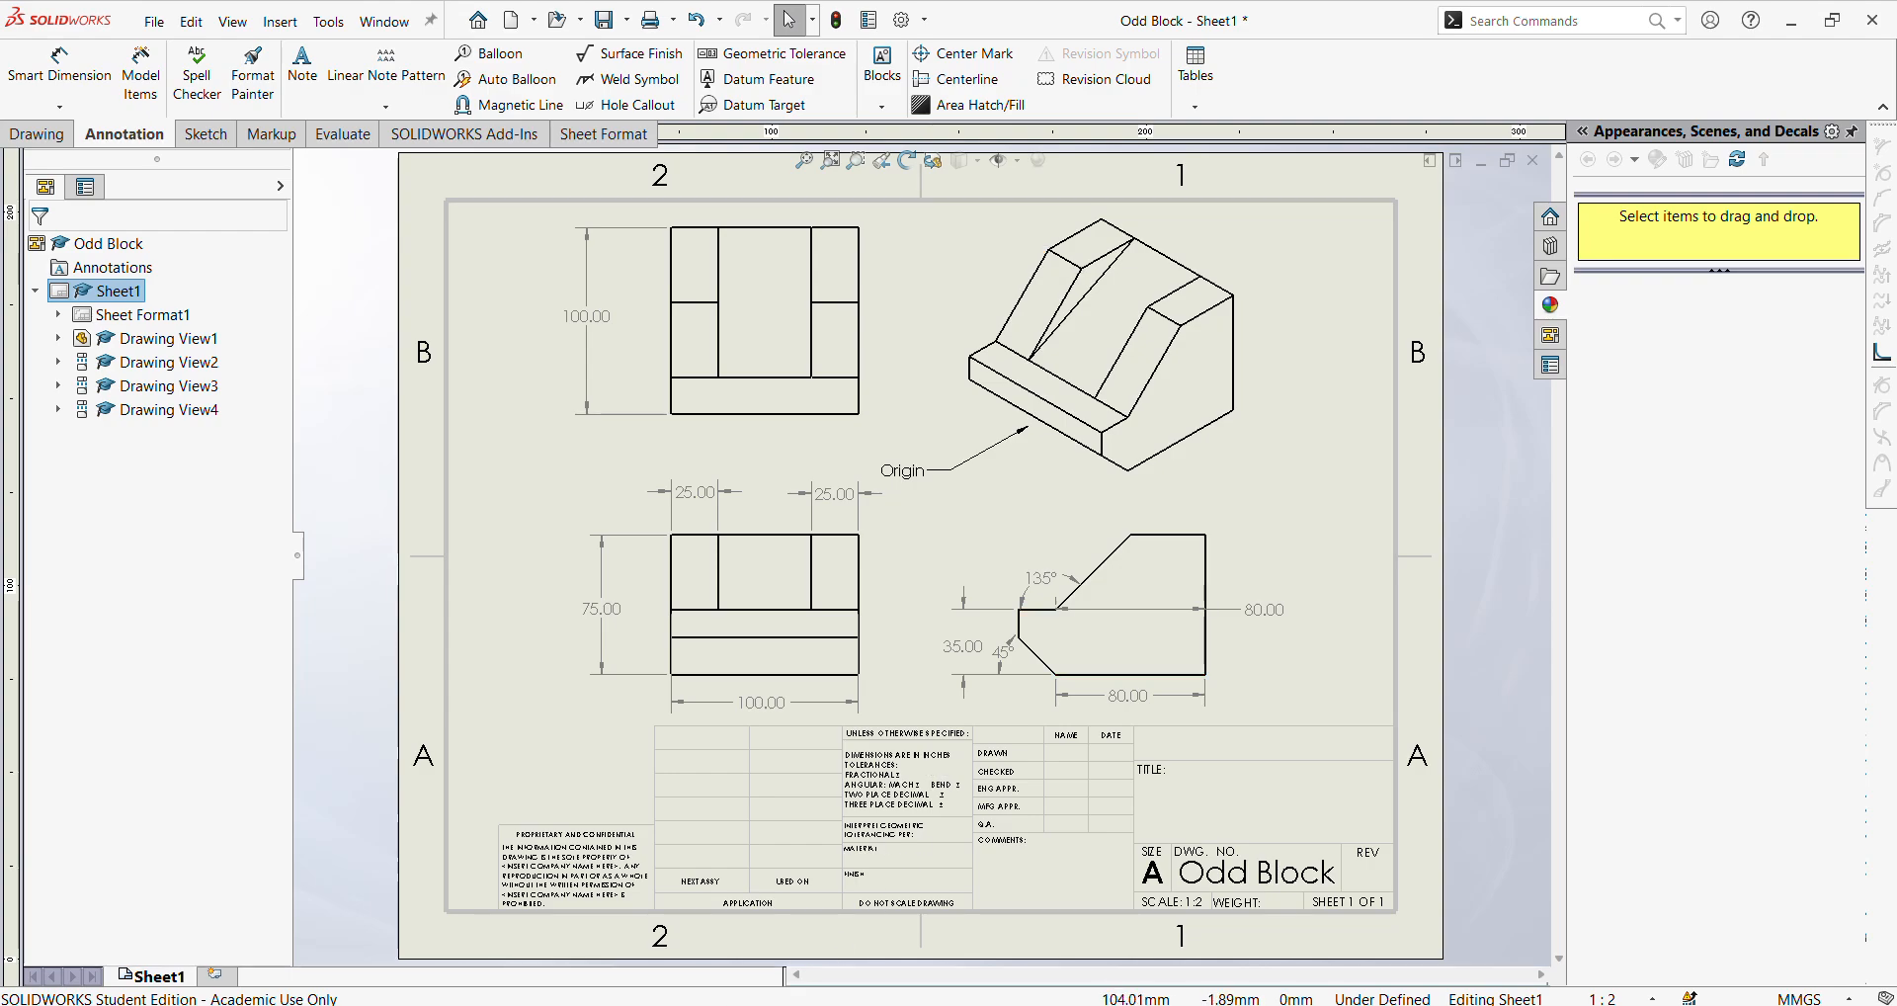
left_click(786, 899)
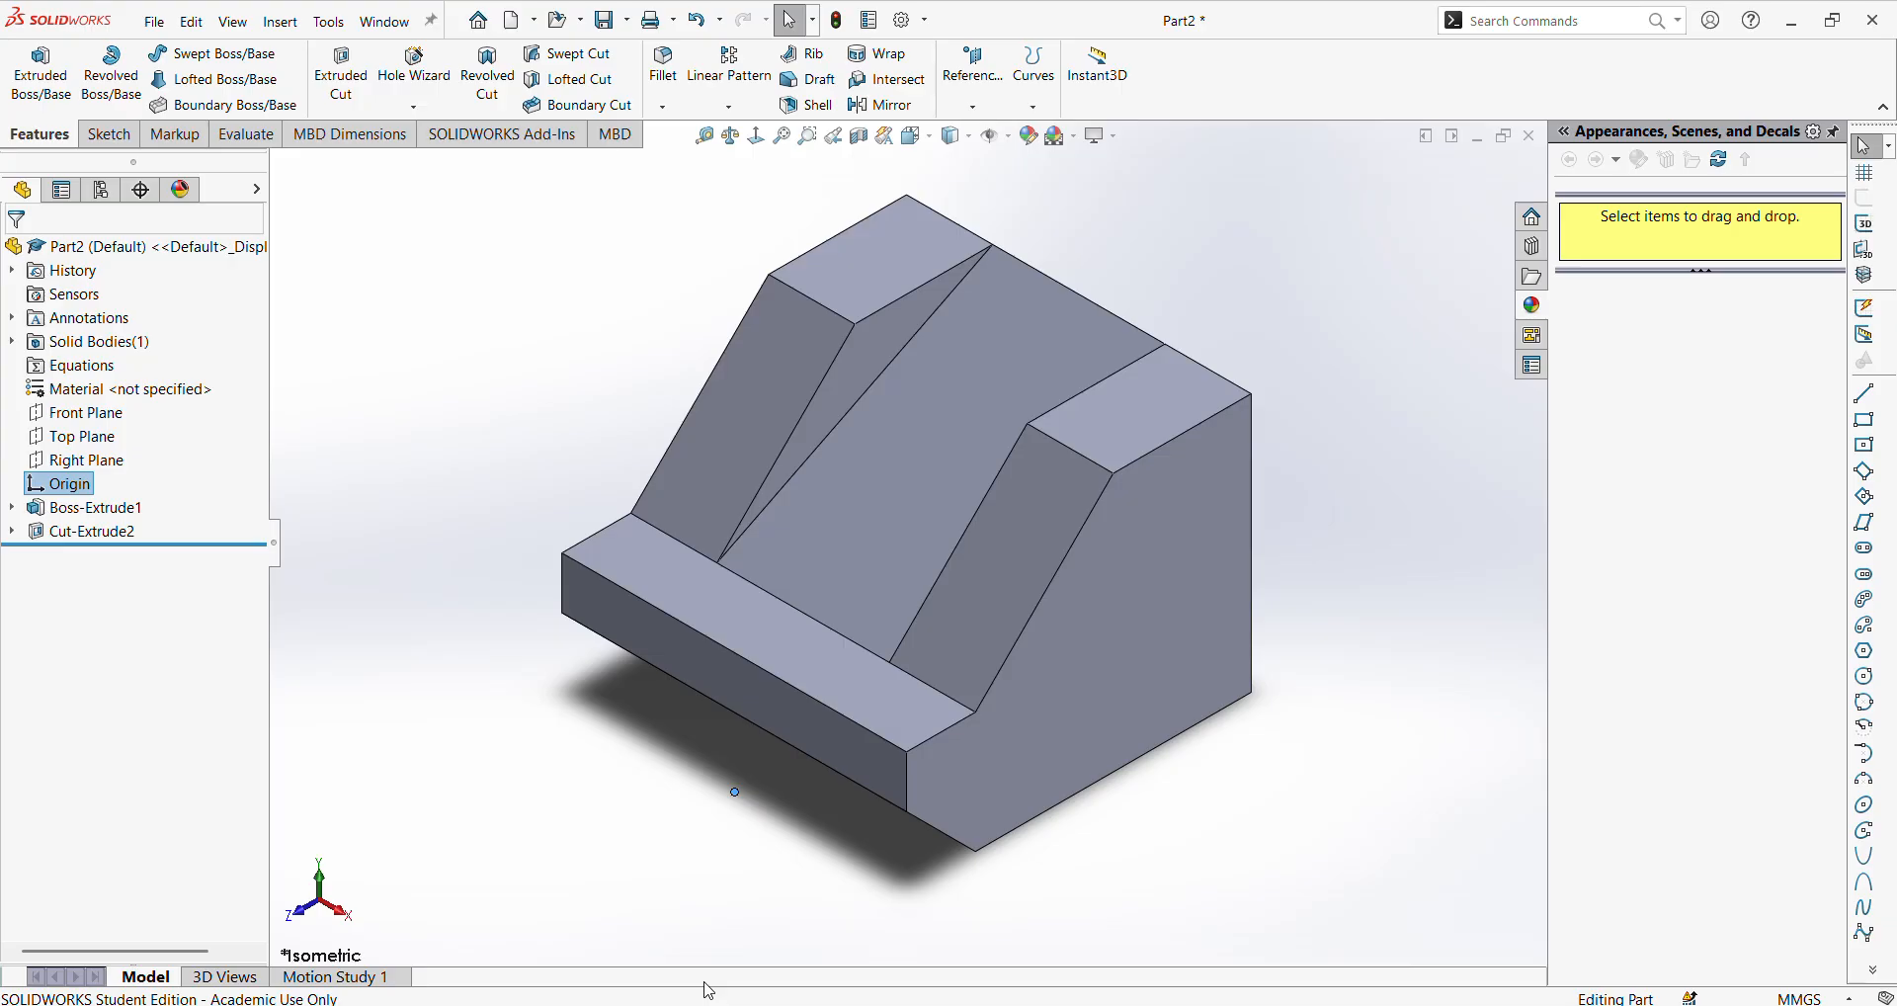
mouse_move(700, 1002)
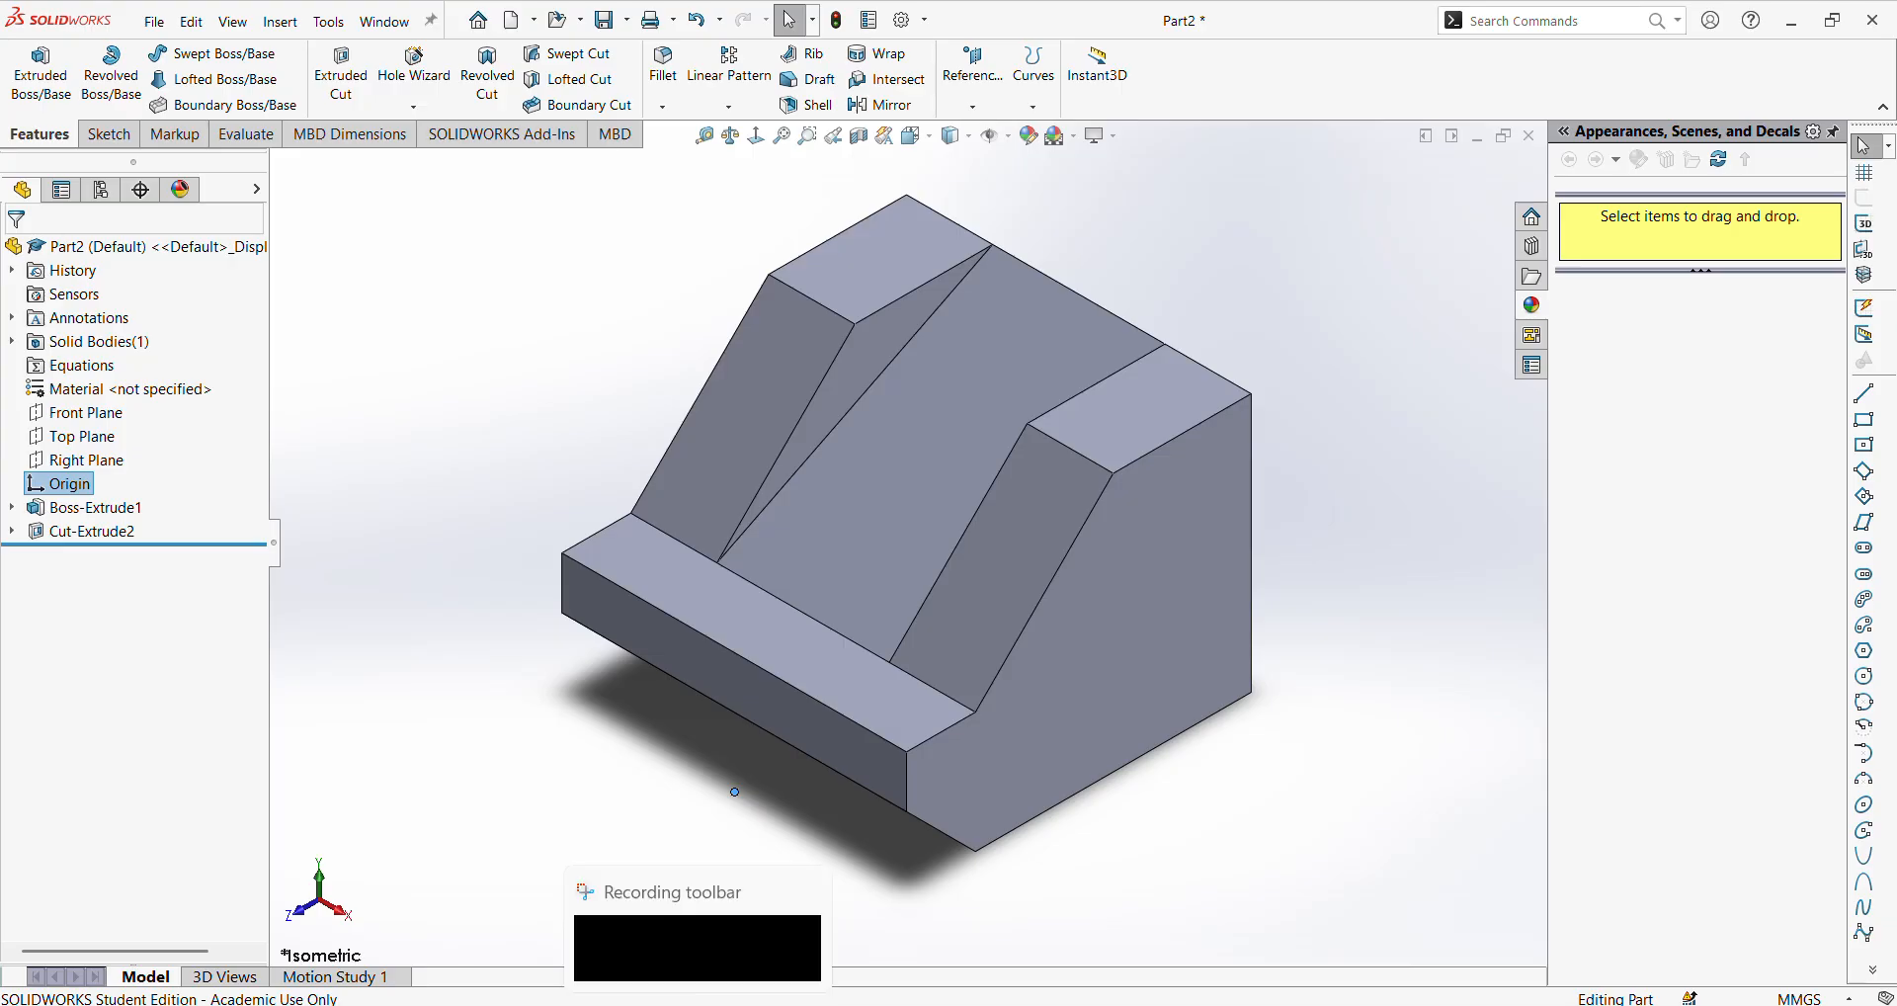